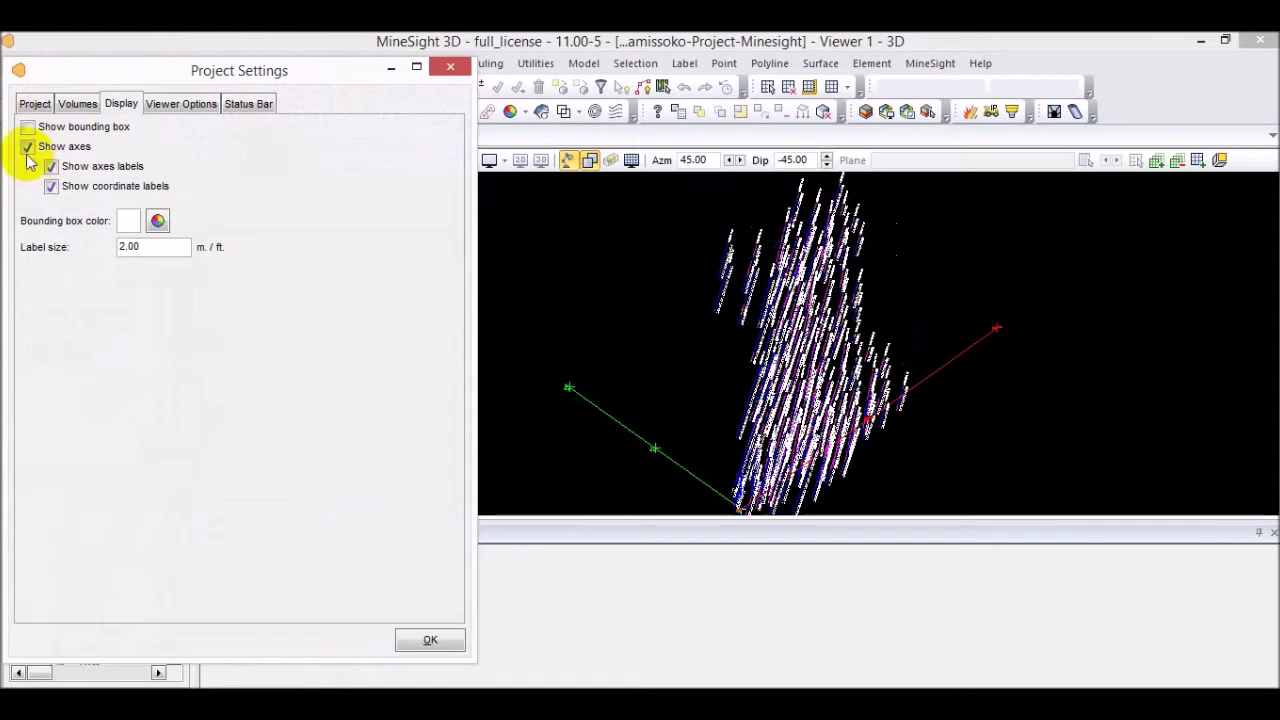
Turn off the display of the axes in the project settings and accept the change.
{"action": "left_click", "coordinate": [27, 146]}
{"action": "left_click", "coordinate": [429, 638]}
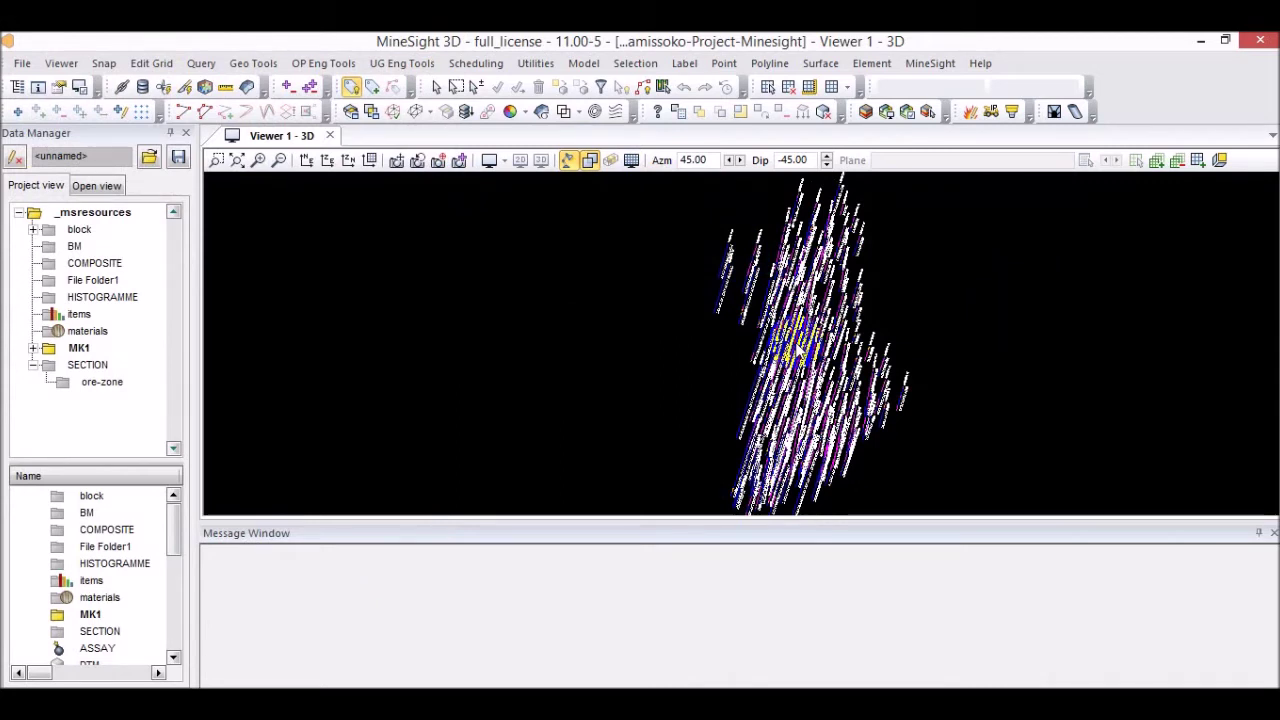
{"action": "left_click", "coordinate": [531, 257]}
Install Grid Set2 from the MK1 folder as the grid set of Viewer 1.
{"action": "left_click", "coordinate": [503, 162]}
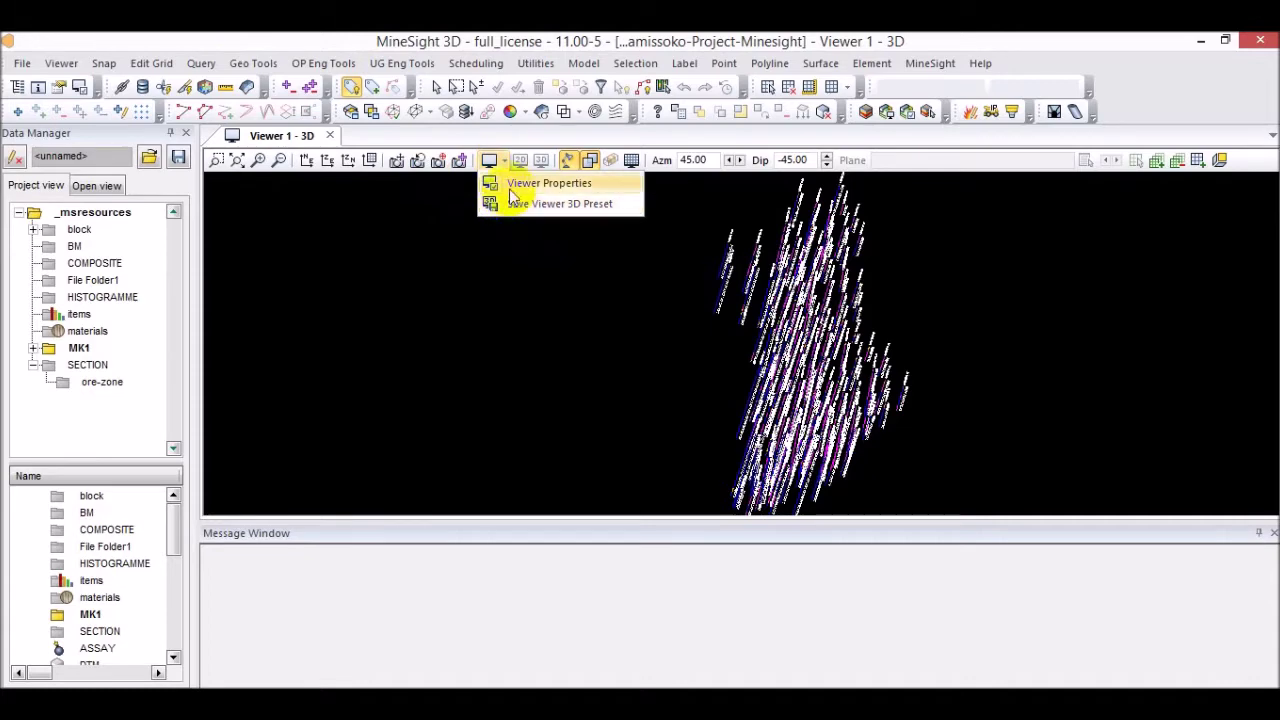
{"action": "left_click", "coordinate": [514, 190]}
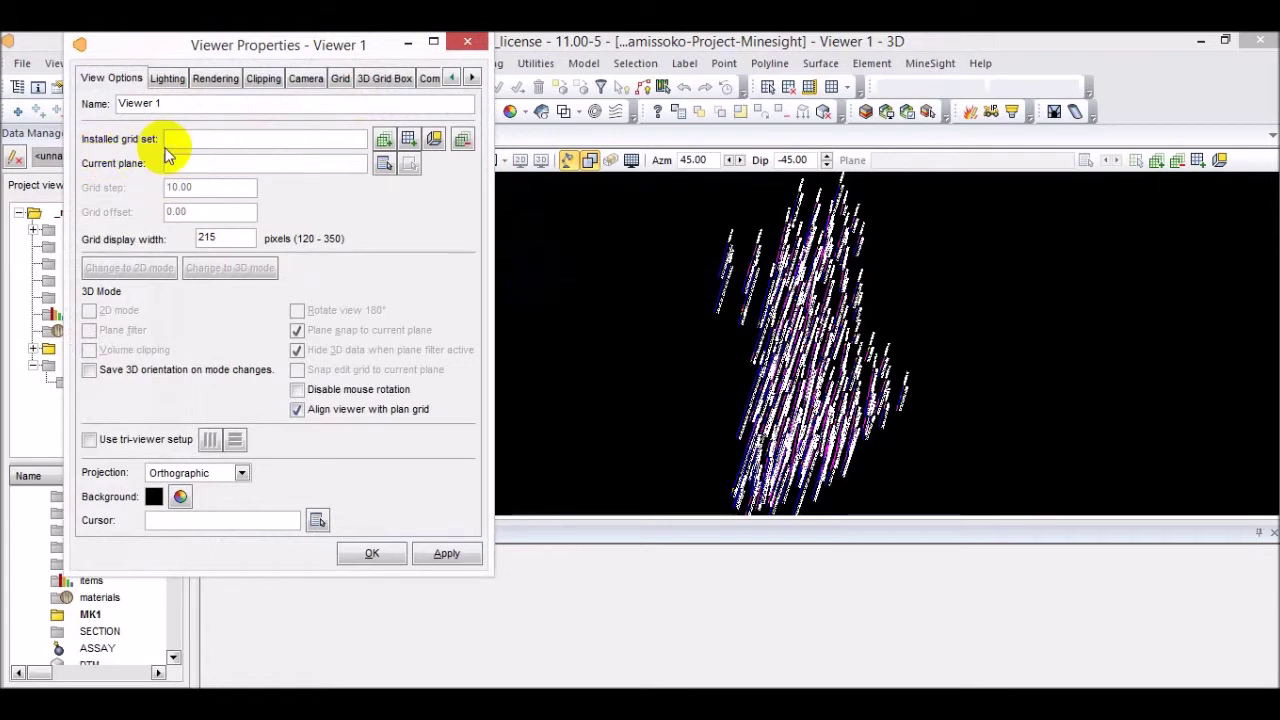
{"action": "left_click", "coordinate": [382, 145]}
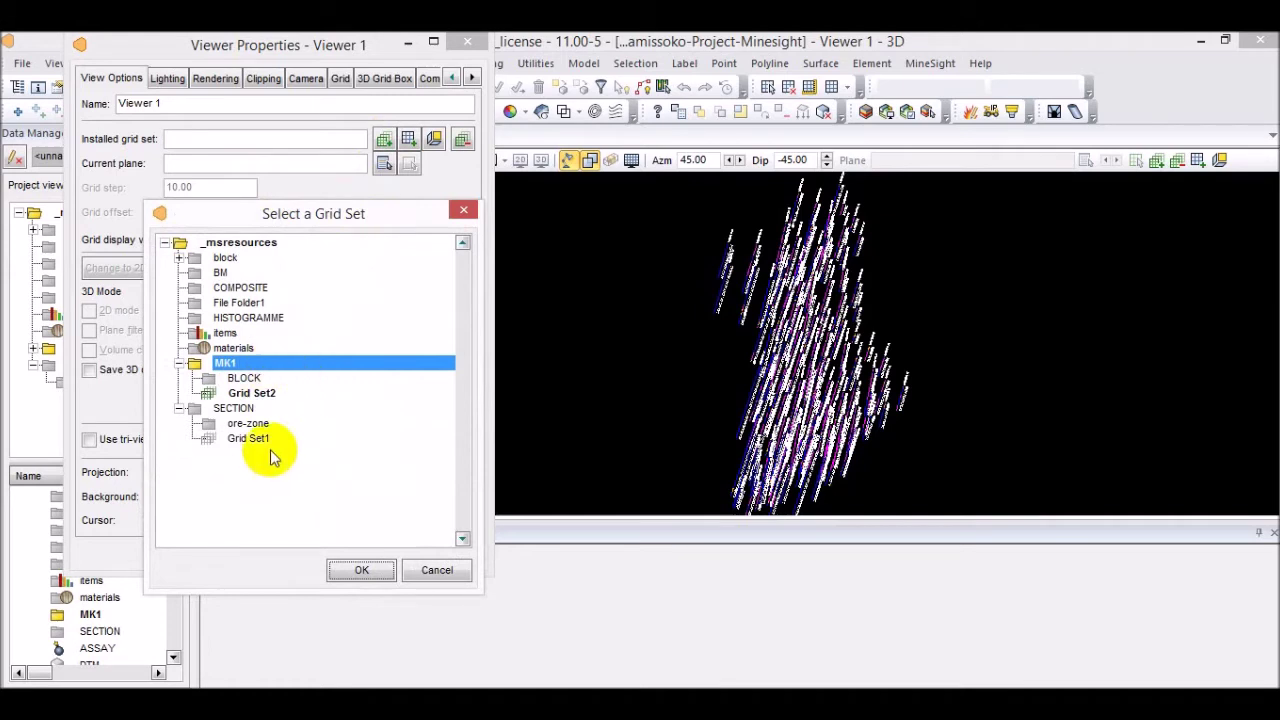
{"action": "left_click", "coordinate": [262, 395]}
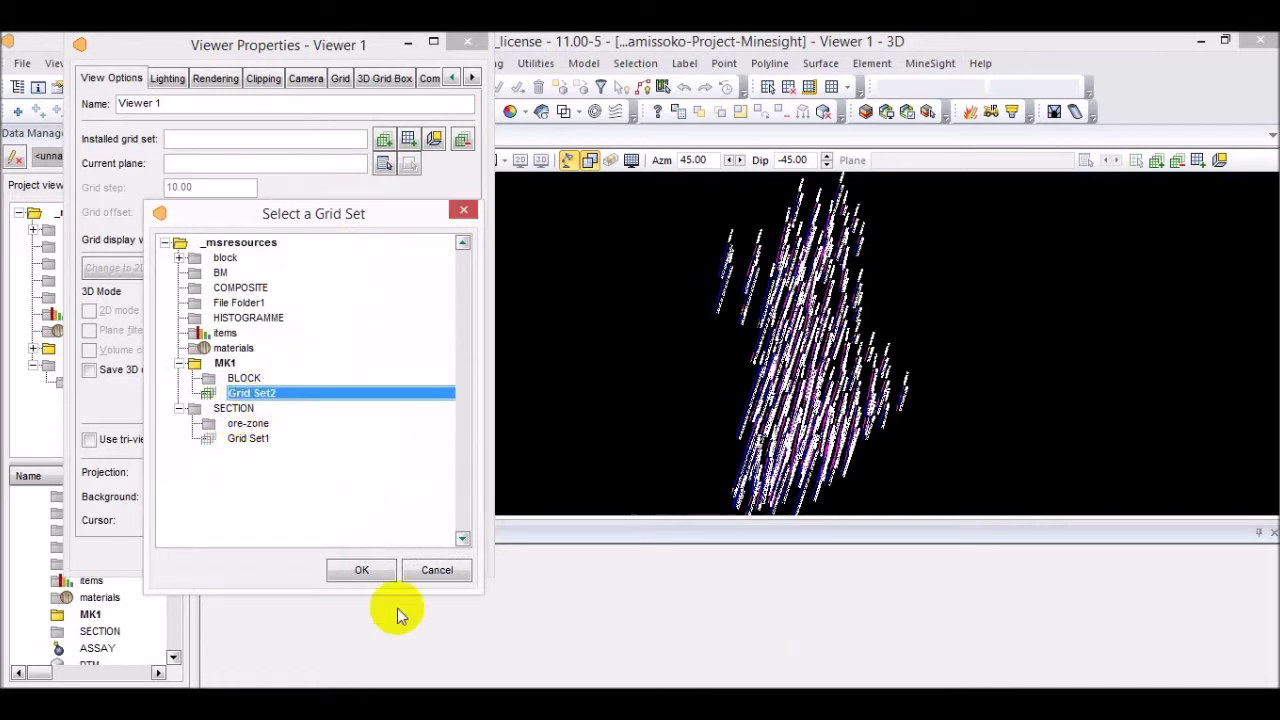
{"action": "left_click", "coordinate": [361, 571]}
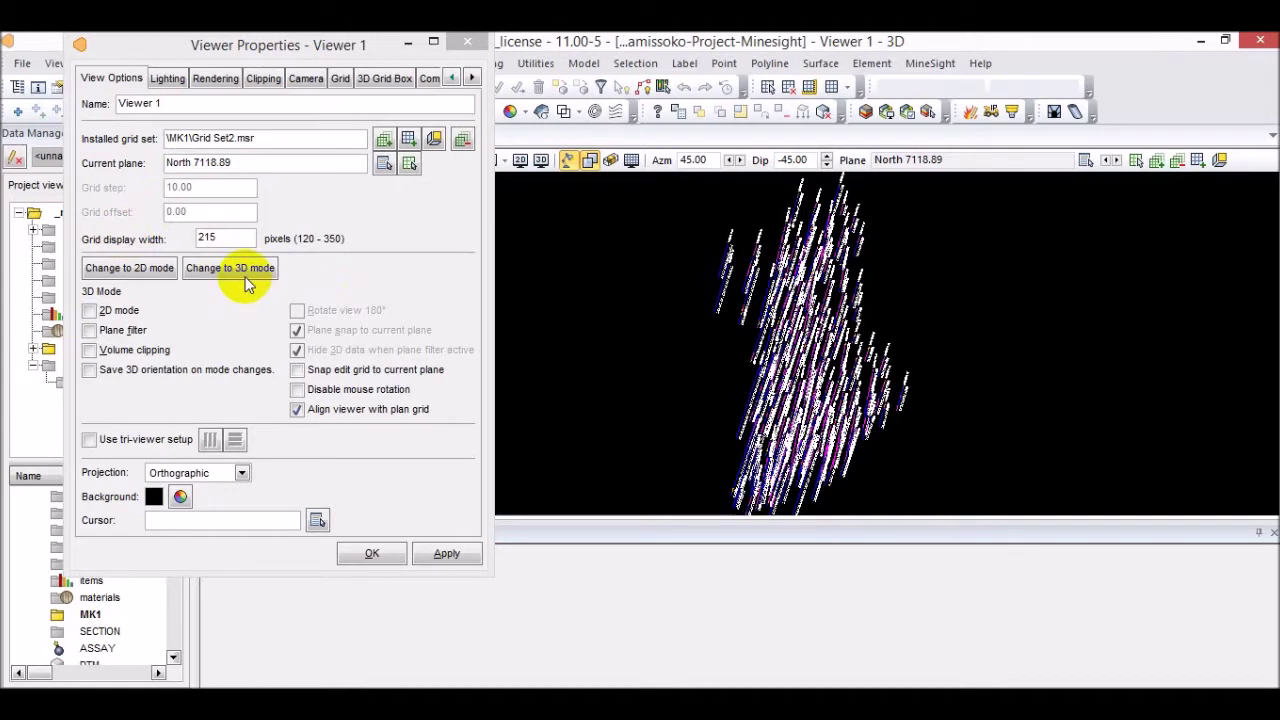
Switch Viewer 1 to 2D mode on the current grid plane and apply the viewer properties.
{"action": "left_click", "coordinate": [120, 270]}
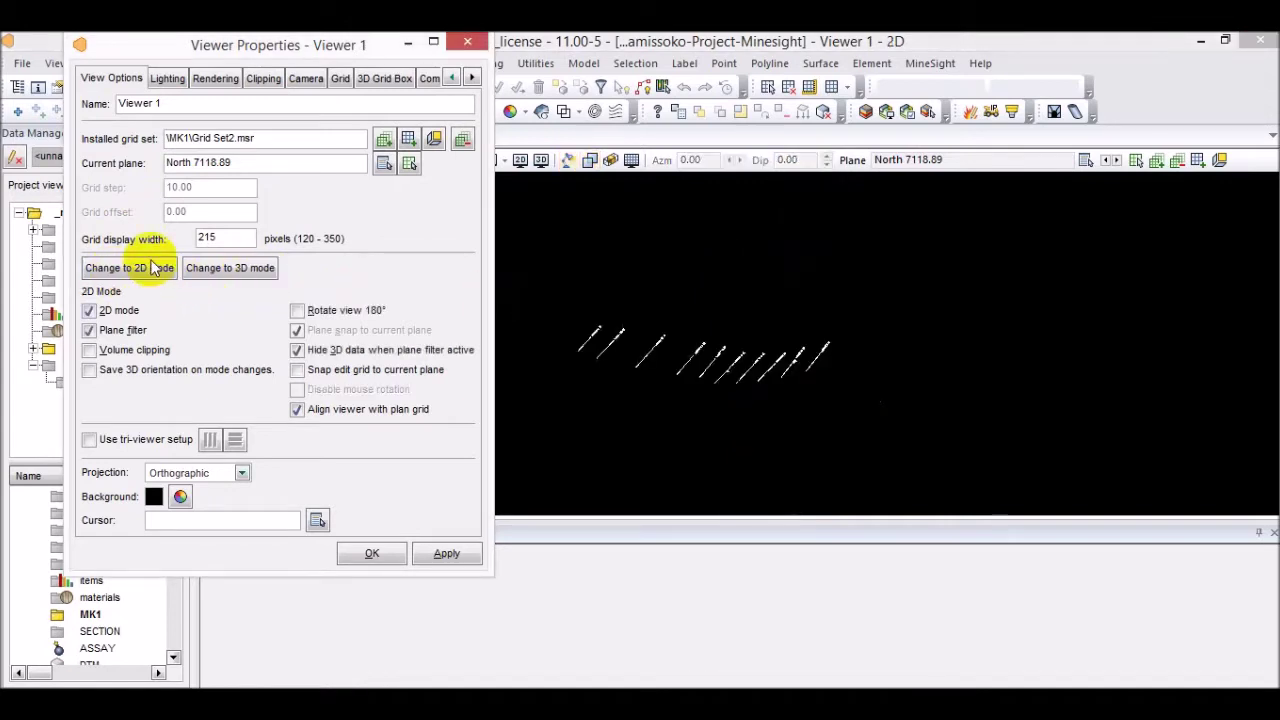
{"action": "mouse_move", "coordinate": [716, 390]}
{"action": "left_mouse_down"}
{"action": "mouse_move", "coordinate": [825, 355]}
{"action": "mouse_move", "coordinate": [771, 329]}
{"action": "mouse_move", "coordinate": [763, 229]}
{"action": "mouse_move", "coordinate": [826, 423]}
{"action": "mouse_move", "coordinate": [760, 120]}
{"action": "left_mouse_up"}
{"action": "left_click_drag", "start_coordinate": [937, 283], "coordinate": [806, 349]}
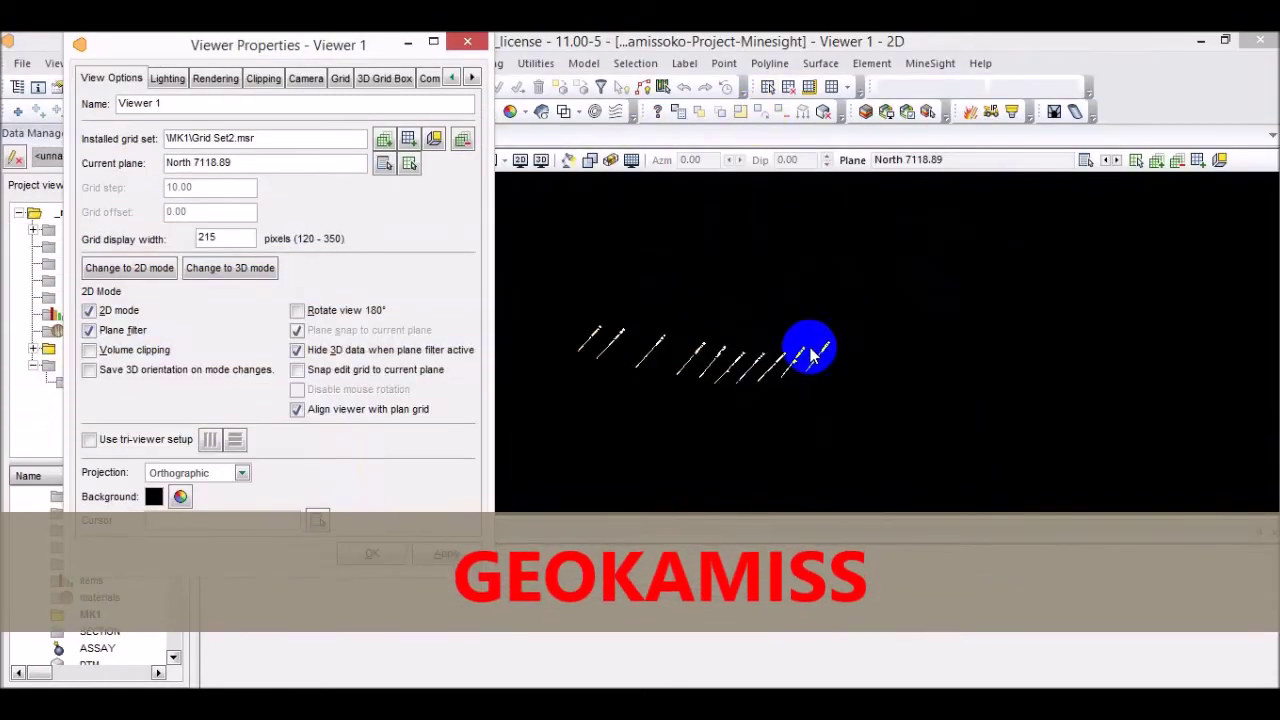
{"action": "left_click", "coordinate": [447, 553]}
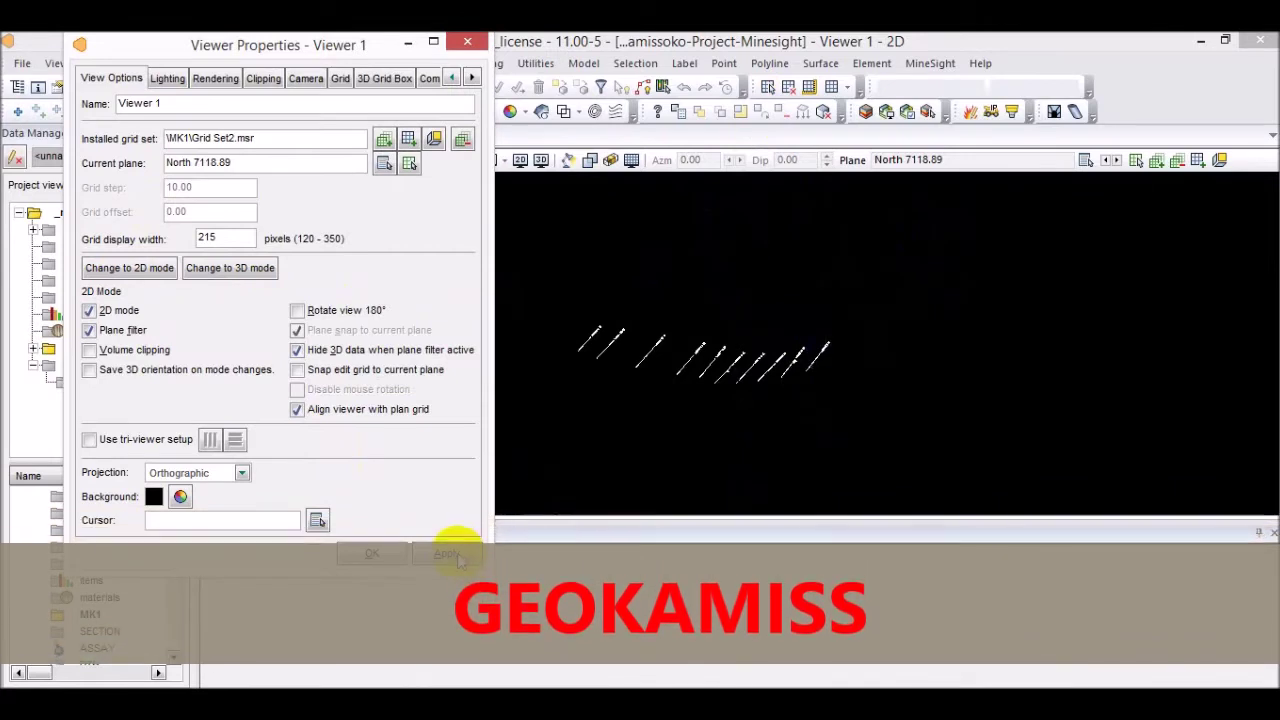
{"action": "left_click", "coordinate": [371, 553]}
{"action": "left_click_drag", "start_coordinate": [657, 323], "coordinate": [678, 405]}
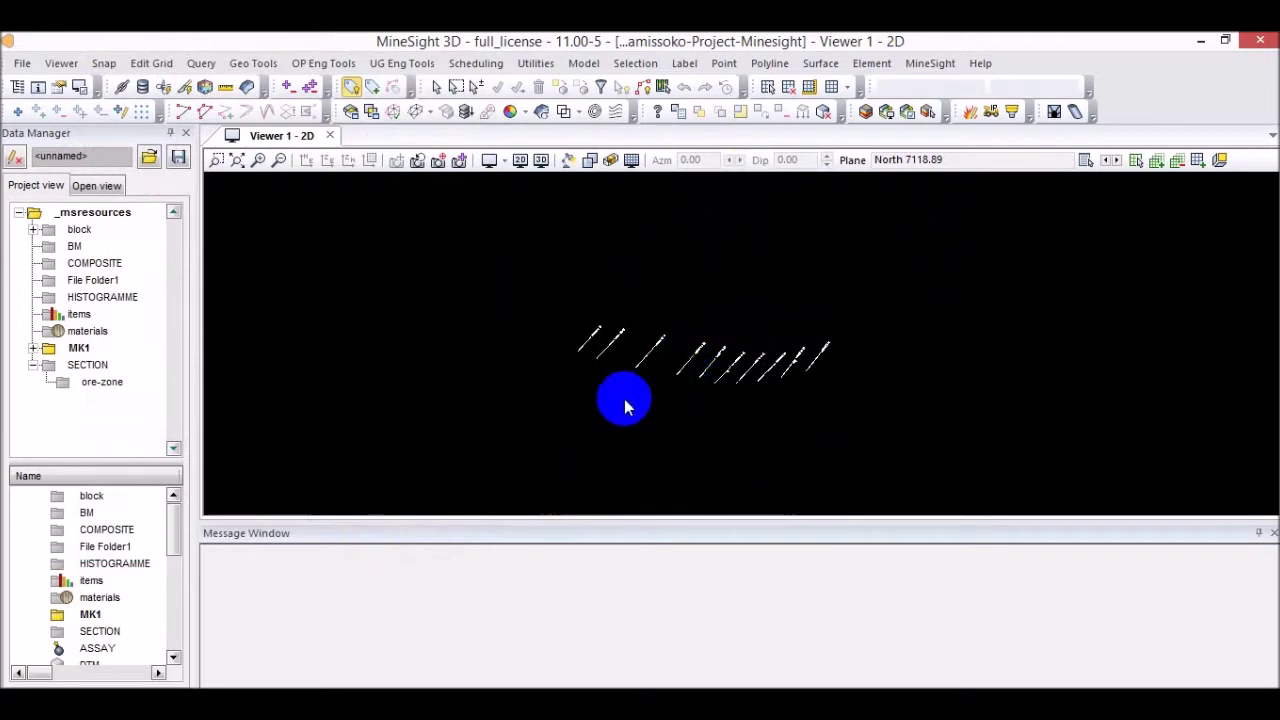
{"action": "scroll", "coordinate": [674, 357], "scroll_direction": "up", "scroll_amount": 3}
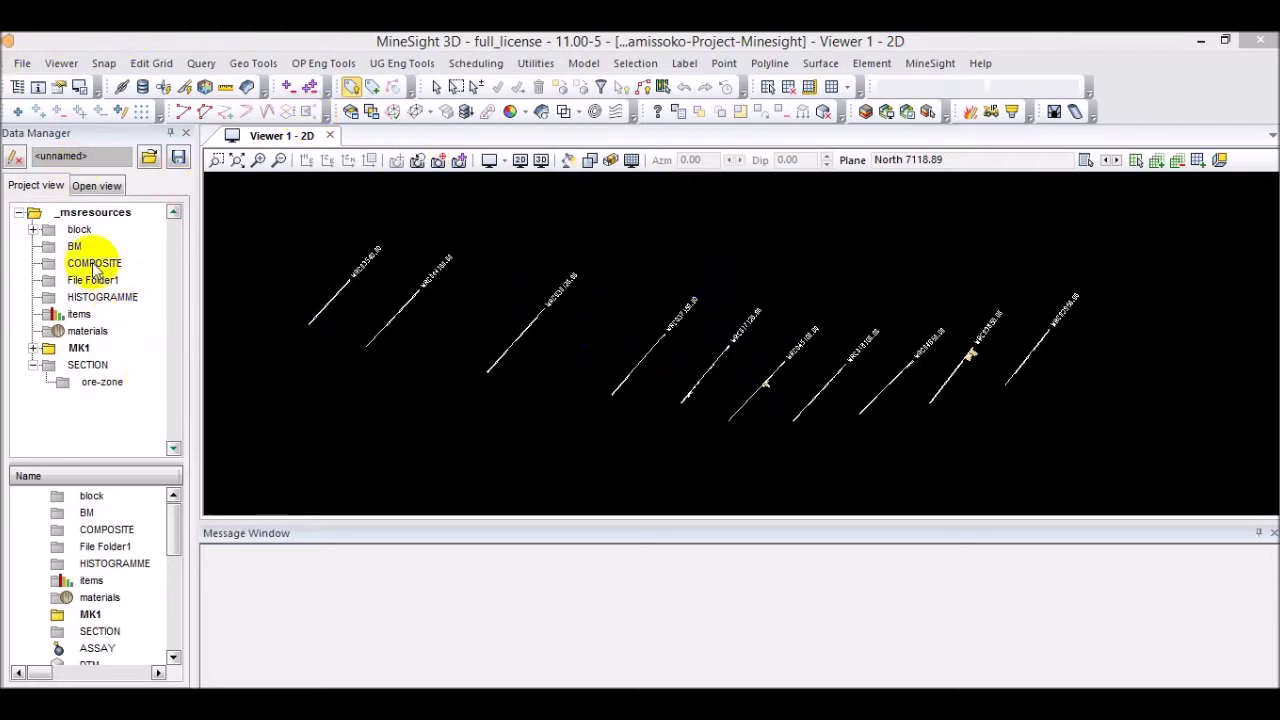
Review the cutoff line colors of the AU item and compare them with the drillholes on the section.
{"action": "left_click", "coordinate": [75, 316]}
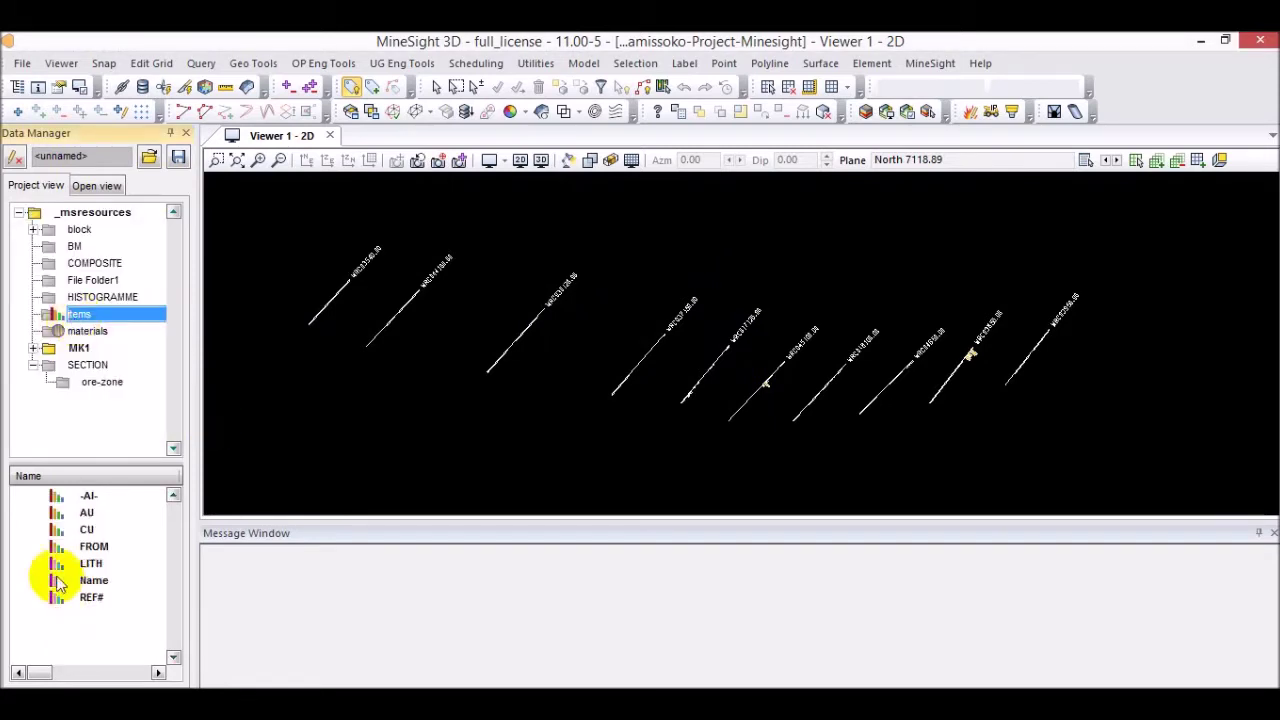
{"action": "double_click", "coordinate": [85, 515]}
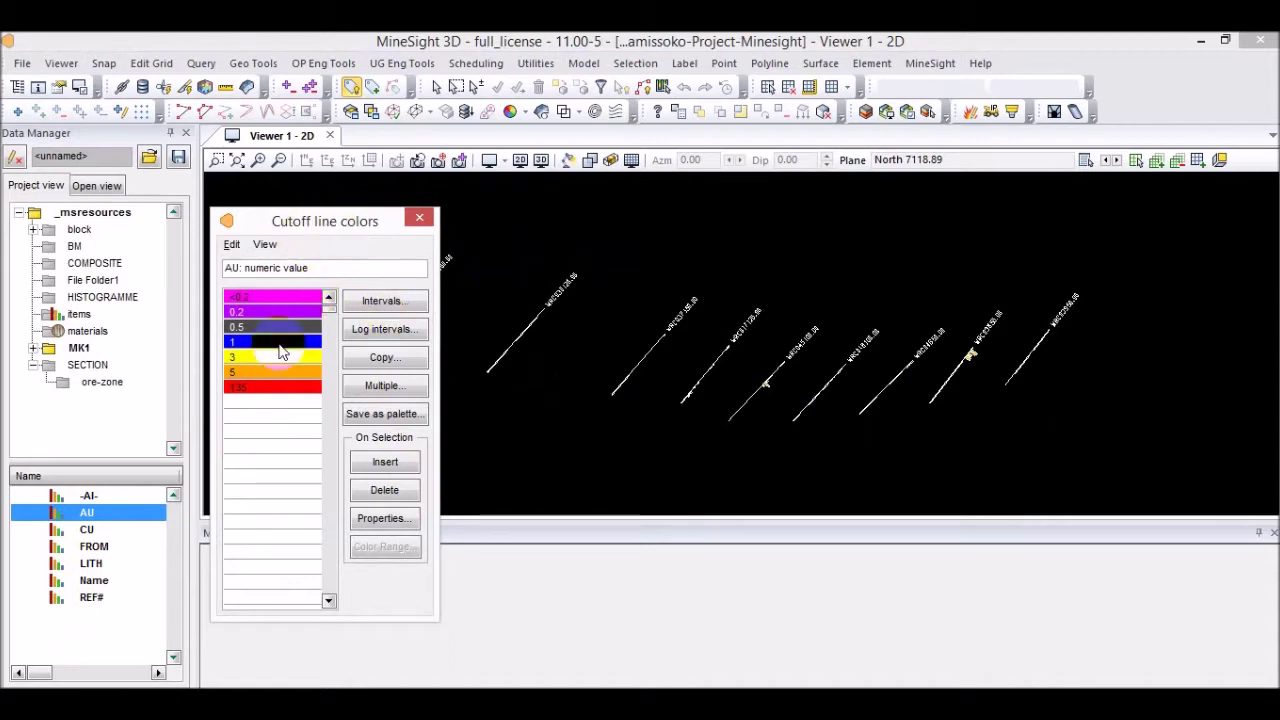
{"action": "left_click", "coordinate": [297, 328]}
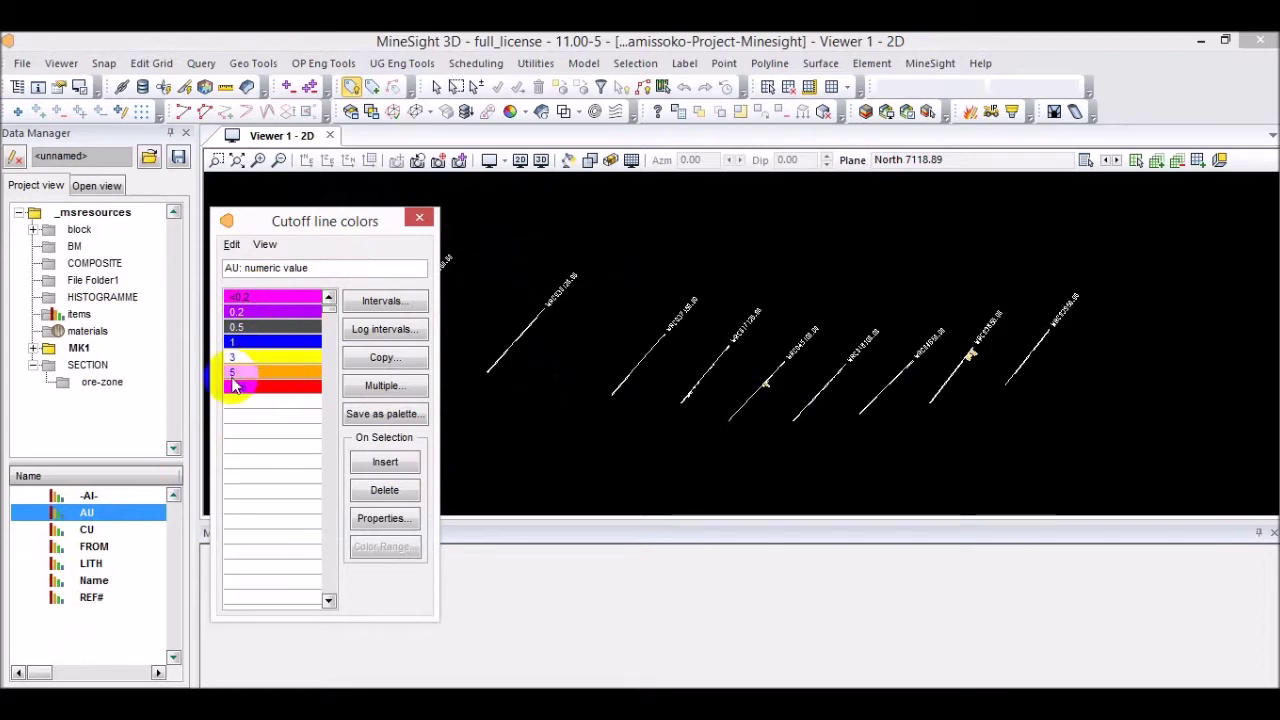
{"action": "left_click", "coordinate": [270, 390]}
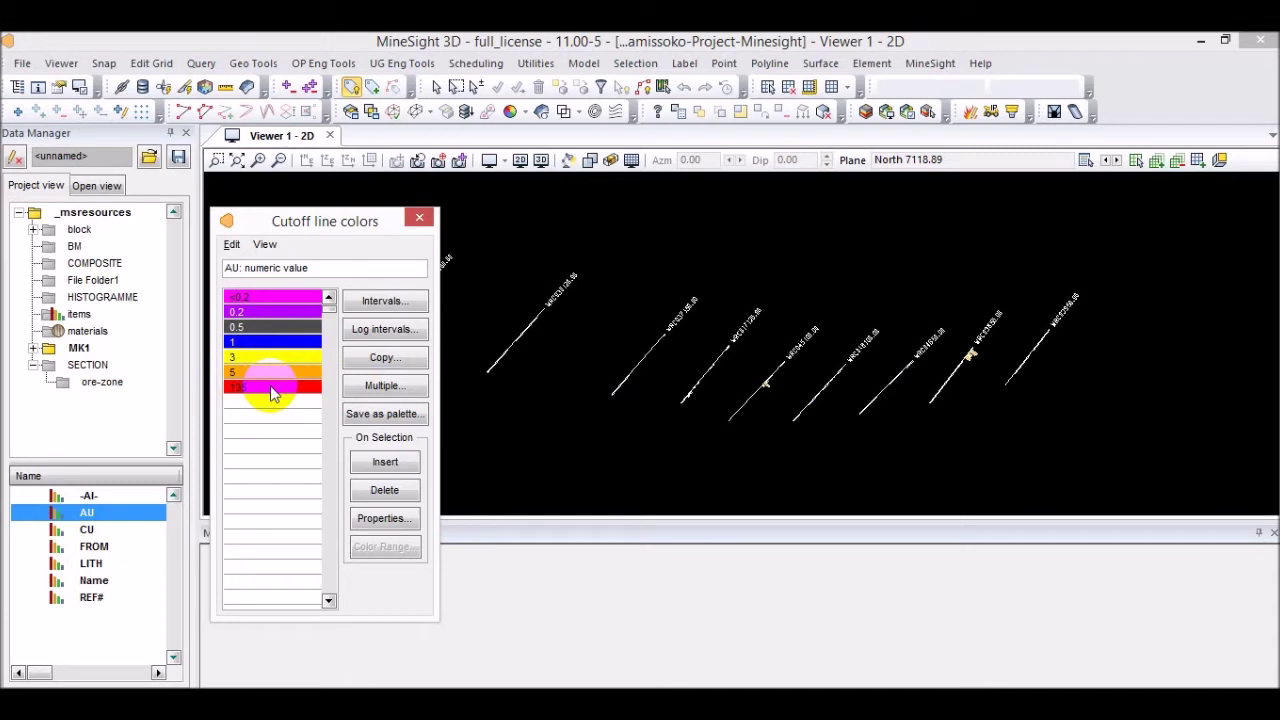
{"action": "left_click", "coordinate": [240, 385]}
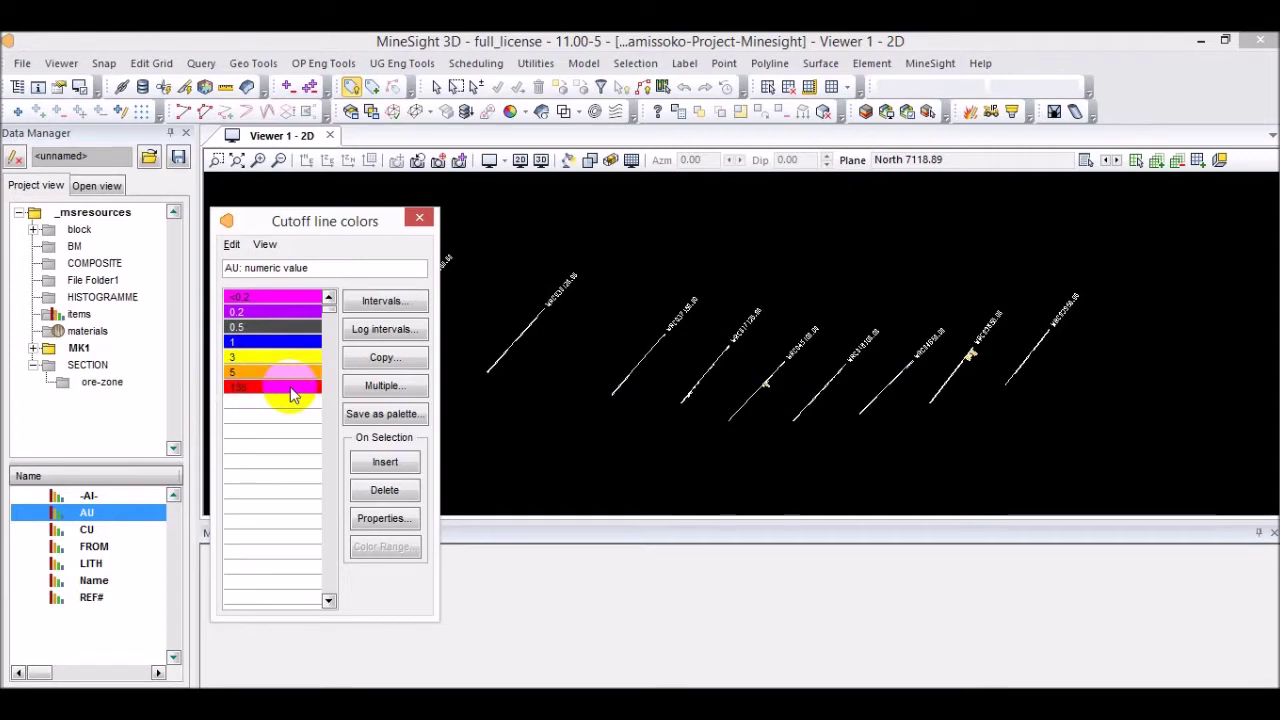
{"action": "left_click", "coordinate": [419, 217]}
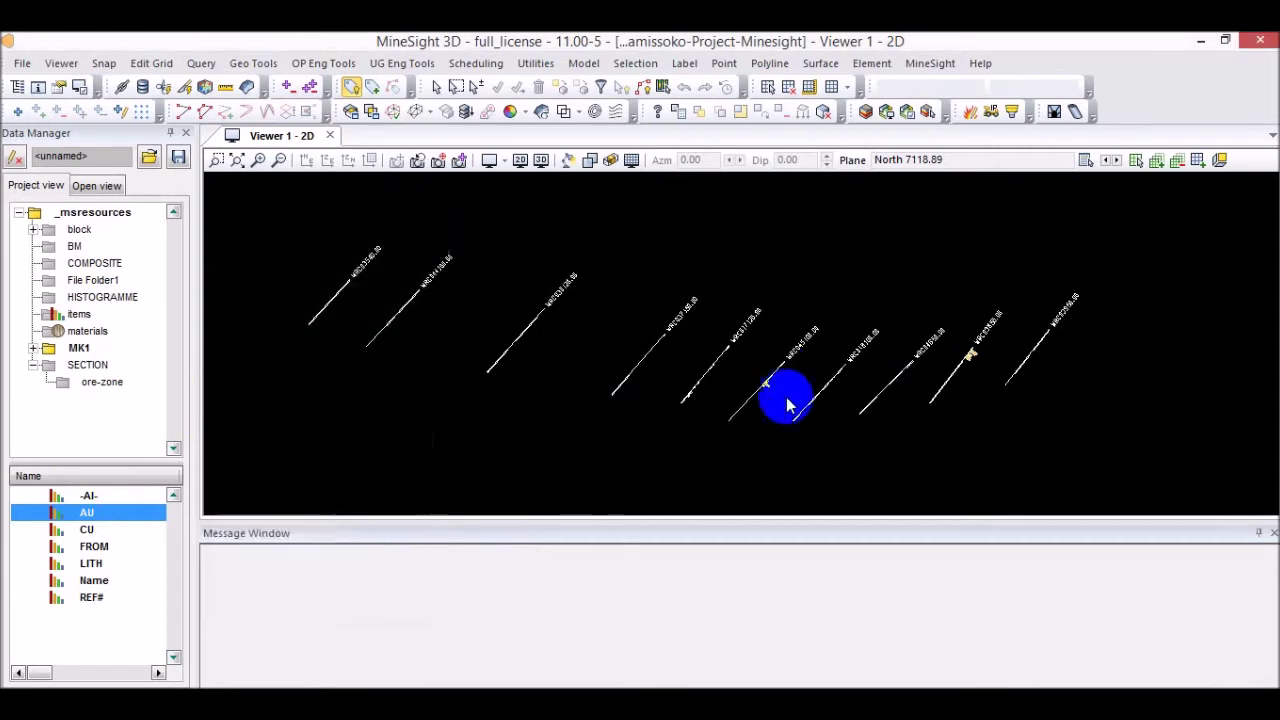
{"action": "scroll", "coordinate": [671, 410], "scroll_direction": "up", "scroll_amount": 2}
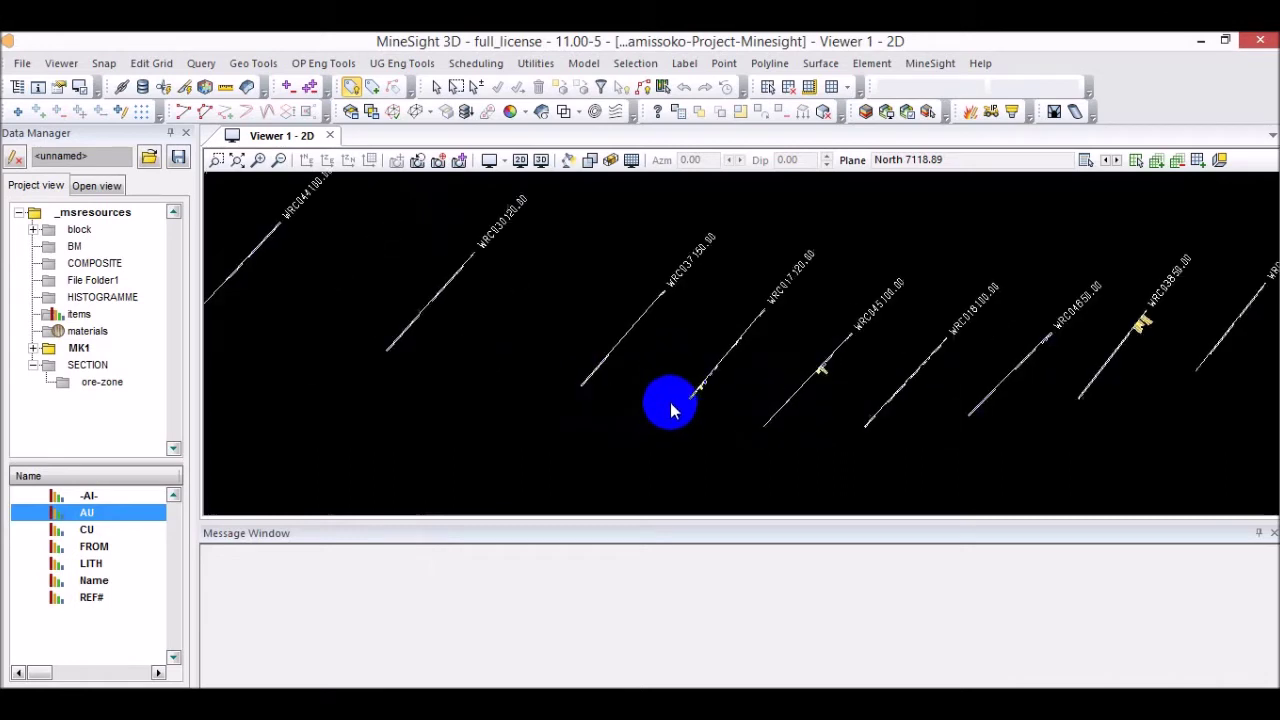
{"action": "scroll", "coordinate": [637, 365], "scroll_direction": "down", "scroll_amount": 3}
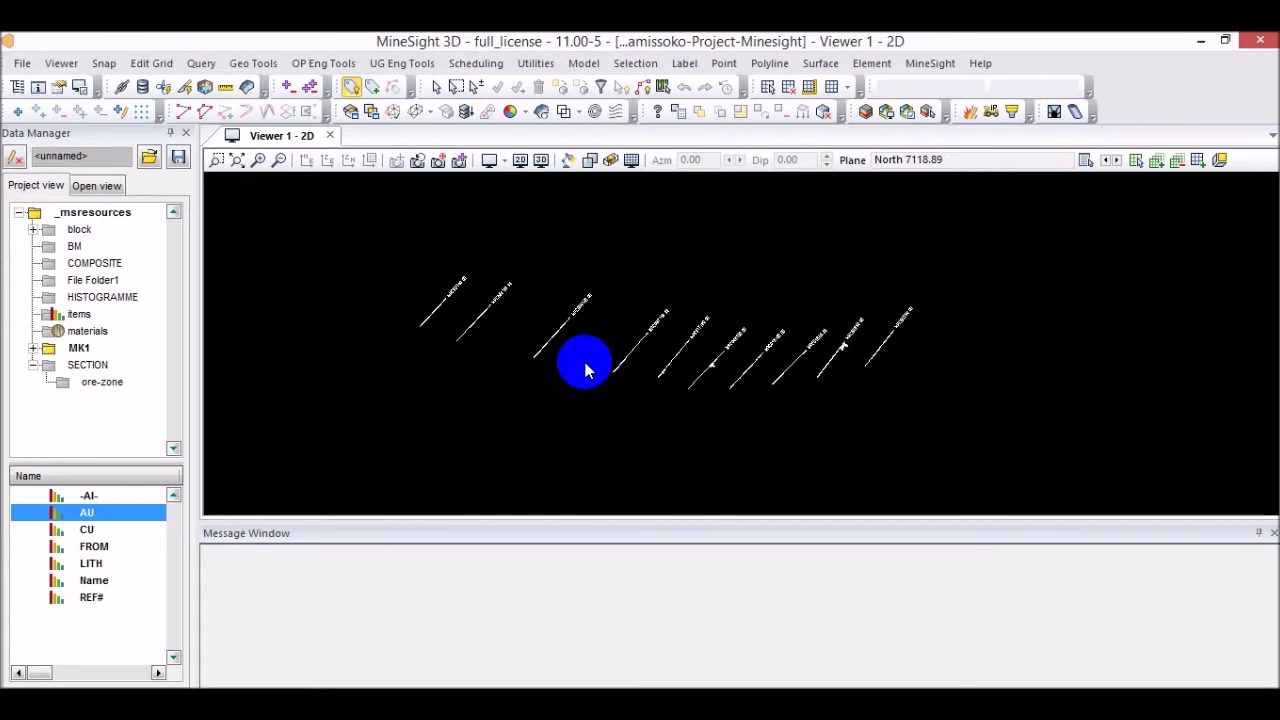
{"action": "left_click", "coordinate": [767, 64]}
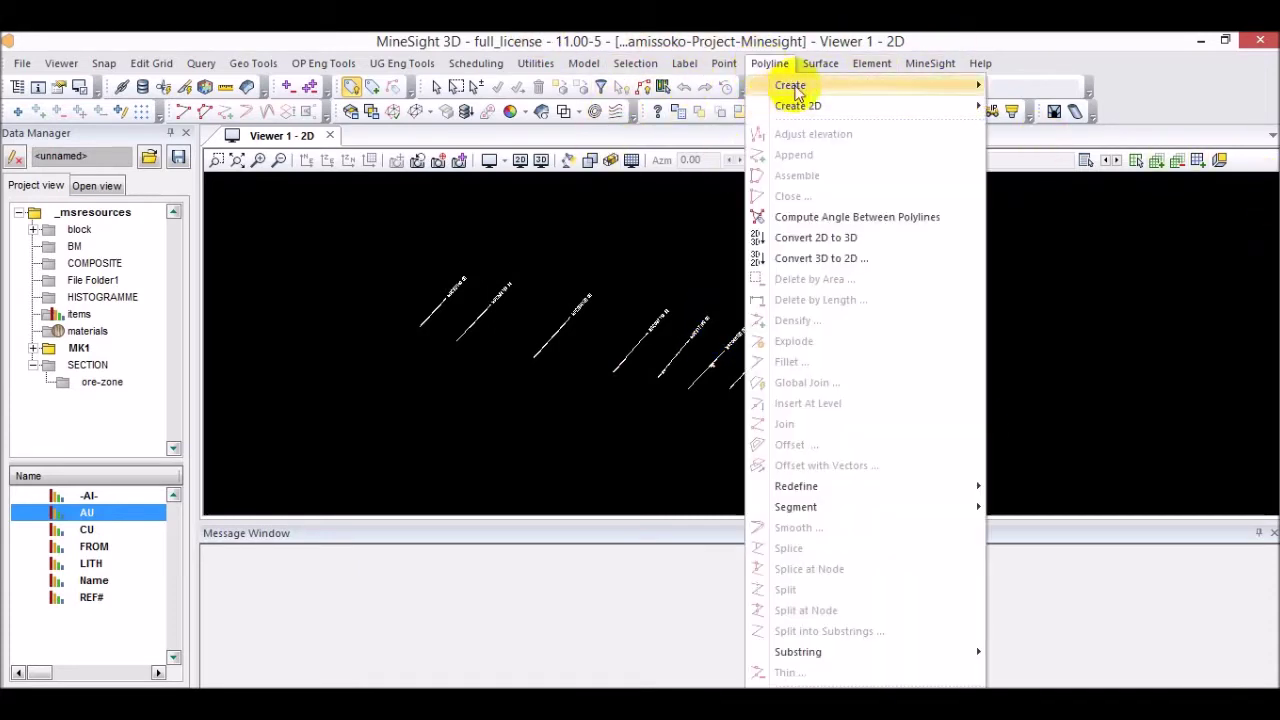
{"action": "mouse_move", "coordinate": [880, 84]}
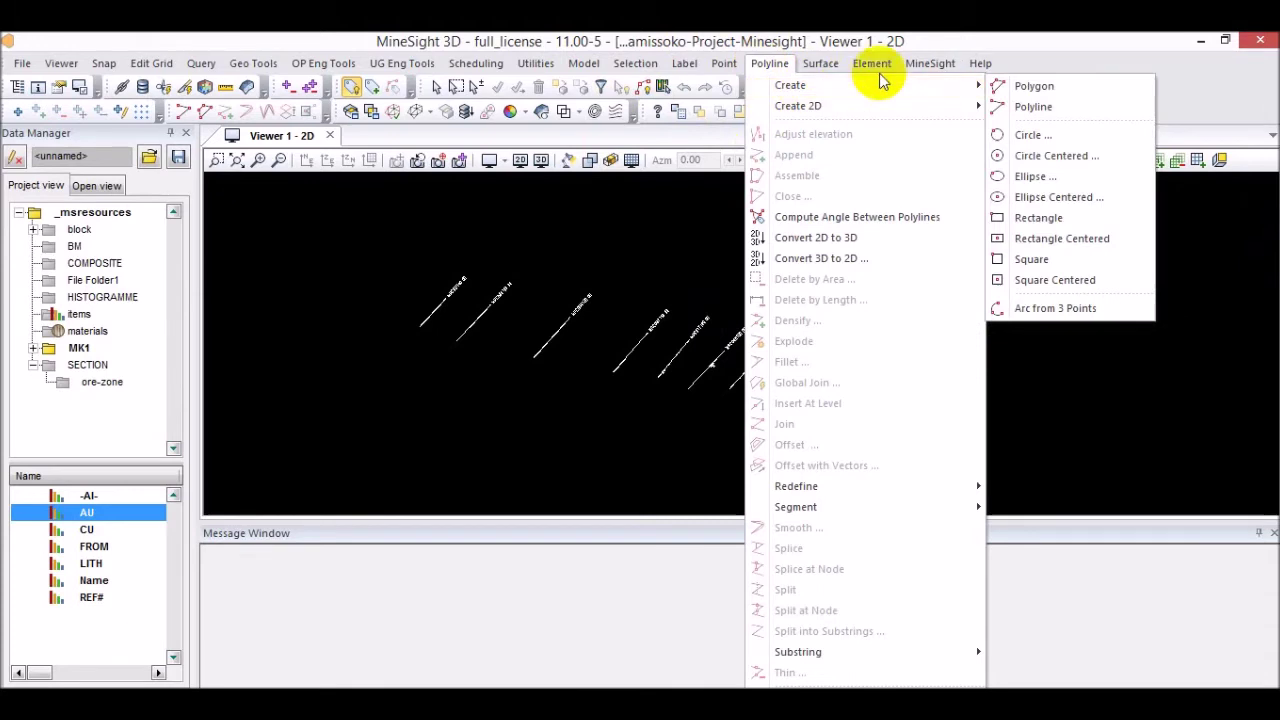
{"action": "left_click", "coordinate": [1033, 90]}
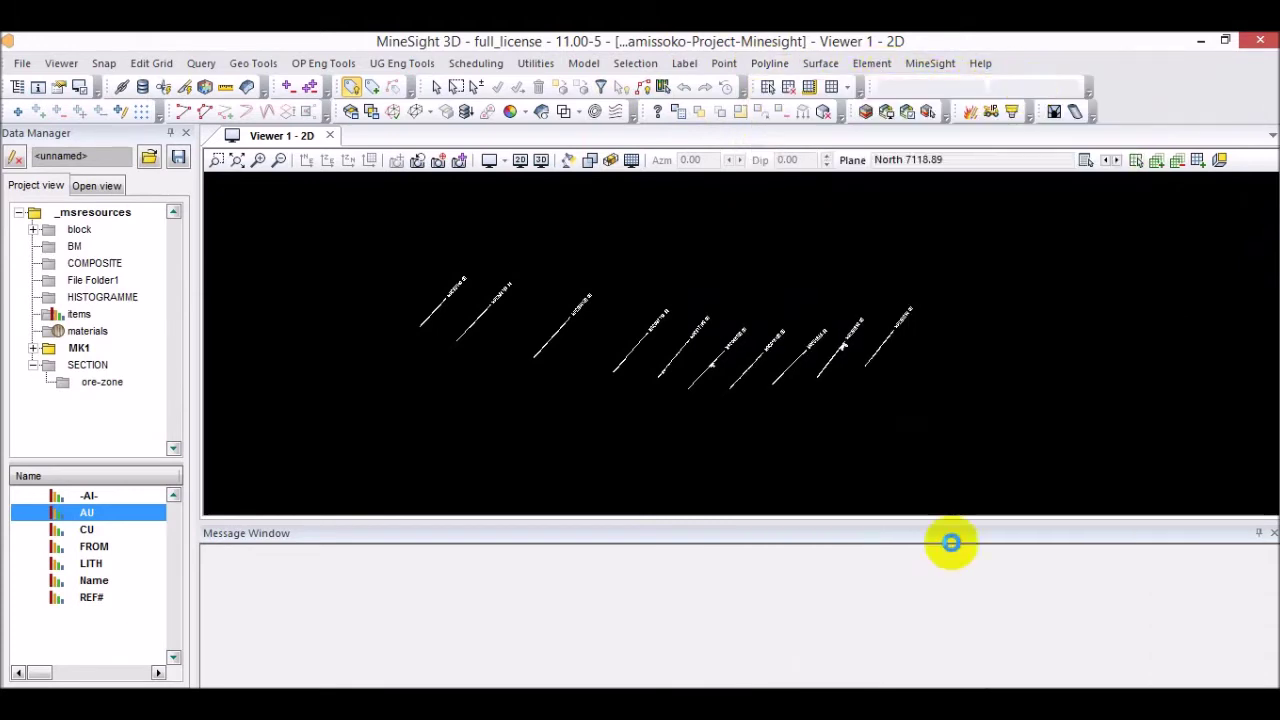
{"action": "left_click", "coordinate": [820, 513]}
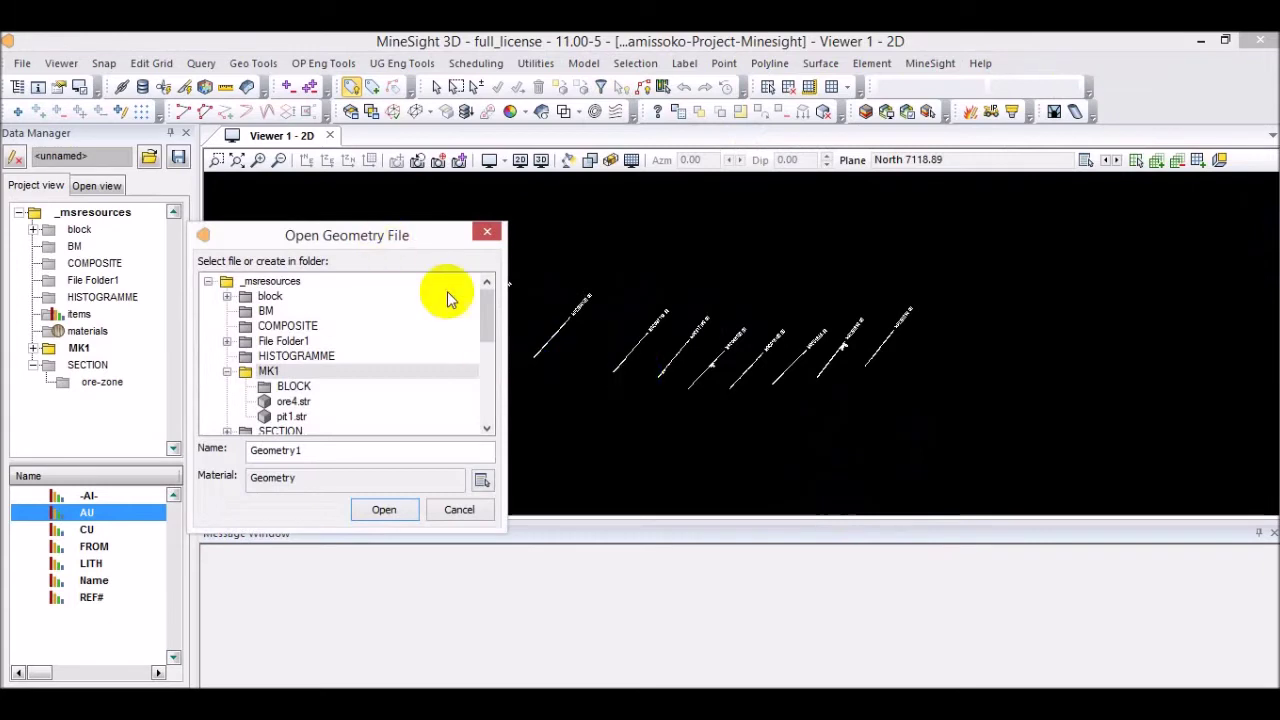
{"action": "left_click_drag", "start_coordinate": [350, 239], "coordinate": [382, 241]}
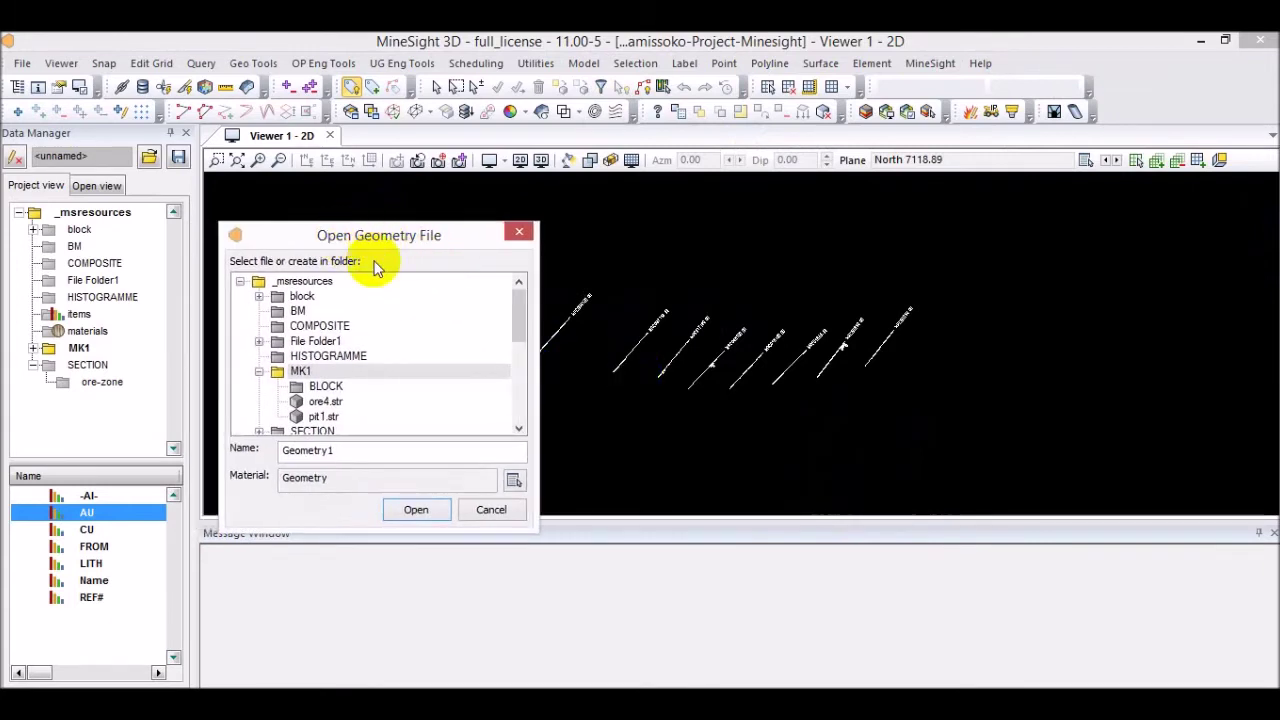
{"action": "left_click", "coordinate": [519, 232]}
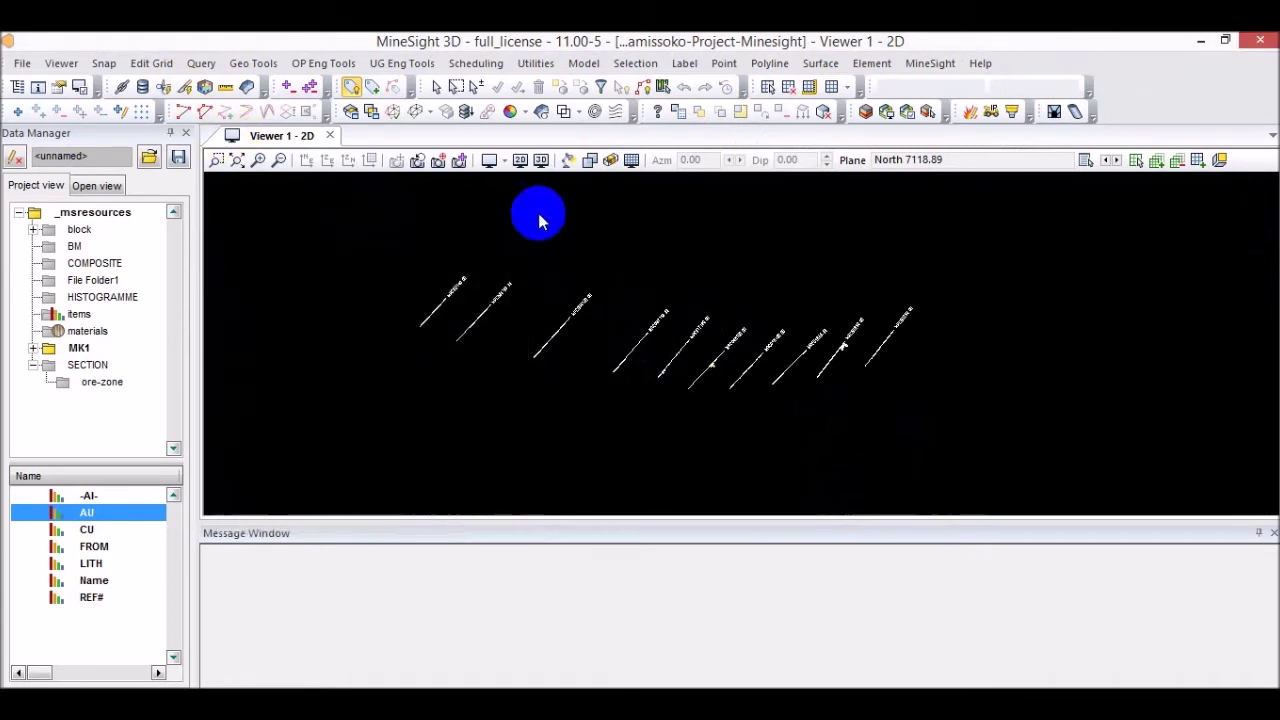
Start a new polygon in a new geometry object named DIGITALISATION in the MK1 folder.
{"action": "left_click", "coordinate": [205, 113]}
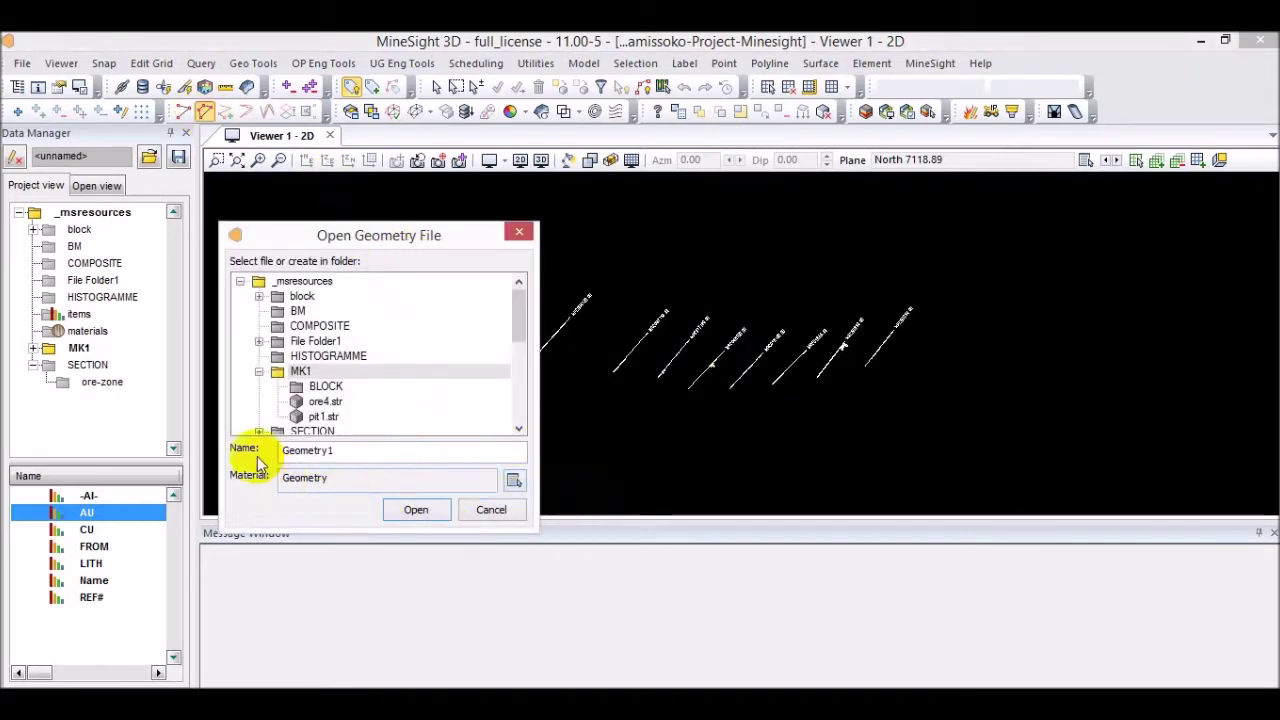
{"action": "double_click", "coordinate": [353, 448]}
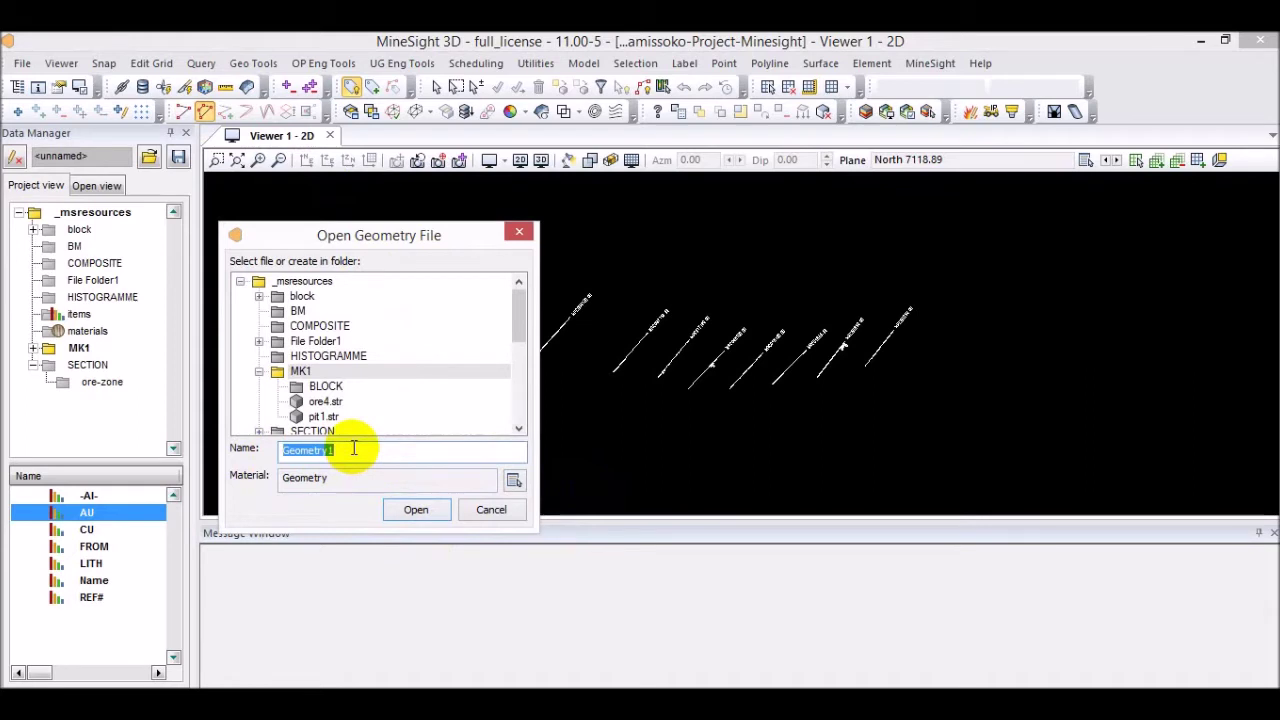
{"action": "type", "text": "DIGITALISATION"}
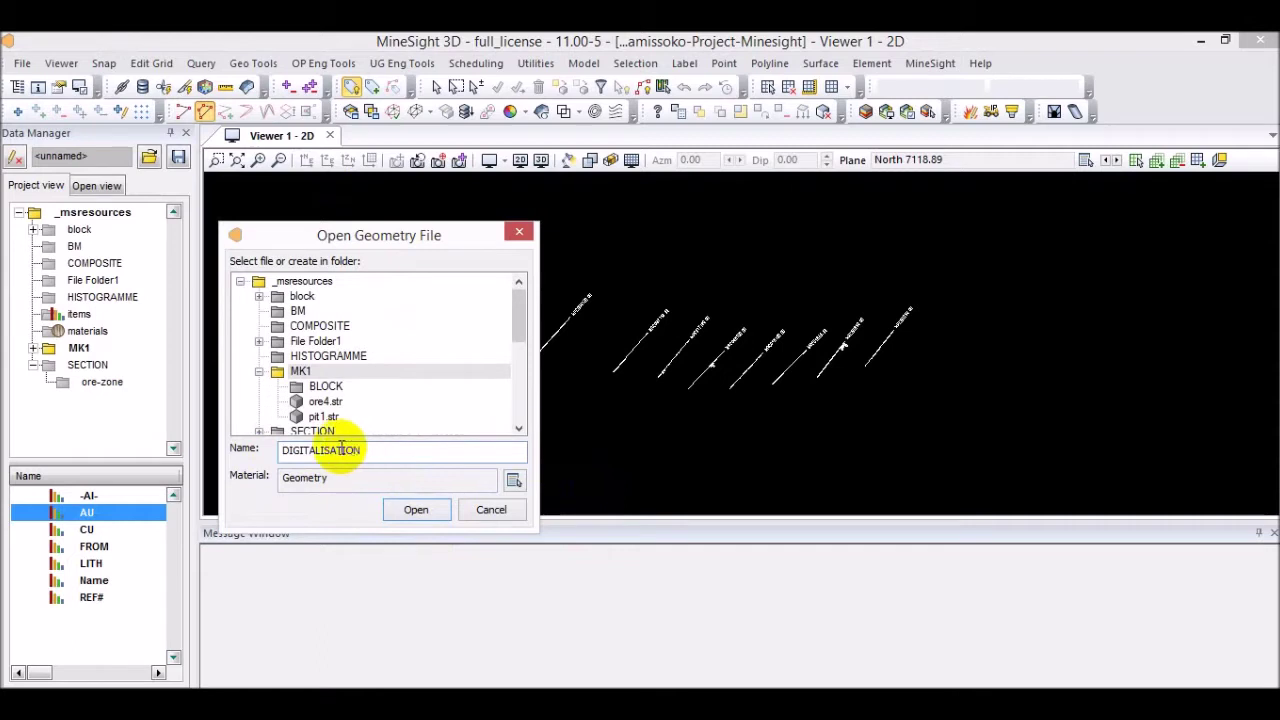
{"action": "left_click", "coordinate": [415, 512]}
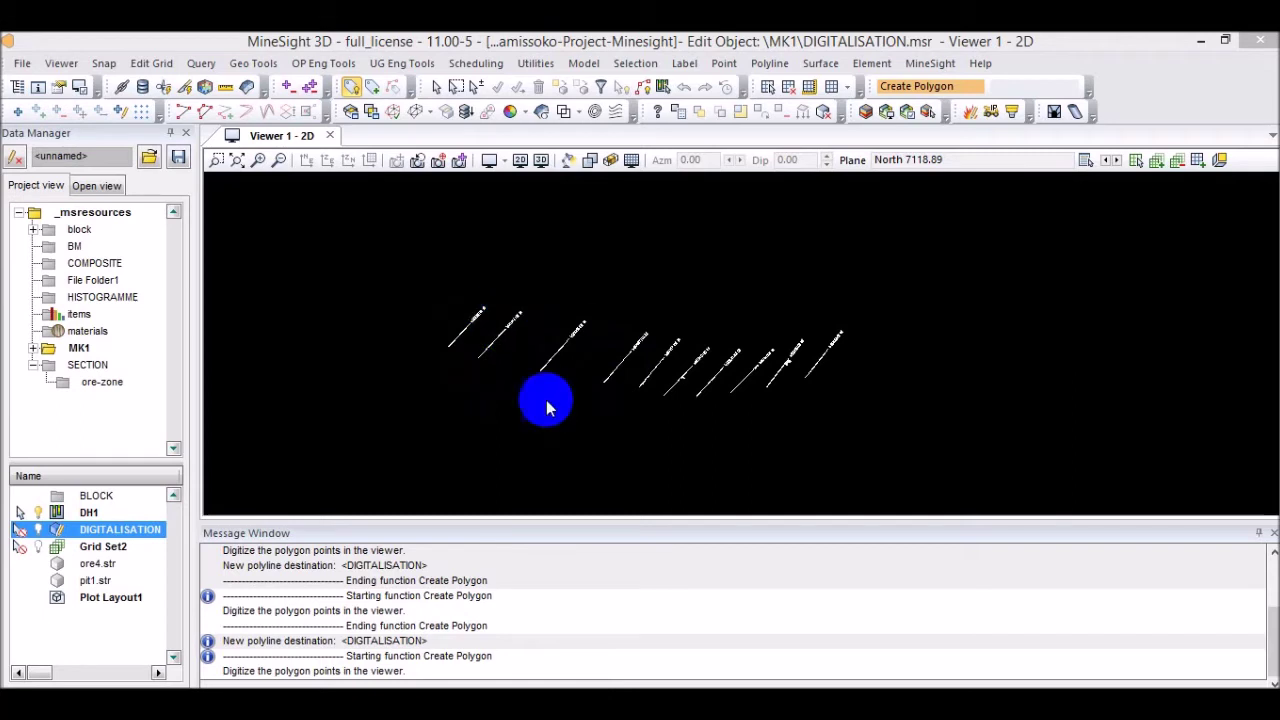
Examine the colored grade intervals along the drillholes on the North 7118.89 section.
{"action": "scroll", "coordinate": [588, 405], "scroll_direction": "up", "scroll_amount": 3}
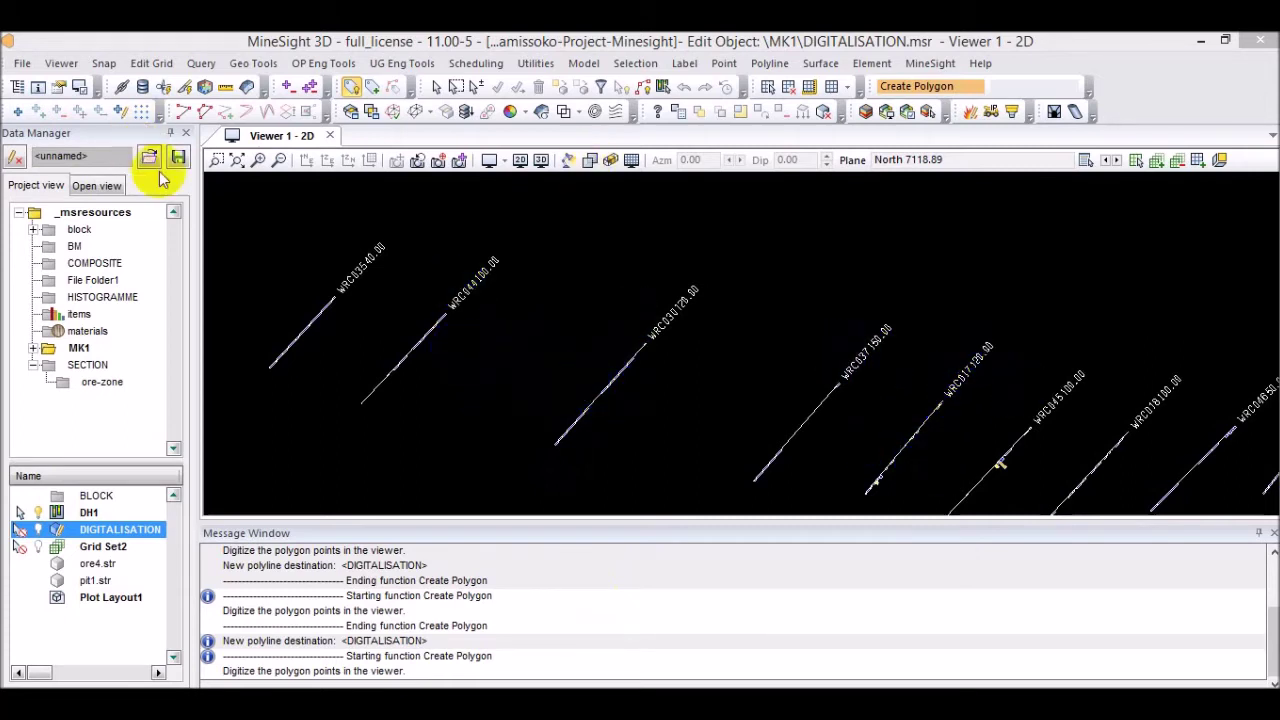
{"action": "left_click", "coordinate": [258, 161]}
{"action": "scroll", "coordinate": [600, 335], "scroll_direction": "down", "scroll_amount": 5}
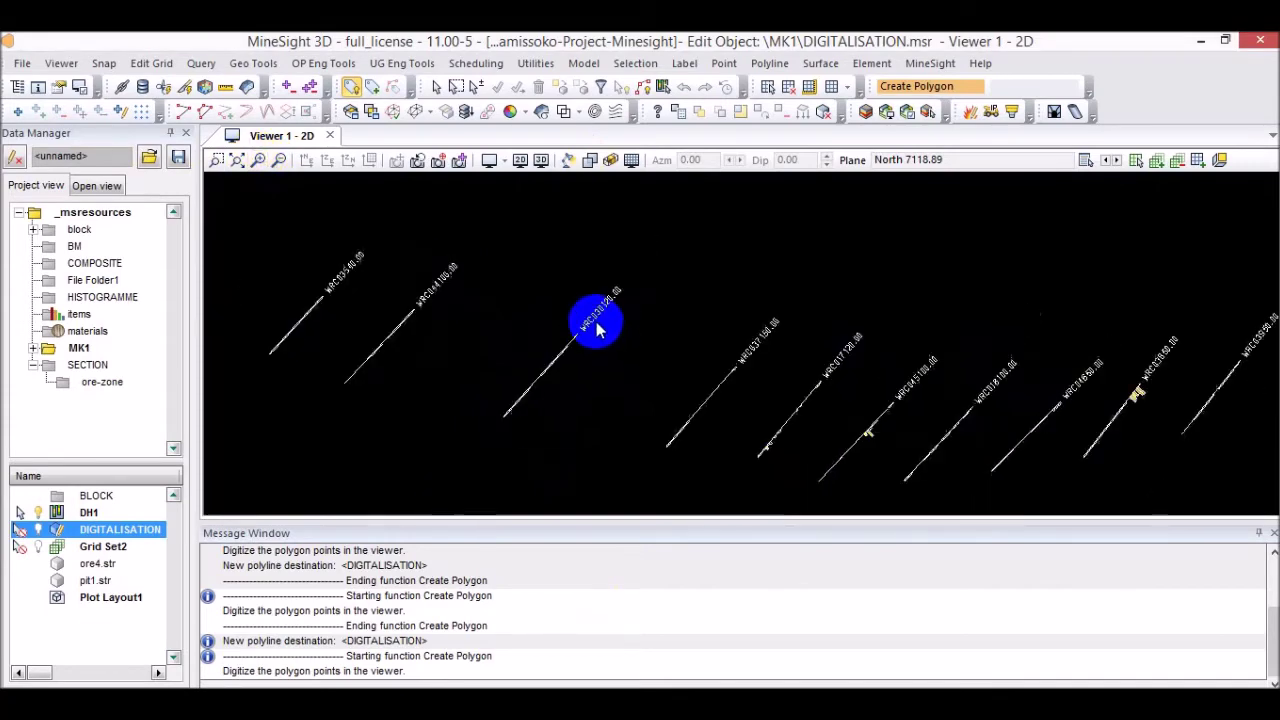
{"action": "scroll", "coordinate": [523, 323], "scroll_direction": "up", "scroll_amount": 5}
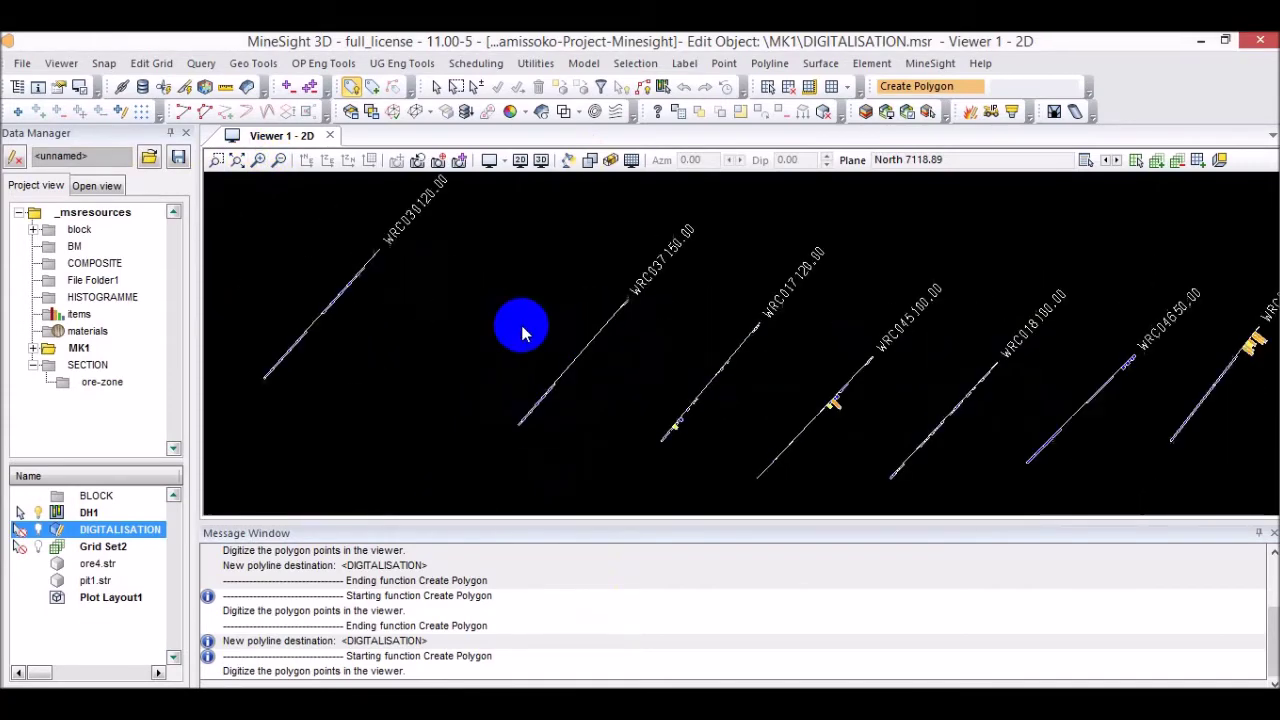
{"action": "scroll", "coordinate": [362, 310], "scroll_direction": "up", "scroll_amount": 2}
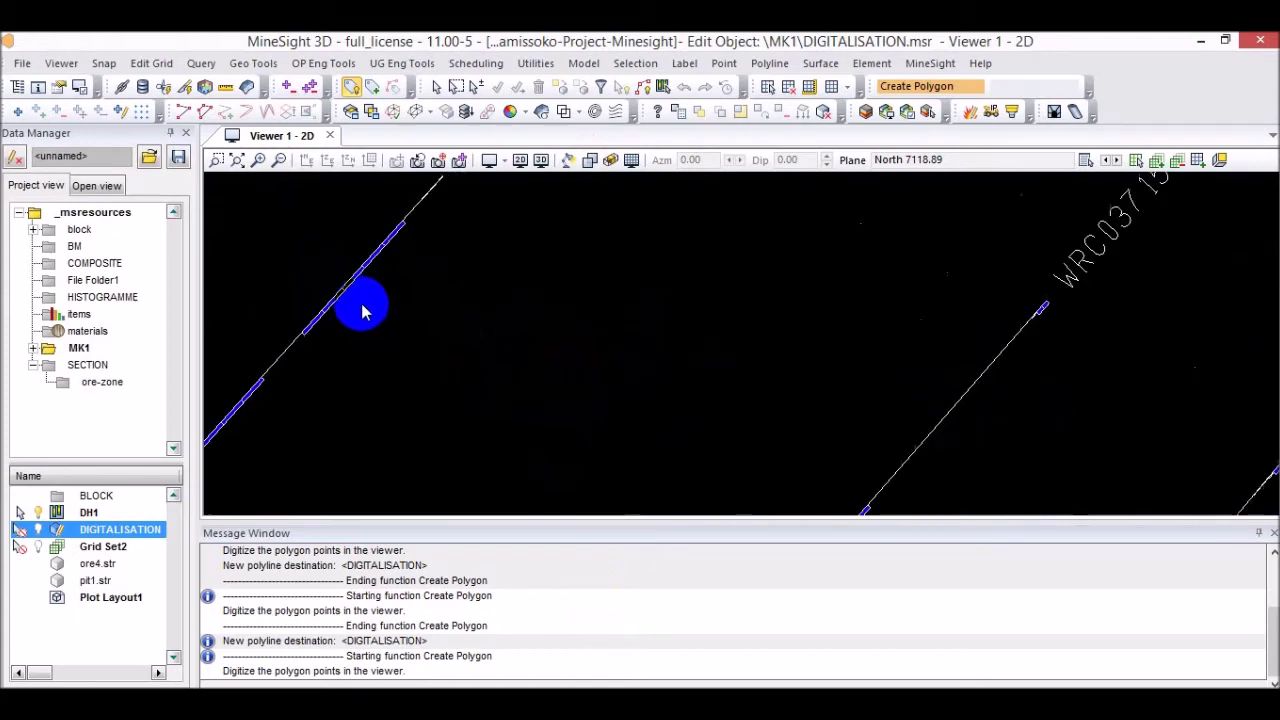
{"action": "scroll", "coordinate": [831, 380], "scroll_direction": "down", "scroll_amount": 3}
{"action": "scroll", "coordinate": [770, 395], "scroll_direction": "down", "scroll_amount": 3}
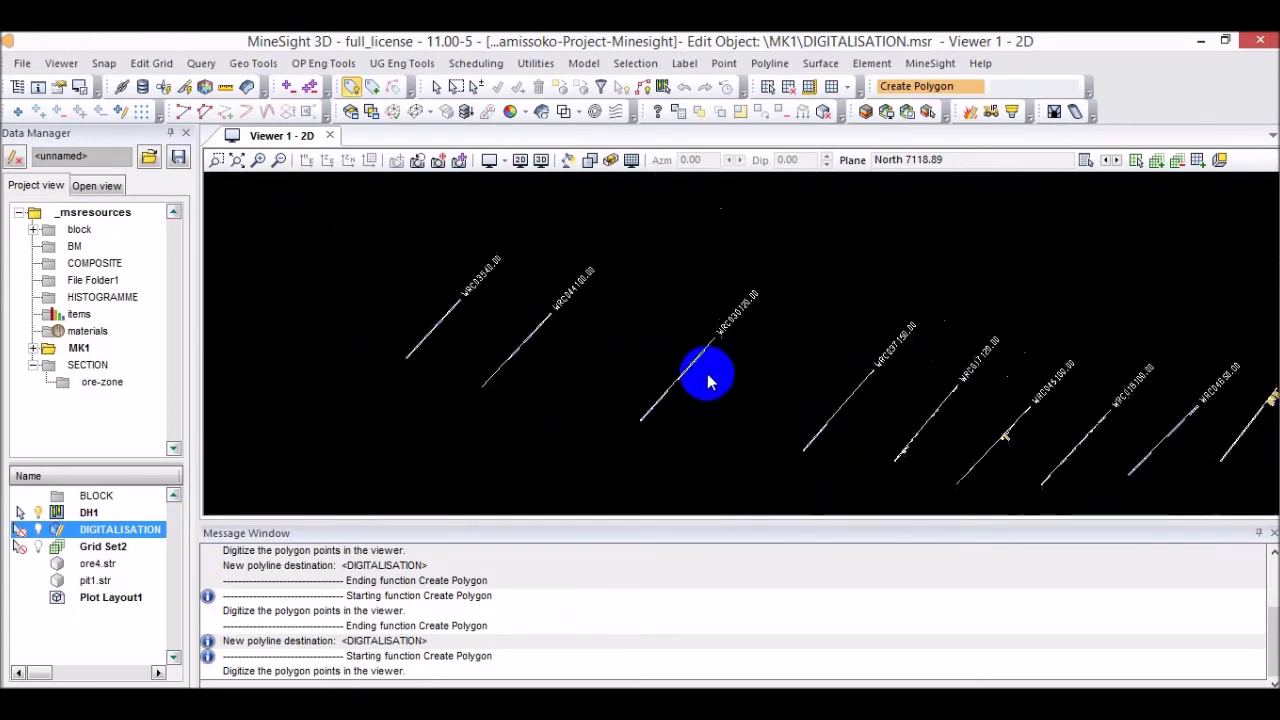
{"action": "scroll", "coordinate": [474, 323], "scroll_direction": "up", "scroll_amount": 3}
{"action": "scroll", "coordinate": [546, 331], "scroll_direction": "down", "scroll_amount": 4}
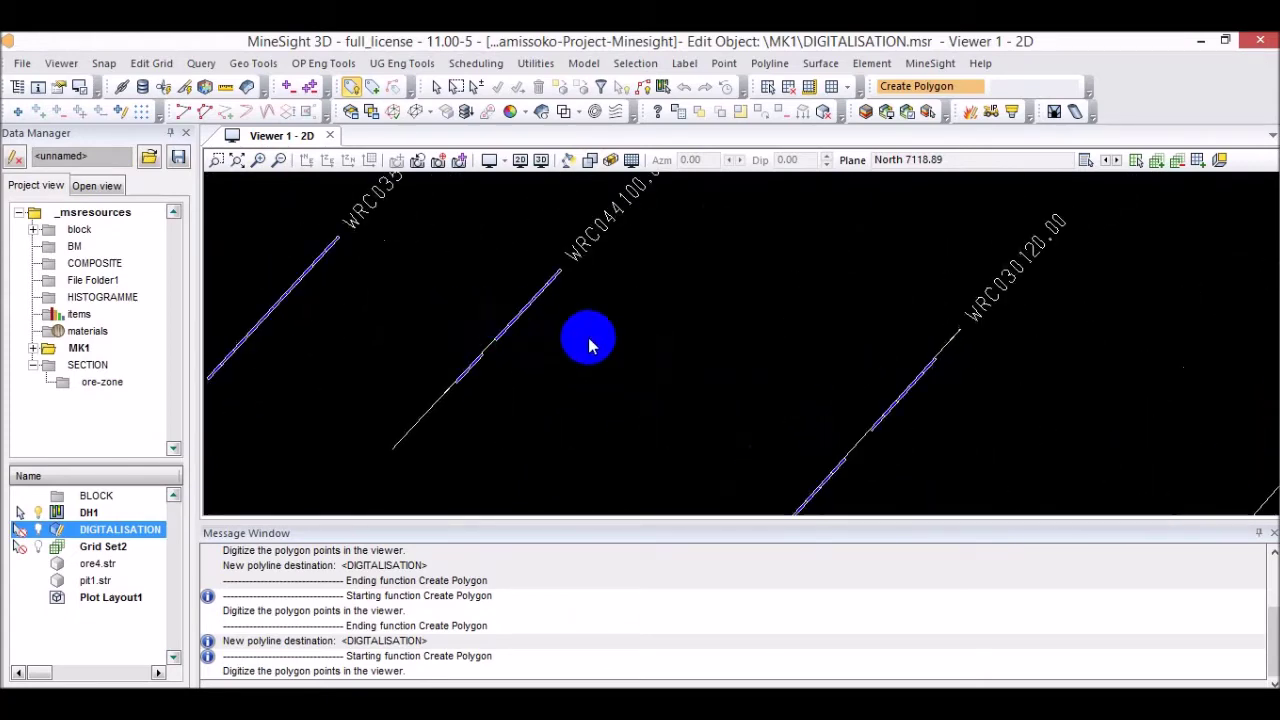
Digitize the polygon's first points just west of drillhole WRC017 and at the upper contact of its yellow grade interval.
{"action": "scroll", "coordinate": [675, 368], "scroll_direction": "up", "scroll_amount": 2}
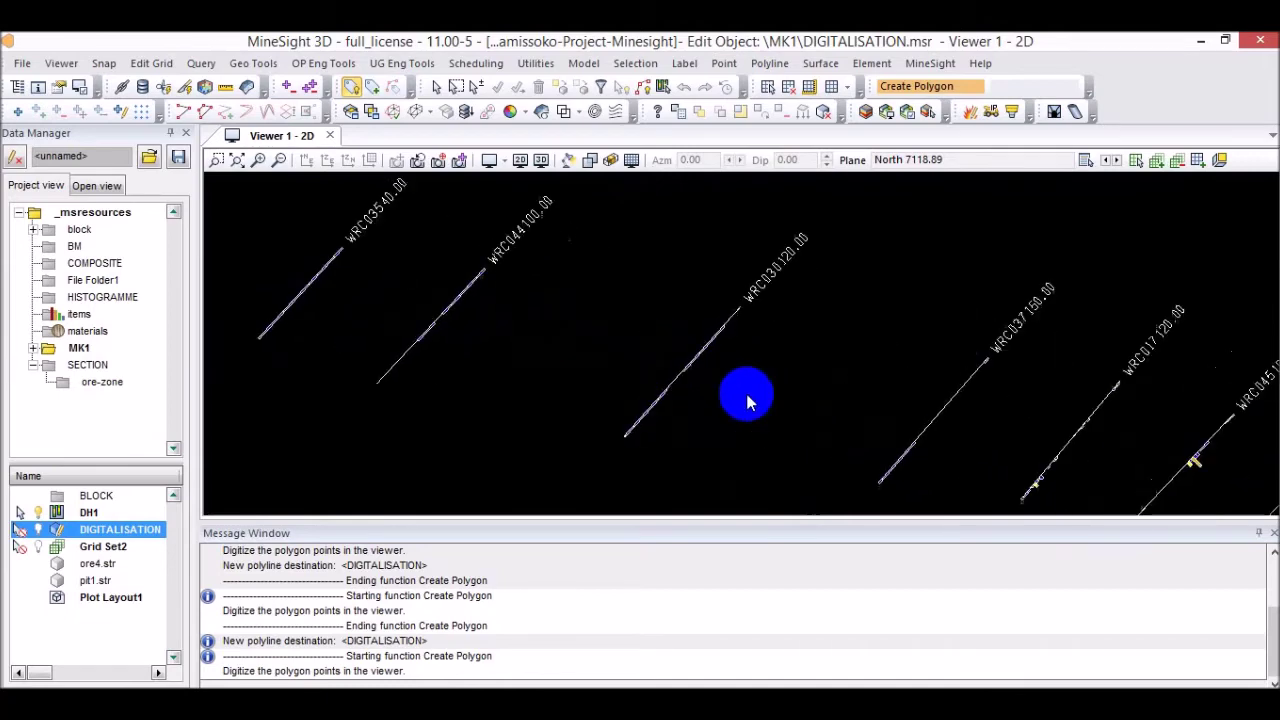
{"action": "scroll", "coordinate": [760, 385], "scroll_direction": "down", "scroll_amount": 1}
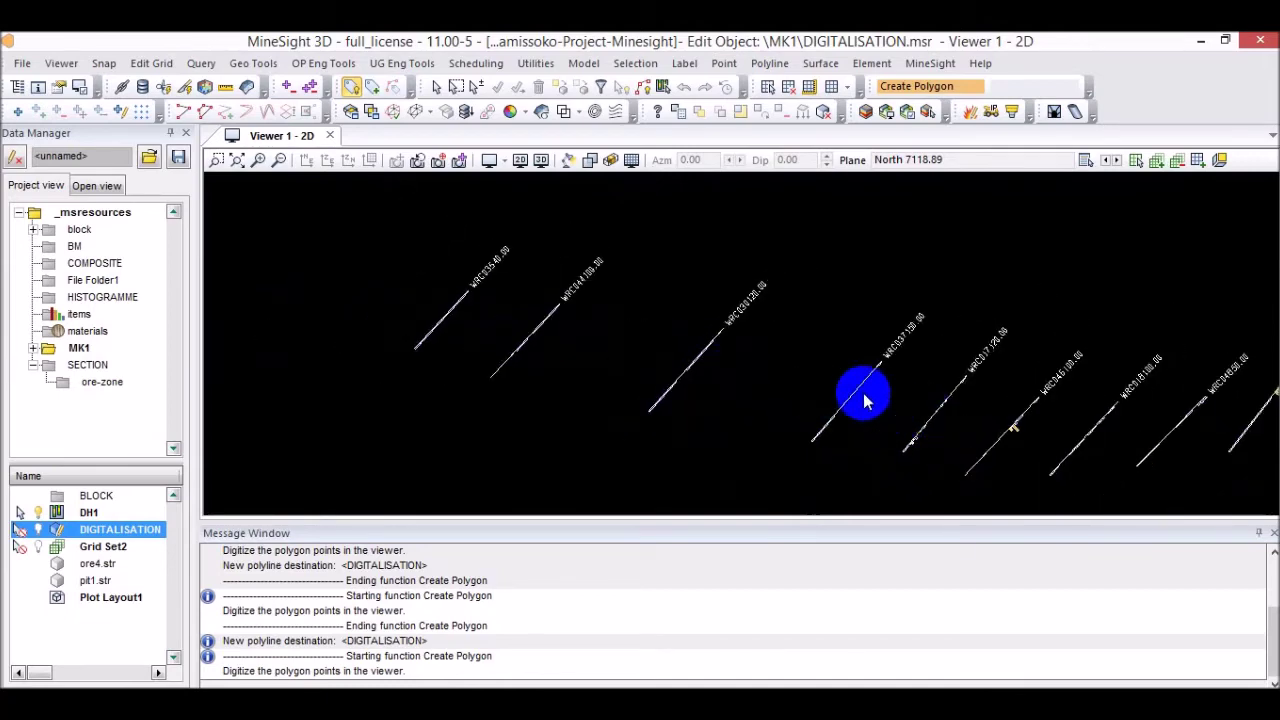
{"action": "scroll", "coordinate": [826, 380], "scroll_direction": "up", "scroll_amount": 2}
{"action": "scroll", "coordinate": [706, 349], "scroll_direction": "down", "scroll_amount": 2}
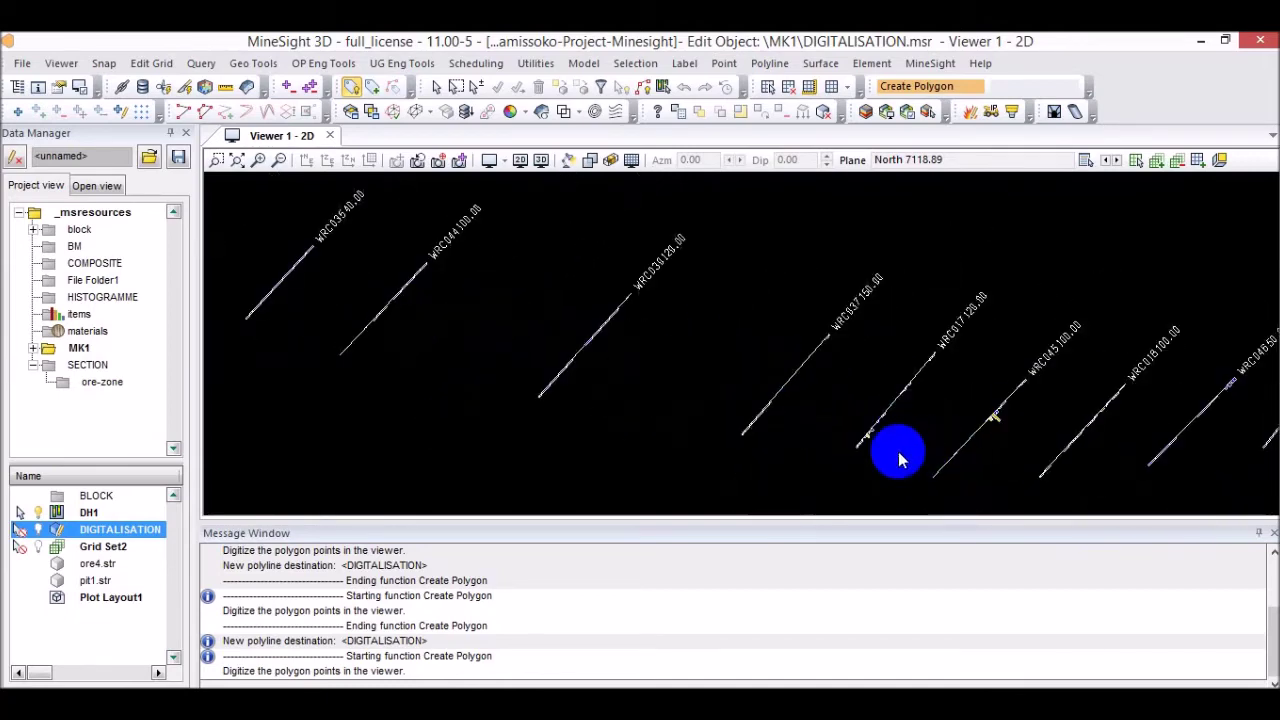
{"action": "scroll", "coordinate": [898, 458], "scroll_direction": "up", "scroll_amount": 2}
{"action": "scroll", "coordinate": [866, 457], "scroll_direction": "down", "scroll_amount": 1}
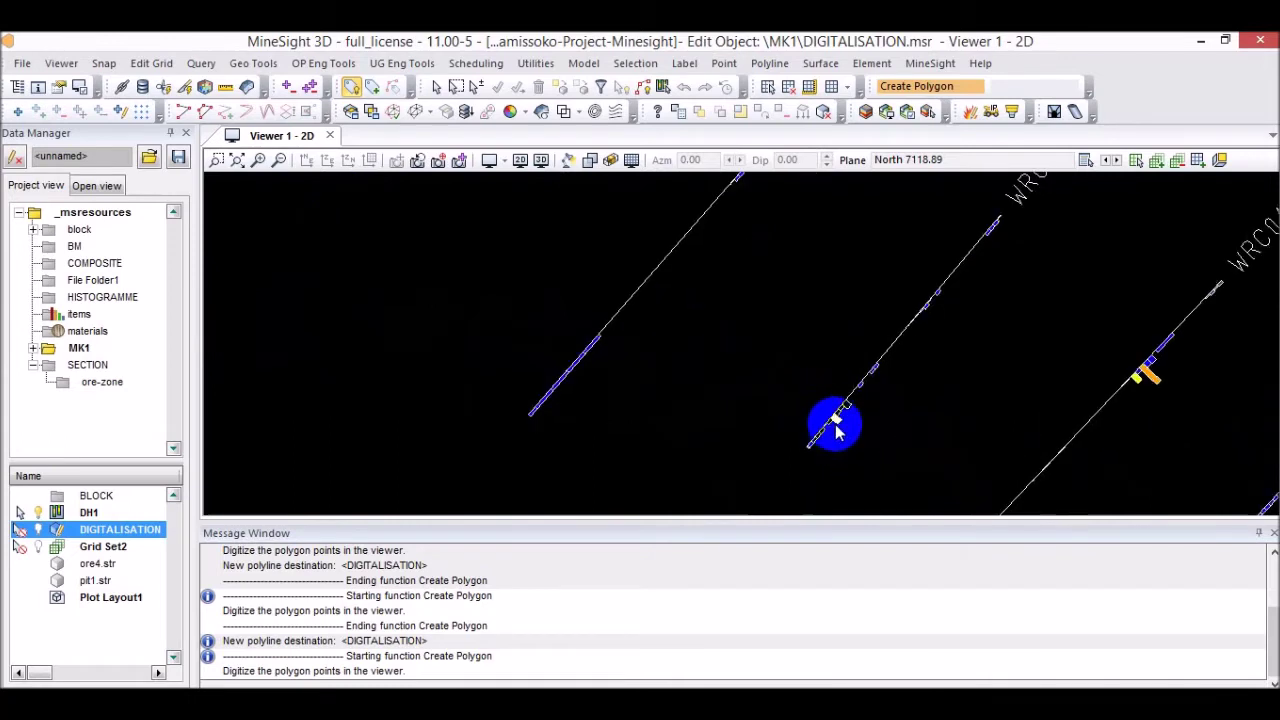
{"action": "scroll", "coordinate": [838, 430], "scroll_direction": "up", "scroll_amount": 4}
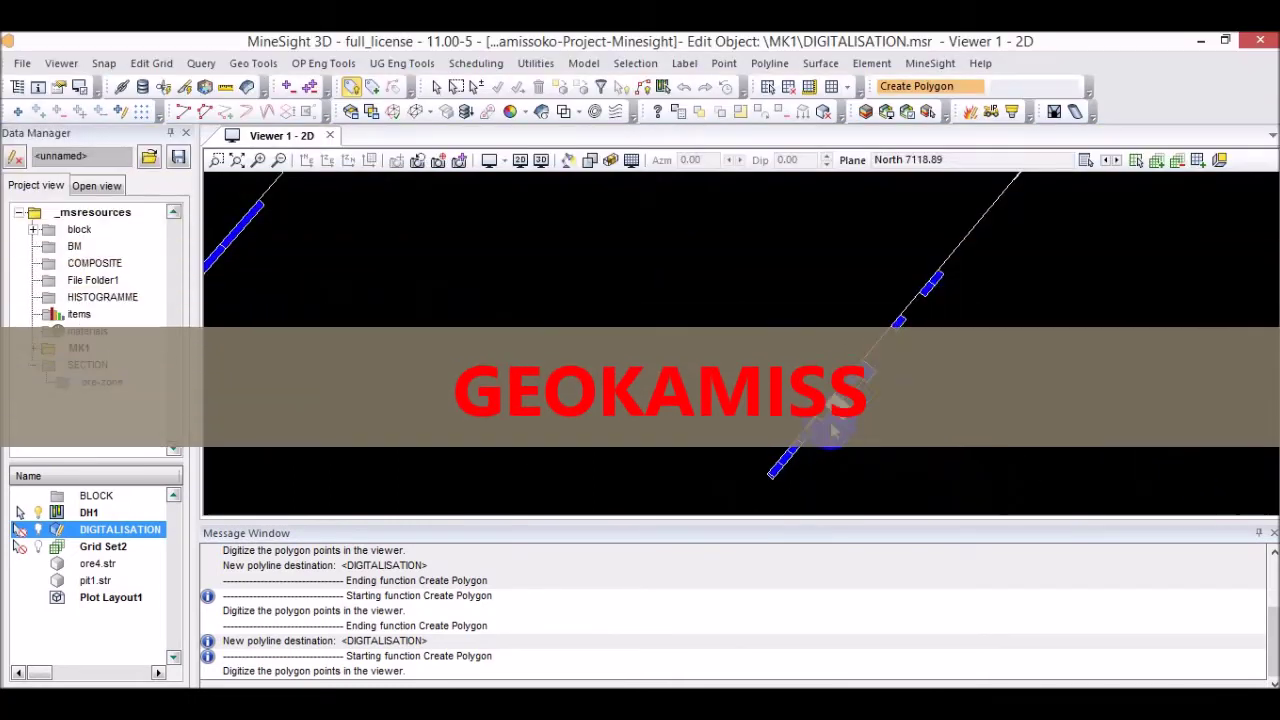
{"action": "left_click", "coordinate": [830, 424]}
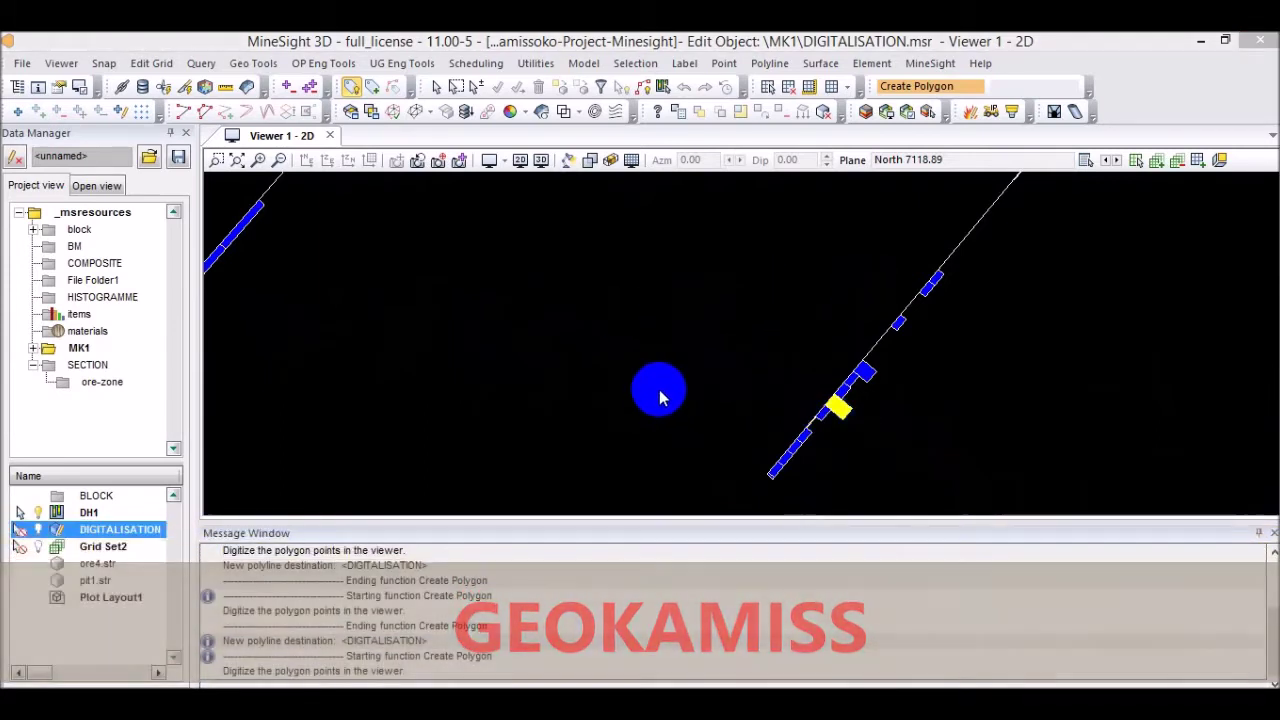
{"action": "scroll", "coordinate": [838, 412], "scroll_direction": "up", "scroll_amount": 1}
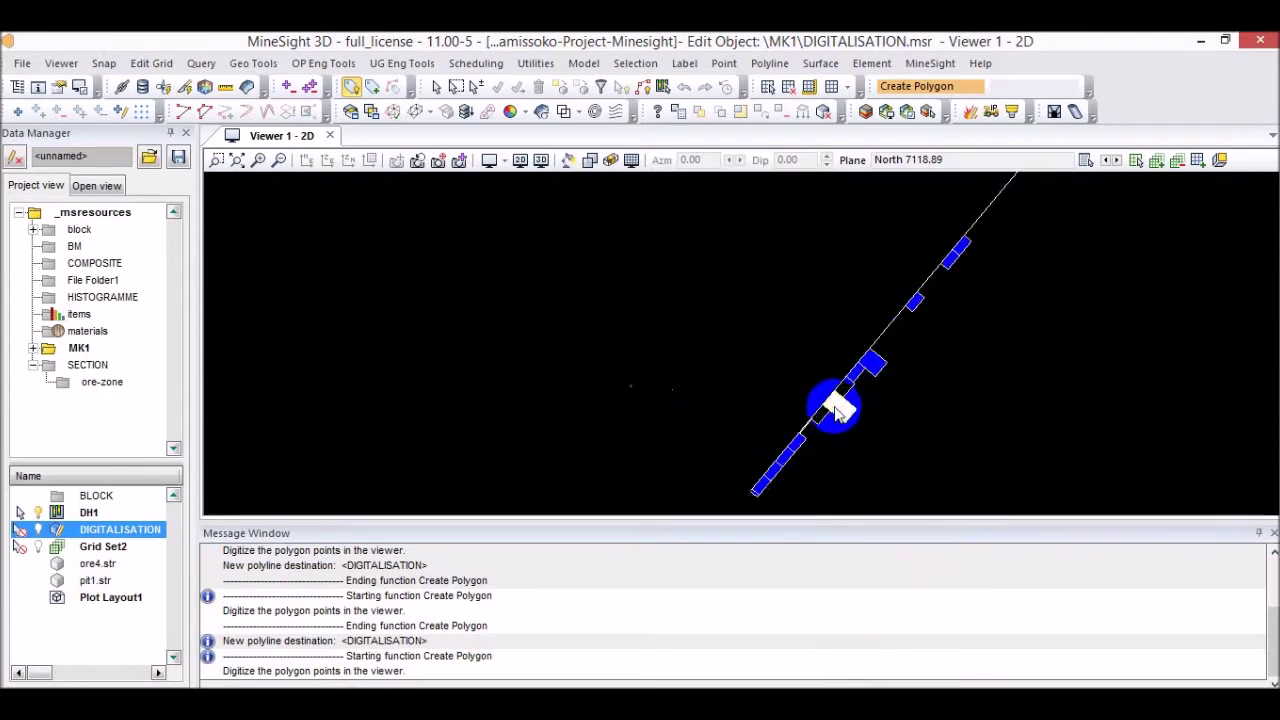
{"action": "scroll", "coordinate": [838, 412], "scroll_direction": "up", "scroll_amount": 2}
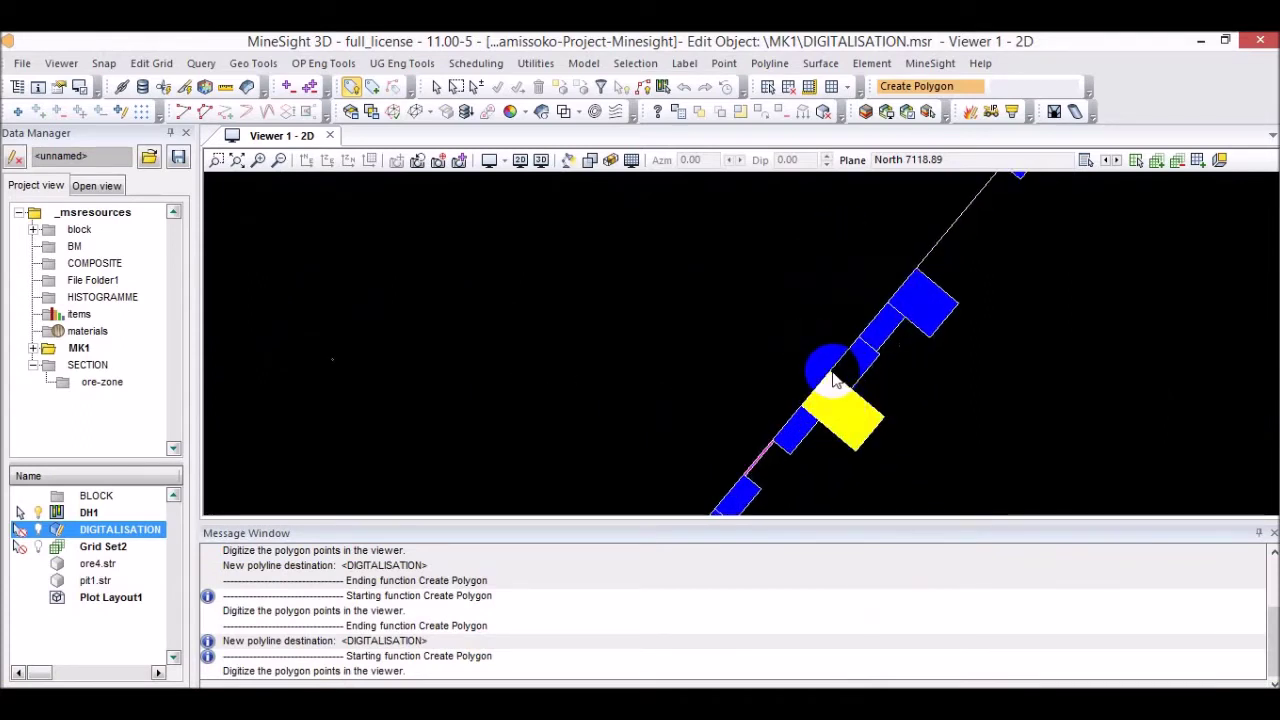
{"action": "left_click", "coordinate": [848, 361]}
Extend the polygon's upper edge to the upper contact of the orange grade interval on drillhole WRC045.
{"action": "scroll", "coordinate": [852, 358], "scroll_direction": "down", "scroll_amount": 4}
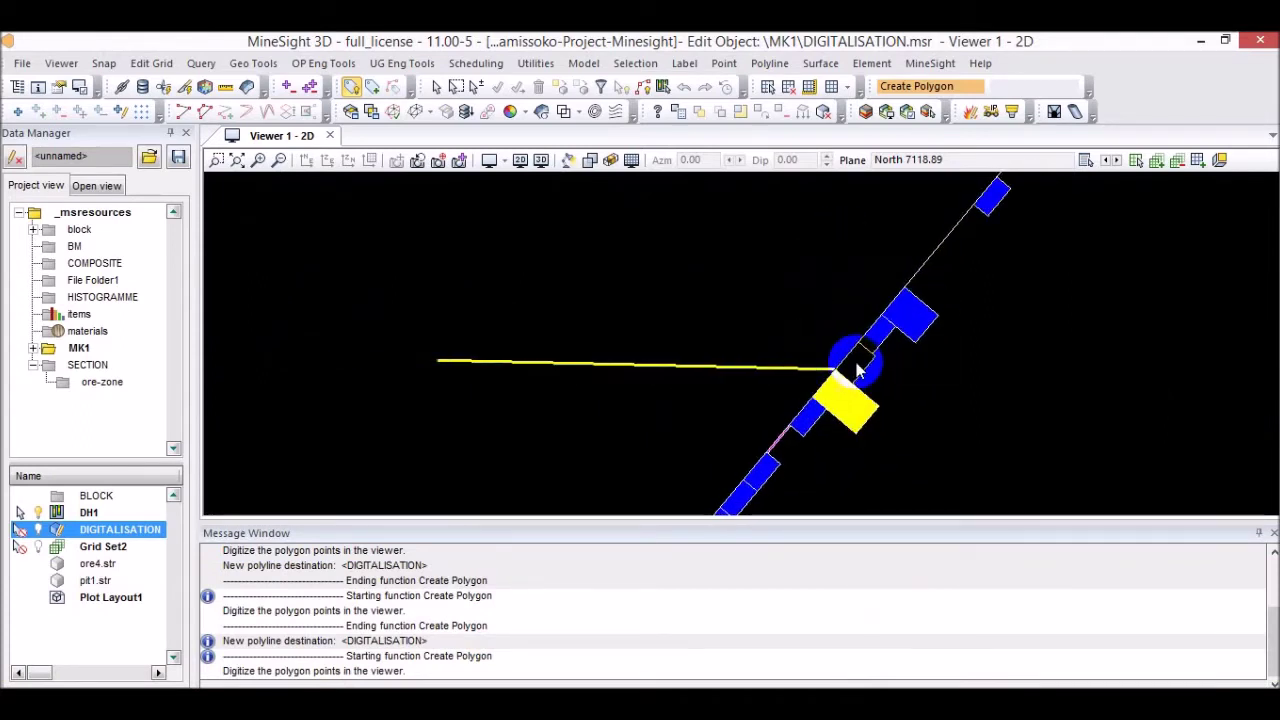
{"action": "scroll", "coordinate": [1050, 335], "scroll_direction": "up", "scroll_amount": 5}
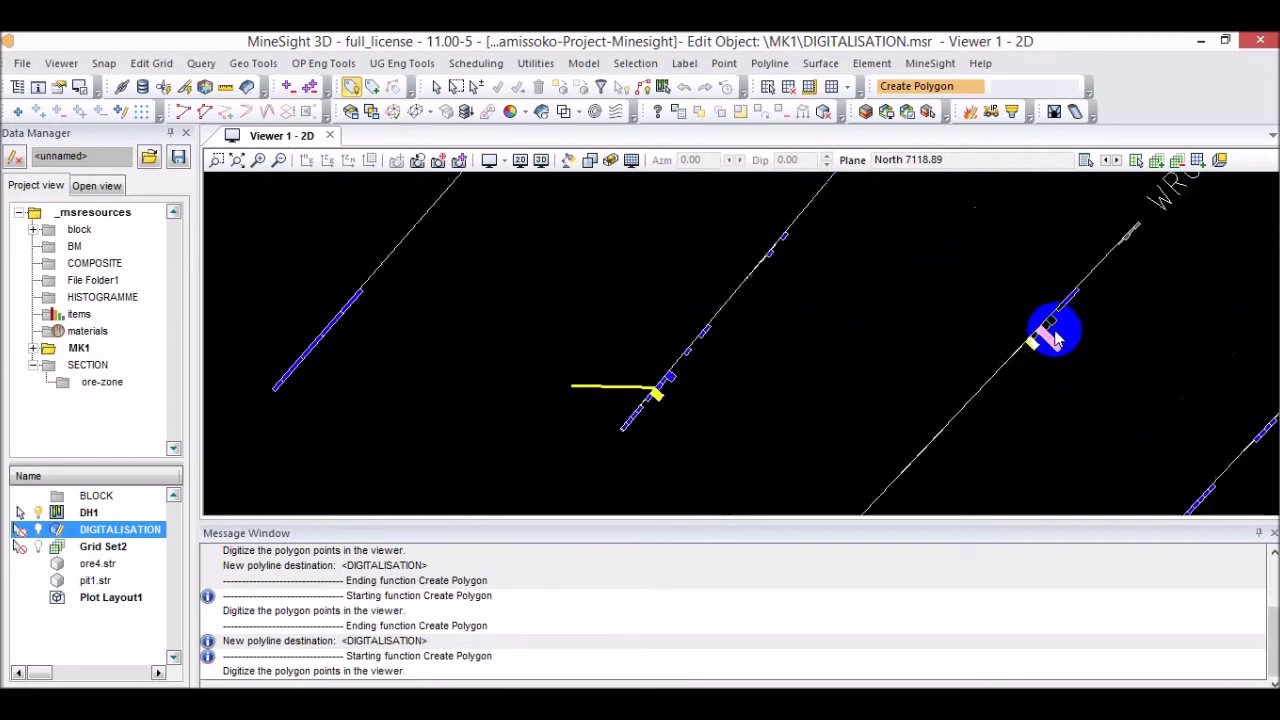
{"action": "scroll", "coordinate": [1035, 339], "scroll_direction": "up", "scroll_amount": 1}
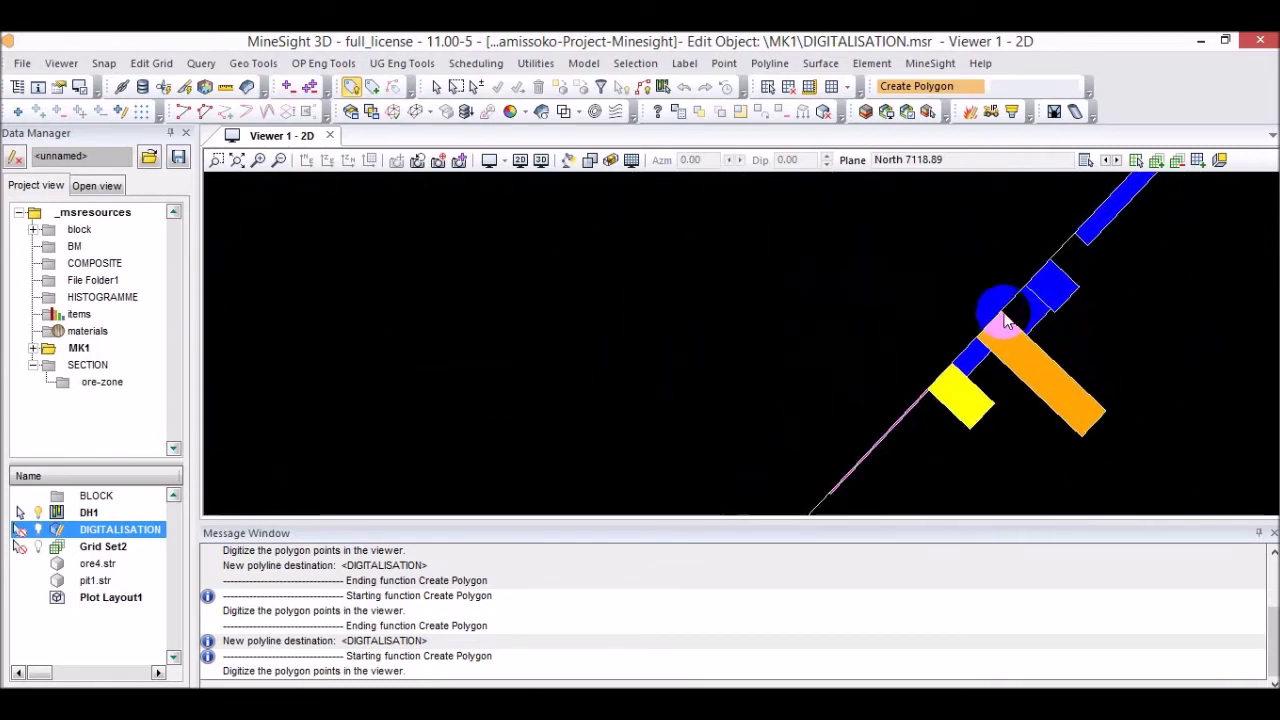
{"action": "left_click", "coordinate": [1003, 320]}
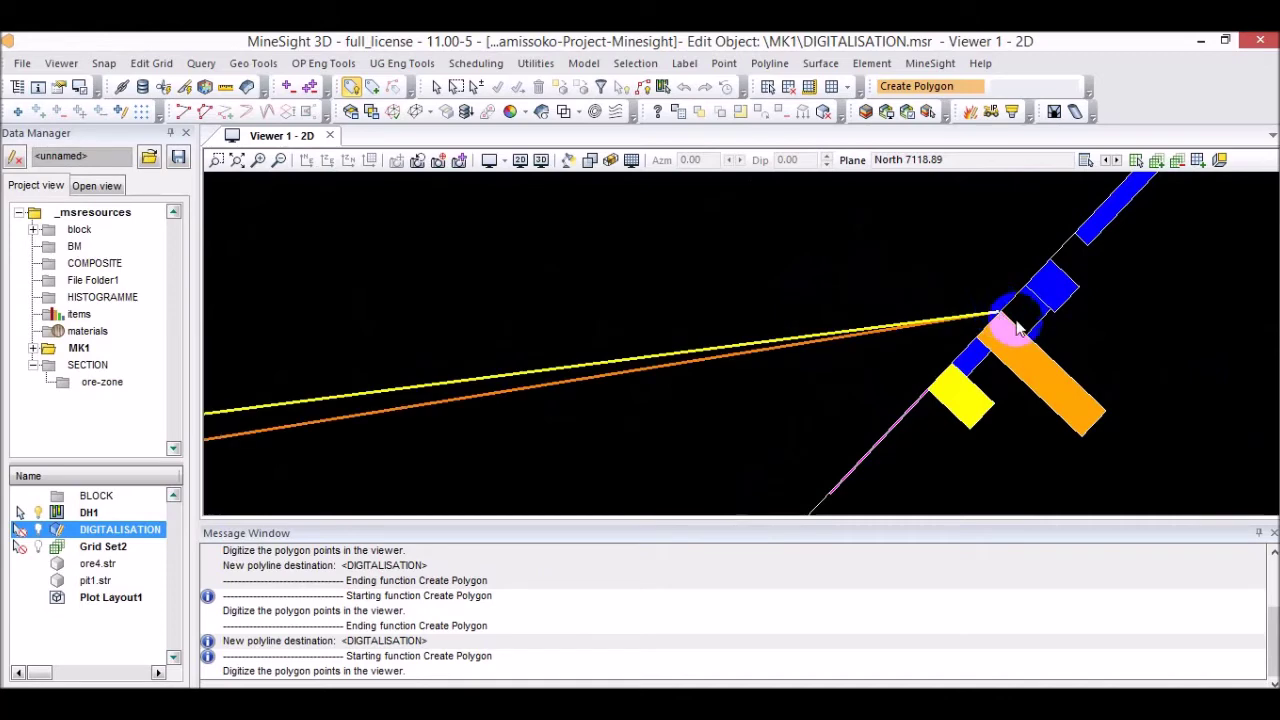
Continue the polygon's upper edge to the top of the orange grade intervals on drillhole WRC038.
{"action": "scroll", "coordinate": [1010, 322], "scroll_direction": "down", "scroll_amount": 5}
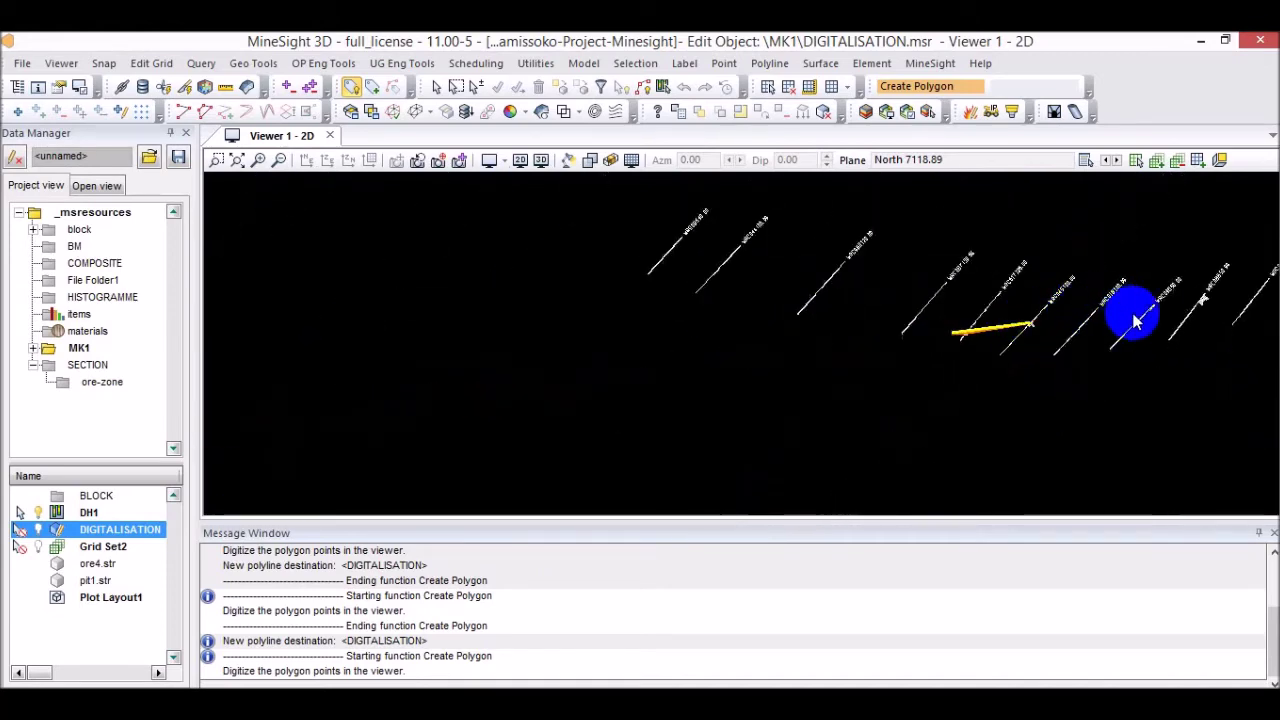
{"action": "scroll", "coordinate": [1080, 326], "scroll_direction": "up", "scroll_amount": 5}
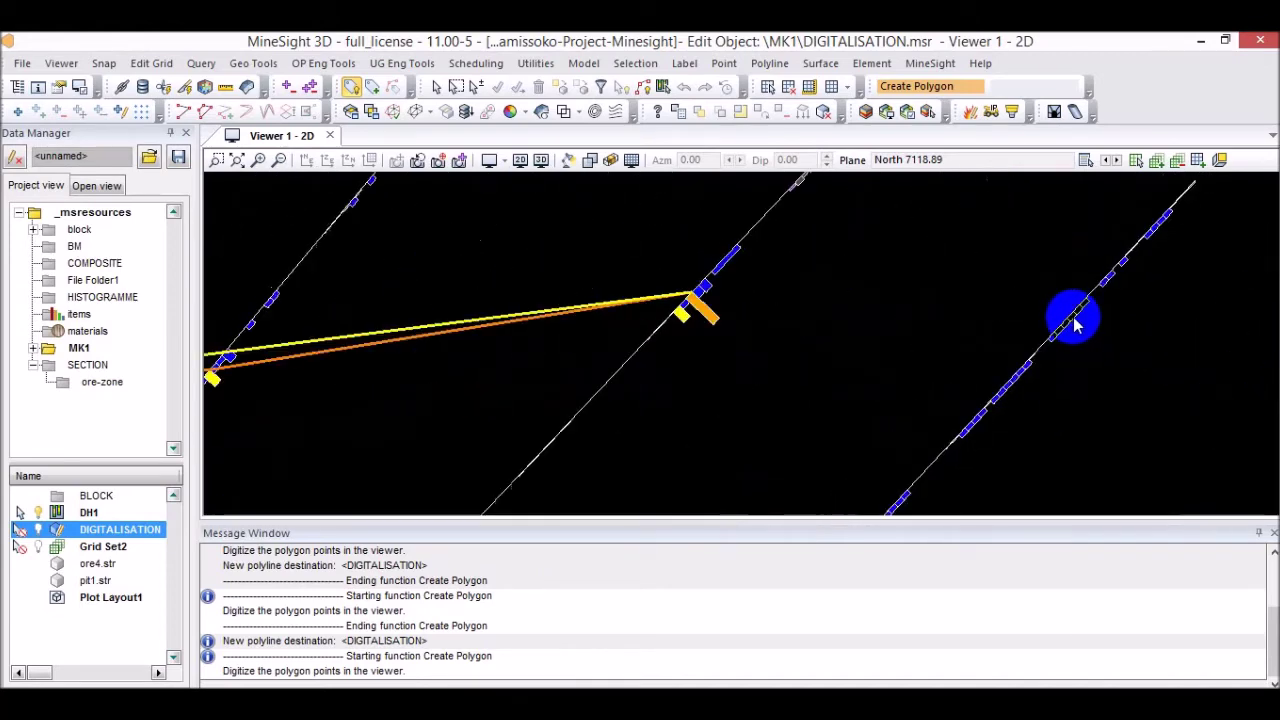
{"action": "scroll", "coordinate": [1057, 320], "scroll_direction": "down", "scroll_amount": 5}
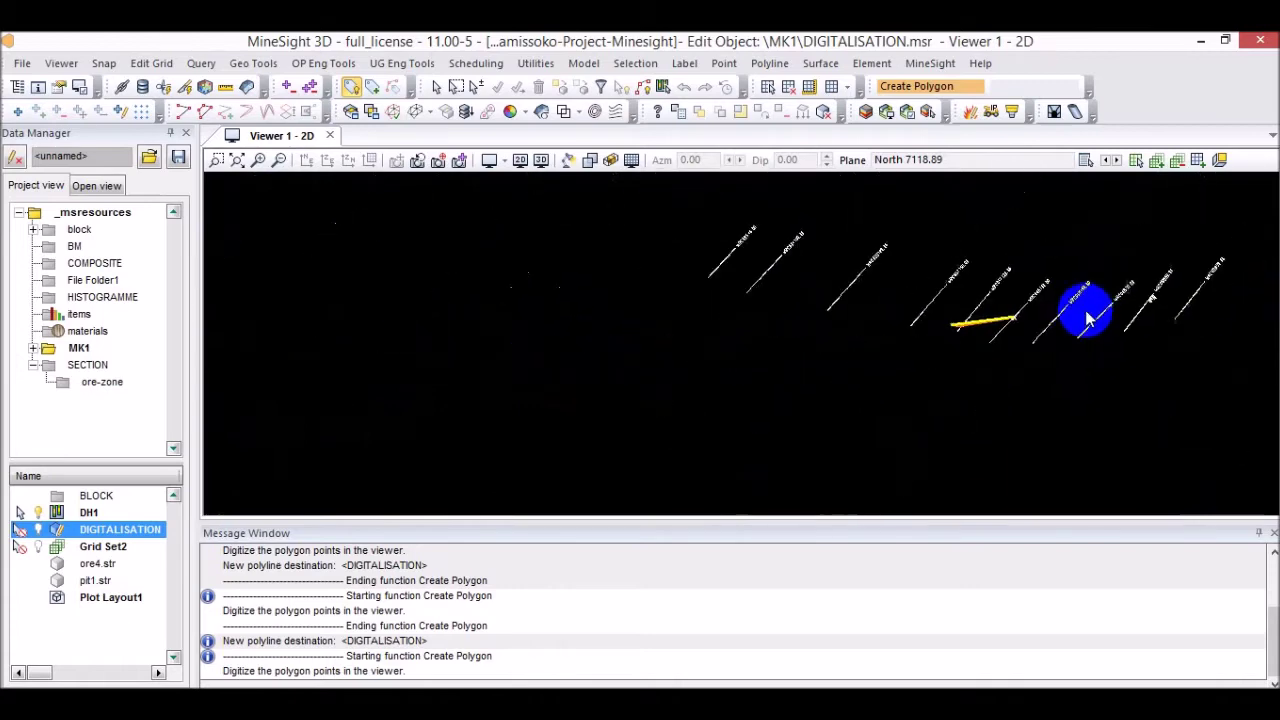
{"action": "scroll", "coordinate": [1110, 310], "scroll_direction": "up", "scroll_amount": 5}
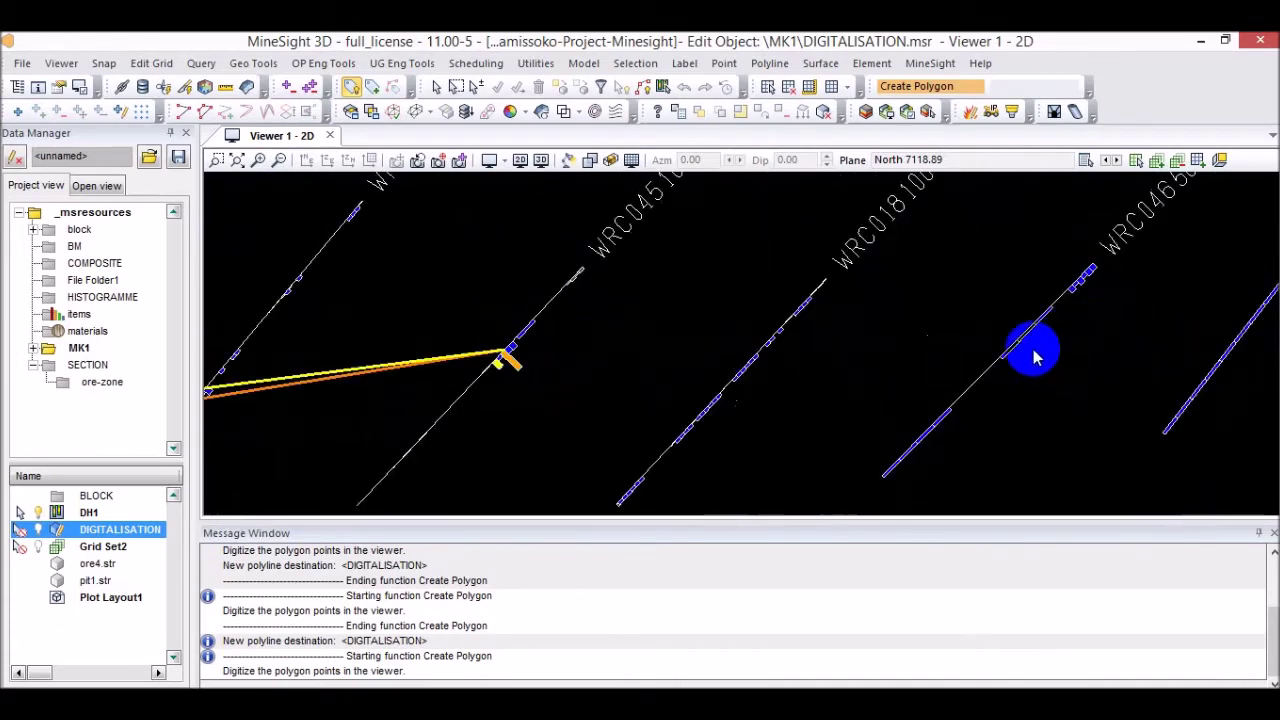
{"action": "scroll", "coordinate": [1015, 345], "scroll_direction": "down", "scroll_amount": 4}
{"action": "scroll", "coordinate": [1068, 333], "scroll_direction": "up", "scroll_amount": 5}
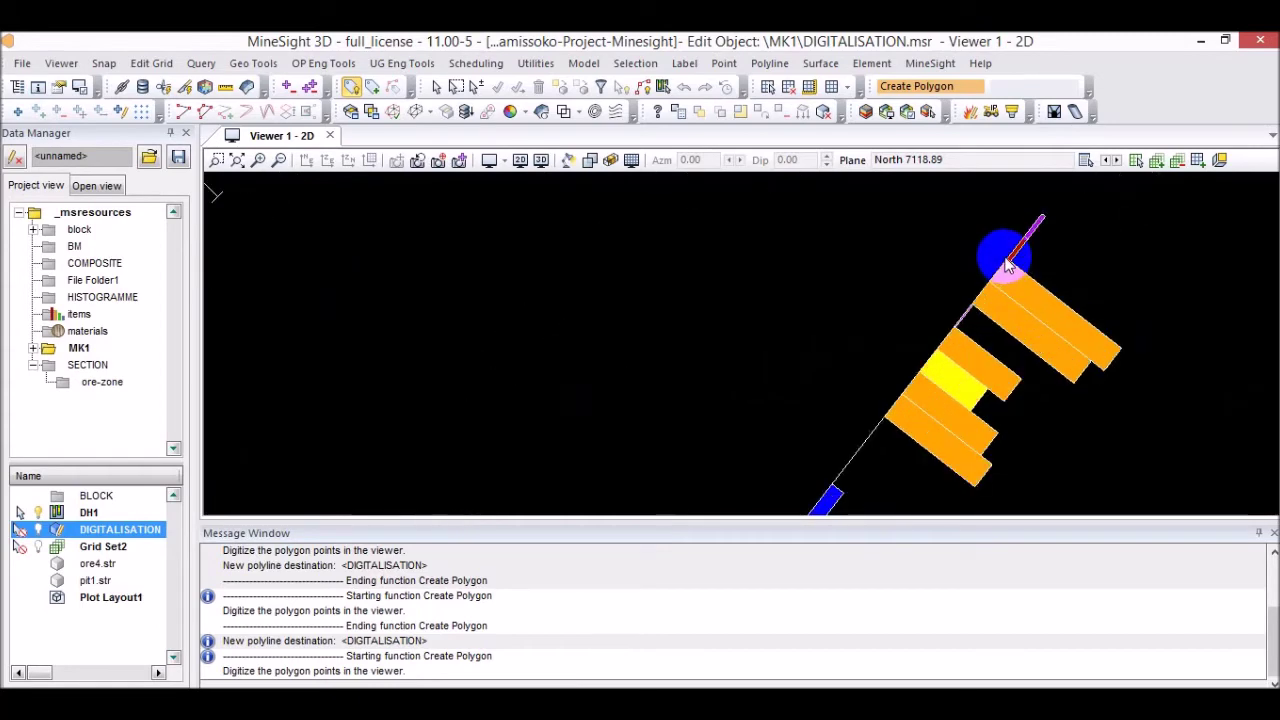
{"action": "left_click", "coordinate": [1008, 262]}
Wrap the polygon around the east side of the WRC038 orange intervals and back to their base.
{"action": "scroll", "coordinate": [1030, 270], "scroll_direction": "down", "scroll_amount": 4}
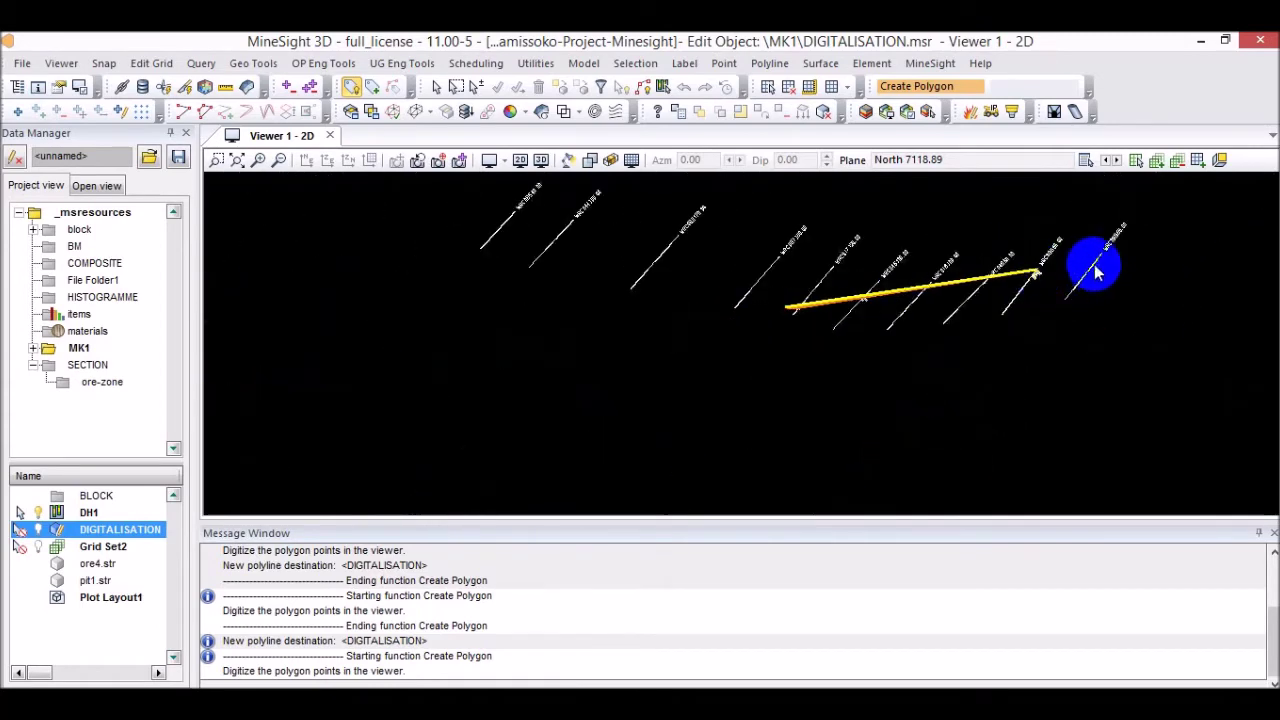
{"action": "scroll", "coordinate": [1090, 276], "scroll_direction": "up", "scroll_amount": 4}
{"action": "scroll", "coordinate": [880, 290], "scroll_direction": "down", "scroll_amount": 2}
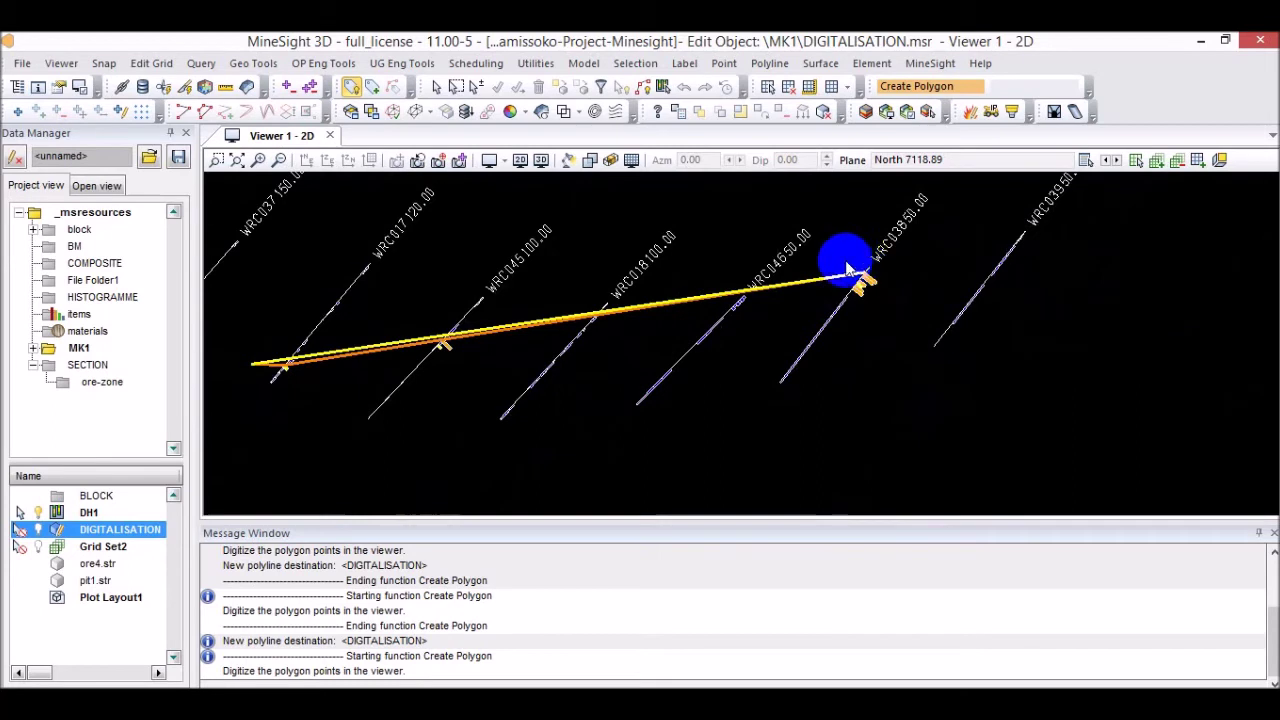
{"action": "scroll", "coordinate": [848, 272], "scroll_direction": "up", "scroll_amount": 4}
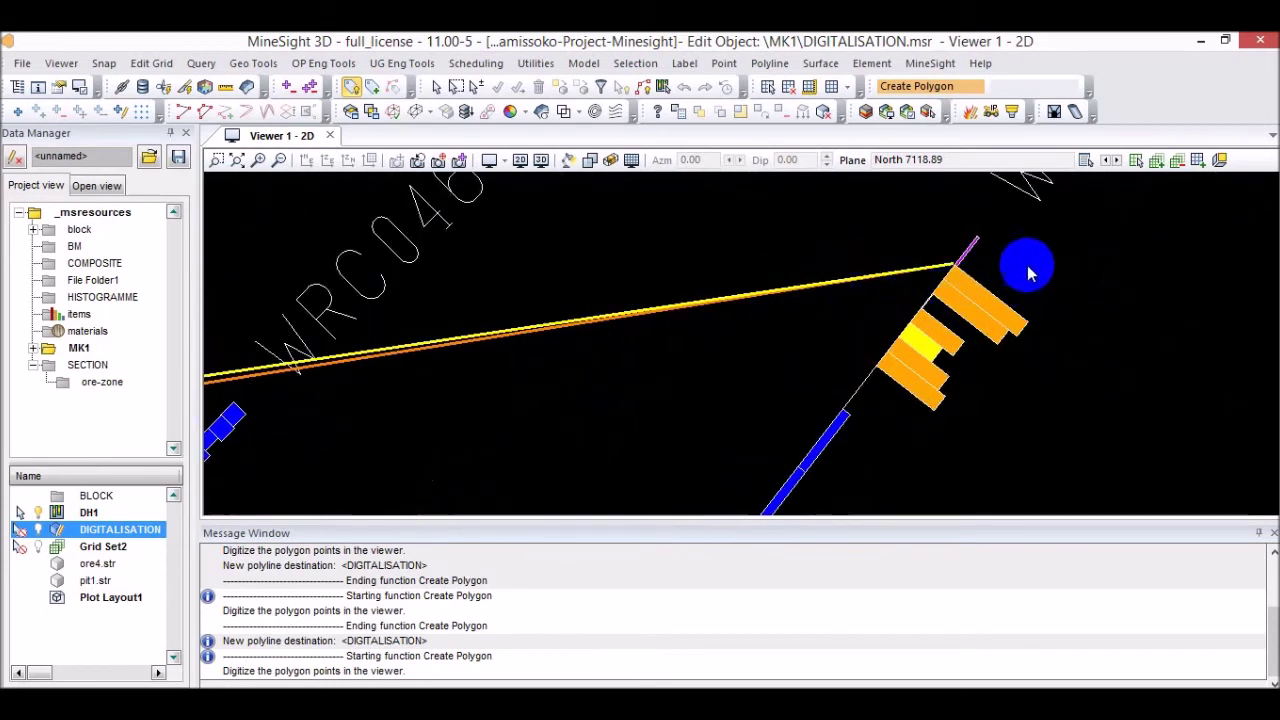
{"action": "left_click", "coordinate": [1034, 270]}
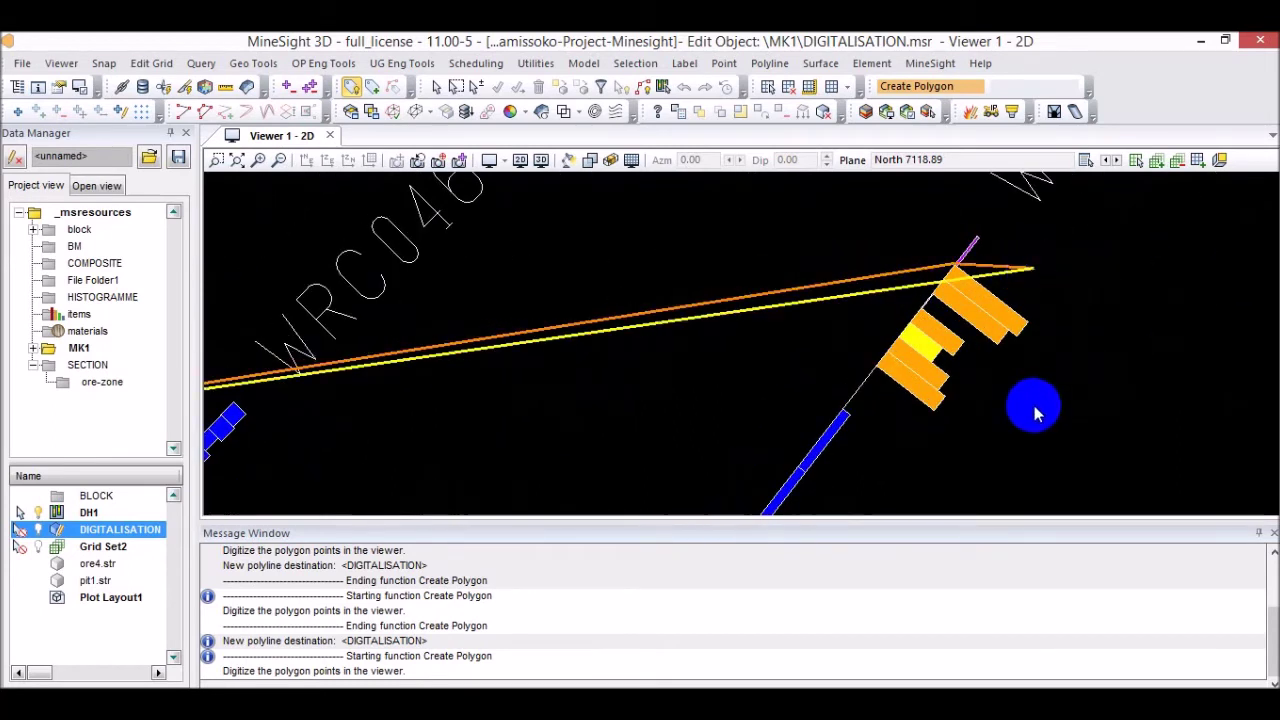
{"action": "left_click", "coordinate": [1034, 407]}
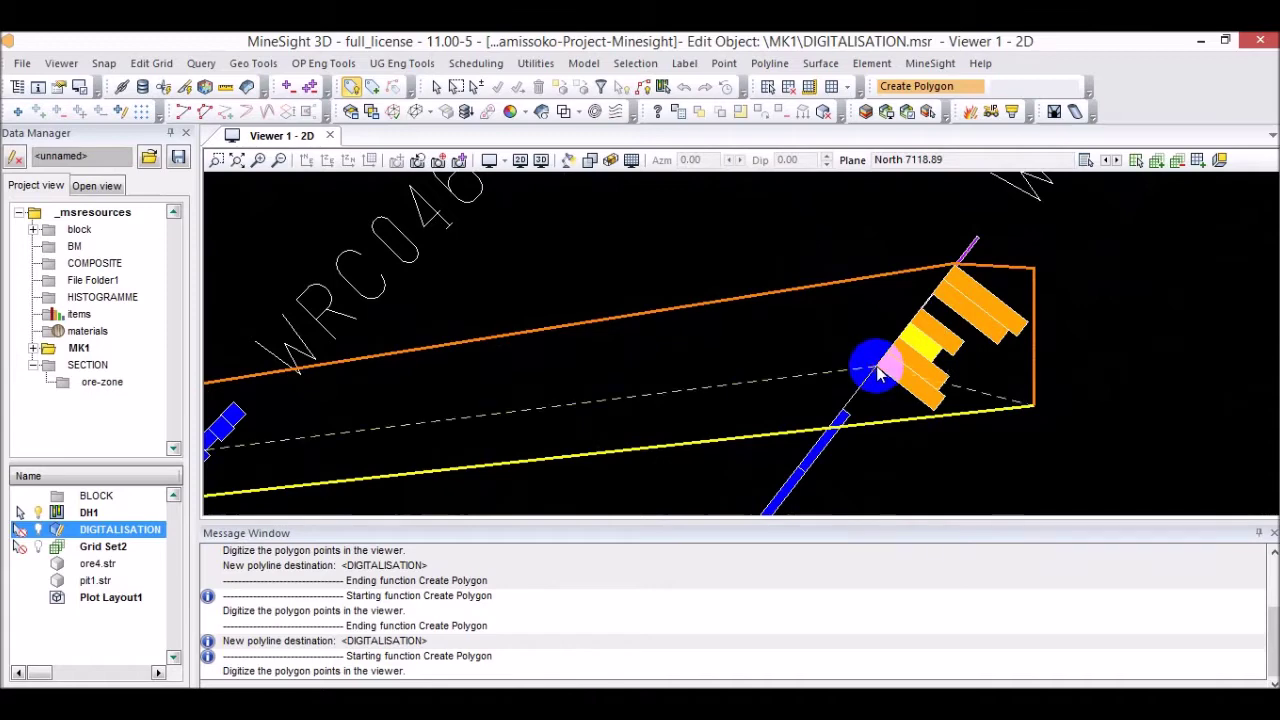
Run the polygon's lower edge back to the base of the yellow grade interval on drillhole WRC045.
{"action": "scroll", "coordinate": [790, 362], "scroll_direction": "down", "scroll_amount": 5}
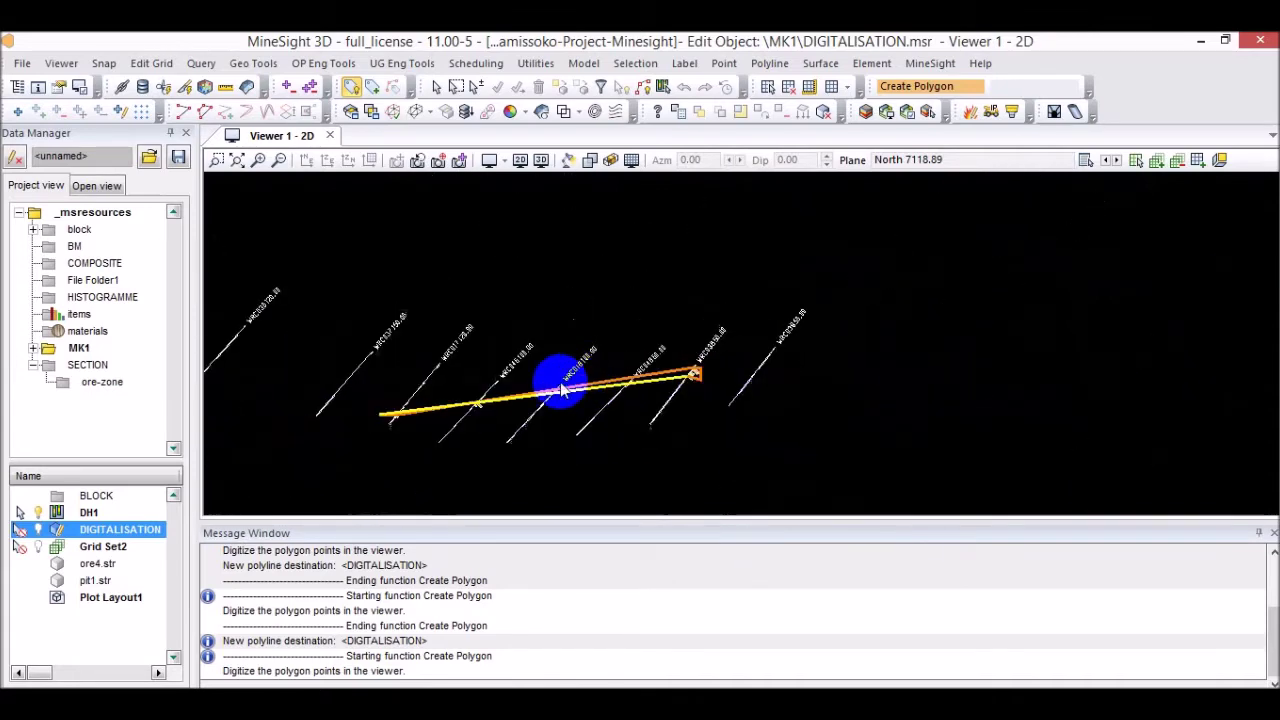
{"action": "scroll", "coordinate": [491, 400], "scroll_direction": "up", "scroll_amount": 5}
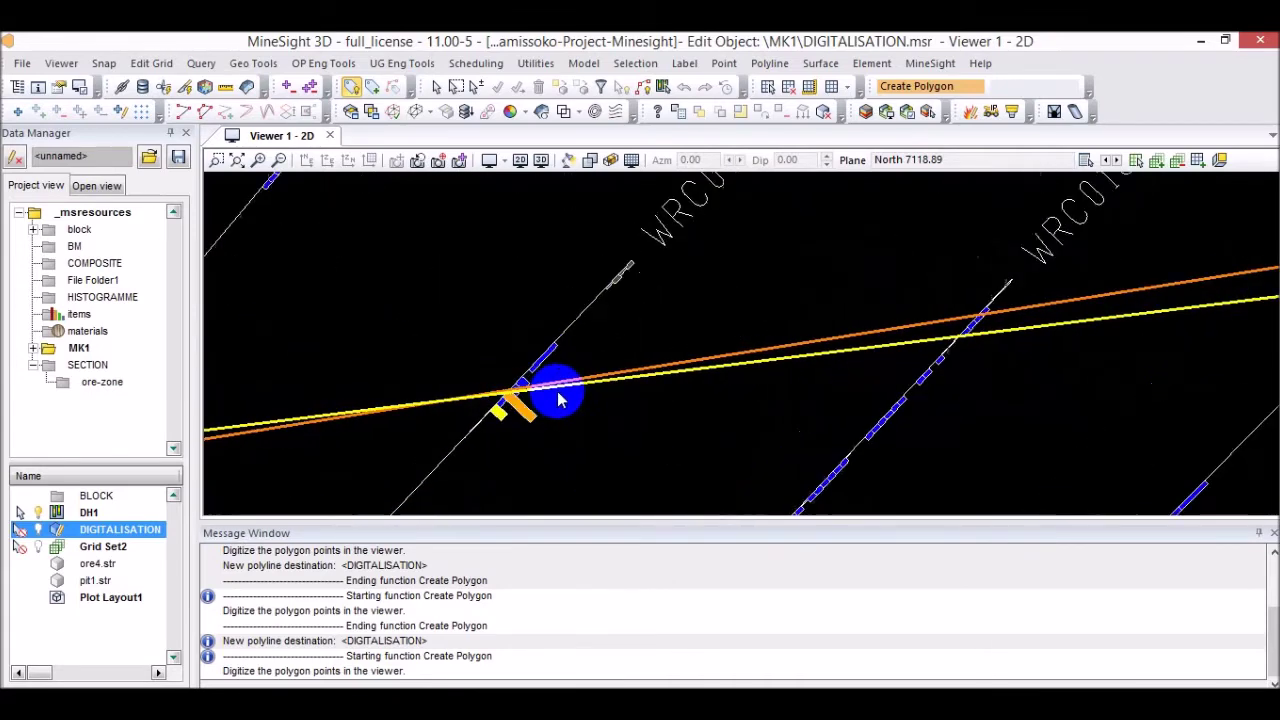
{"action": "scroll", "coordinate": [530, 410], "scroll_direction": "up", "scroll_amount": 2}
{"action": "scroll", "coordinate": [503, 394], "scroll_direction": "up", "scroll_amount": 1}
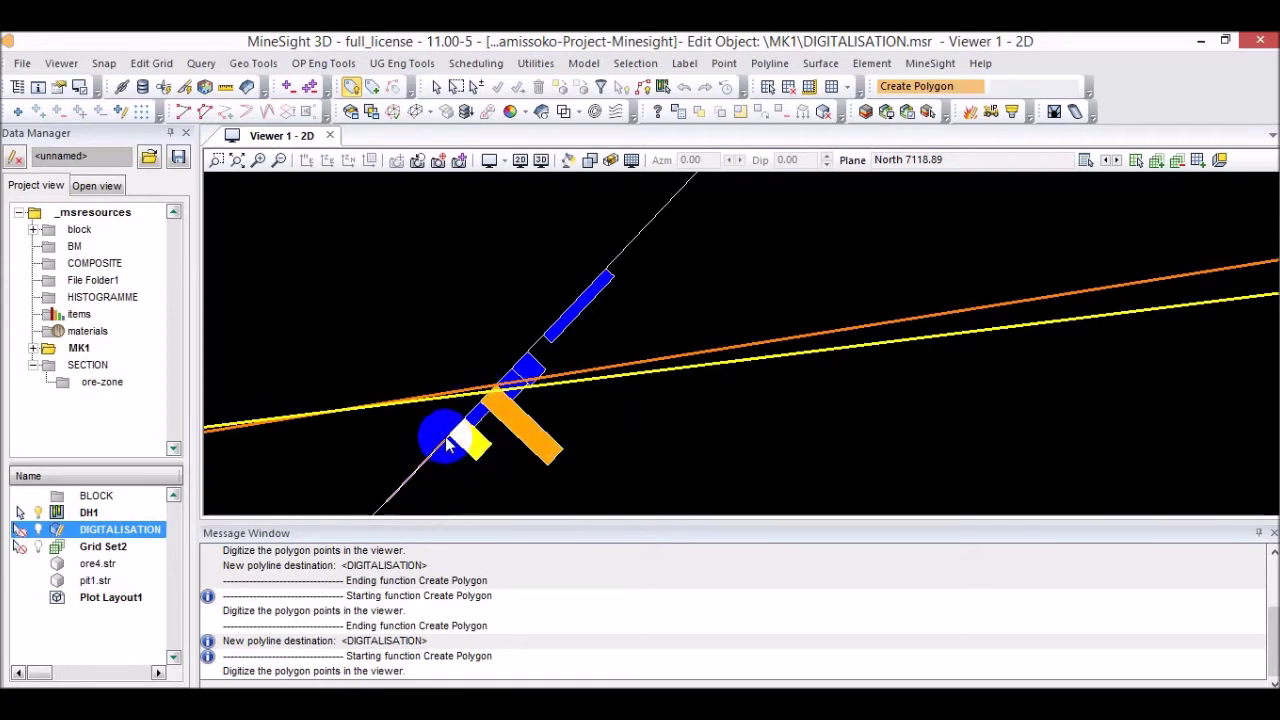
Continue the polygon's lower edge to the base of the yellow grade interval on drillhole WRC017.
{"action": "scroll", "coordinate": [447, 445], "scroll_direction": "down", "scroll_amount": 5}
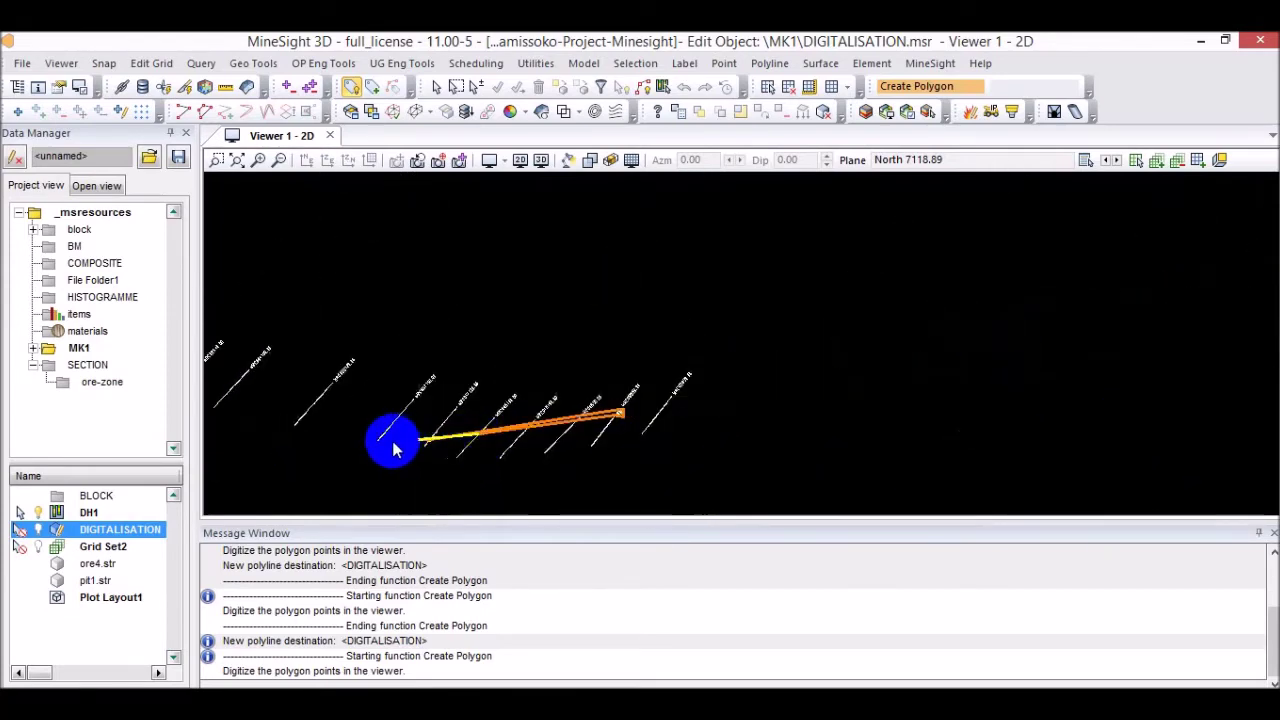
{"action": "scroll", "coordinate": [470, 444], "scroll_direction": "up", "scroll_amount": 5}
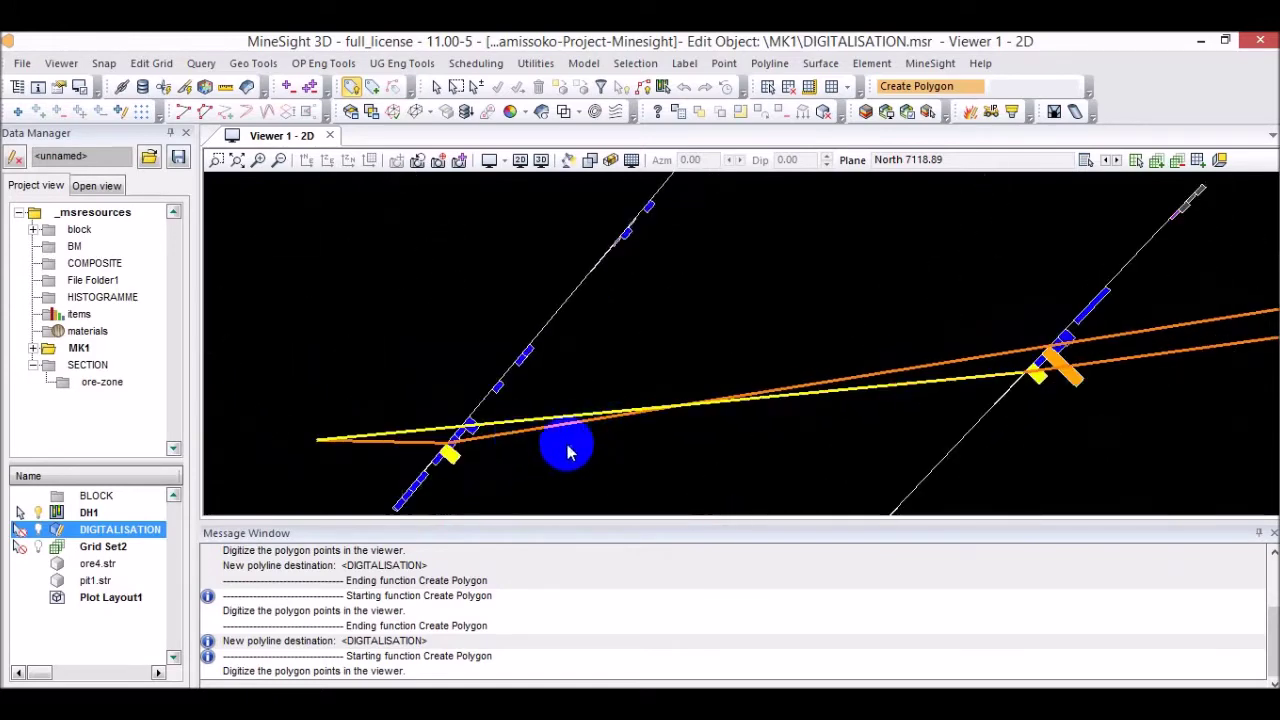
{"action": "scroll", "coordinate": [453, 477], "scroll_direction": "up", "scroll_amount": 3}
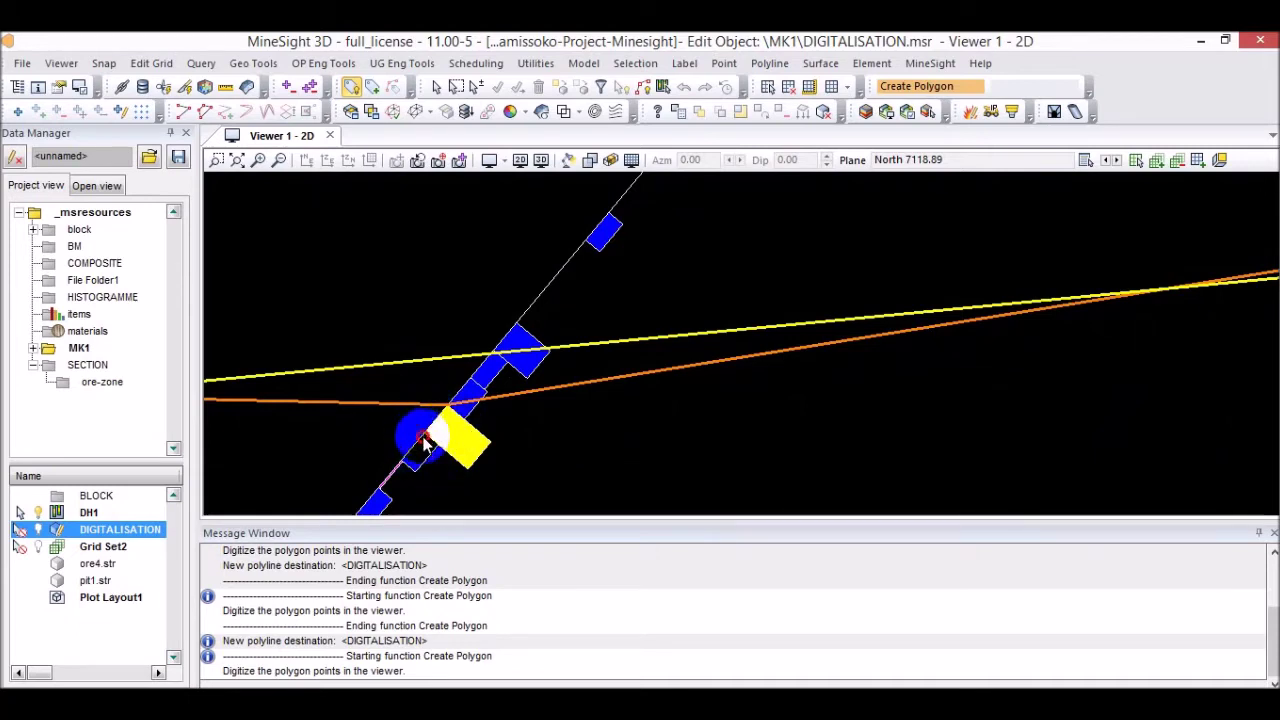
{"action": "scroll", "coordinate": [337, 444], "scroll_direction": "down", "scroll_amount": 3}
{"action": "scroll", "coordinate": [330, 440], "scroll_direction": "up", "scroll_amount": 3}
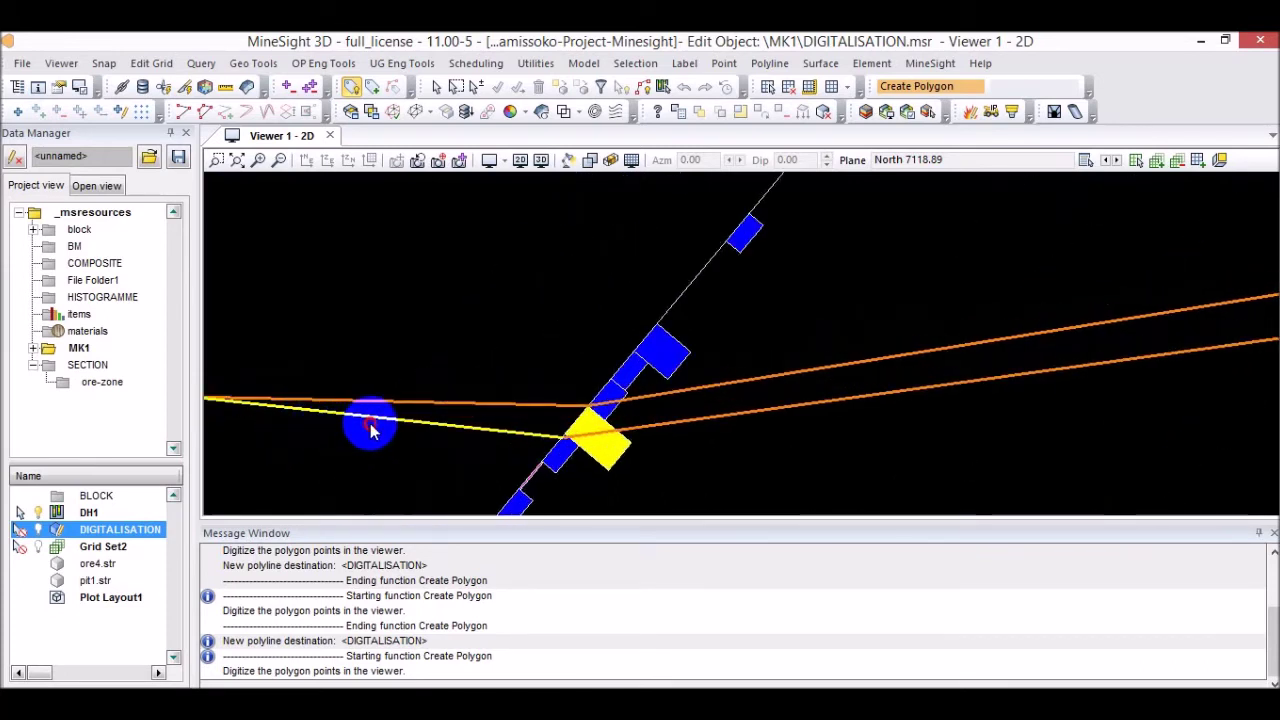
Add a last point west of drillhole WRC017, close the polygon and end the Create Polygon function.
{"action": "left_click", "coordinate": [370, 427]}
{"action": "scroll", "coordinate": [322, 430], "scroll_direction": "down", "scroll_amount": 2}
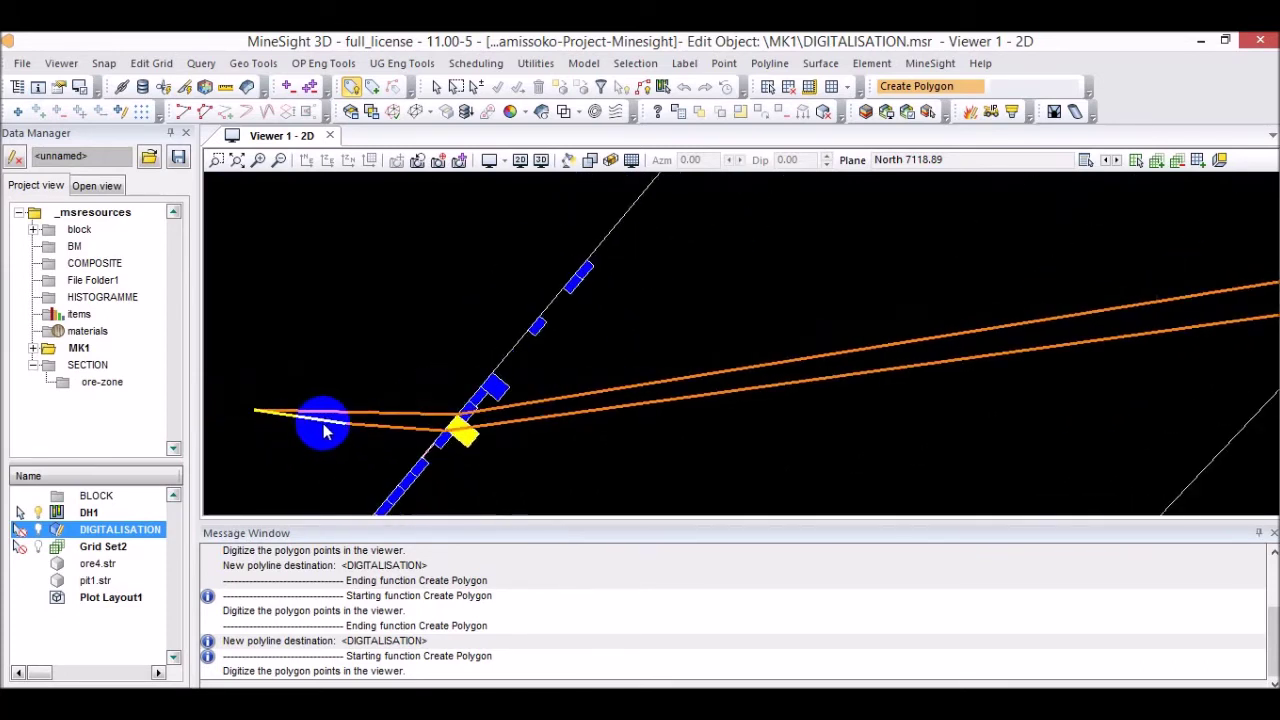
{"action": "scroll", "coordinate": [295, 432], "scroll_direction": "up", "scroll_amount": 2}
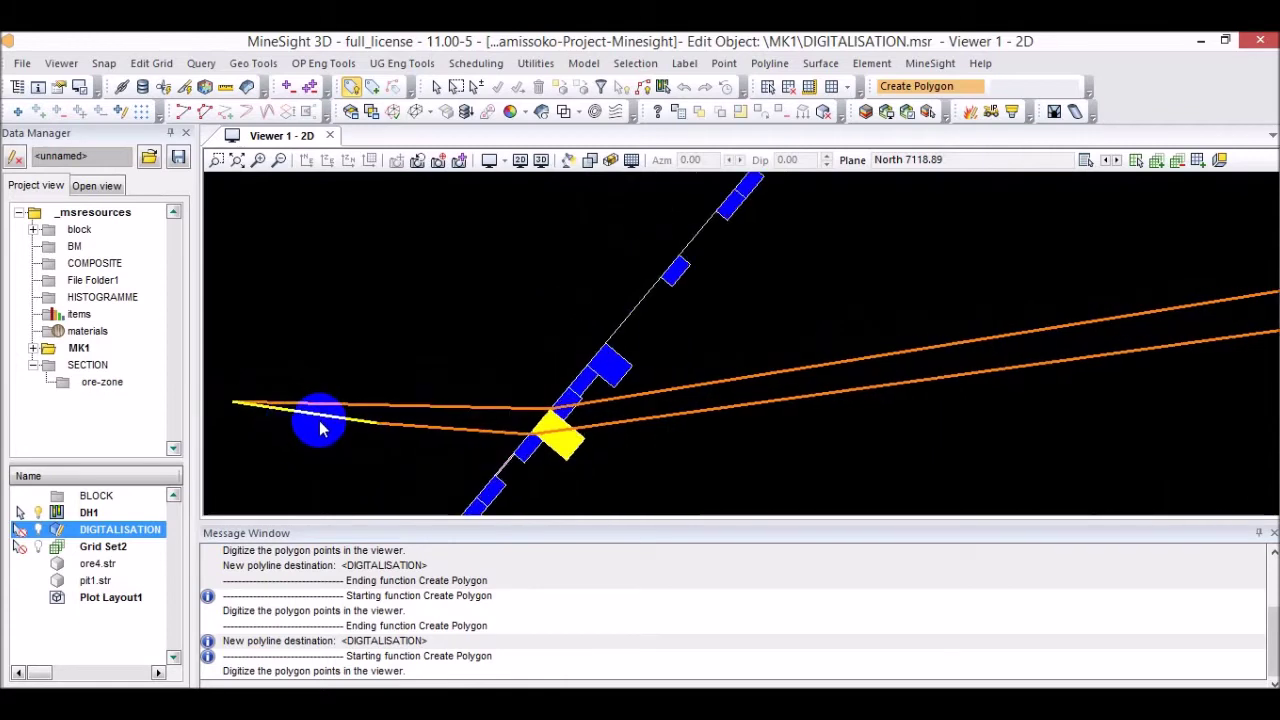
{"action": "right_click", "coordinate": [316, 424]}
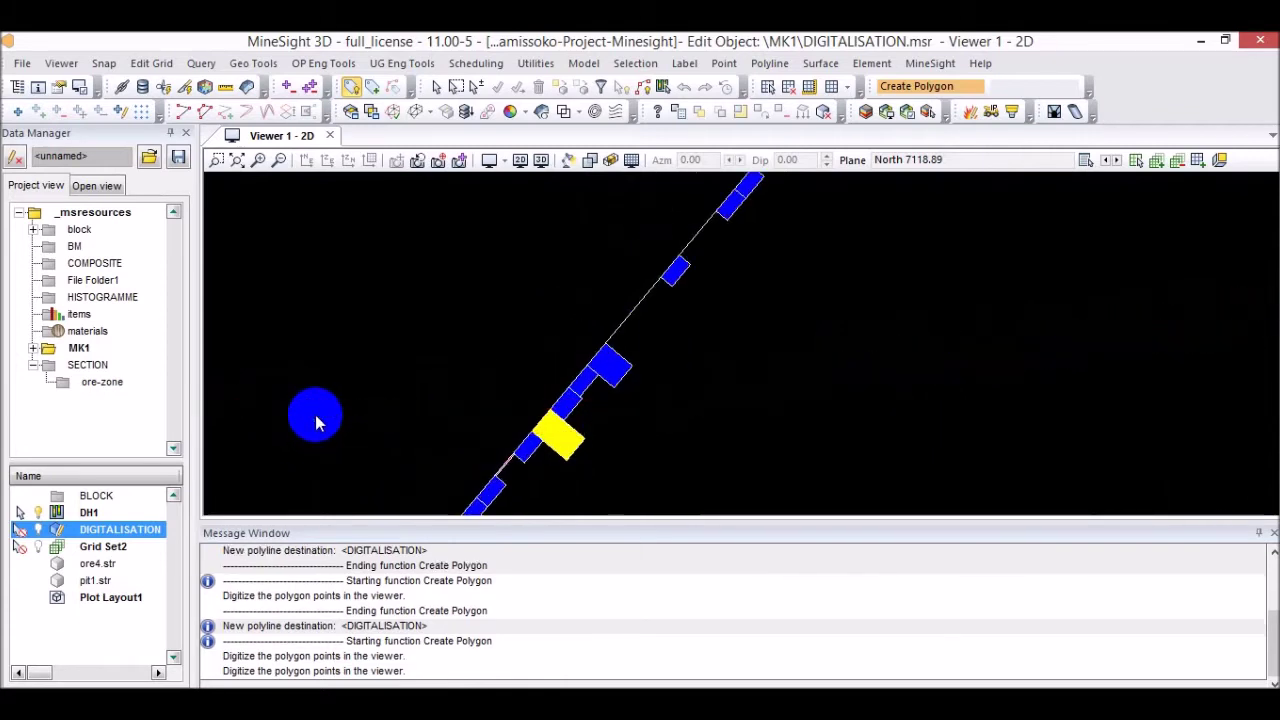
{"action": "left_click", "coordinate": [398, 420]}
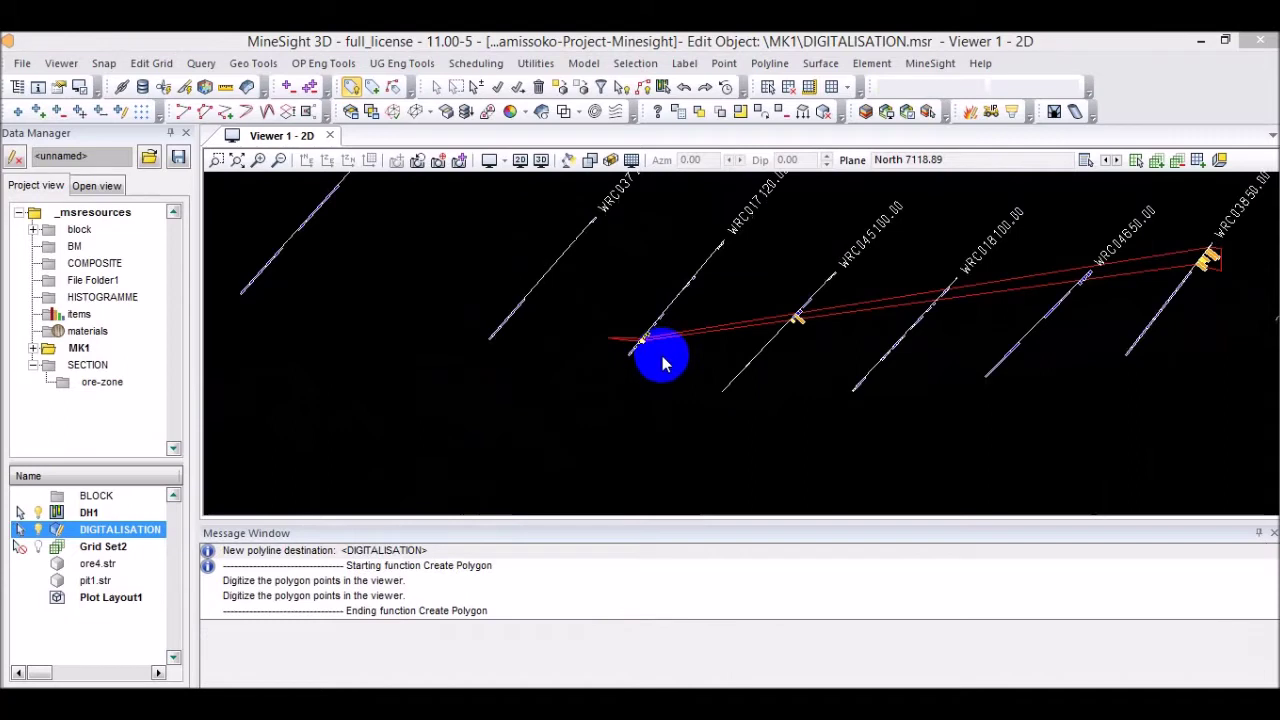
Move the 2D view to the North 7148.89 section plane.
{"action": "mouse_move", "coordinate": [663, 354]}
{"action": "left_mouse_down"}
{"action": "mouse_move", "coordinate": [714, 323]}
{"action": "mouse_move", "coordinate": [795, 318]}
{"action": "mouse_move", "coordinate": [714, 306]}
{"action": "mouse_move", "coordinate": [700, 357]}
{"action": "mouse_move", "coordinate": [782, 342]}
{"action": "left_mouse_up"}
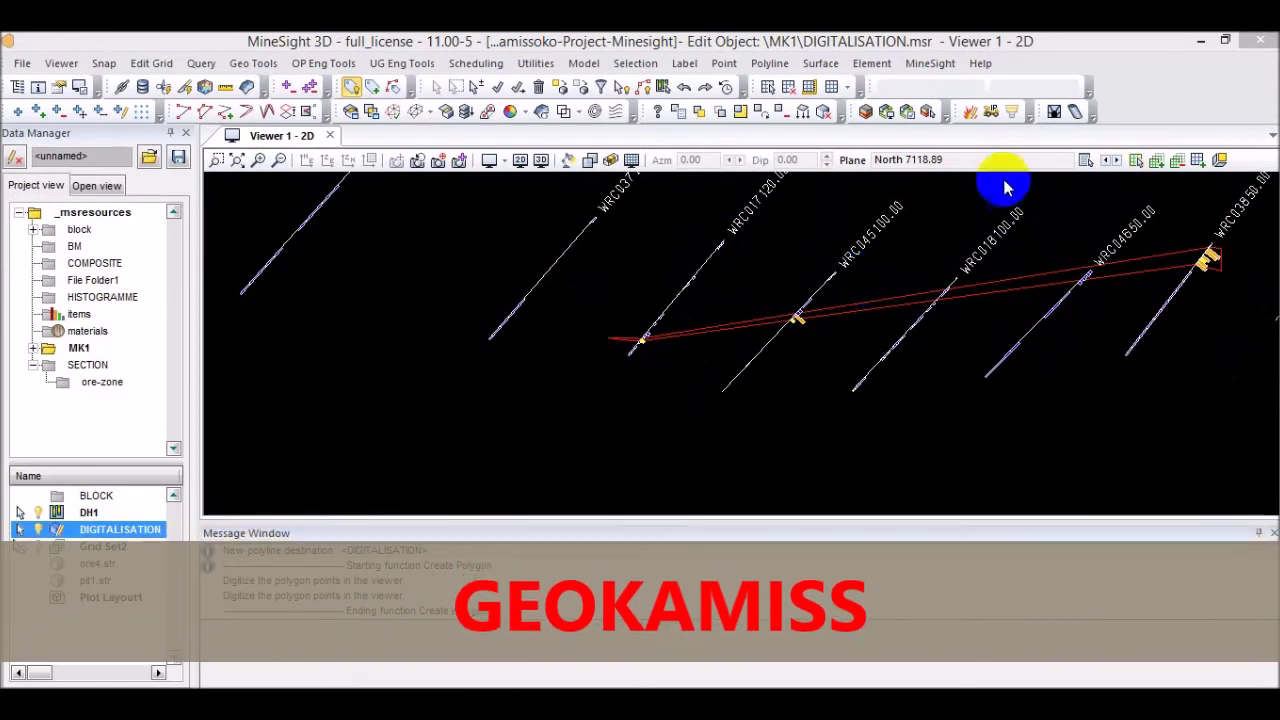
{"action": "left_click", "coordinate": [1114, 163]}
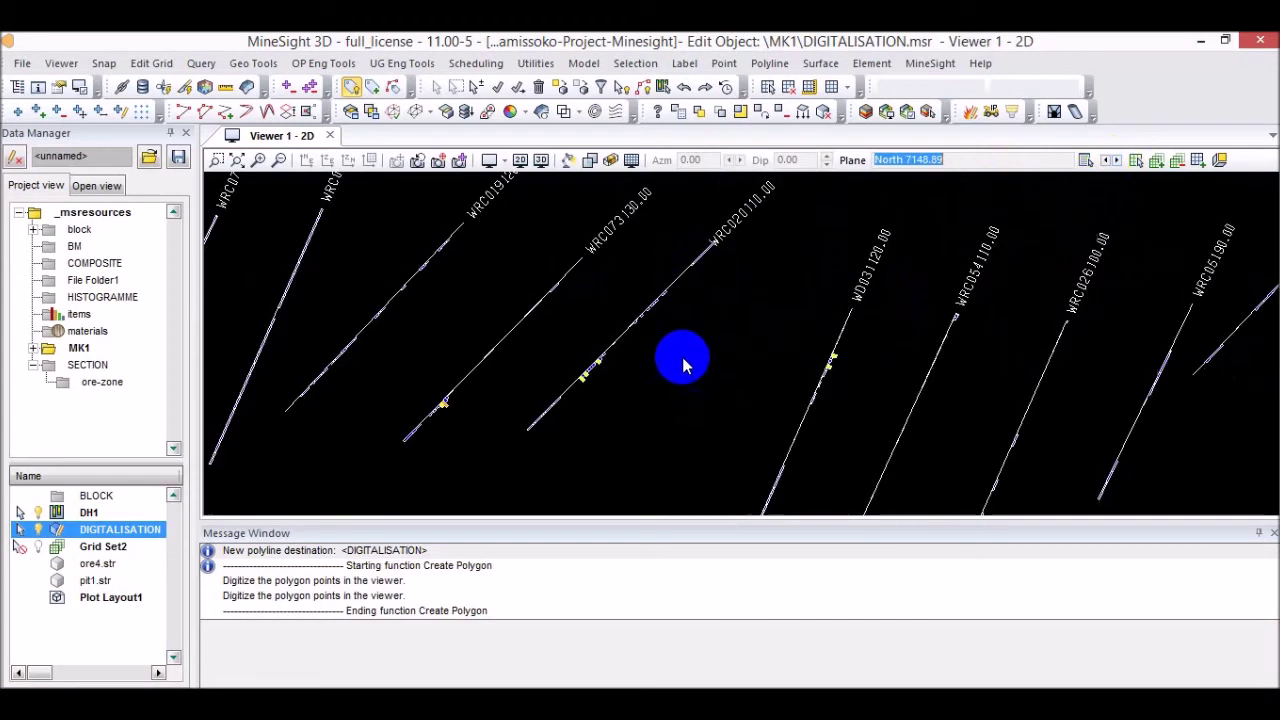
Examine the drillholes on the North 7148.89 section for yellow and orange gold grade intervals.
{"action": "left_click", "coordinate": [626, 592]}
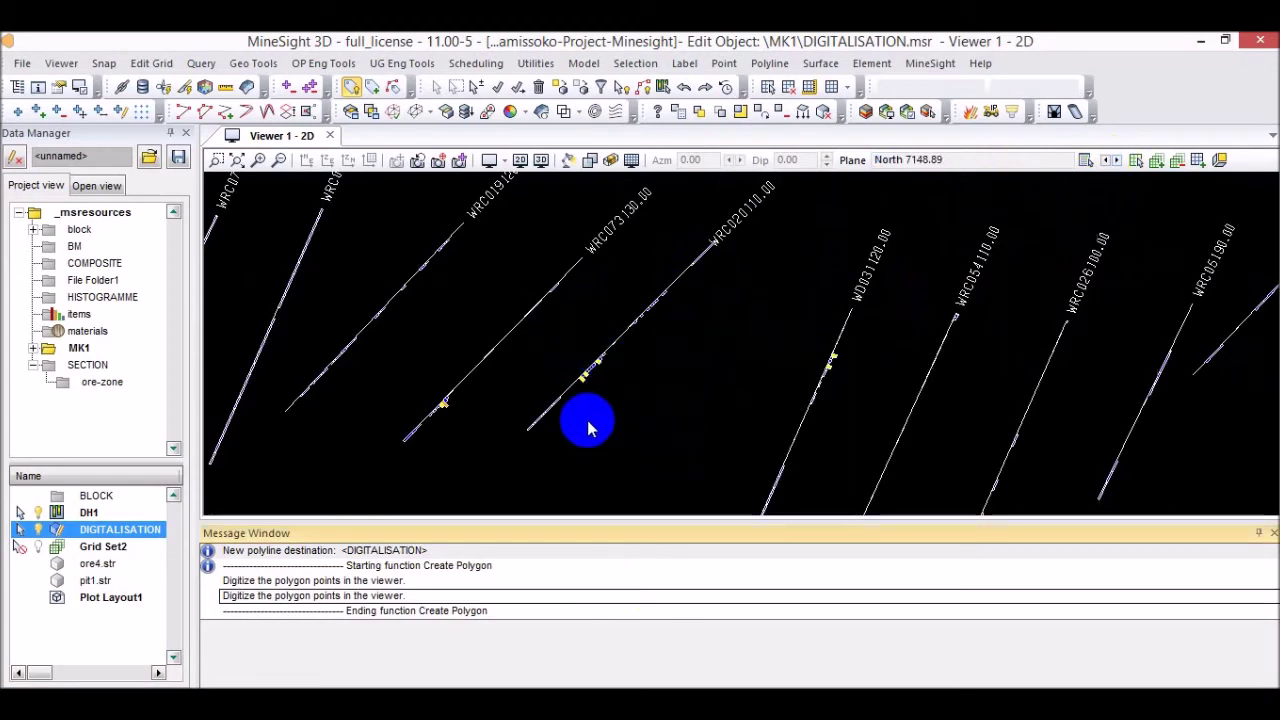
{"action": "scroll", "coordinate": [666, 406], "scroll_direction": "down", "scroll_amount": 4}
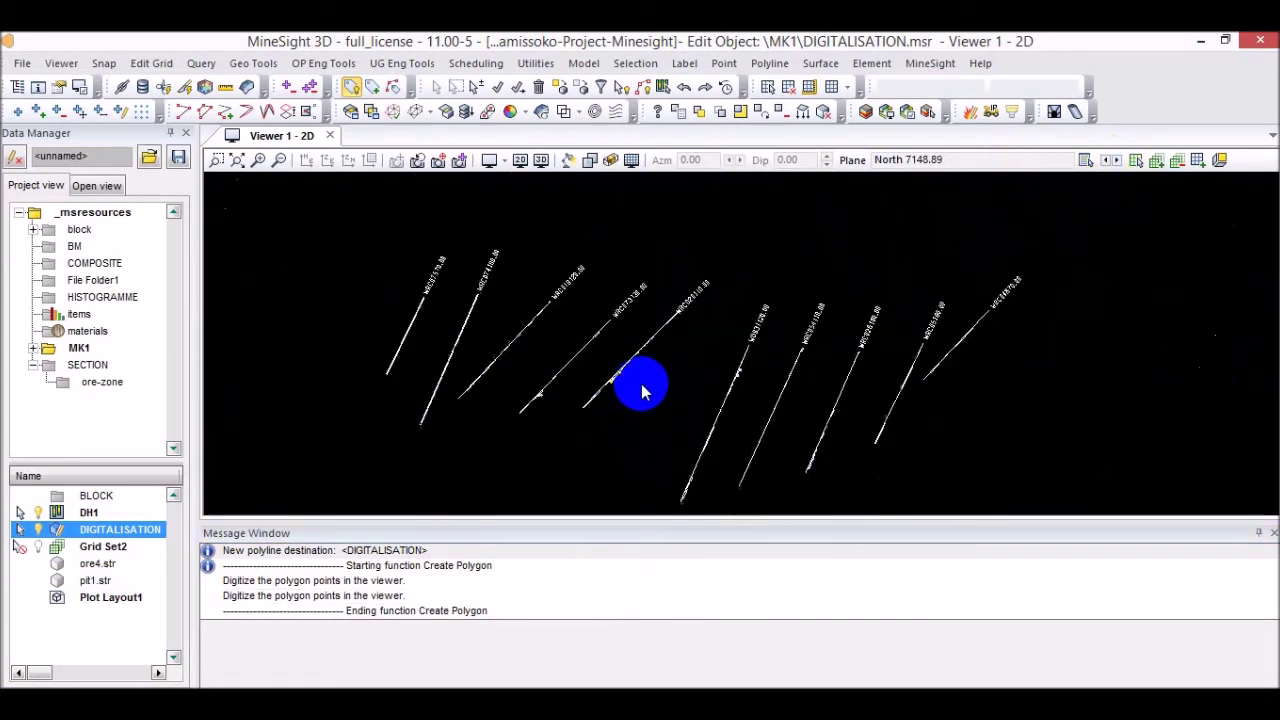
{"action": "scroll", "coordinate": [512, 396], "scroll_direction": "up", "scroll_amount": 4}
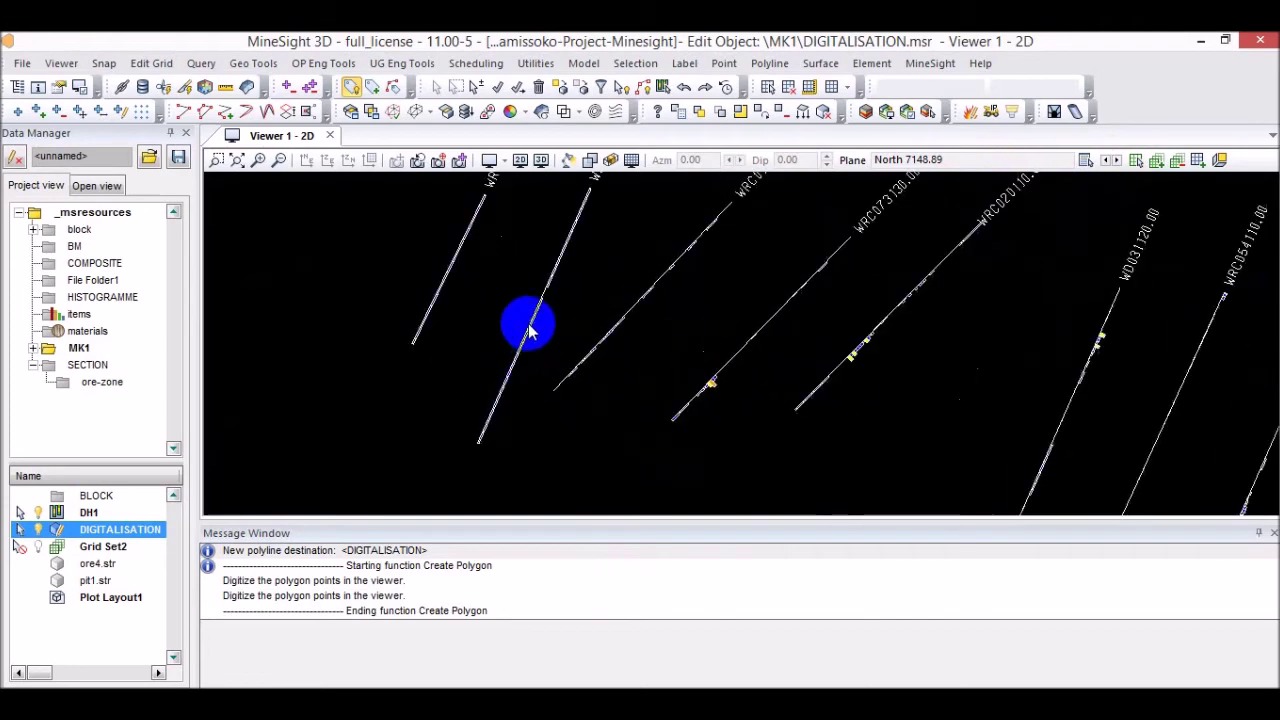
{"action": "scroll", "coordinate": [663, 271], "scroll_direction": "up", "scroll_amount": 2}
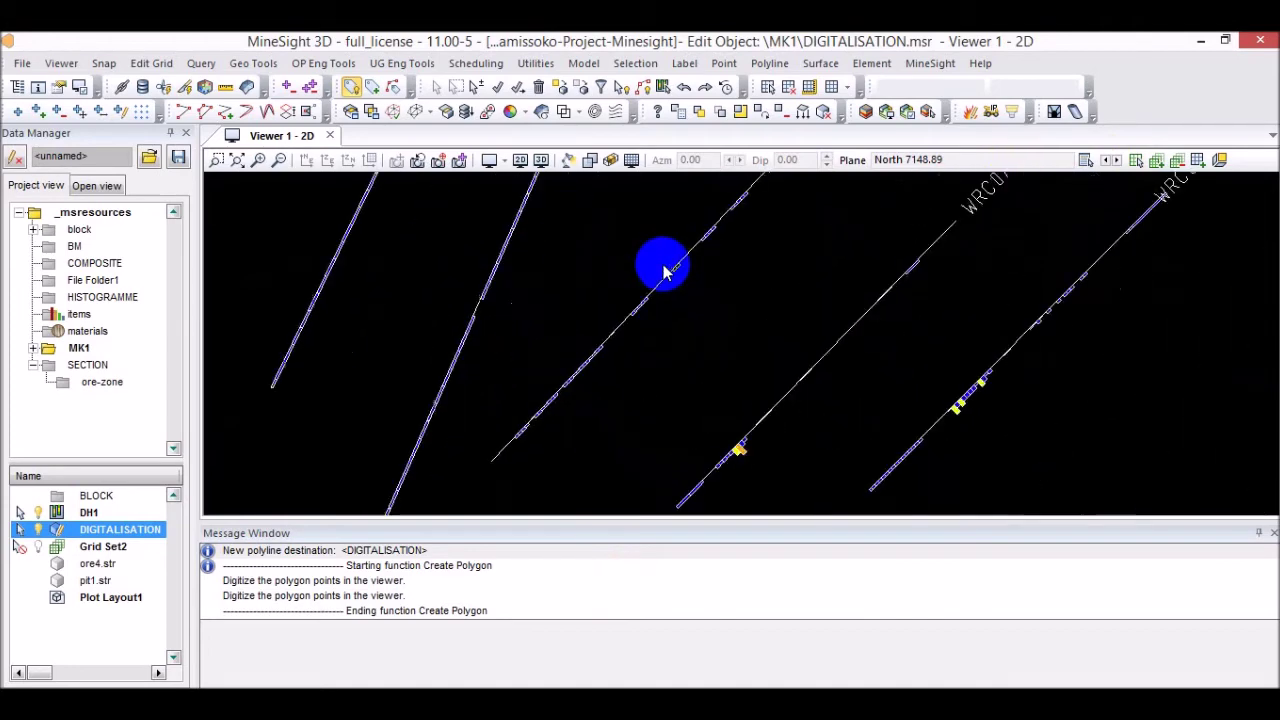
{"action": "scroll", "coordinate": [840, 380], "scroll_direction": "down", "scroll_amount": 2}
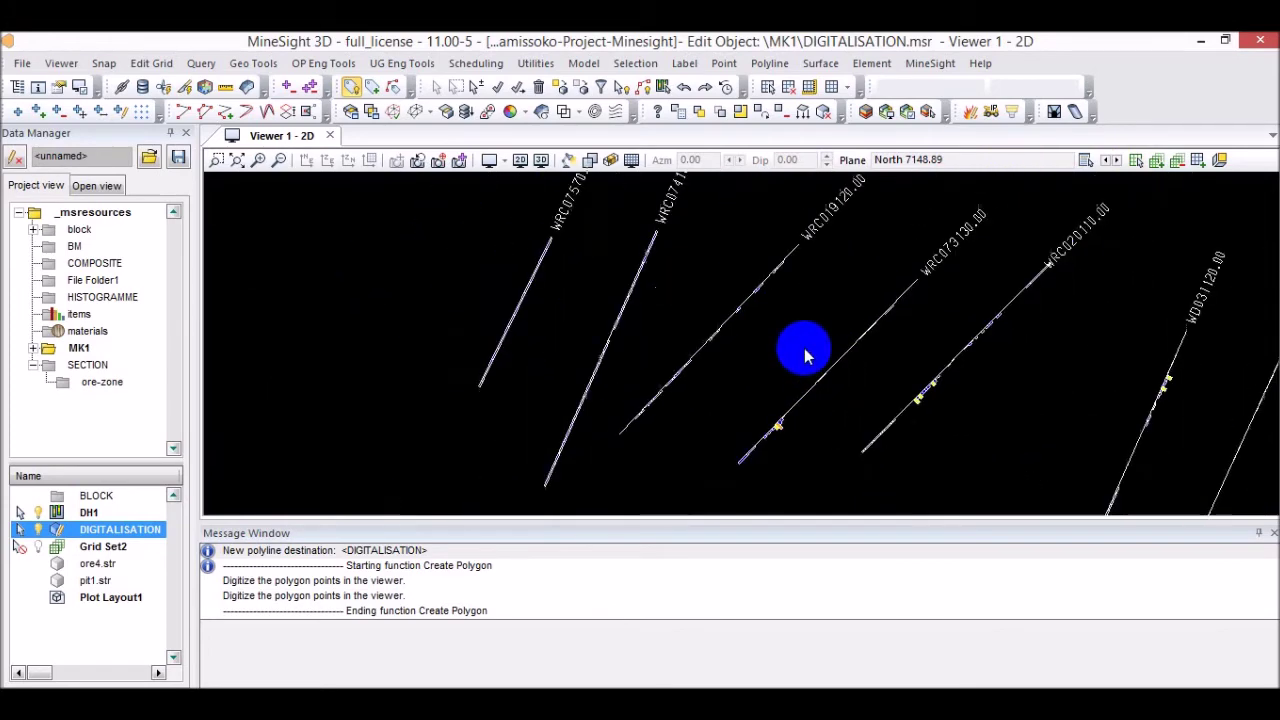
{"action": "scroll", "coordinate": [796, 426], "scroll_direction": "up", "scroll_amount": 1}
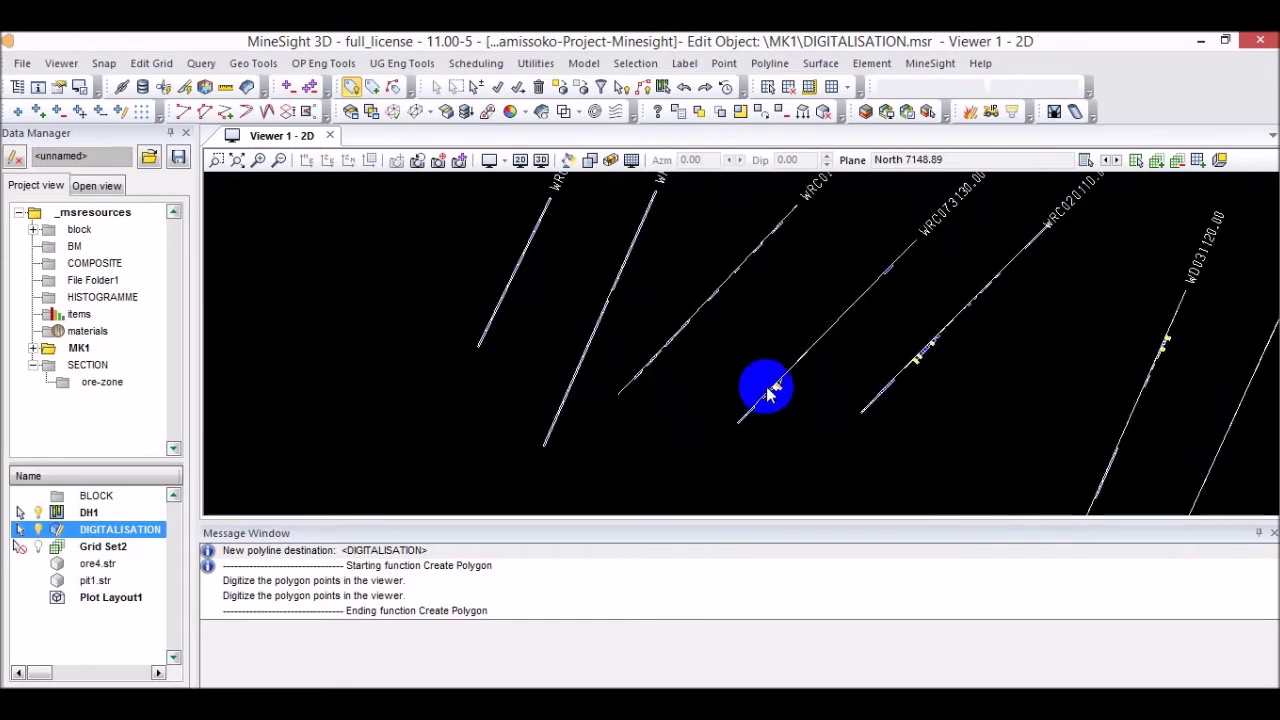
{"action": "scroll", "coordinate": [767, 395], "scroll_direction": "up", "scroll_amount": 2}
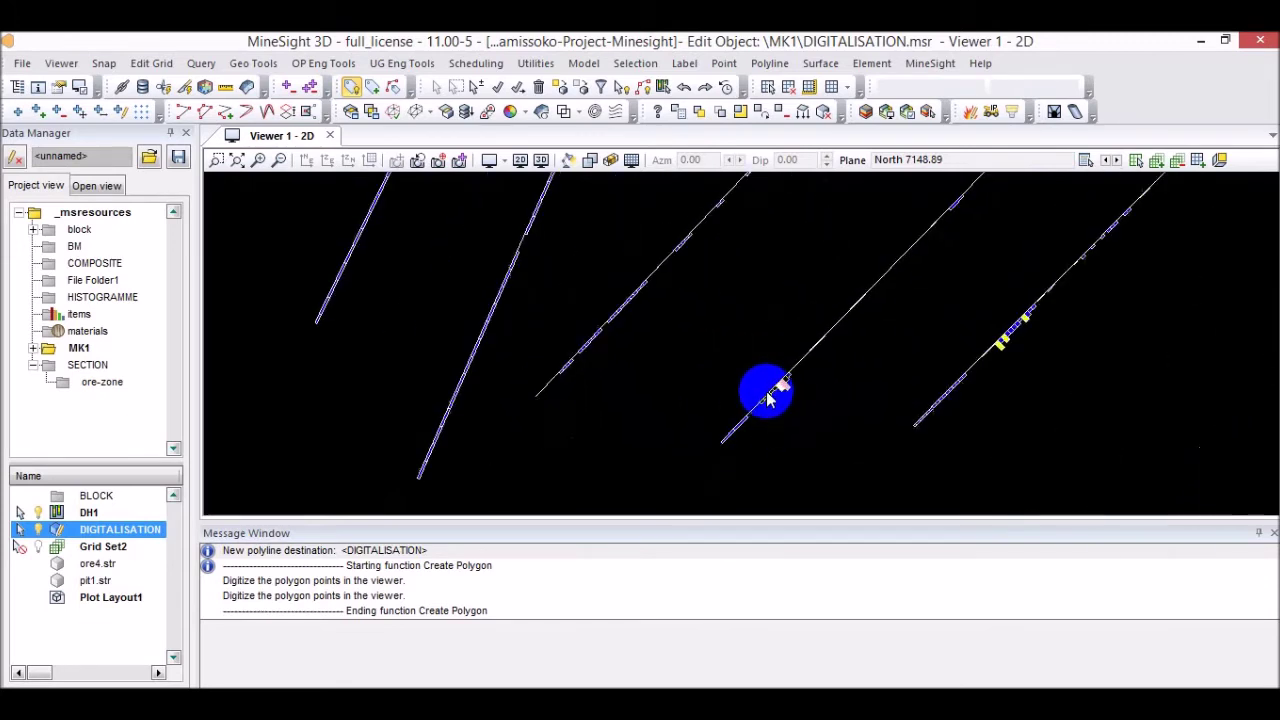
{"action": "scroll", "coordinate": [782, 387], "scroll_direction": "up", "scroll_amount": 2}
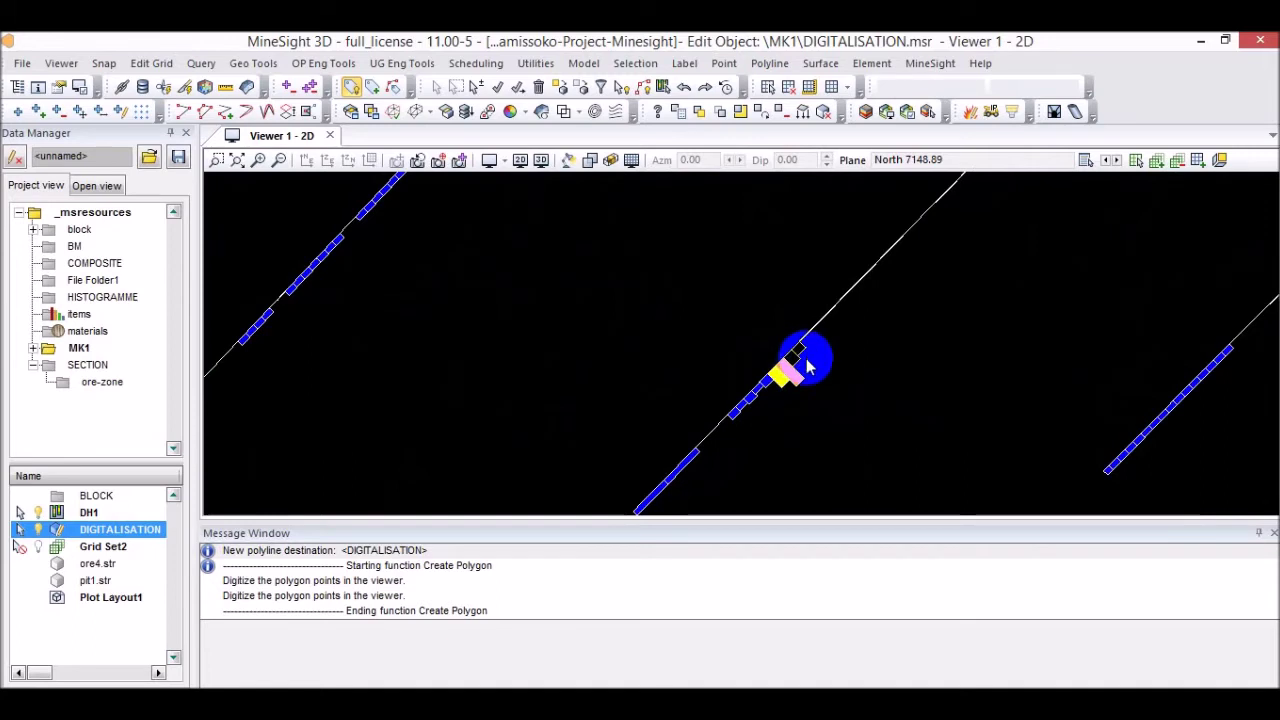
Start a new polygon with a point west of drillhole WRC073 and snap the next to the top of its orange grade interval.
{"action": "left_click", "coordinate": [208, 117]}
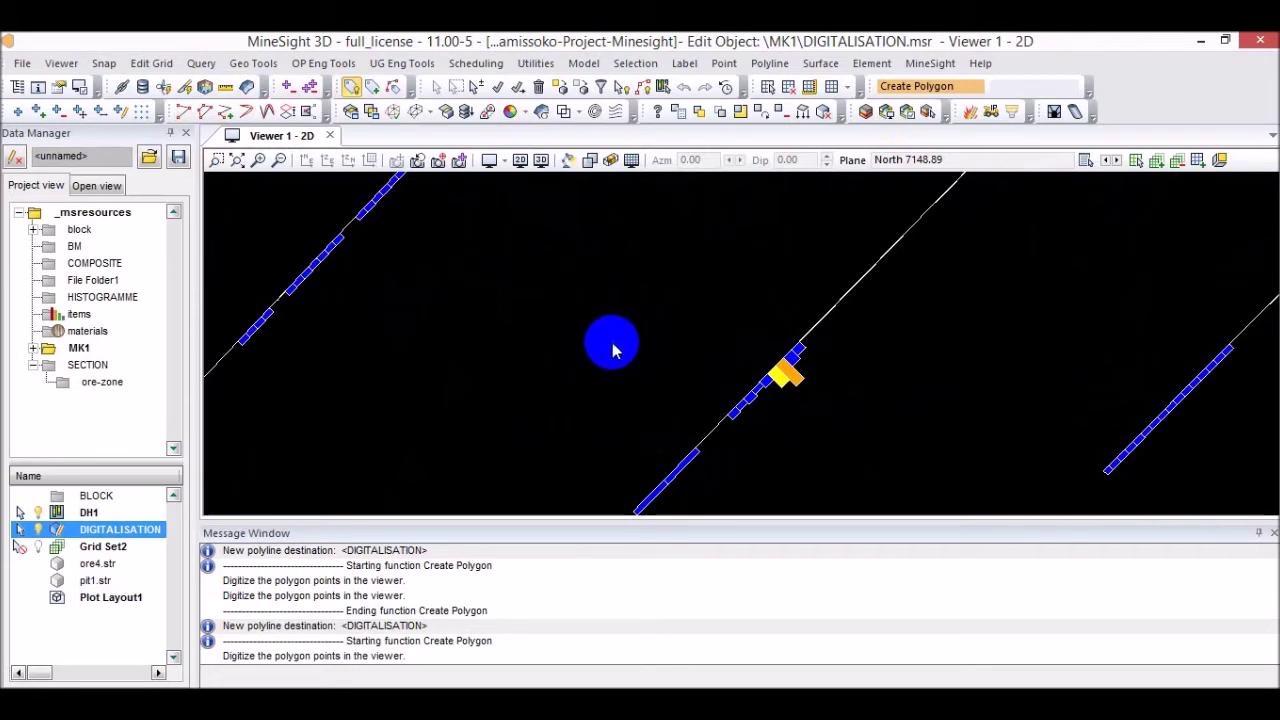
{"action": "scroll", "coordinate": [810, 357], "scroll_direction": "up", "scroll_amount": 4}
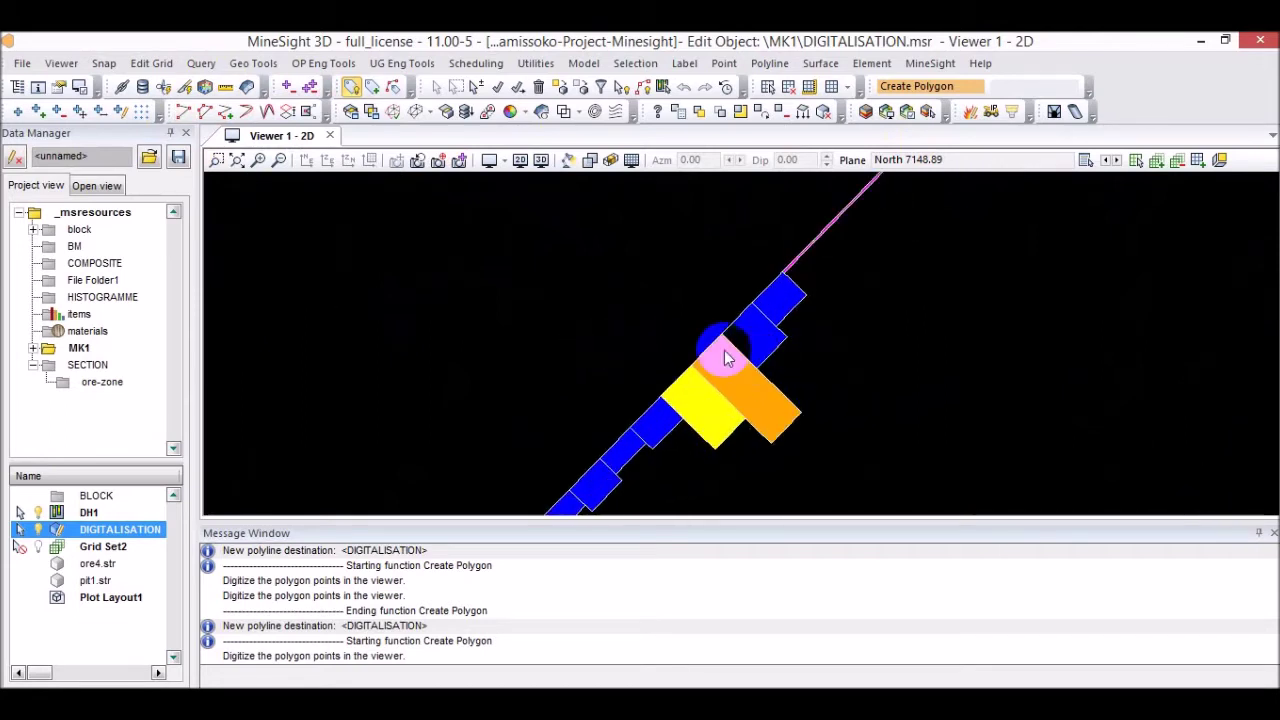
{"action": "scroll", "coordinate": [880, 358], "scroll_direction": "down", "scroll_amount": 5}
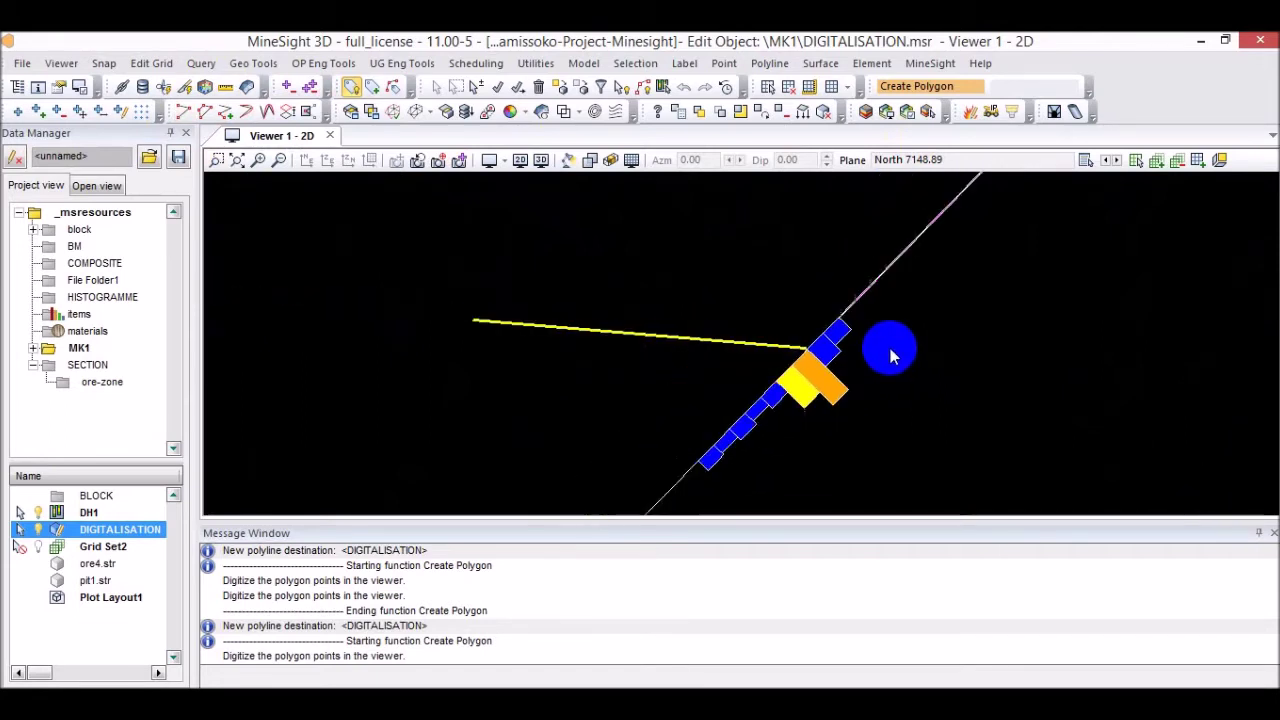
Extend the polygon's upper edge to the top of the lower pair of yellow grade intervals on drillhole WRC020.
{"action": "scroll", "coordinate": [855, 348], "scroll_direction": "down", "scroll_amount": 2}
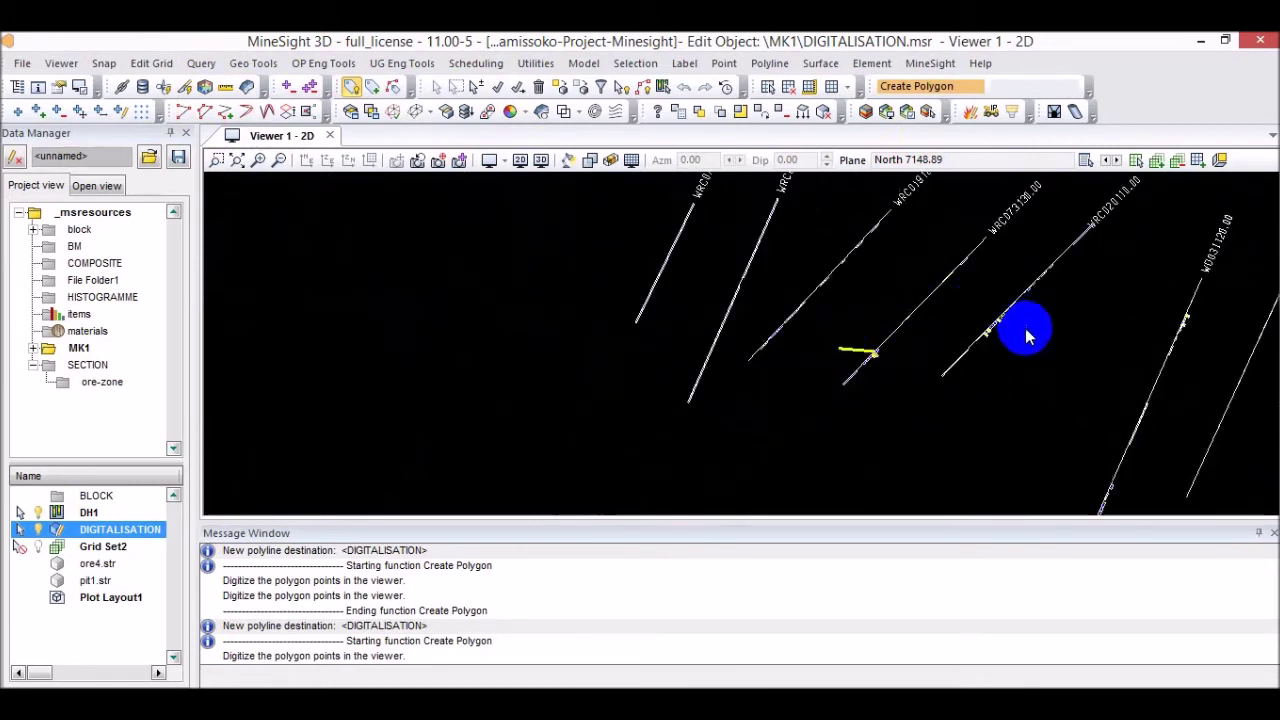
{"action": "scroll", "coordinate": [1012, 334], "scroll_direction": "up", "scroll_amount": 5}
{"action": "scroll", "coordinate": [955, 315], "scroll_direction": "up", "scroll_amount": 2}
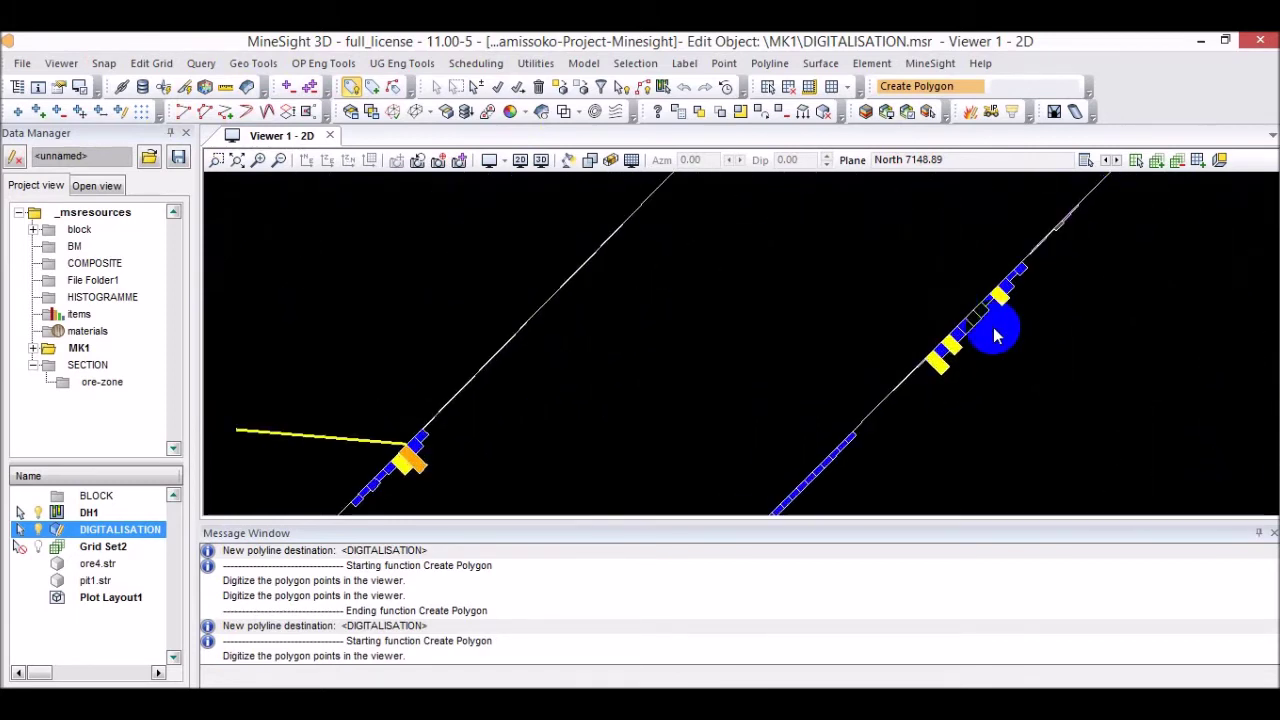
{"action": "scroll", "coordinate": [945, 347], "scroll_direction": "up", "scroll_amount": 1}
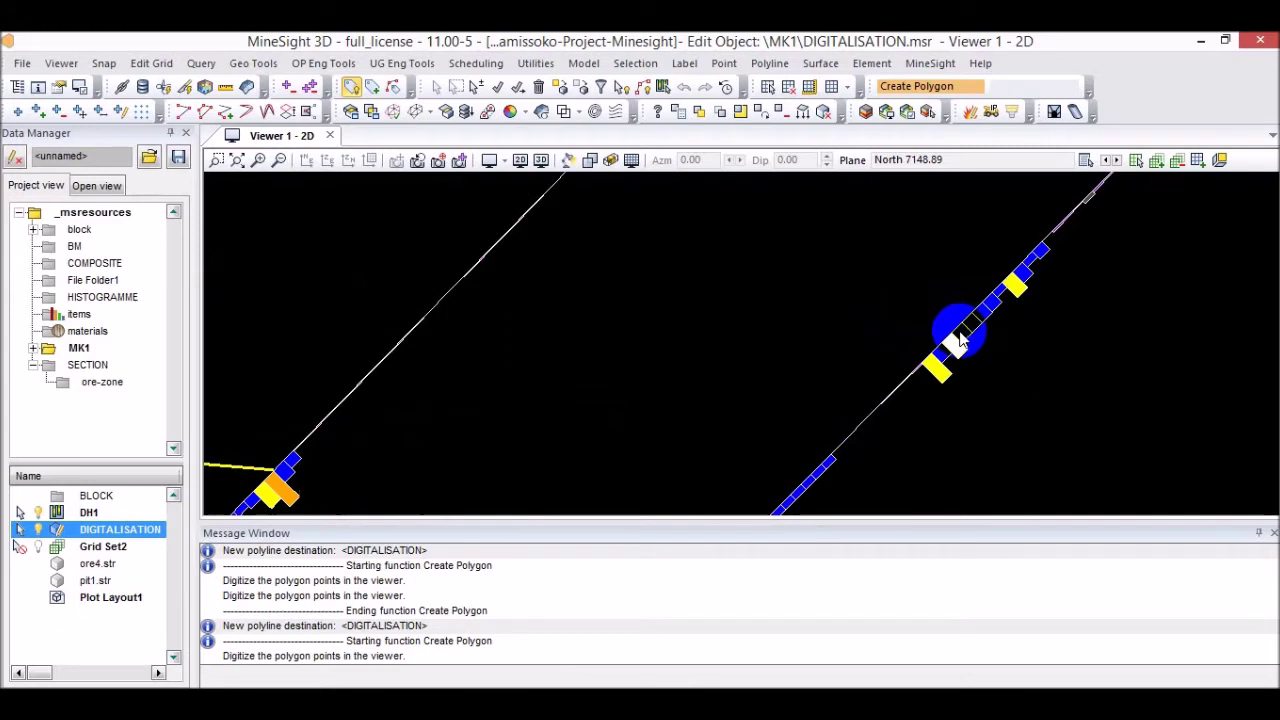
{"action": "left_click", "coordinate": [950, 340]}
Continue the polygon's upper edge to the top of the upper yellow grade interval on drillhole WD031.
{"action": "scroll", "coordinate": [970, 340], "scroll_direction": "down", "scroll_amount": 2}
{"action": "scroll", "coordinate": [980, 340], "scroll_direction": "down", "scroll_amount": 2}
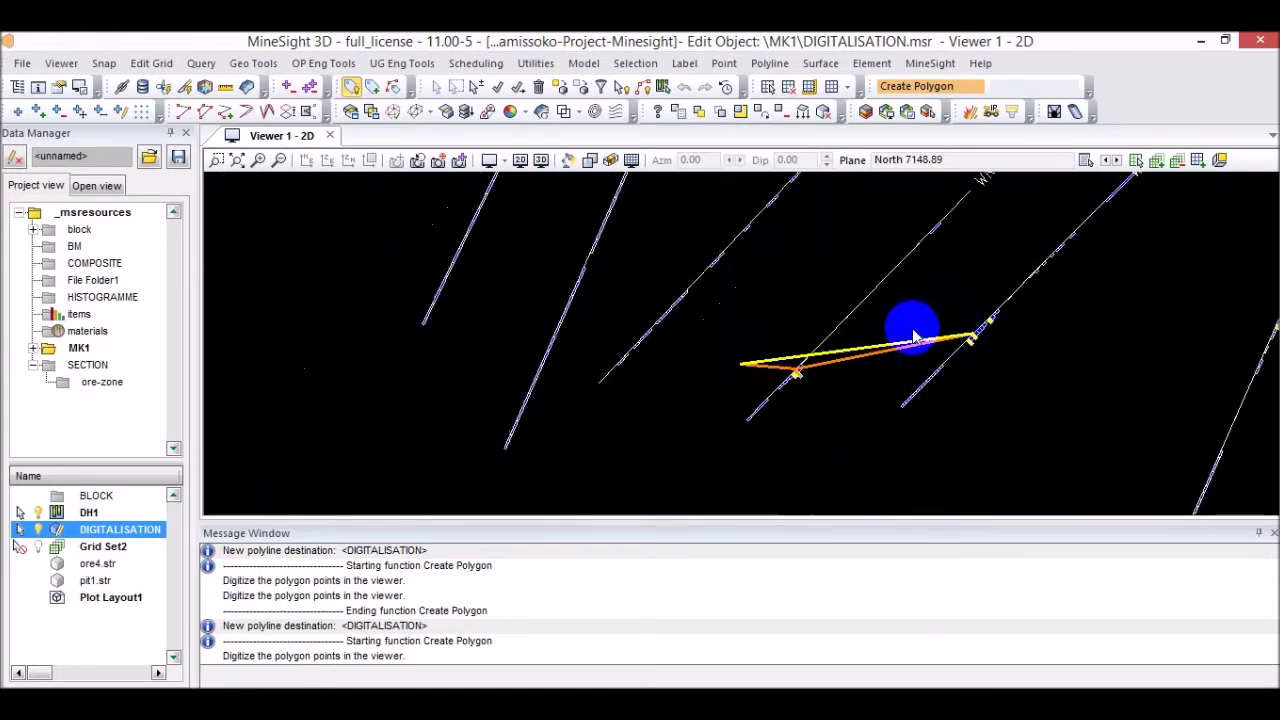
{"action": "scroll", "coordinate": [1117, 378], "scroll_direction": "down", "scroll_amount": 1}
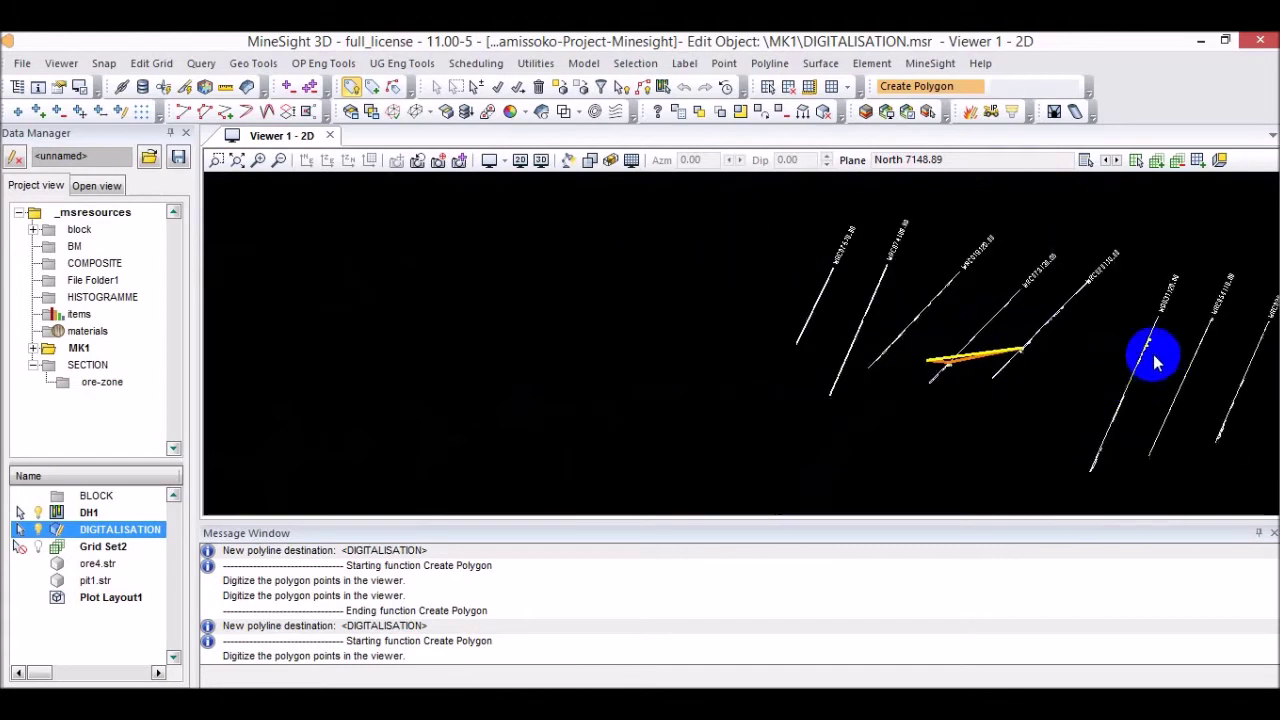
{"action": "scroll", "coordinate": [1150, 340], "scroll_direction": "up", "scroll_amount": 3}
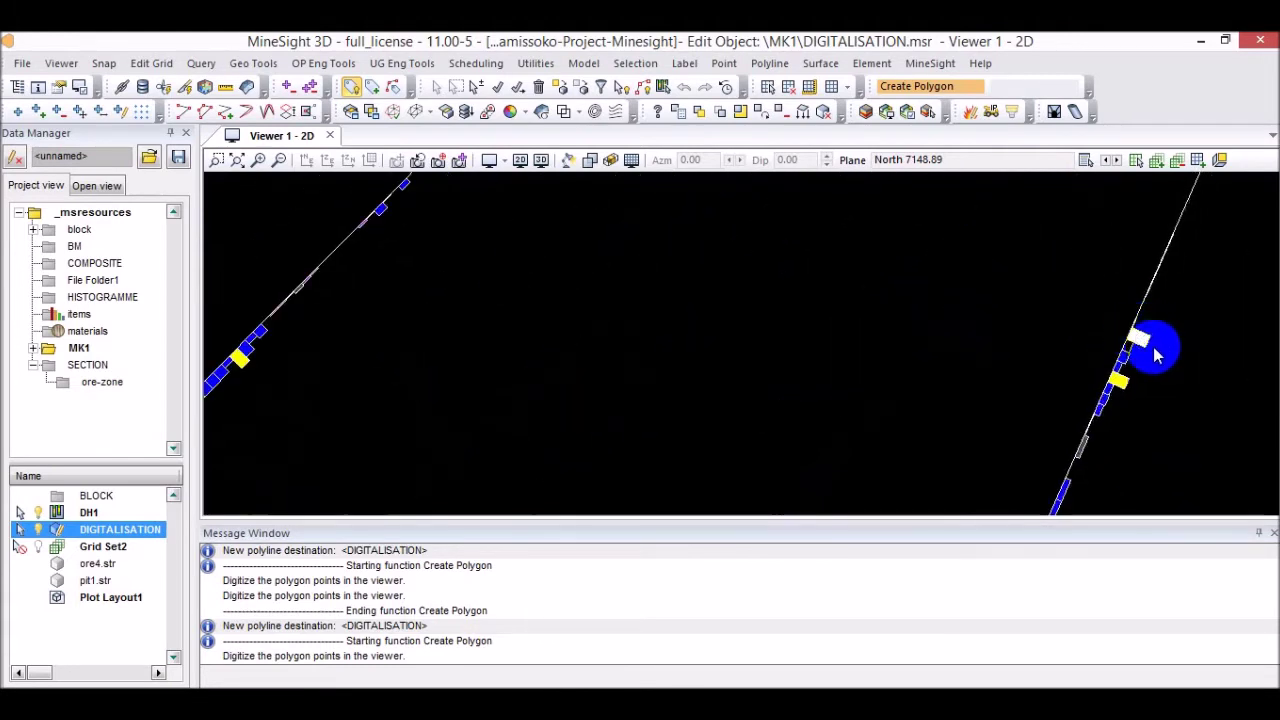
{"action": "scroll", "coordinate": [1140, 352], "scroll_direction": "up", "scroll_amount": 2}
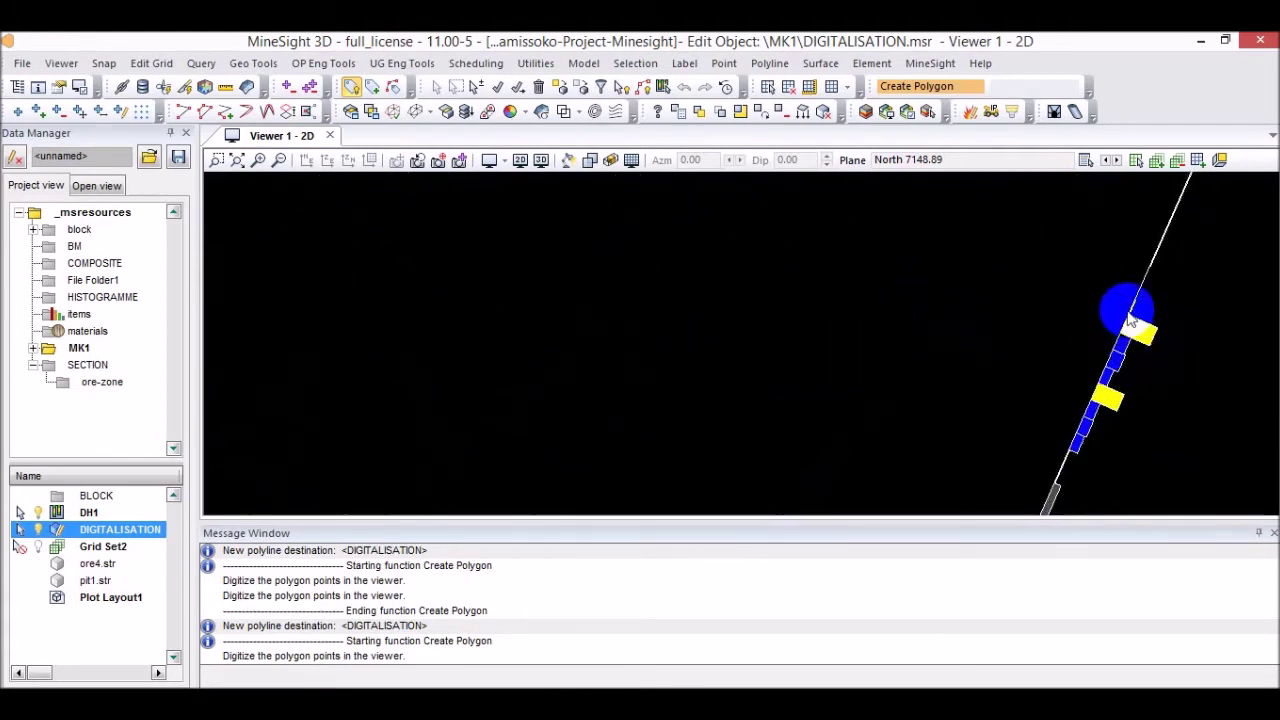
Examine the drillholes east of WD031 for gold grade intervals that could extend the ore polygon.
{"action": "scroll", "coordinate": [1128, 318], "scroll_direction": "down", "scroll_amount": 4}
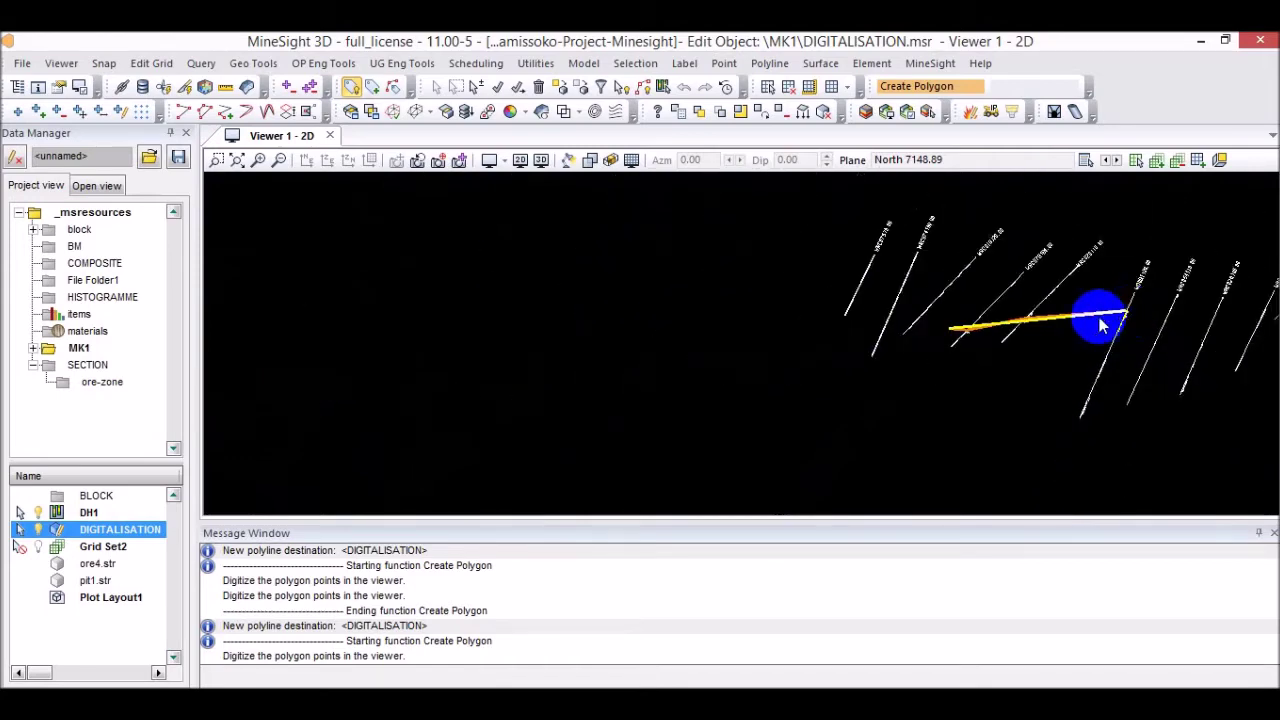
{"action": "scroll", "coordinate": [1147, 318], "scroll_direction": "up", "scroll_amount": 3}
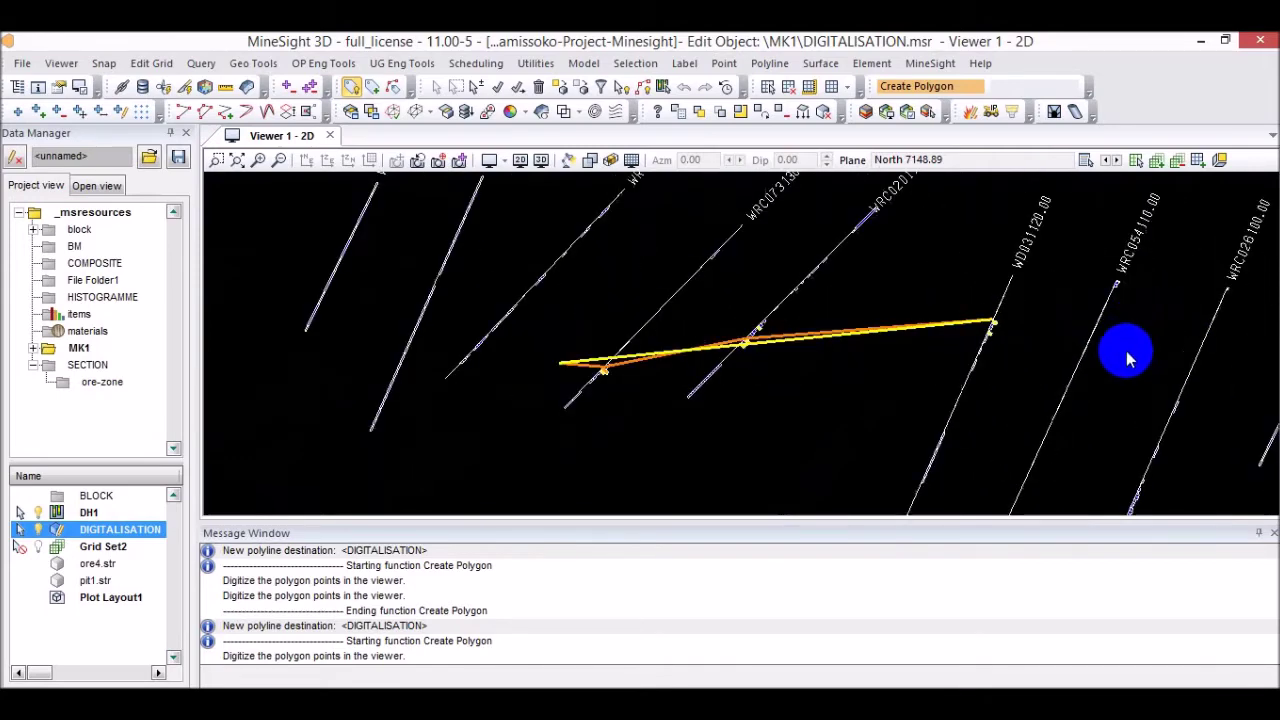
{"action": "scroll", "coordinate": [1100, 350], "scroll_direction": "down", "scroll_amount": 2}
{"action": "scroll", "coordinate": [1123, 428], "scroll_direction": "up", "scroll_amount": 5}
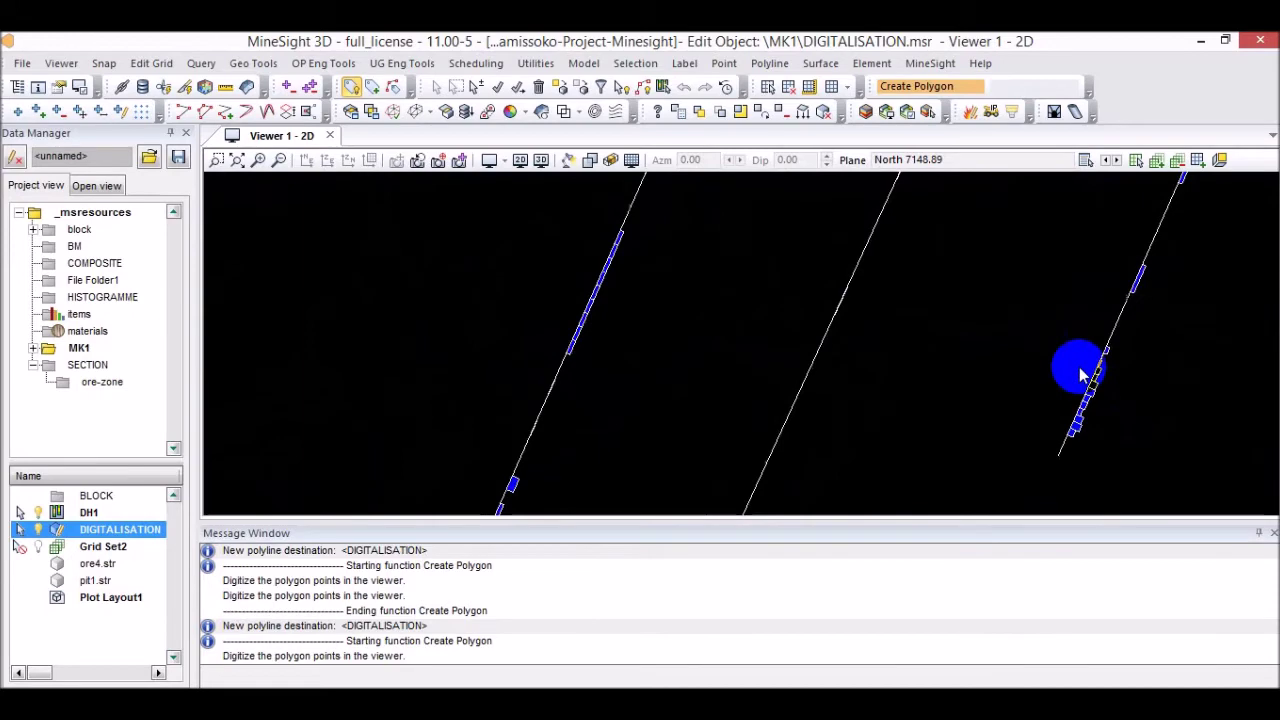
{"action": "scroll", "coordinate": [1080, 375], "scroll_direction": "down", "scroll_amount": 3}
{"action": "scroll", "coordinate": [1140, 308], "scroll_direction": "up", "scroll_amount": 1}
{"action": "scroll", "coordinate": [1155, 318], "scroll_direction": "up", "scroll_amount": 2}
{"action": "scroll", "coordinate": [1092, 306], "scroll_direction": "down", "scroll_amount": 4}
{"action": "scroll", "coordinate": [1140, 280], "scroll_direction": "up", "scroll_amount": 1}
{"action": "scroll", "coordinate": [1136, 288], "scroll_direction": "up", "scroll_amount": 3}
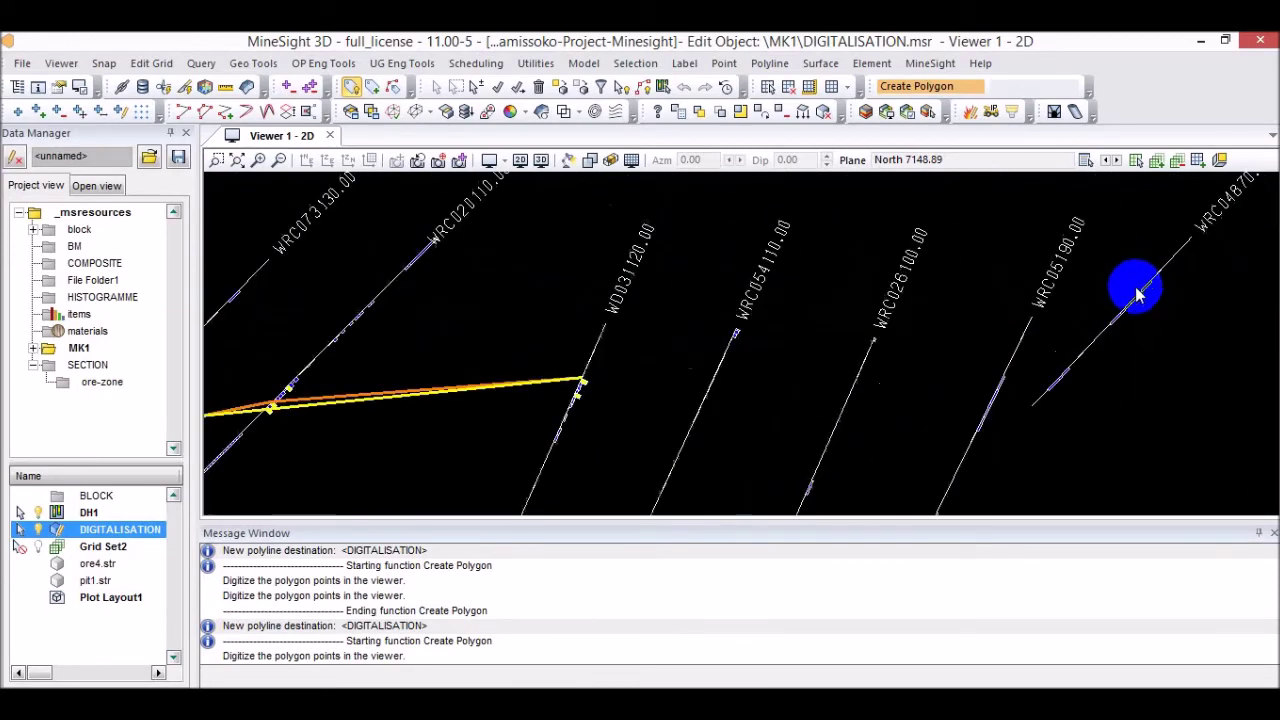
{"action": "scroll", "coordinate": [740, 363], "scroll_direction": "down", "scroll_amount": 5}
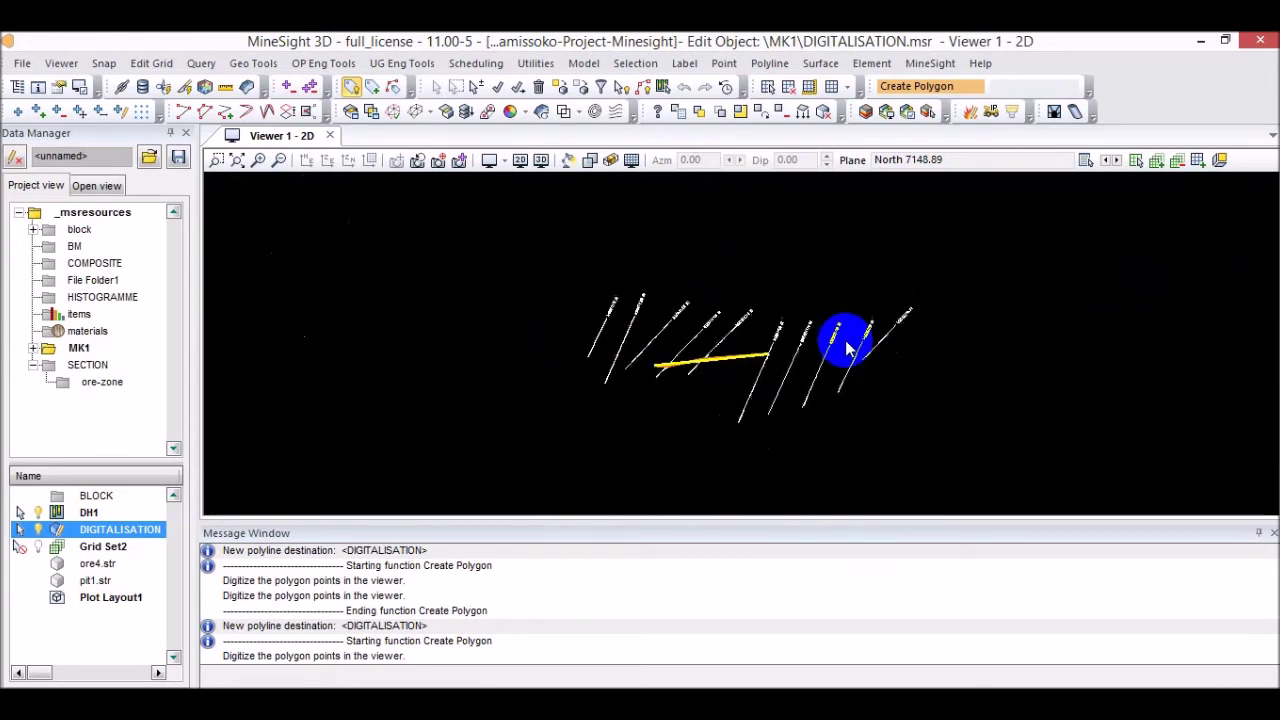
{"action": "scroll", "coordinate": [698, 368], "scroll_direction": "up", "scroll_amount": 4}
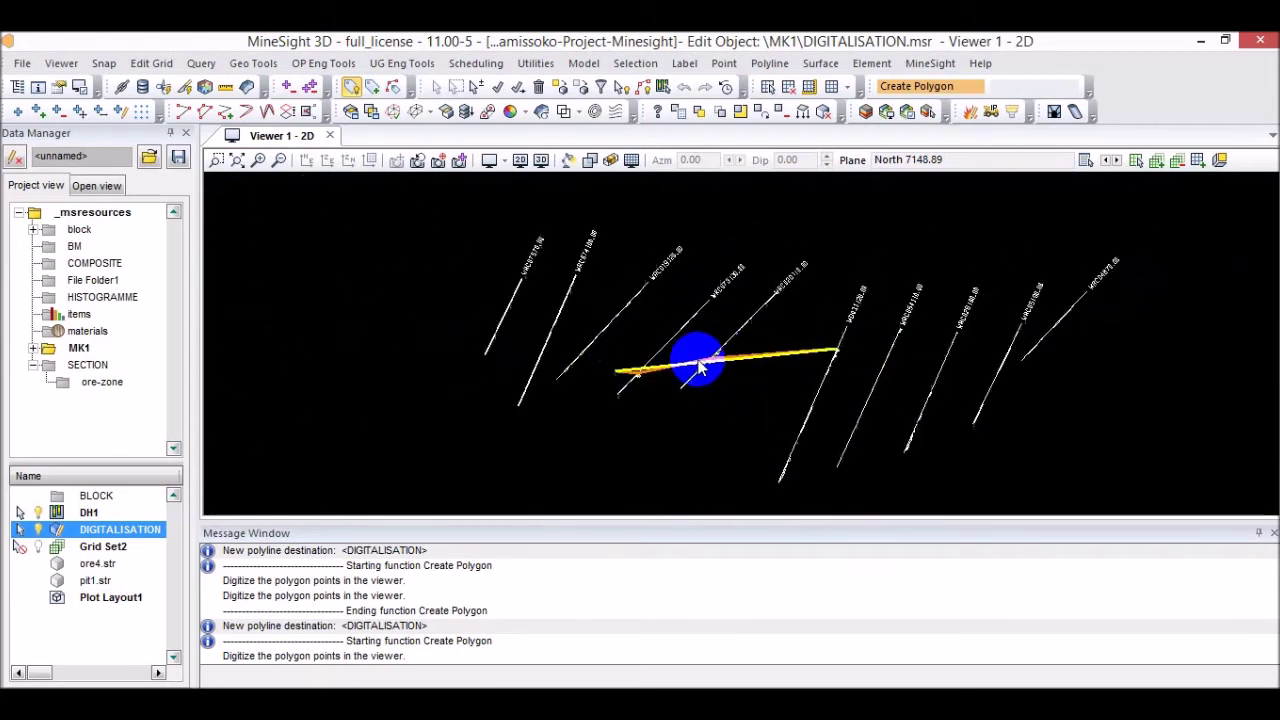
Wrap the polygon around the east side of drillhole WD031 with two points and return to the base of its lower yellow interval.
{"action": "scroll", "coordinate": [951, 356], "scroll_direction": "up", "scroll_amount": 4}
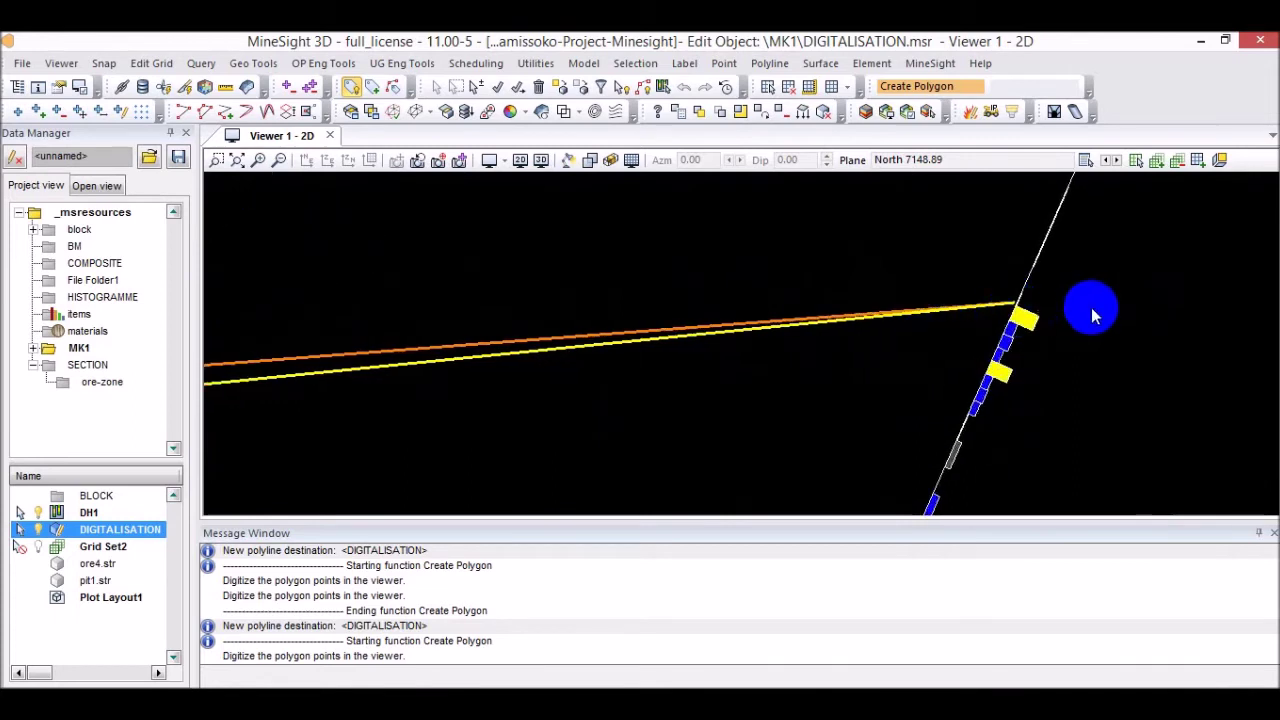
{"action": "left_click", "coordinate": [1075, 301]}
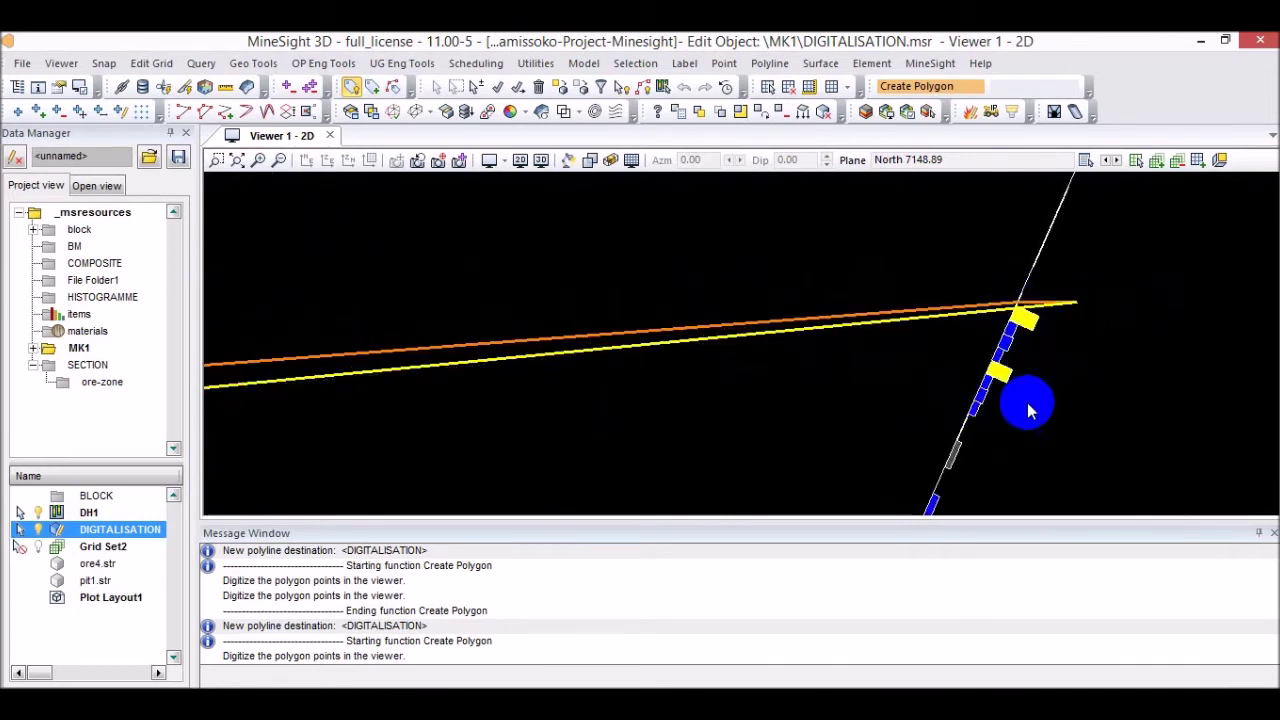
{"action": "left_click", "coordinate": [1075, 388]}
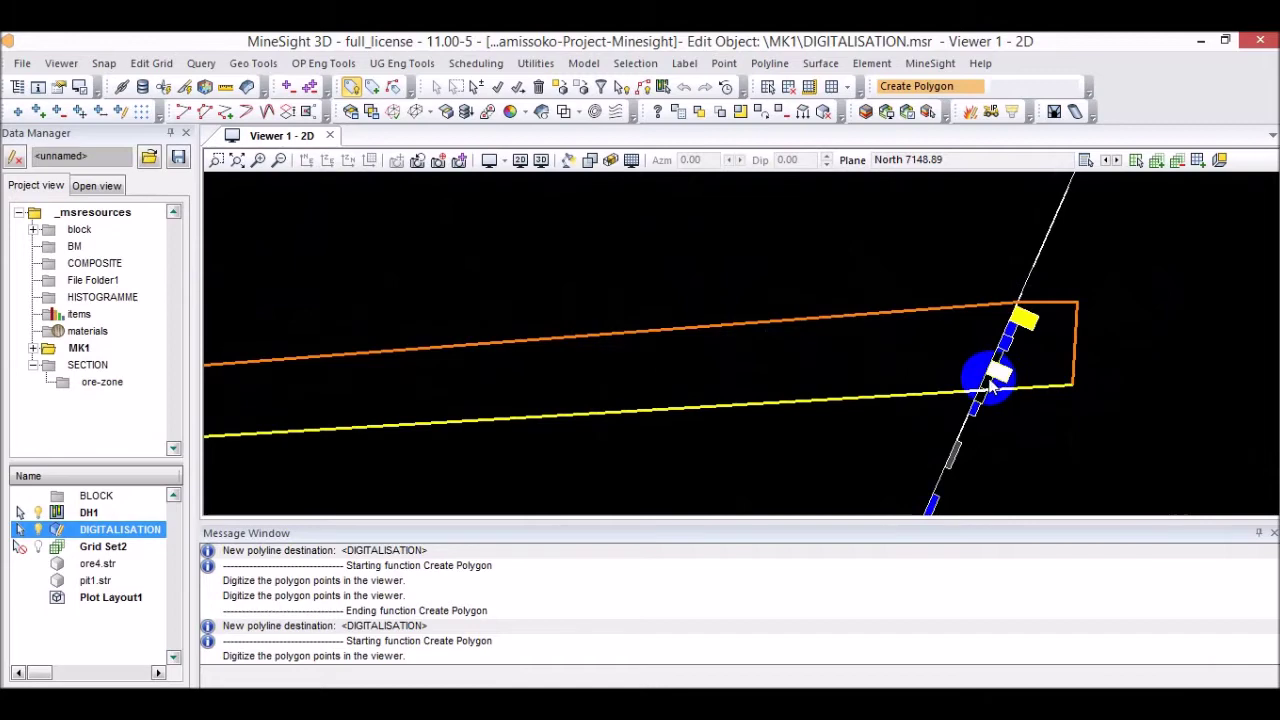
Run the polygon's lower edge back to the base of the lowest yellow grade interval on drillhole WRC020.
{"action": "scroll", "coordinate": [886, 366], "scroll_direction": "down", "scroll_amount": 3}
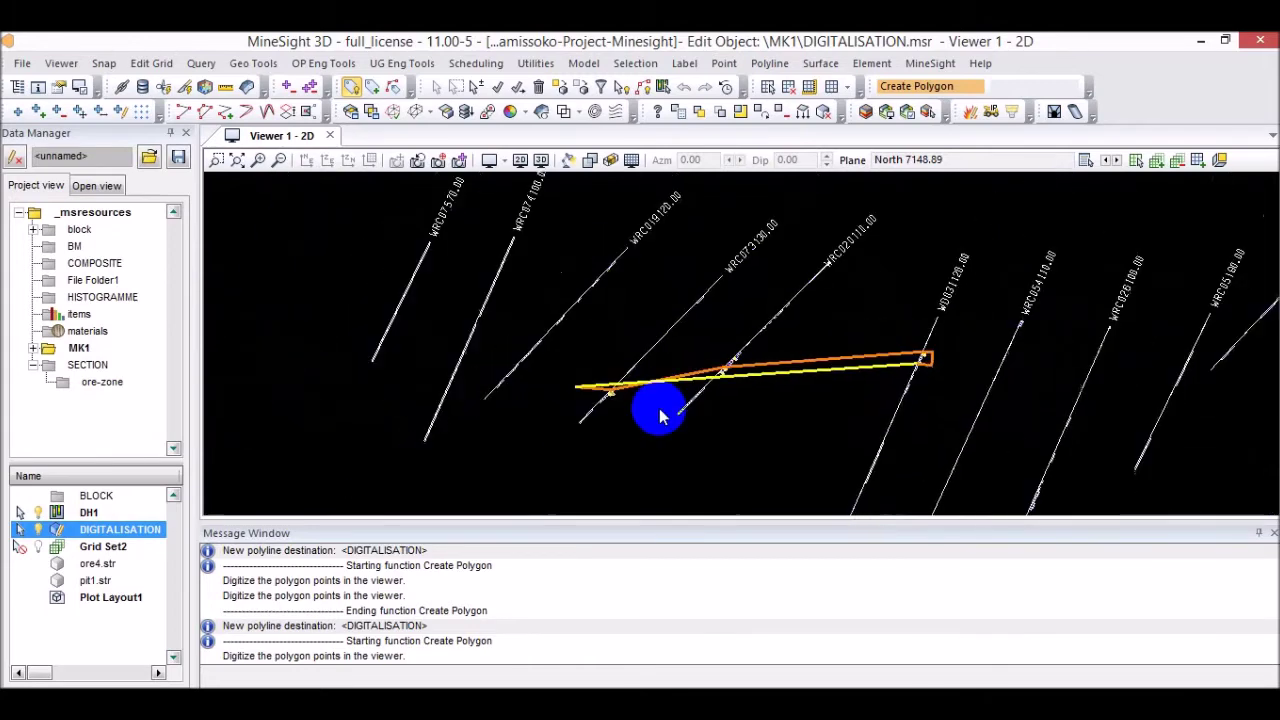
{"action": "scroll", "coordinate": [677, 401], "scroll_direction": "up", "scroll_amount": 5}
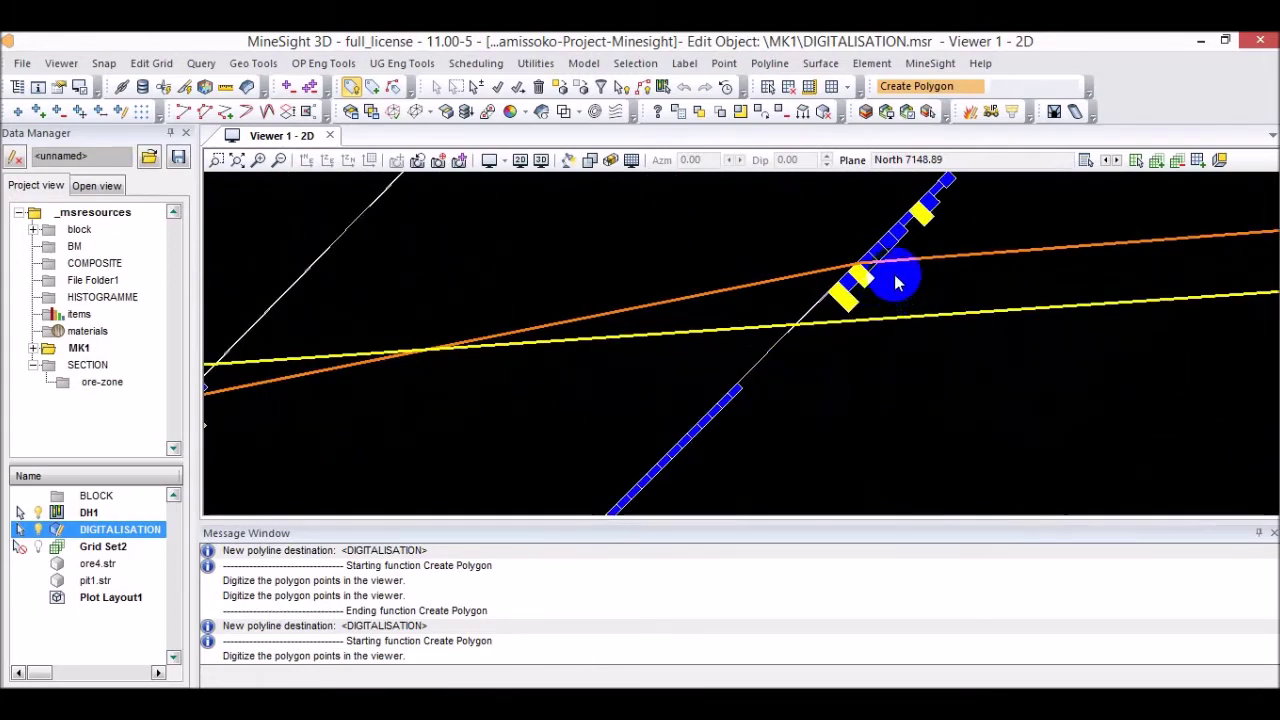
{"action": "scroll", "coordinate": [830, 294], "scroll_direction": "down", "scroll_amount": 3}
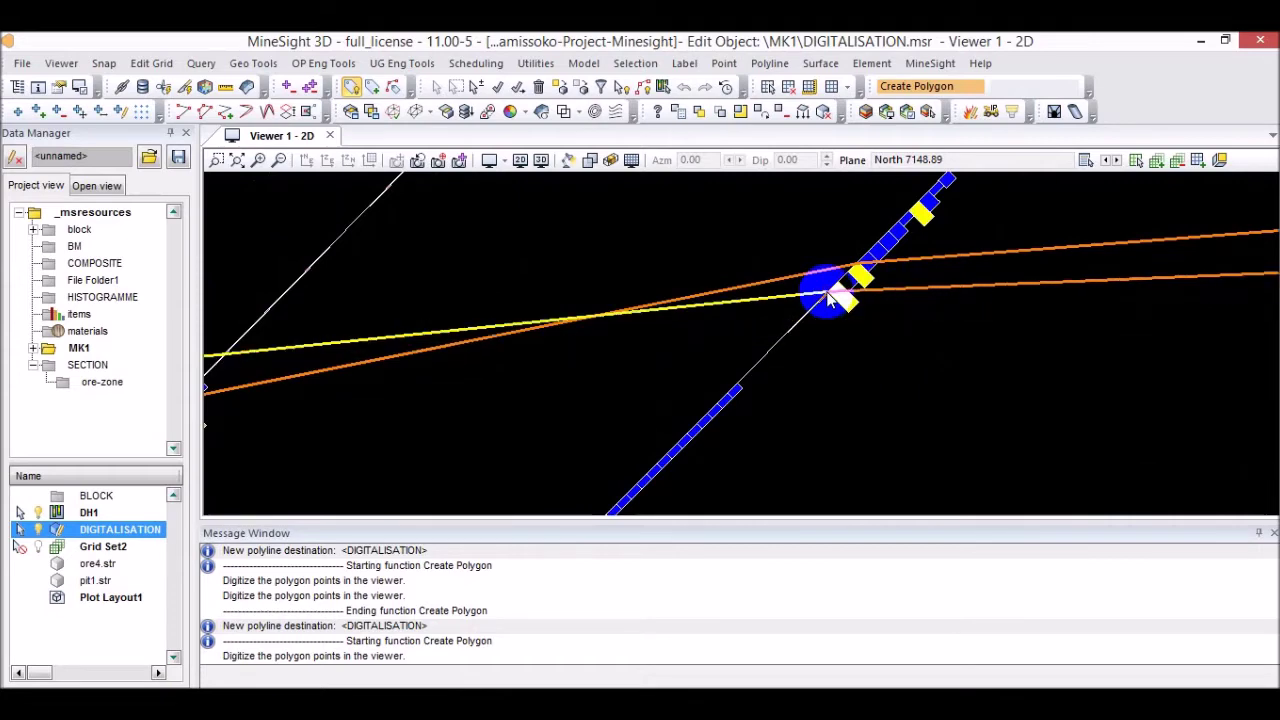
Continue the polygon's lower edge to the base of the yellow grade interval on drillhole WRC073.
{"action": "scroll", "coordinate": [425, 388], "scroll_direction": "up", "scroll_amount": 2}
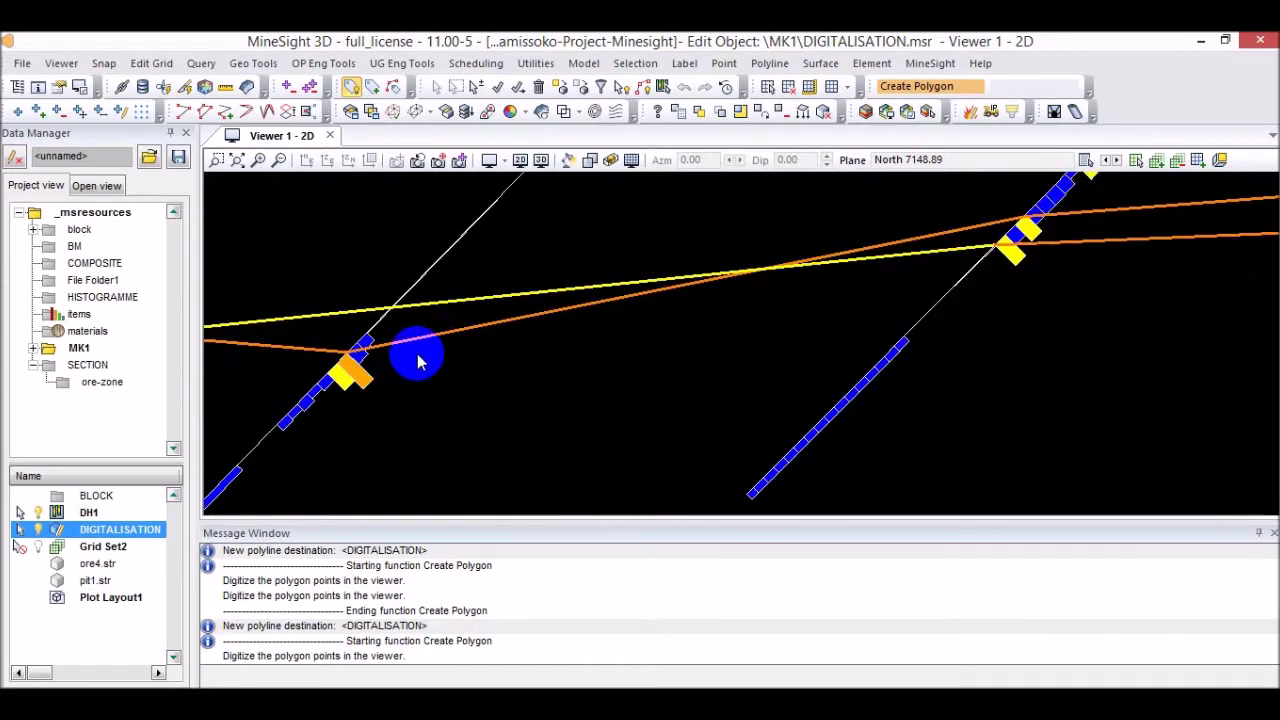
{"action": "scroll", "coordinate": [327, 379], "scroll_direction": "up", "scroll_amount": 1}
{"action": "left_click", "coordinate": [334, 363]}
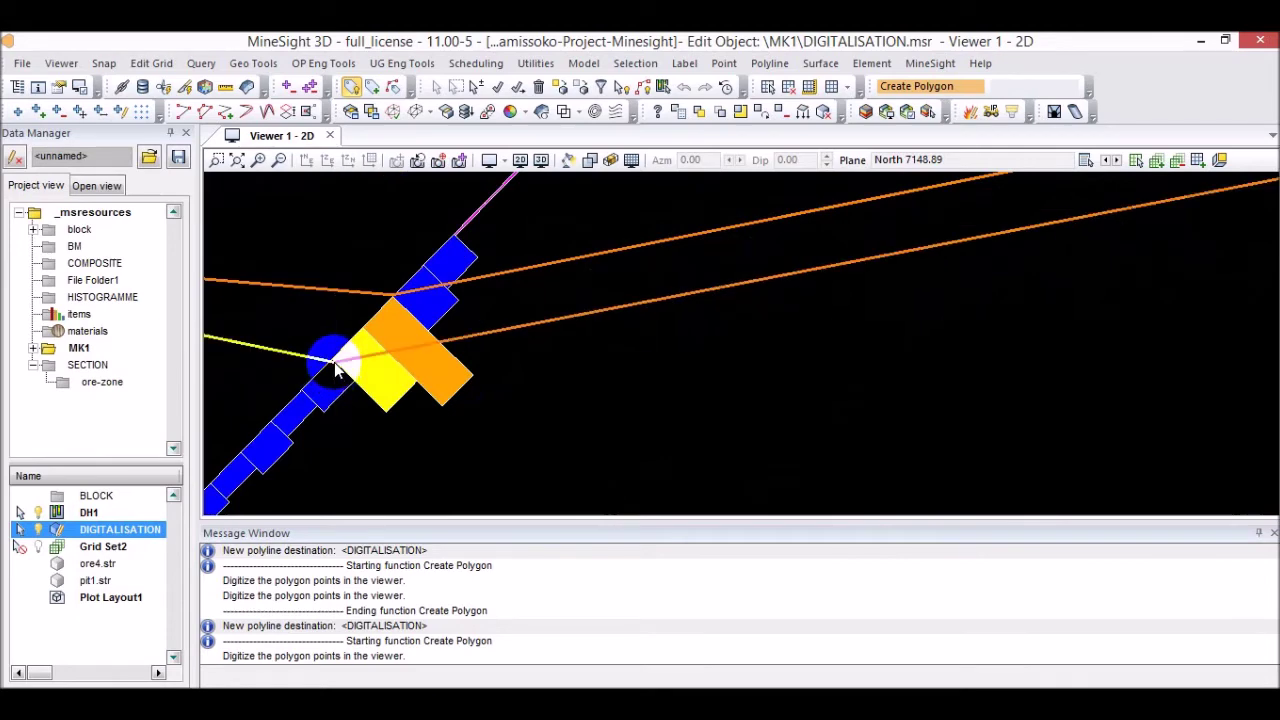
Check the outline around drillhole WRC073 and close the polygon back to its starting point west of the hole.
{"action": "scroll", "coordinate": [334, 362], "scroll_direction": "down", "scroll_amount": 3}
{"action": "scroll", "coordinate": [306, 380], "scroll_direction": "down", "scroll_amount": 1}
{"action": "scroll", "coordinate": [251, 371], "scroll_direction": "up", "scroll_amount": 3}
{"action": "scroll", "coordinate": [257, 363], "scroll_direction": "down", "scroll_amount": 3}
{"action": "scroll", "coordinate": [257, 363], "scroll_direction": "up", "scroll_amount": 1}
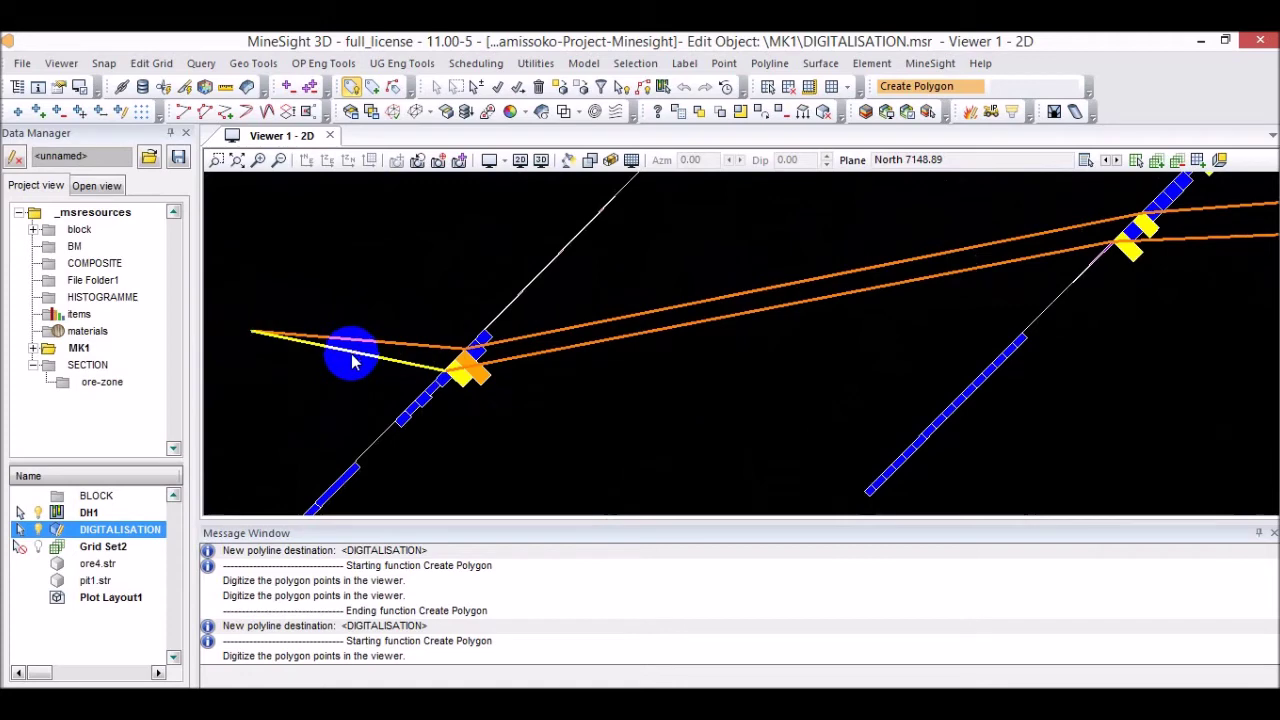
{"action": "right_click", "coordinate": [337, 355]}
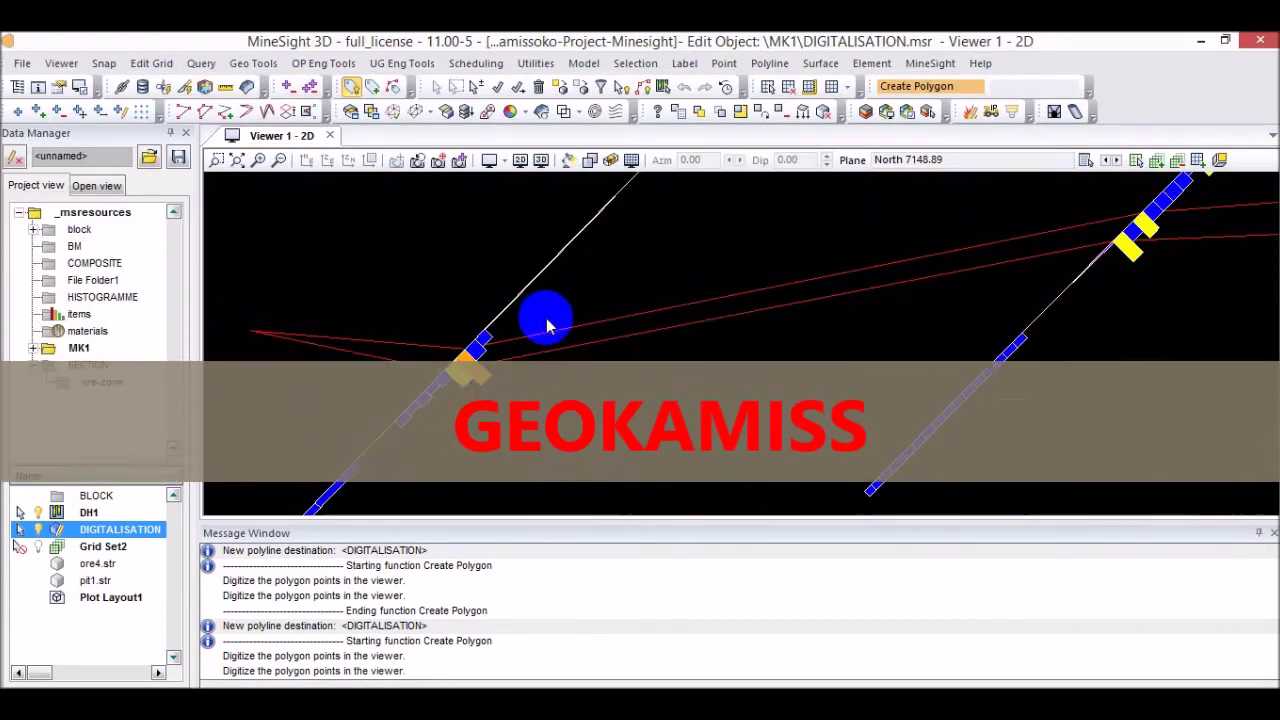
Move the 2D view to the North 7178.89 section plane.
{"action": "left_click", "coordinate": [1116, 160]}
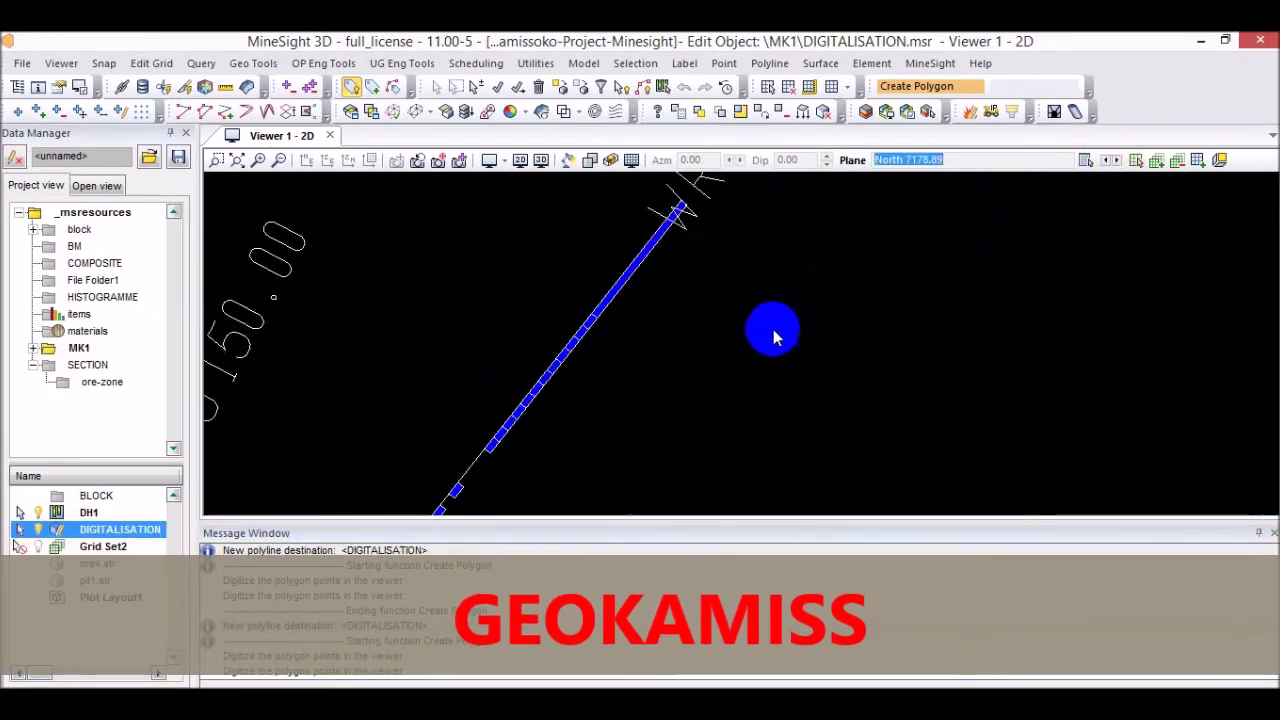
Leave the running polygon command and examine the grade intervals on drillhole WRC079 in this section.
{"action": "scroll", "coordinate": [769, 338], "scroll_direction": "down", "scroll_amount": 3}
{"action": "key", "text": "Escape"}
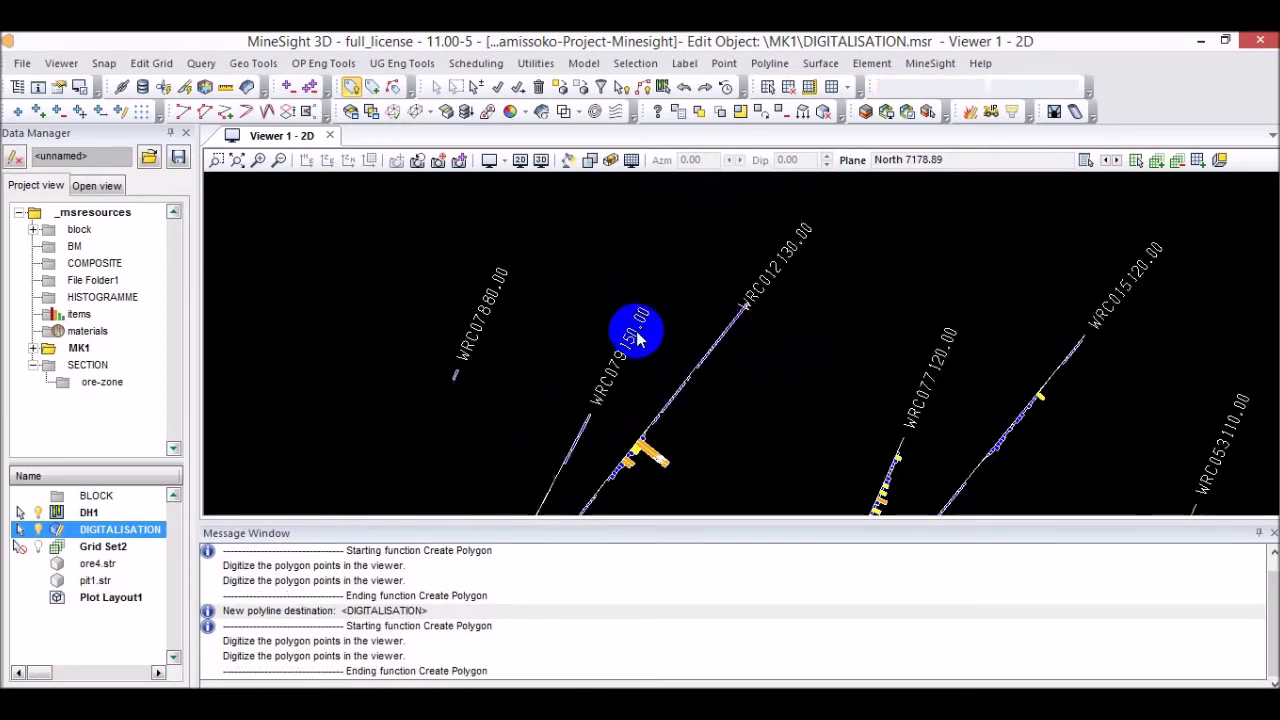
{"action": "scroll", "coordinate": [557, 300], "scroll_direction": "down", "scroll_amount": 4}
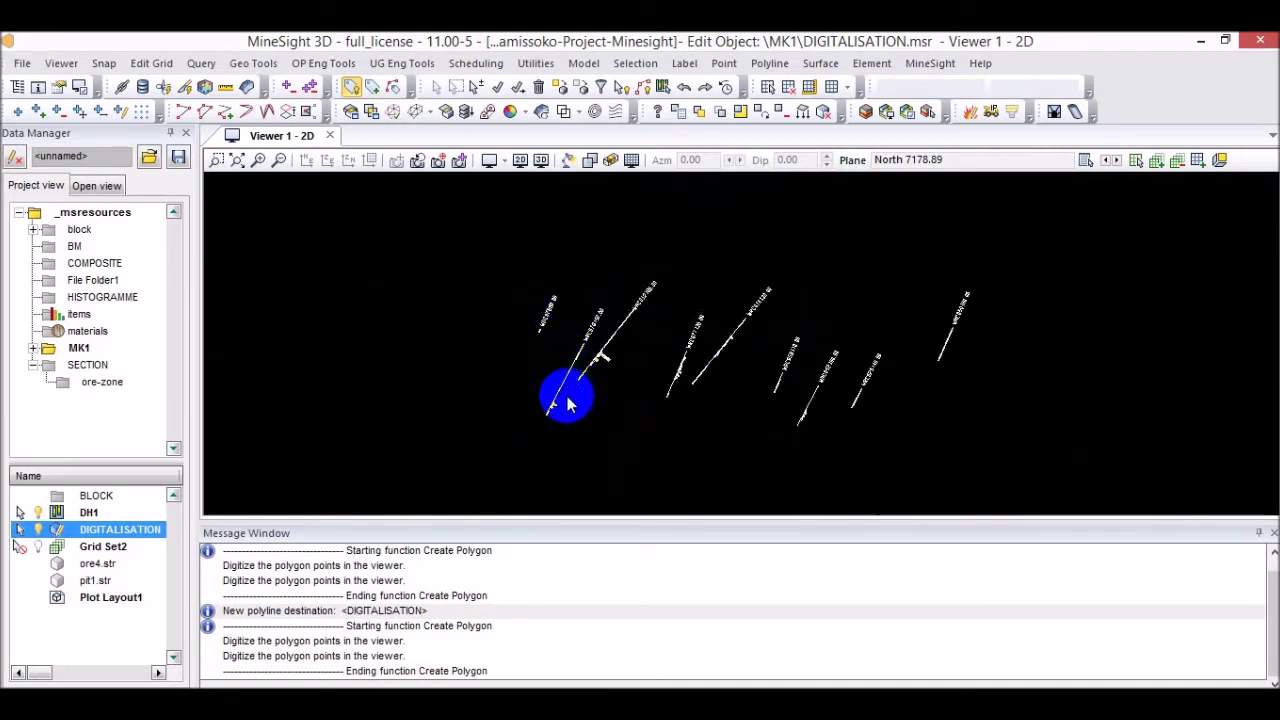
{"action": "scroll", "coordinate": [555, 410], "scroll_direction": "up", "scroll_amount": 3}
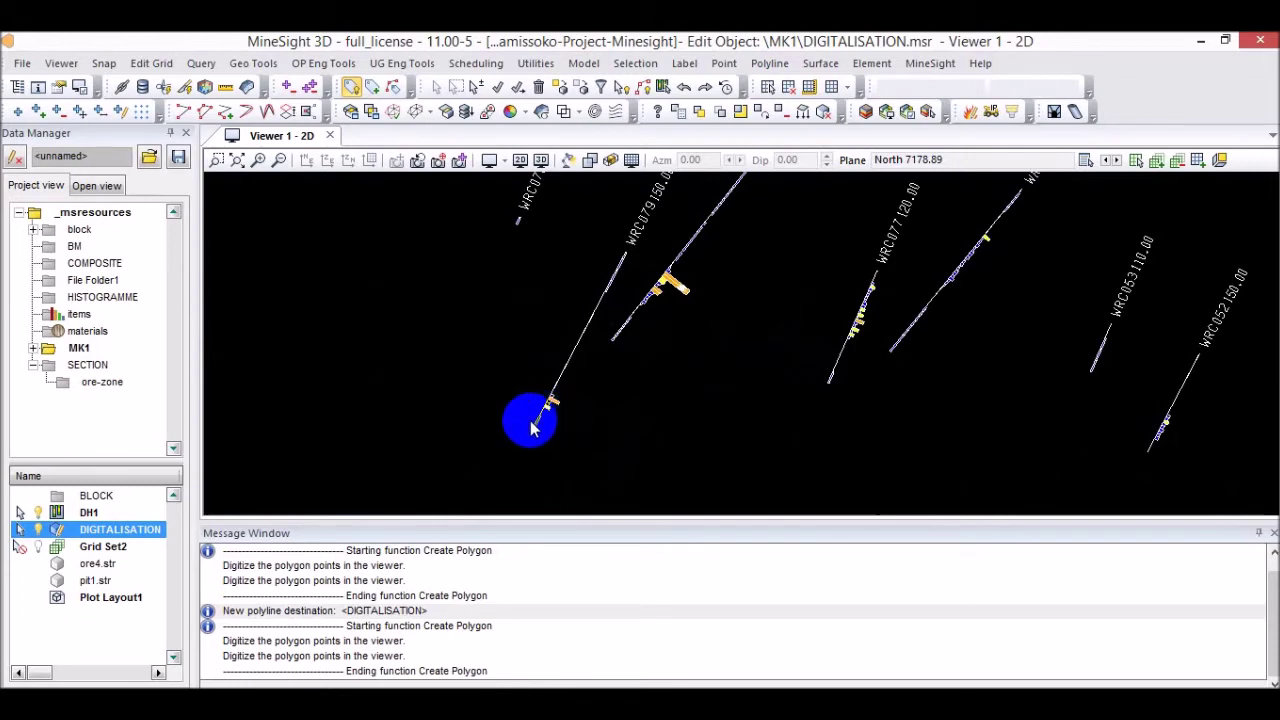
{"action": "scroll", "coordinate": [540, 415], "scroll_direction": "up", "scroll_amount": 5}
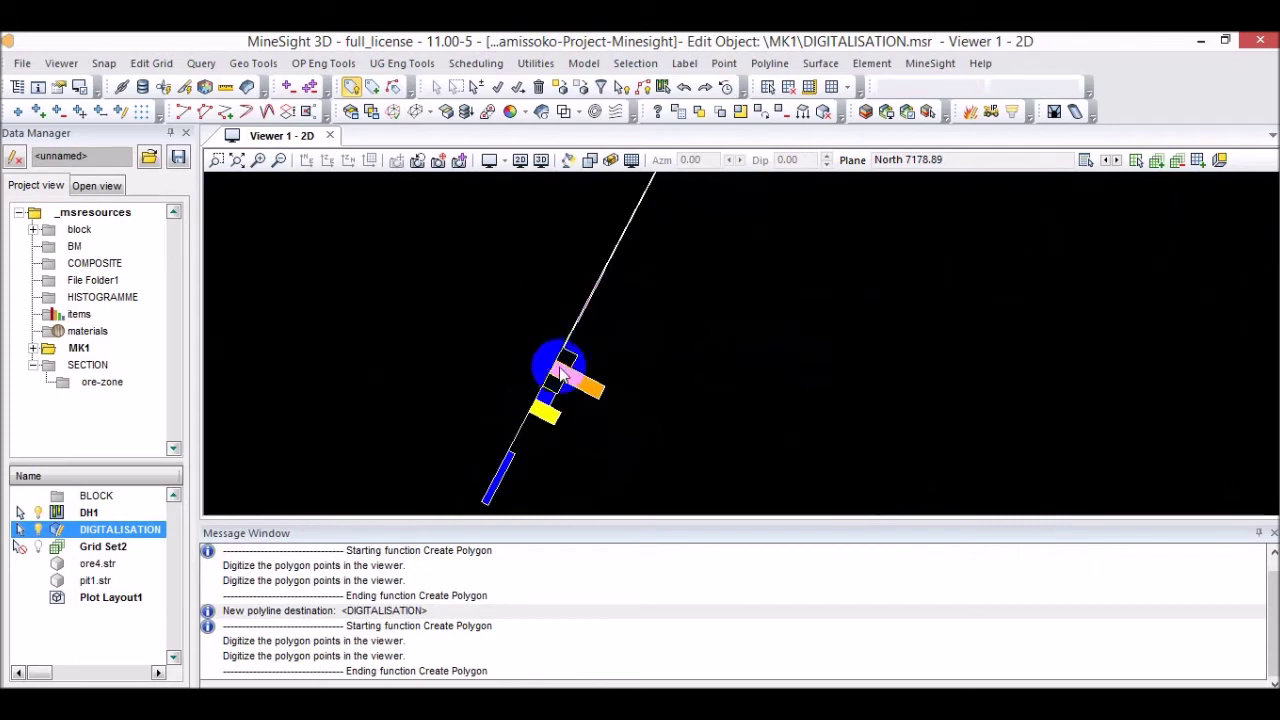
{"action": "left_click", "coordinate": [311, 46]}
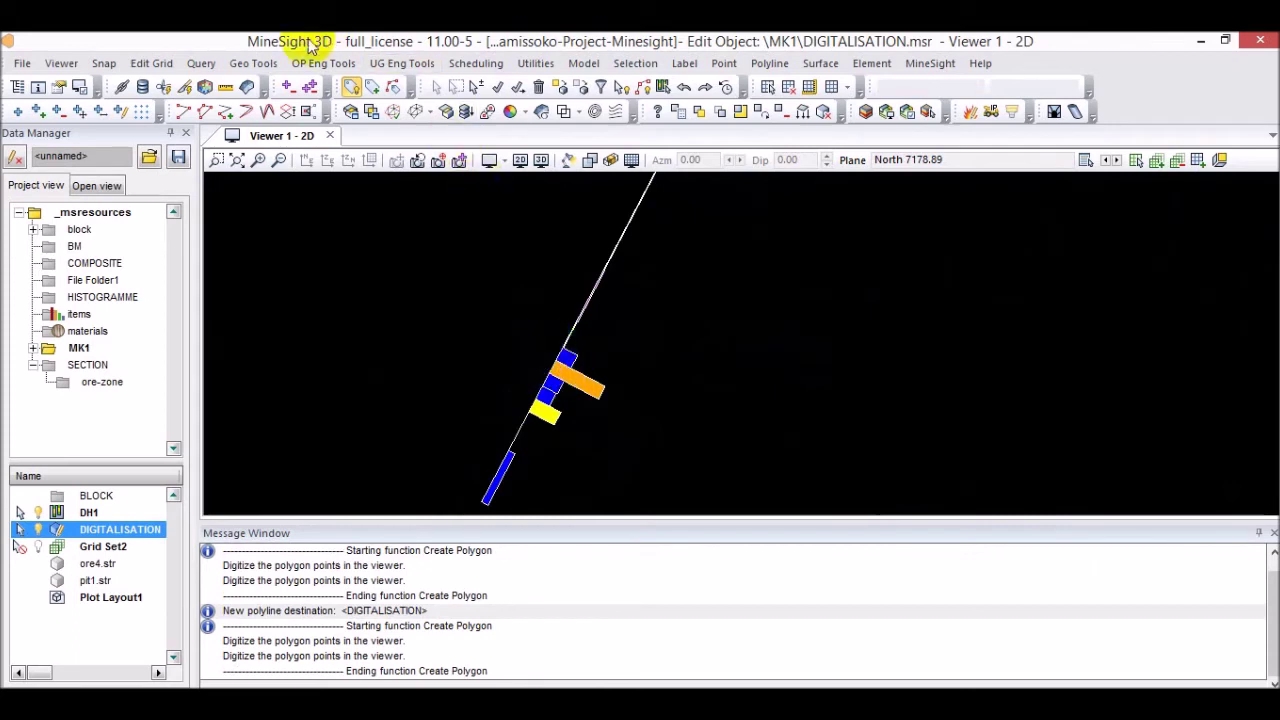
{"action": "left_click", "coordinate": [205, 113]}
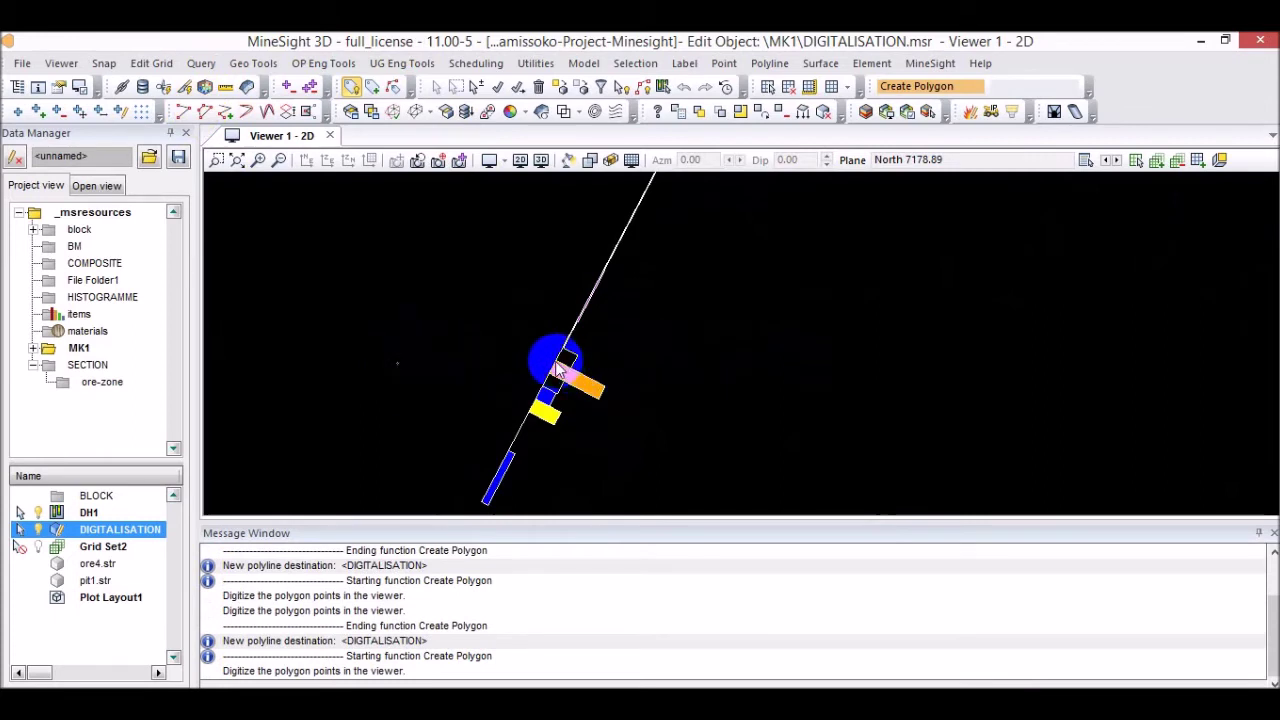
{"action": "left_click", "coordinate": [460, 318]}
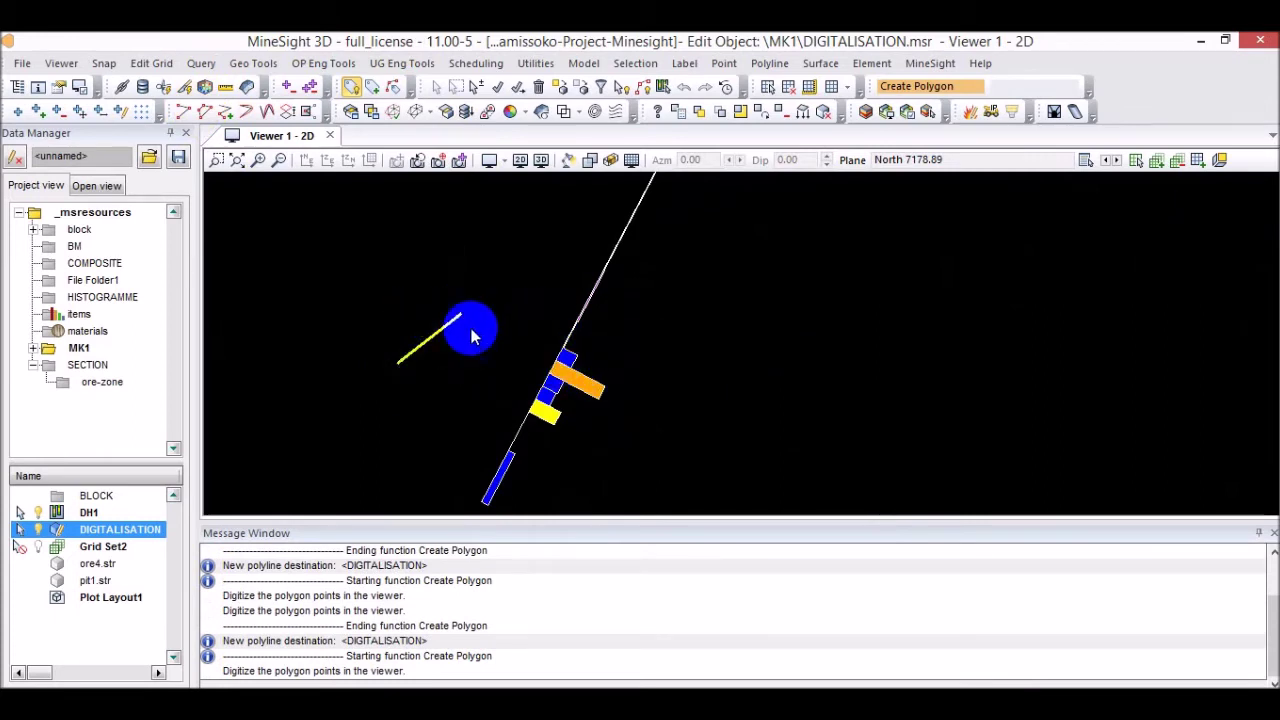
{"action": "right_click", "coordinate": [465, 333]}
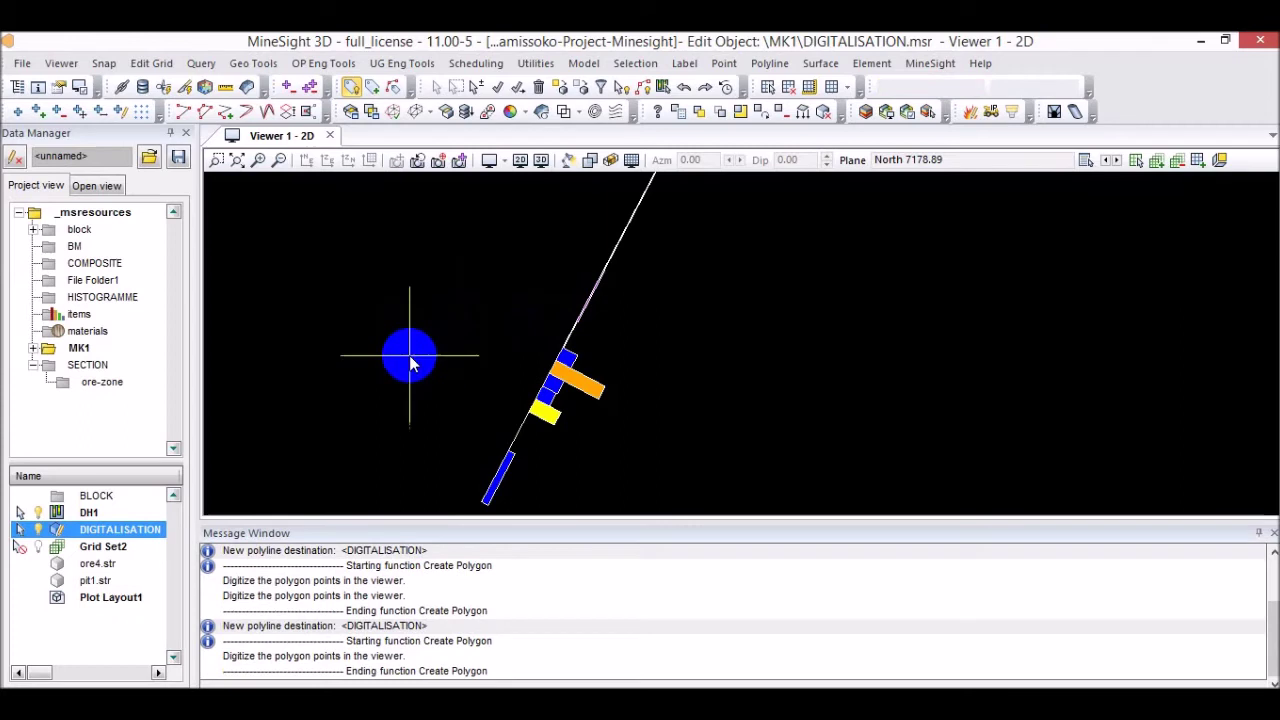
Start a new polygon west of drillhole WRC079 and snap its upper edge to the top of that hole's orange grade interval.
{"action": "left_click", "coordinate": [227, 112]}
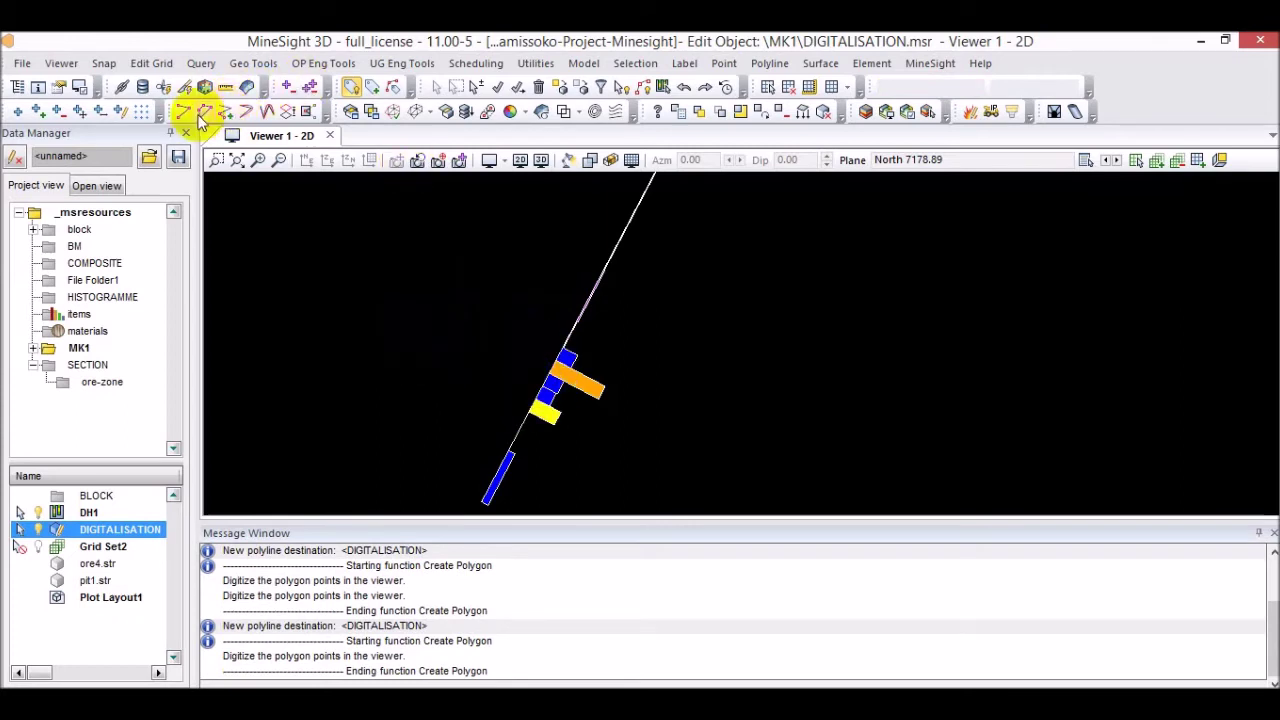
{"action": "left_click", "coordinate": [203, 113]}
{"action": "left_click", "coordinate": [411, 351]}
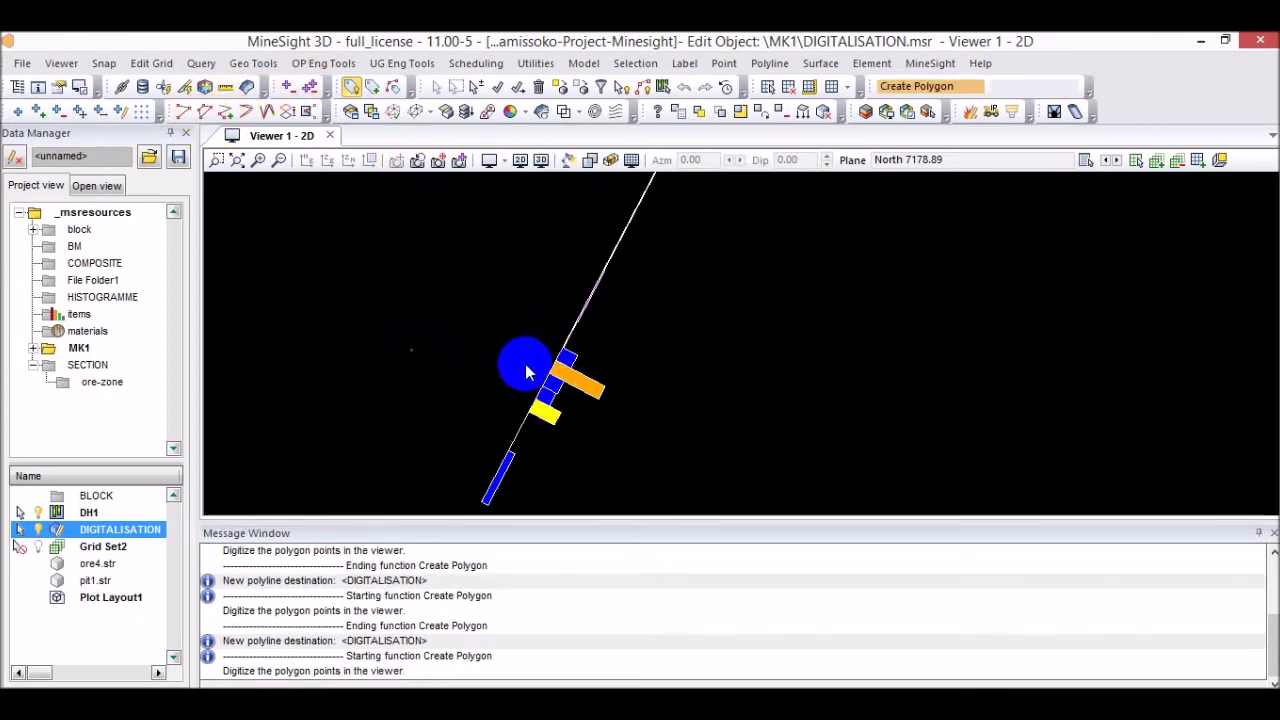
{"action": "scroll", "coordinate": [567, 375], "scroll_direction": "up", "scroll_amount": 4}
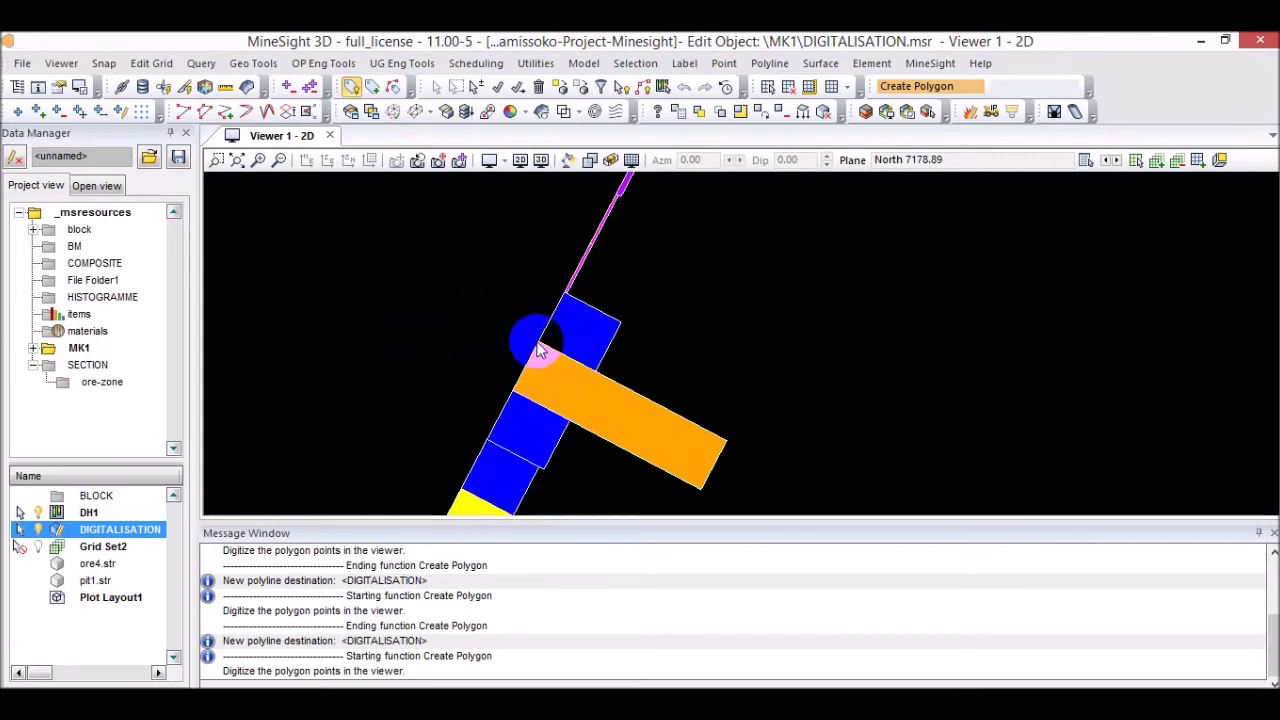
{"action": "scroll", "coordinate": [634, 325], "scroll_direction": "down", "scroll_amount": 6}
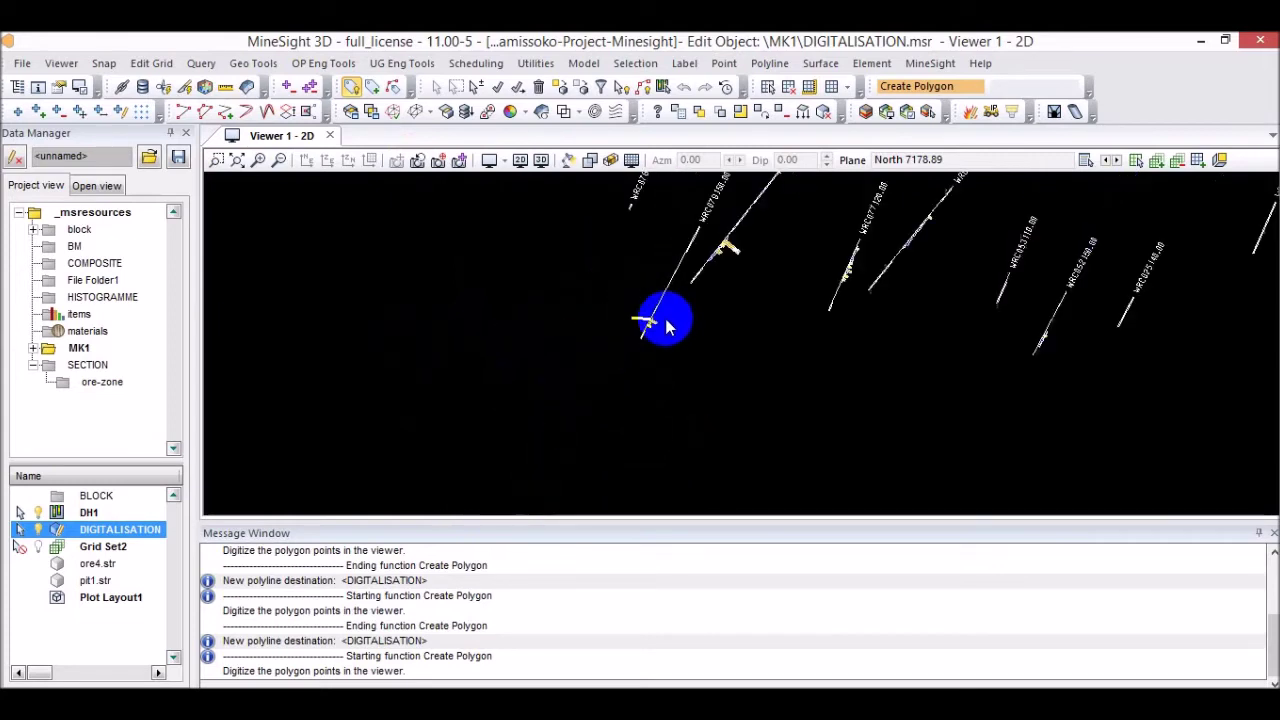
Extend the polygon's upper edge to the top of the upper orange grade interval on drillhole WRC012.
{"action": "scroll", "coordinate": [700, 240], "scroll_direction": "up", "scroll_amount": 5}
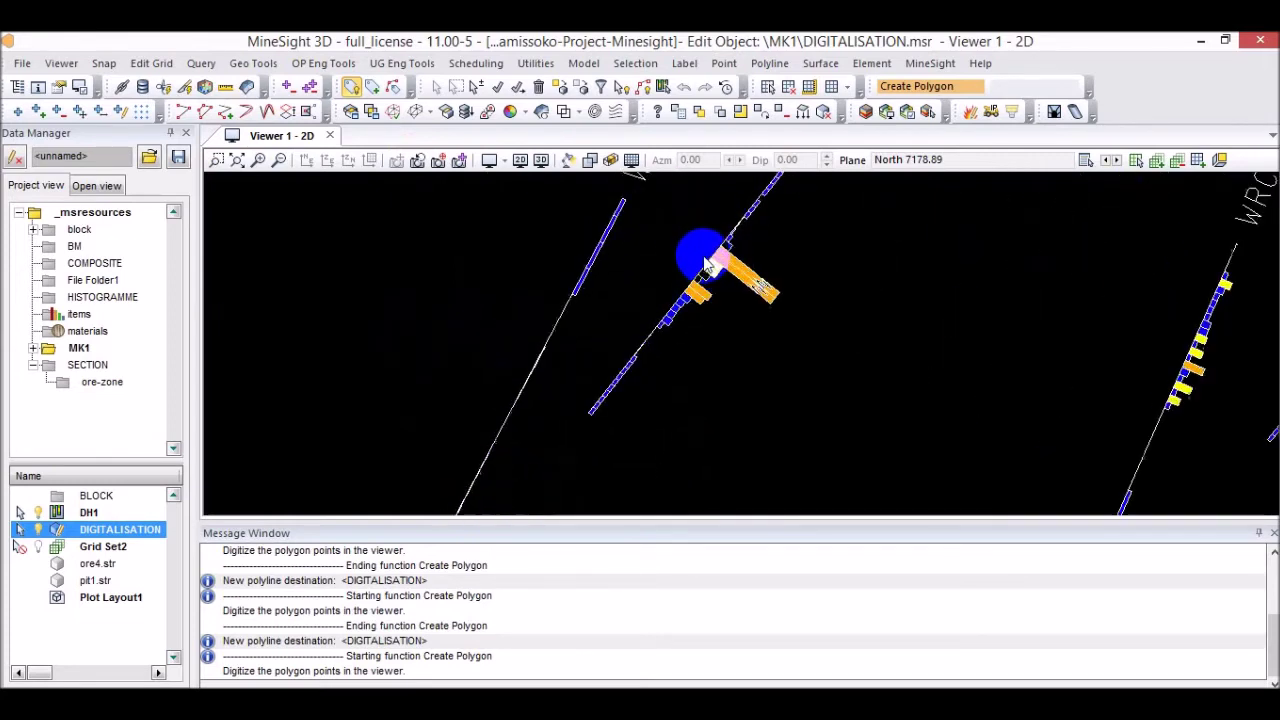
{"action": "scroll", "coordinate": [735, 250], "scroll_direction": "up", "scroll_amount": 2}
{"action": "scroll", "coordinate": [735, 240], "scroll_direction": "down", "scroll_amount": 5}
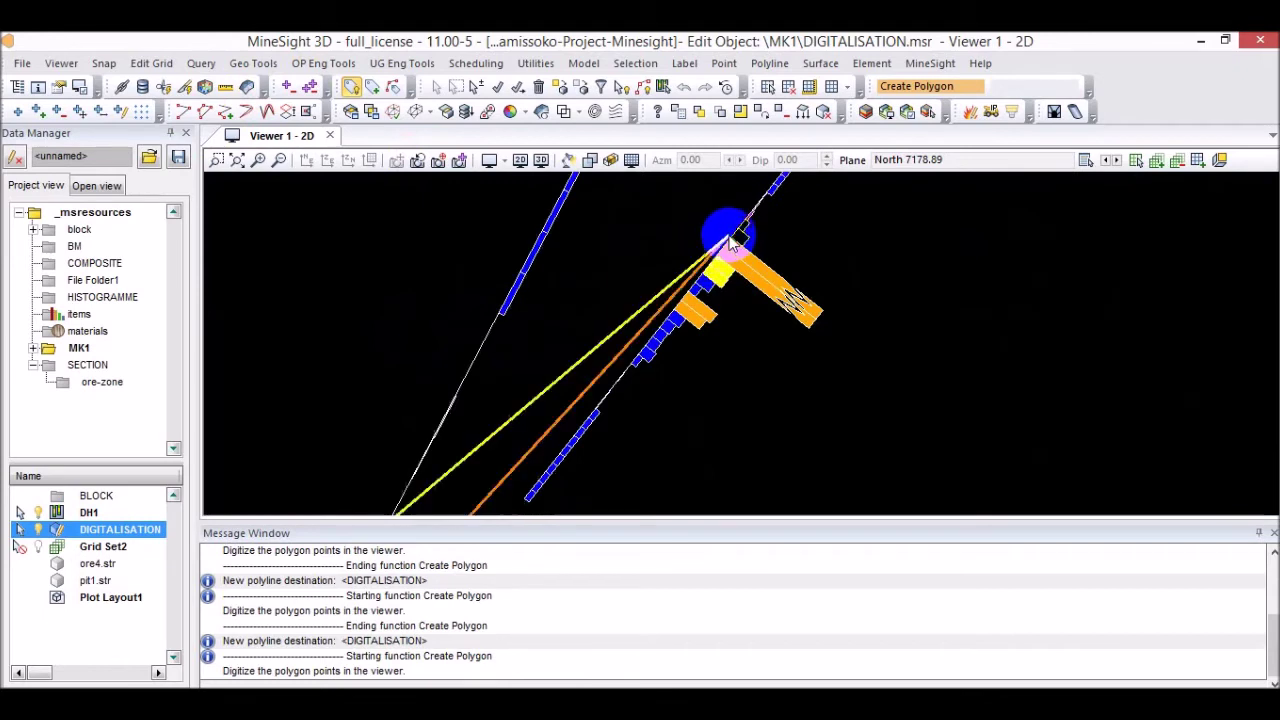
{"action": "scroll", "coordinate": [880, 288], "scroll_direction": "up", "scroll_amount": 4}
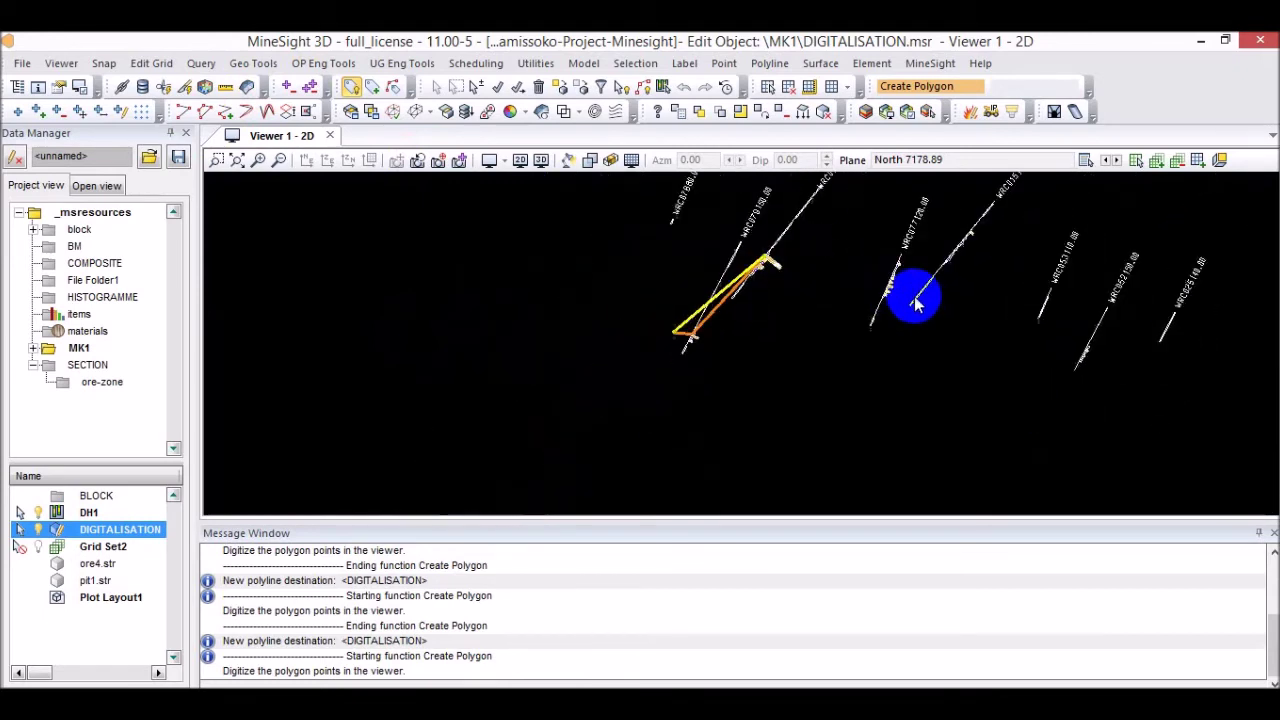
Continue the polygon's upper edge to the top of the second yellow grade interval from the collar on drillhole WRC077.
{"action": "scroll", "coordinate": [800, 270], "scroll_direction": "up", "scroll_amount": 1}
{"action": "scroll", "coordinate": [791, 294], "scroll_direction": "down", "scroll_amount": 3}
{"action": "scroll", "coordinate": [782, 255], "scroll_direction": "up", "scroll_amount": 5}
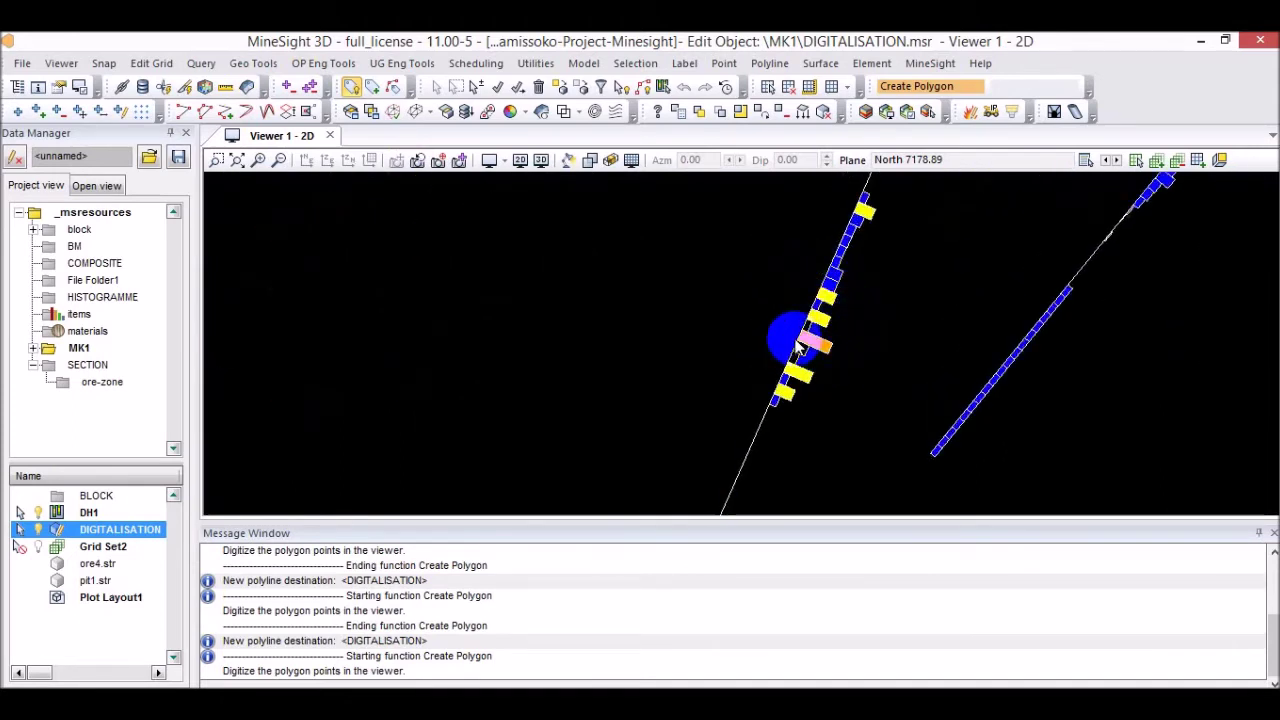
{"action": "scroll", "coordinate": [808, 295], "scroll_direction": "up", "scroll_amount": 1}
{"action": "left_click", "coordinate": [828, 283]}
{"action": "scroll", "coordinate": [894, 294], "scroll_direction": "down", "scroll_amount": 4}
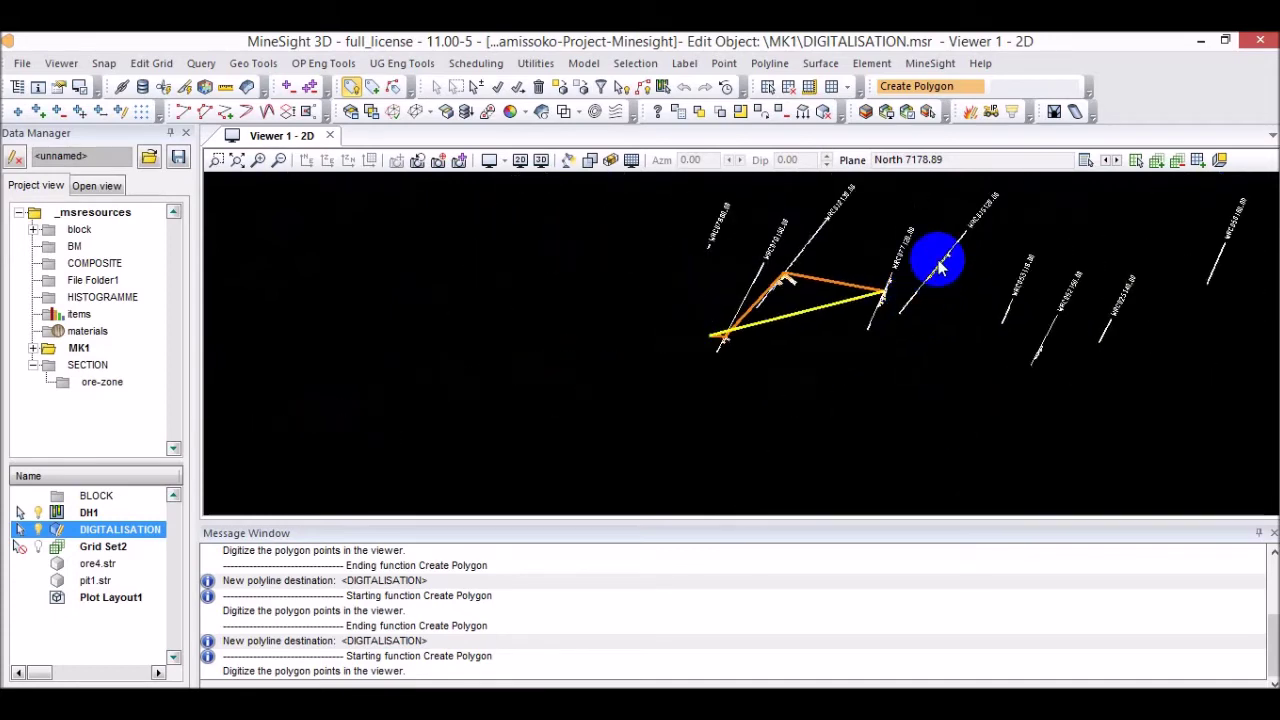
Continue the polygon's upper edge to the top of the yellow grade interval on drillhole WRC015.
{"action": "scroll", "coordinate": [938, 262], "scroll_direction": "up", "scroll_amount": 6}
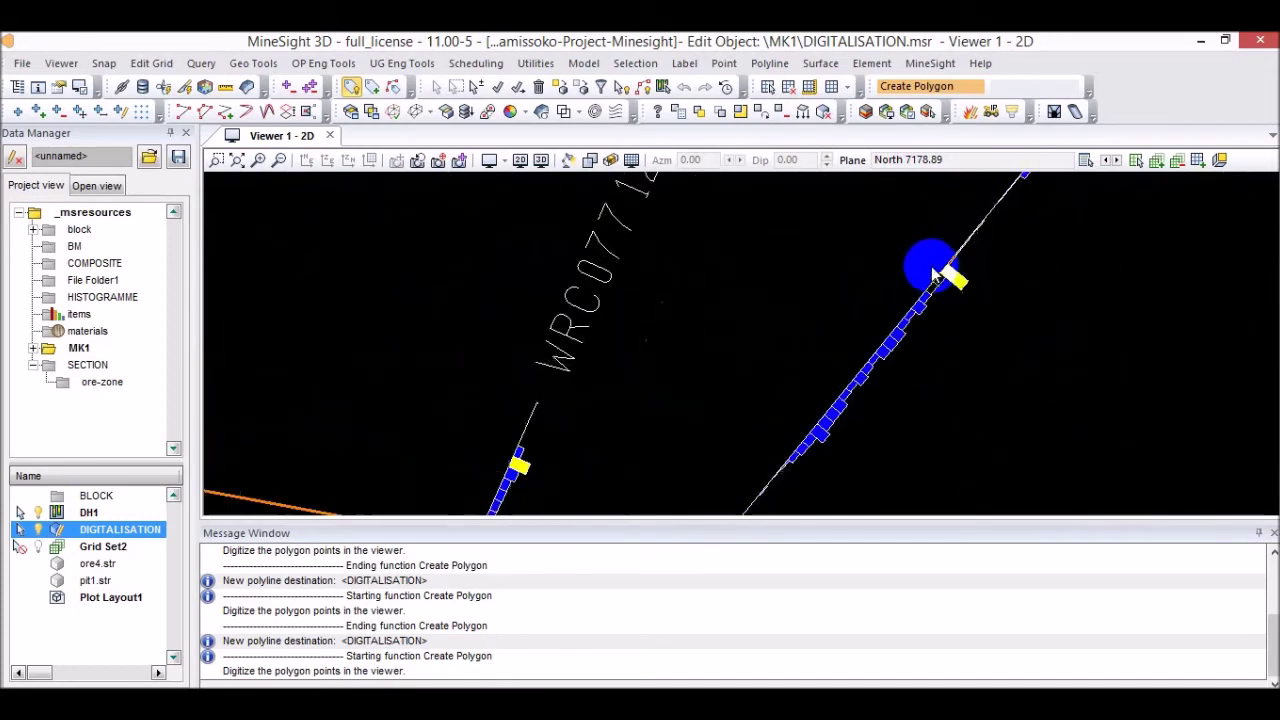
{"action": "left_click", "coordinate": [950, 270]}
{"action": "scroll", "coordinate": [1060, 291], "scroll_direction": "down", "scroll_amount": 5}
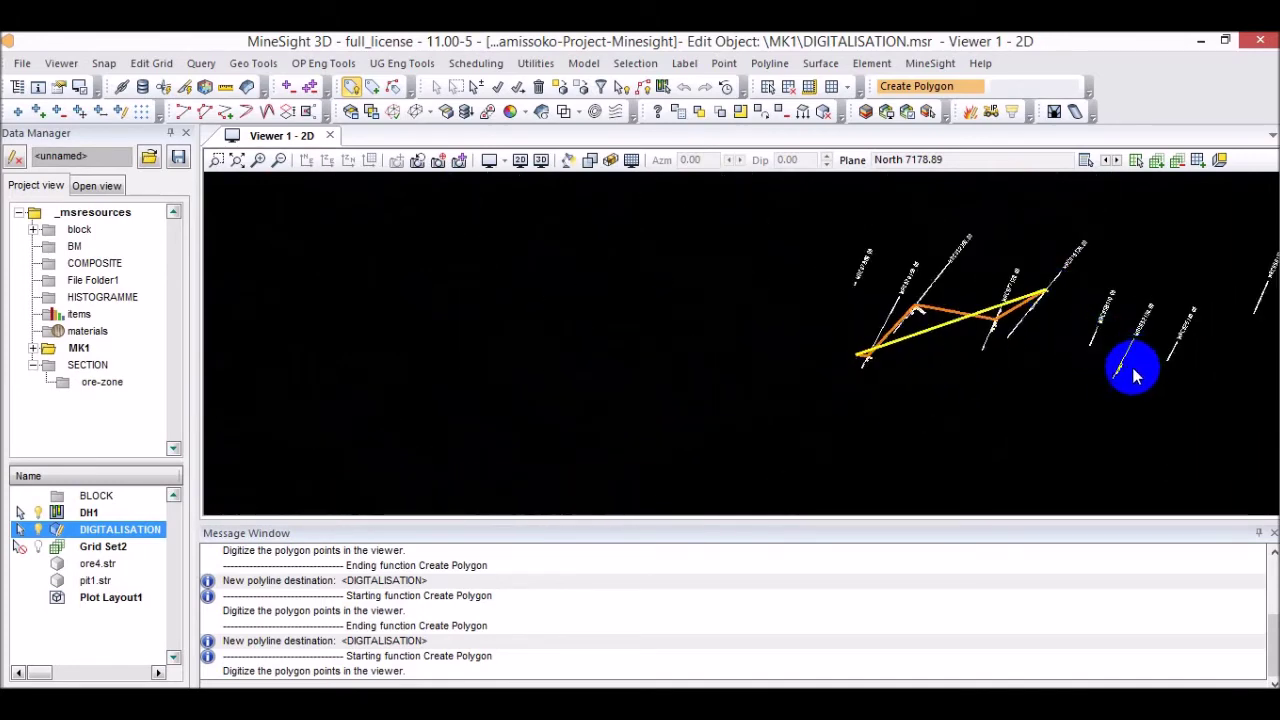
Wrap the polygon around the east side of drillhole WRC015 with two points and return to the base of its yellow grade interval.
{"action": "scroll", "coordinate": [1133, 375], "scroll_direction": "up", "scroll_amount": 4}
{"action": "scroll", "coordinate": [1078, 368], "scroll_direction": "down", "scroll_amount": 5}
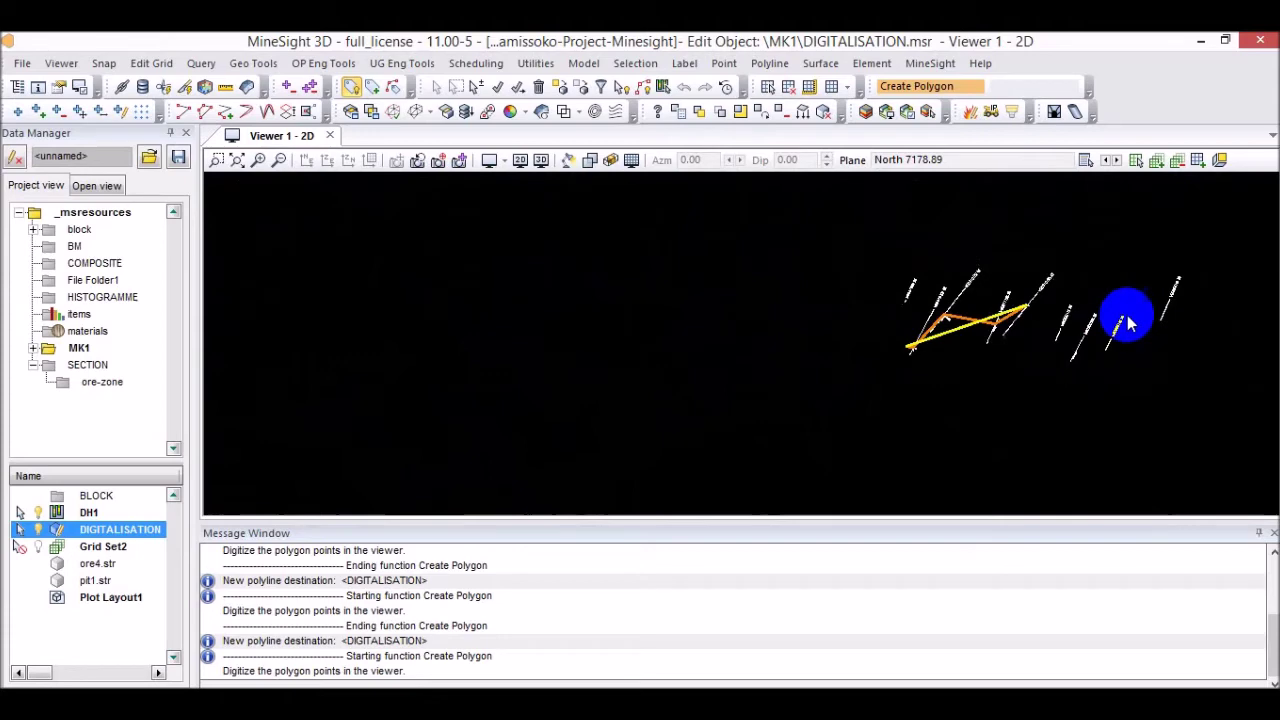
{"action": "scroll", "coordinate": [1126, 317], "scroll_direction": "up", "scroll_amount": 4}
{"action": "scroll", "coordinate": [803, 294], "scroll_direction": "down", "scroll_amount": 3}
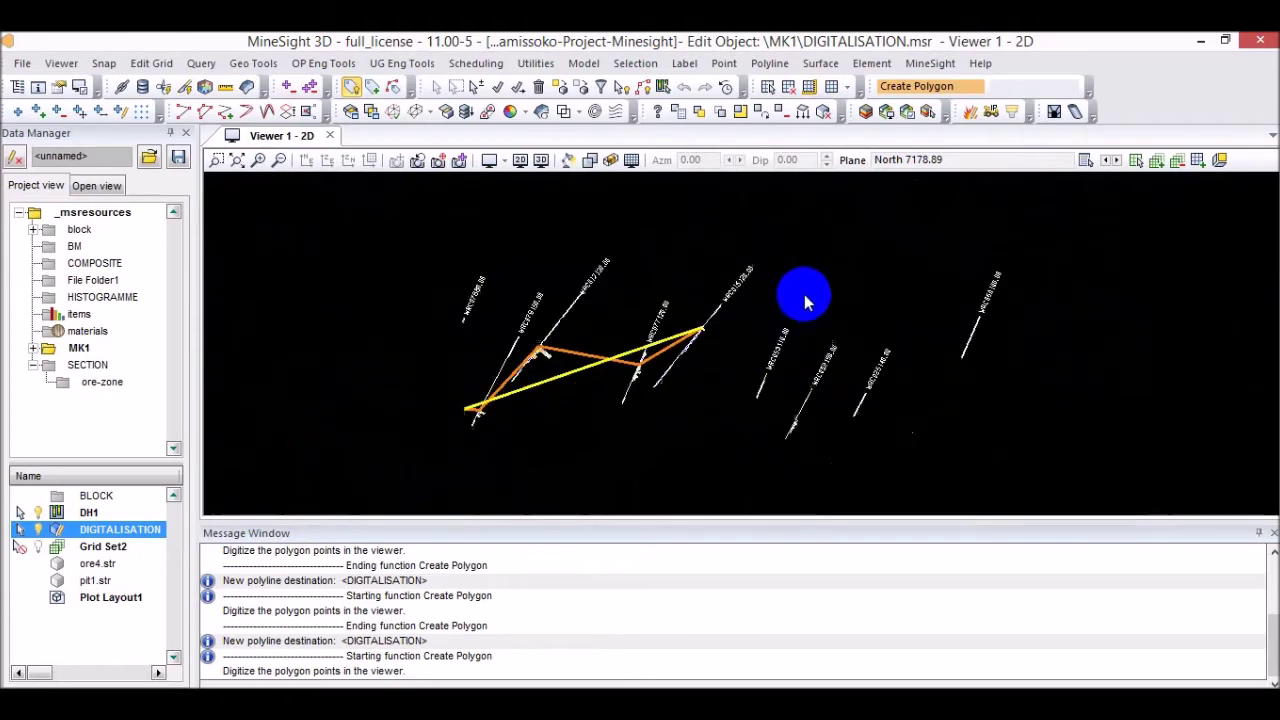
{"action": "scroll", "coordinate": [785, 415], "scroll_direction": "up", "scroll_amount": 1}
{"action": "scroll", "coordinate": [785, 415], "scroll_direction": "up", "scroll_amount": 1}
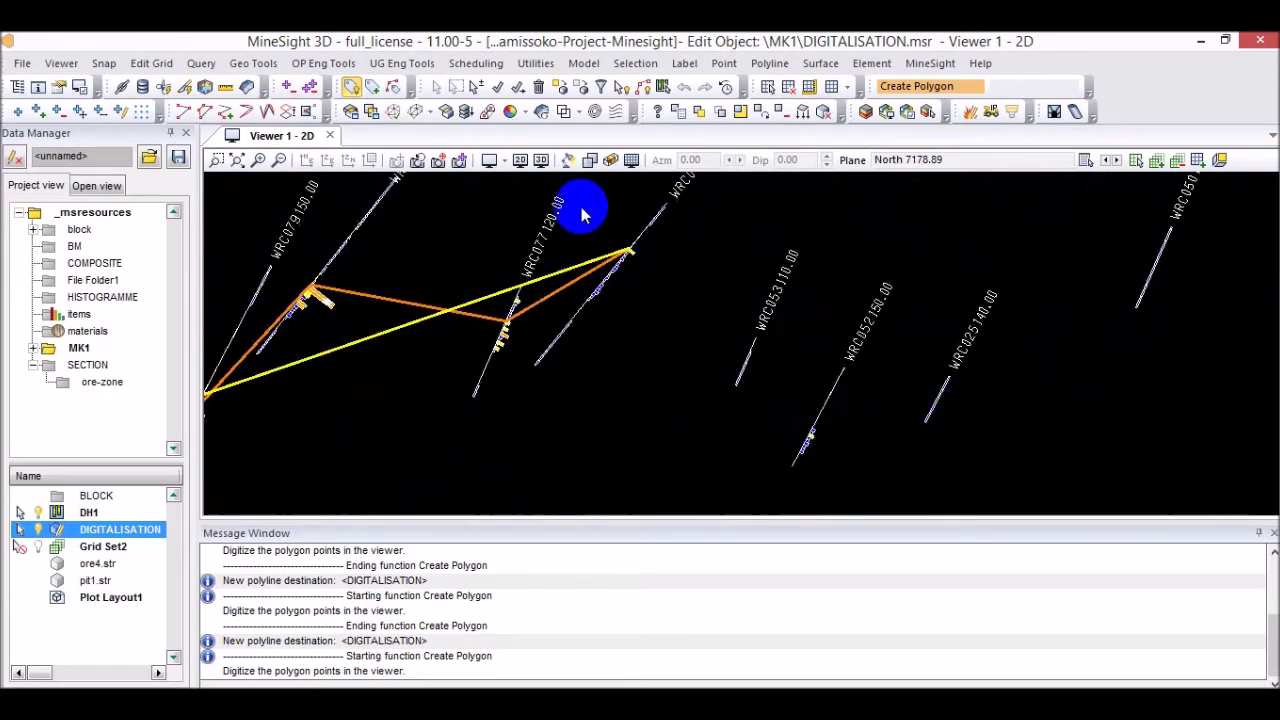
{"action": "scroll", "coordinate": [580, 245], "scroll_direction": "up", "scroll_amount": 1}
{"action": "scroll", "coordinate": [634, 266], "scroll_direction": "up", "scroll_amount": 1}
{"action": "scroll", "coordinate": [737, 294], "scroll_direction": "up", "scroll_amount": 1}
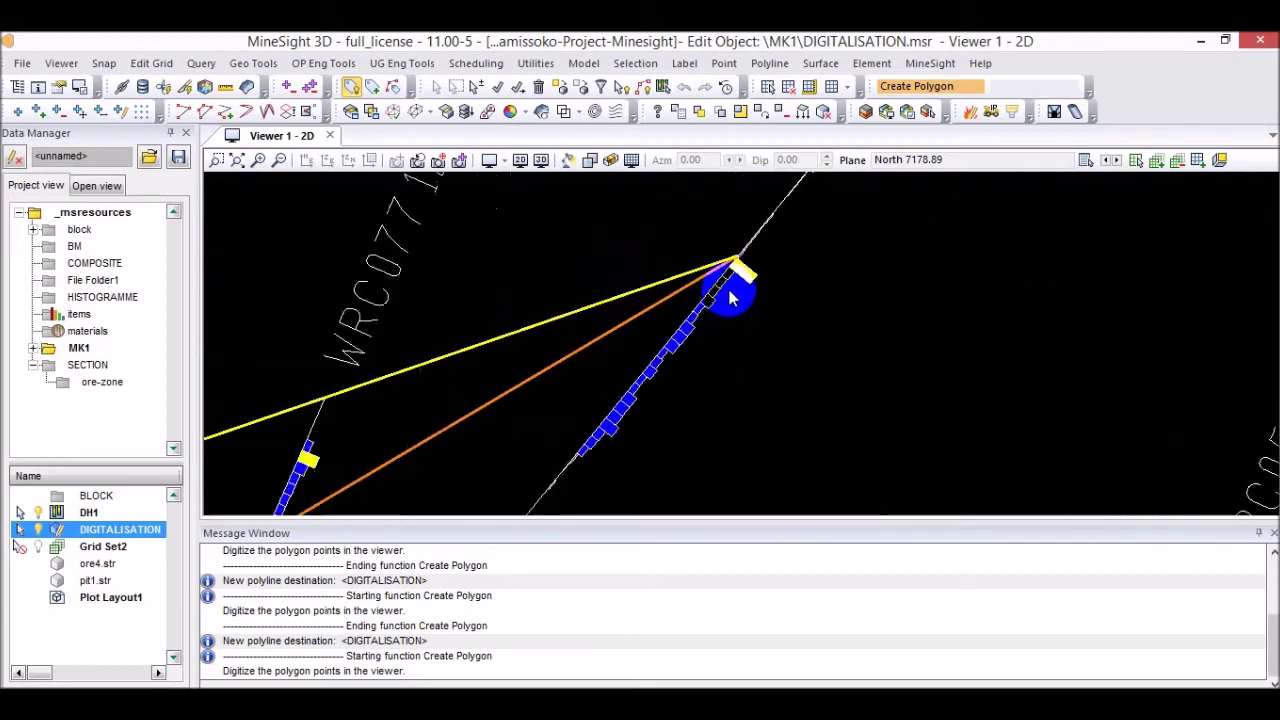
{"action": "scroll", "coordinate": [737, 294], "scroll_direction": "up", "scroll_amount": 1}
{"action": "left_click", "coordinate": [826, 237]}
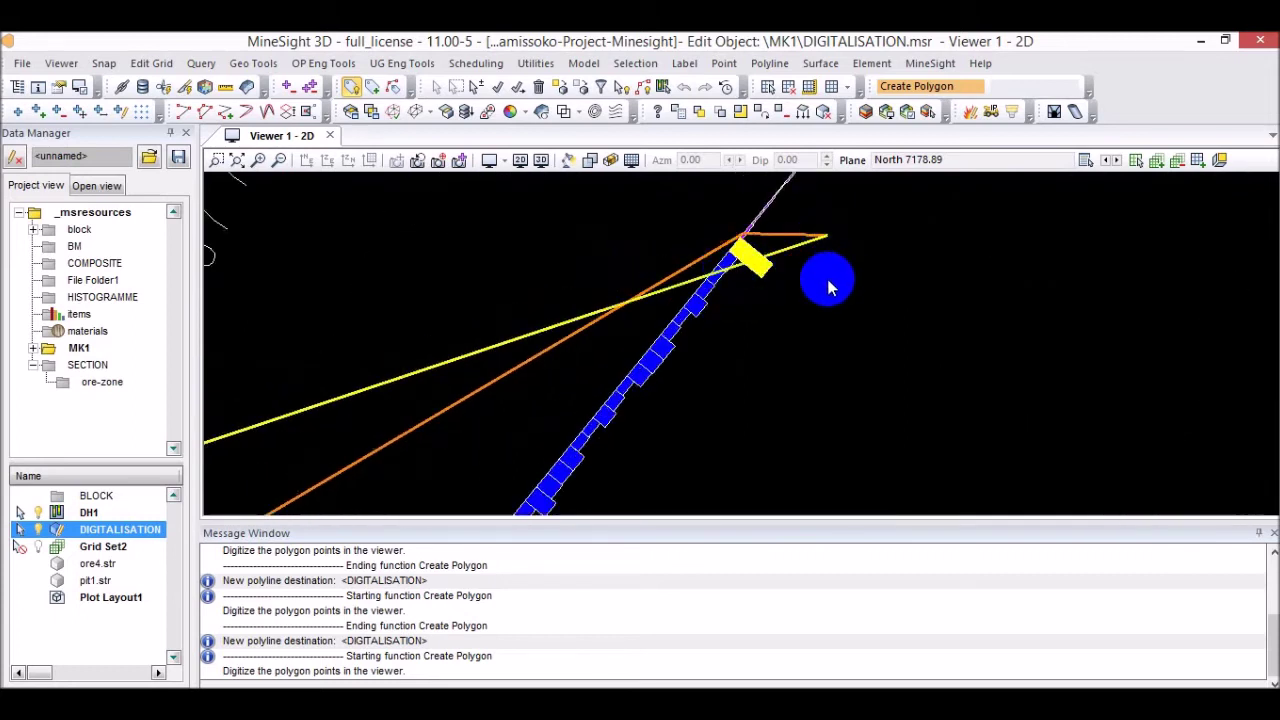
{"action": "left_click", "coordinate": [828, 285]}
{"action": "scroll", "coordinate": [735, 262], "scroll_direction": "down", "scroll_amount": 3}
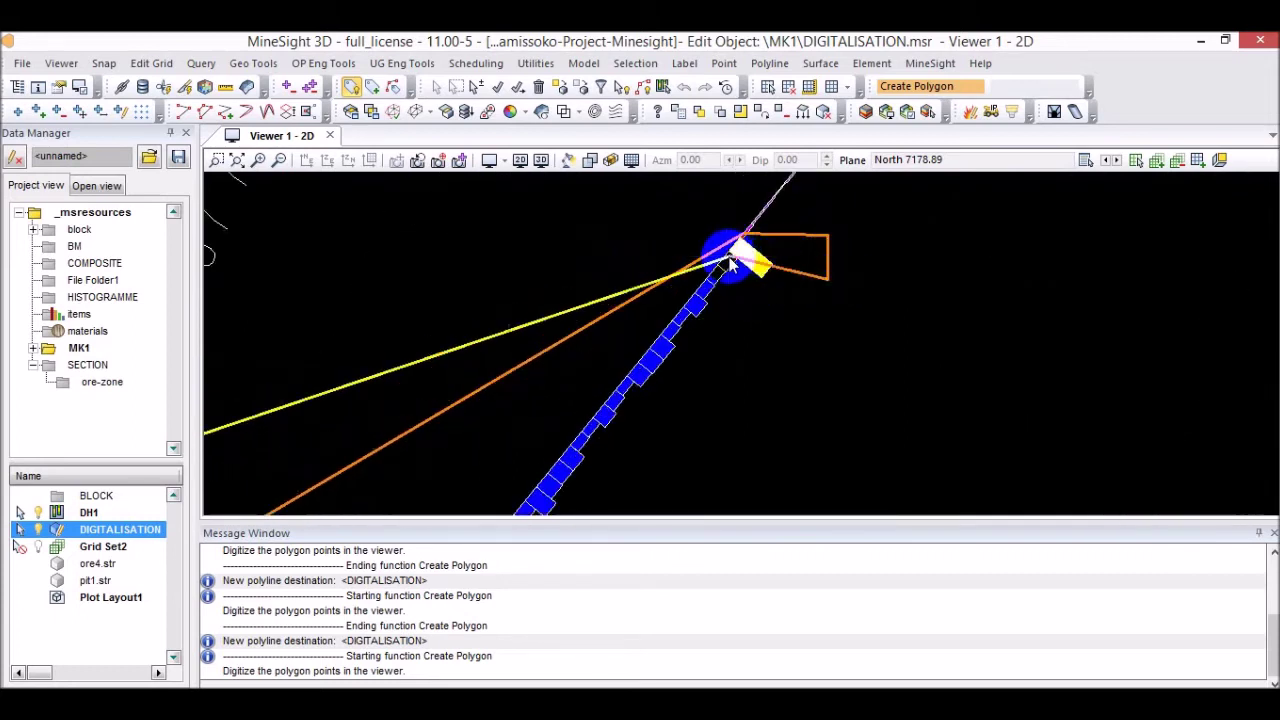
Run the polygon's lower edge to the base of the lowest yellow interval on WRC077 and the base of the lower orange intervals on WRC012.
{"action": "scroll", "coordinate": [600, 320], "scroll_direction": "up", "scroll_amount": 4}
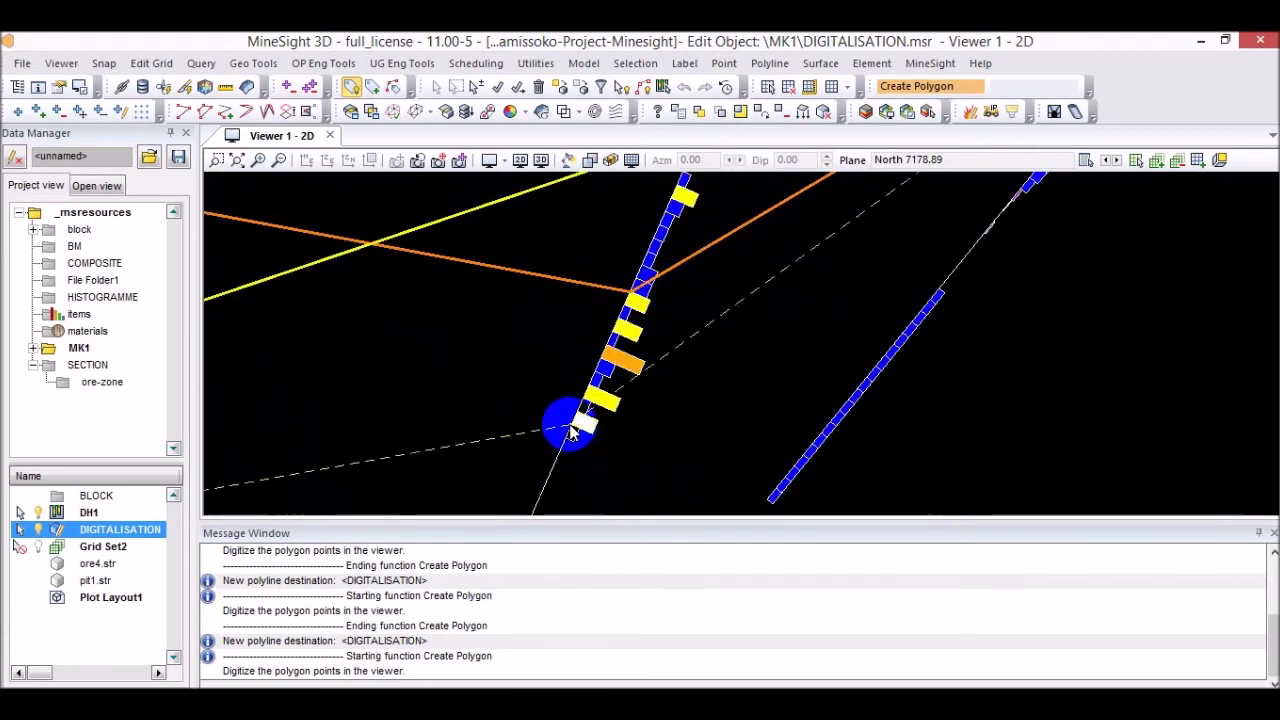
{"action": "scroll", "coordinate": [572, 432], "scroll_direction": "down", "scroll_amount": 5}
{"action": "scroll", "coordinate": [503, 372], "scroll_direction": "up", "scroll_amount": 5}
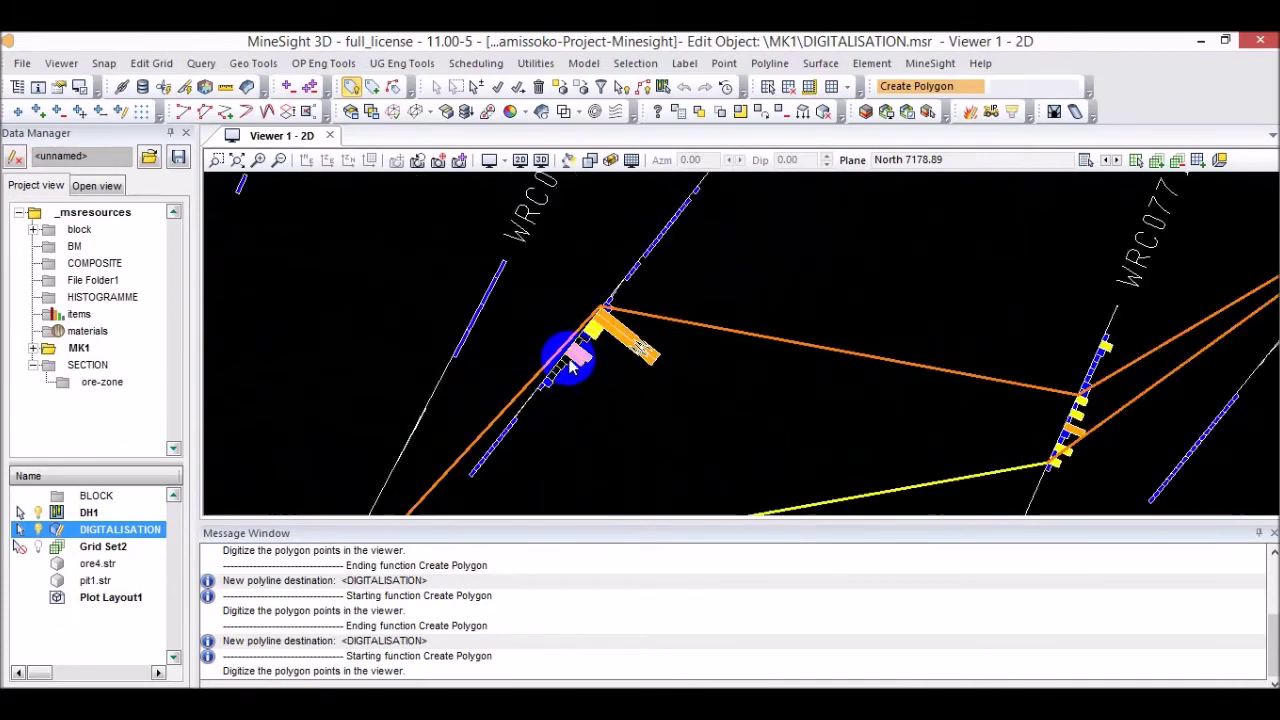
{"action": "scroll", "coordinate": [572, 368], "scroll_direction": "up", "scroll_amount": 2}
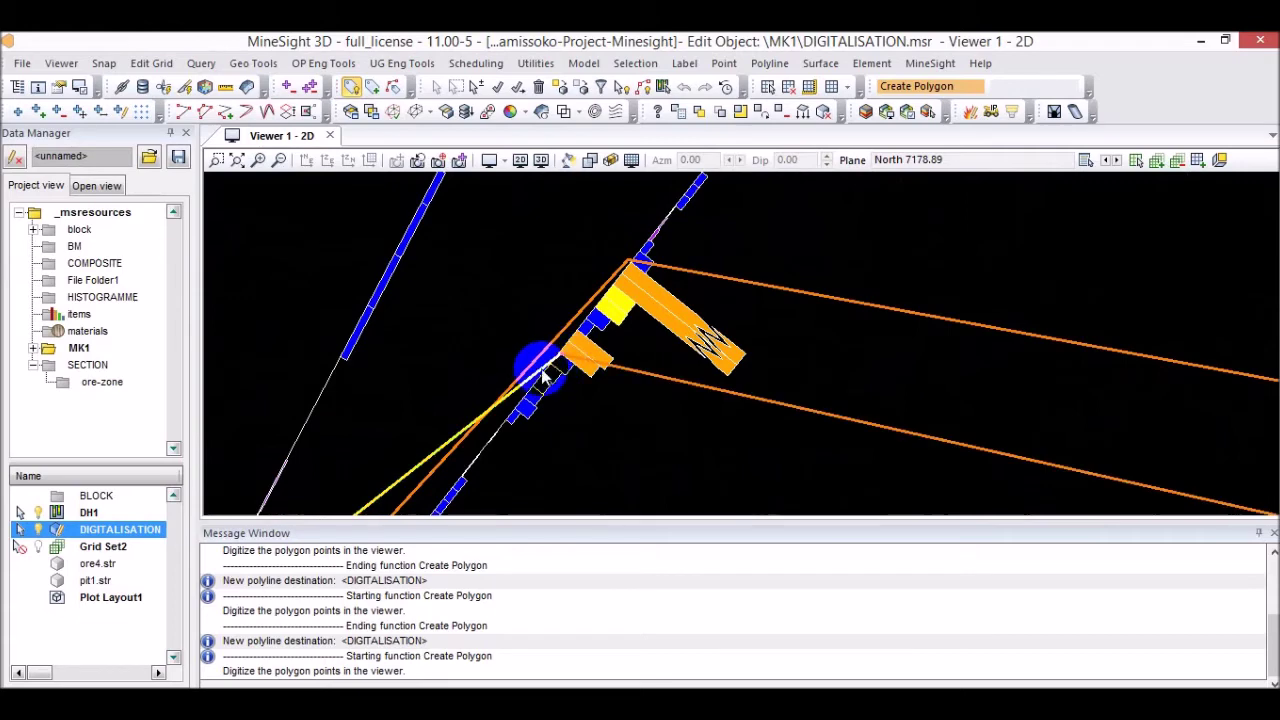
{"action": "scroll", "coordinate": [555, 370], "scroll_direction": "down", "scroll_amount": 5}
Snap the lower edge to the base of the yellow interval on drillhole WRC079 and close the polygon at its starting point west of the hole.
{"action": "scroll", "coordinate": [530, 390], "scroll_direction": "up", "scroll_amount": 6}
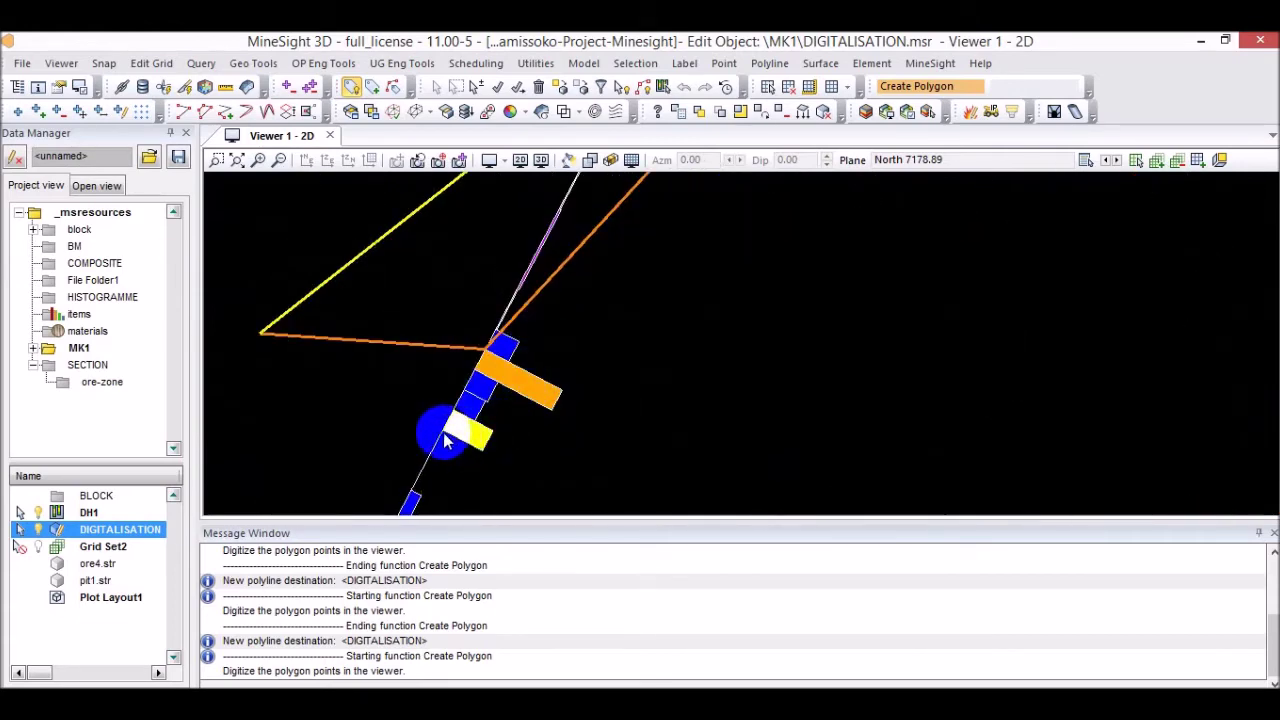
{"action": "left_click", "coordinate": [445, 430]}
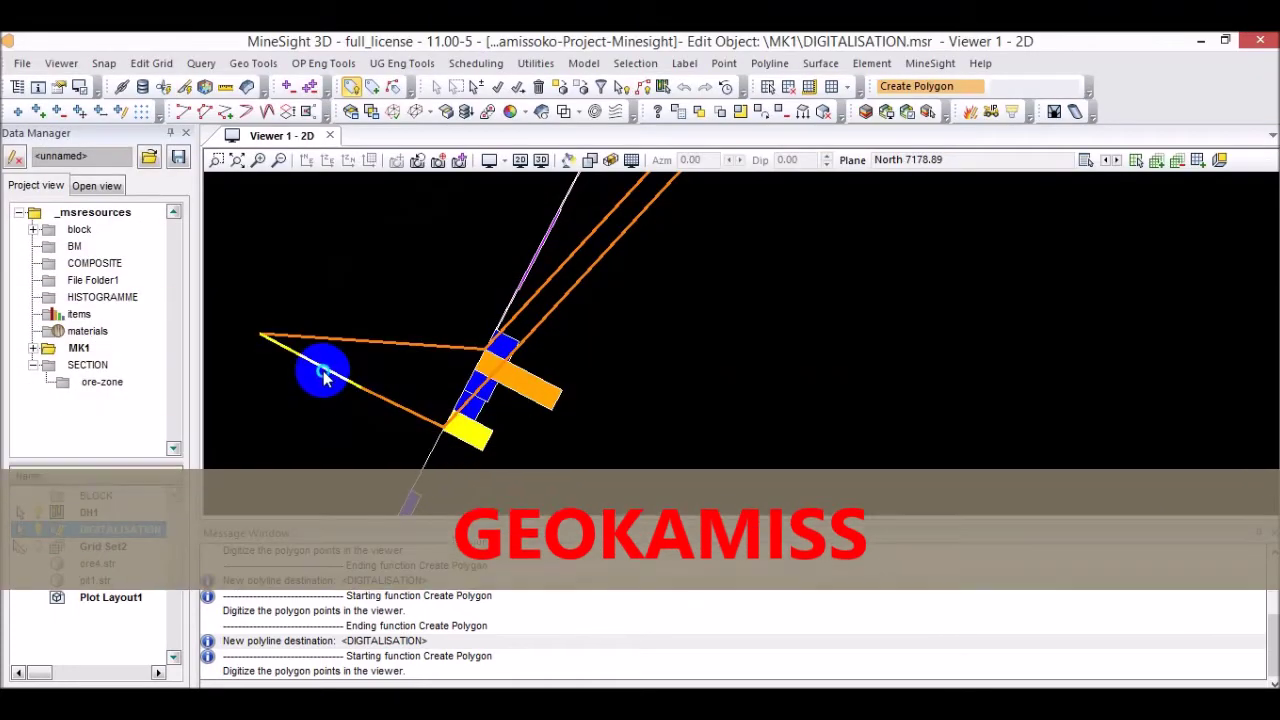
{"action": "right_click", "coordinate": [322, 371]}
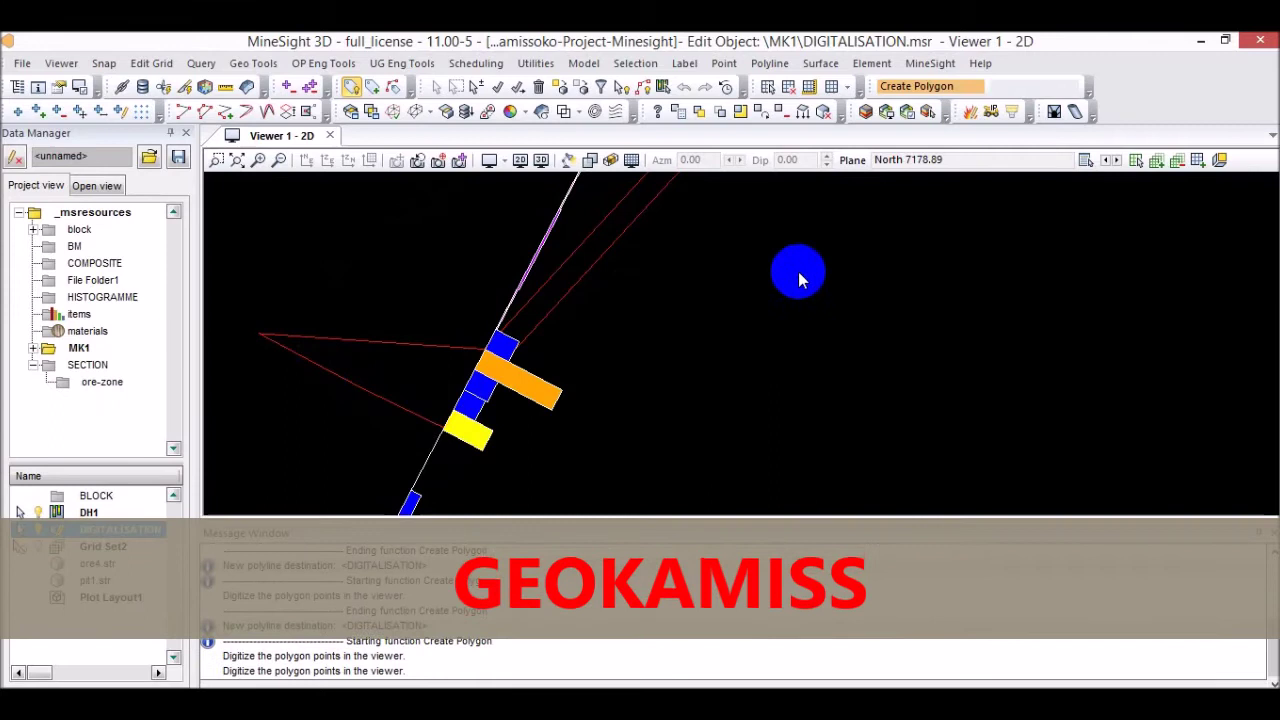
Move the 2D view to the North 7238.89 section plane and show its drillholes.
{"action": "left_click", "coordinate": [1112, 161]}
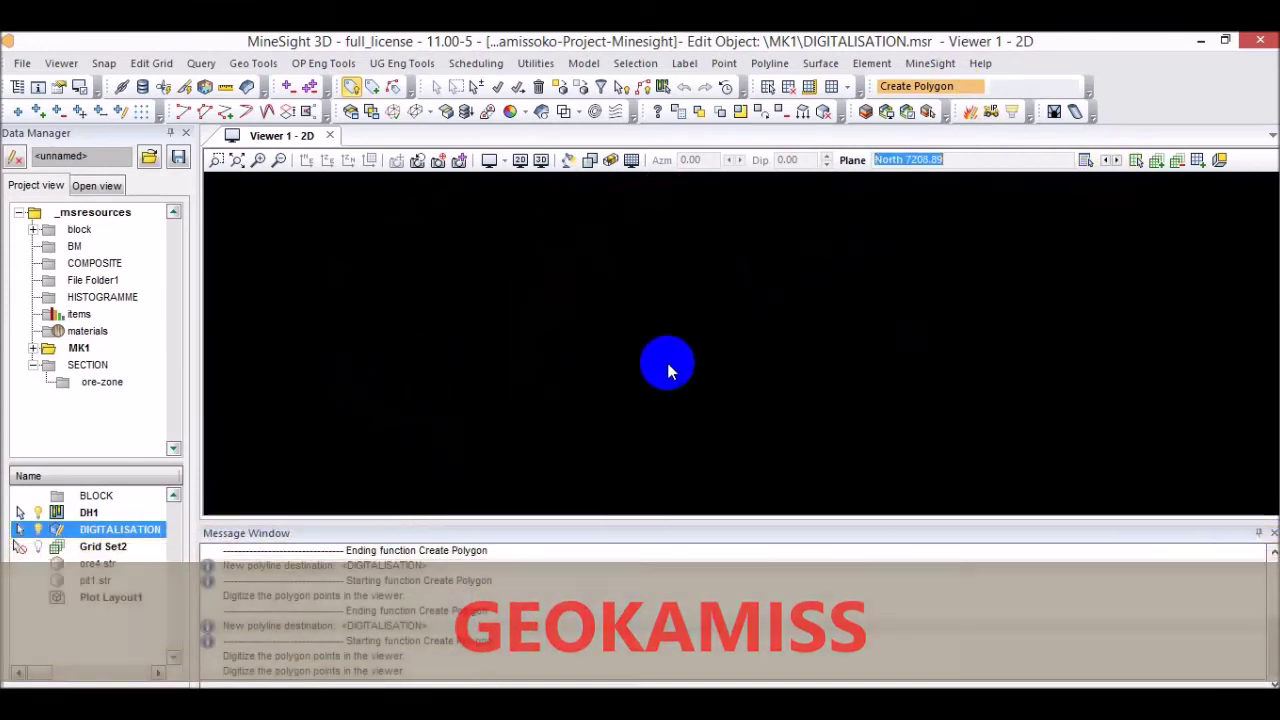
{"action": "left_click", "coordinate": [1116, 163]}
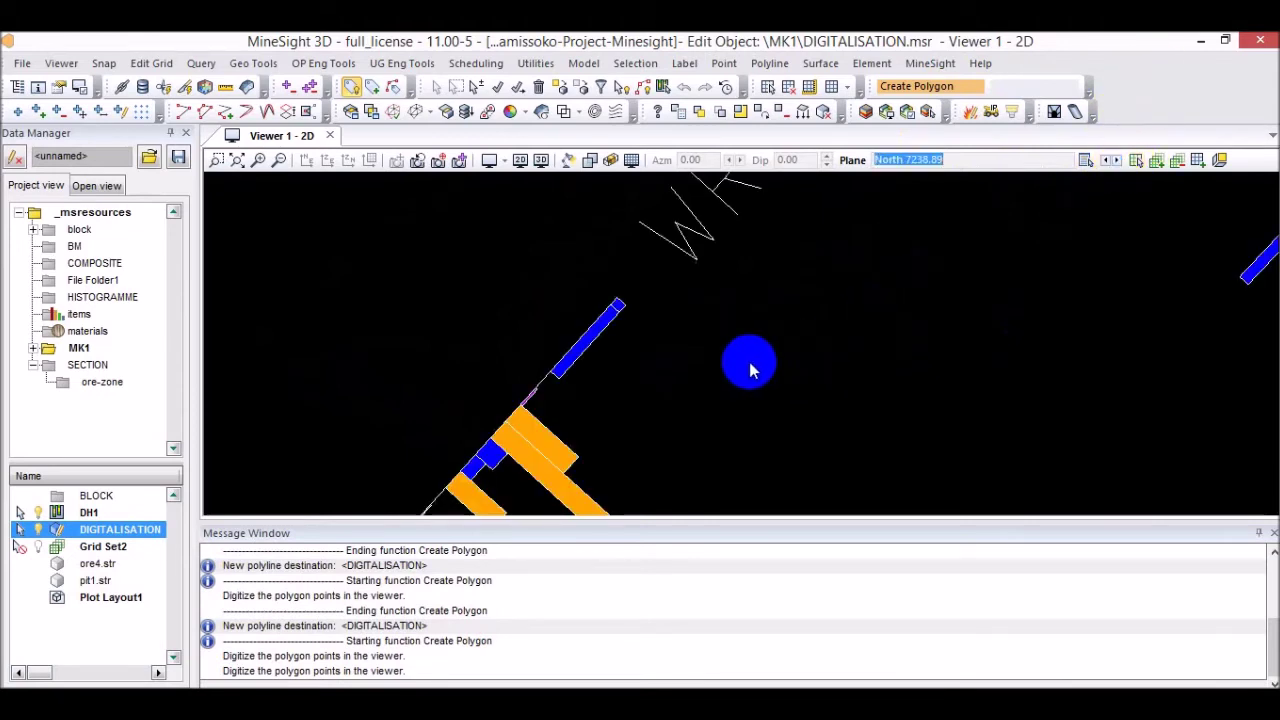
{"action": "left_click", "coordinate": [279, 165]}
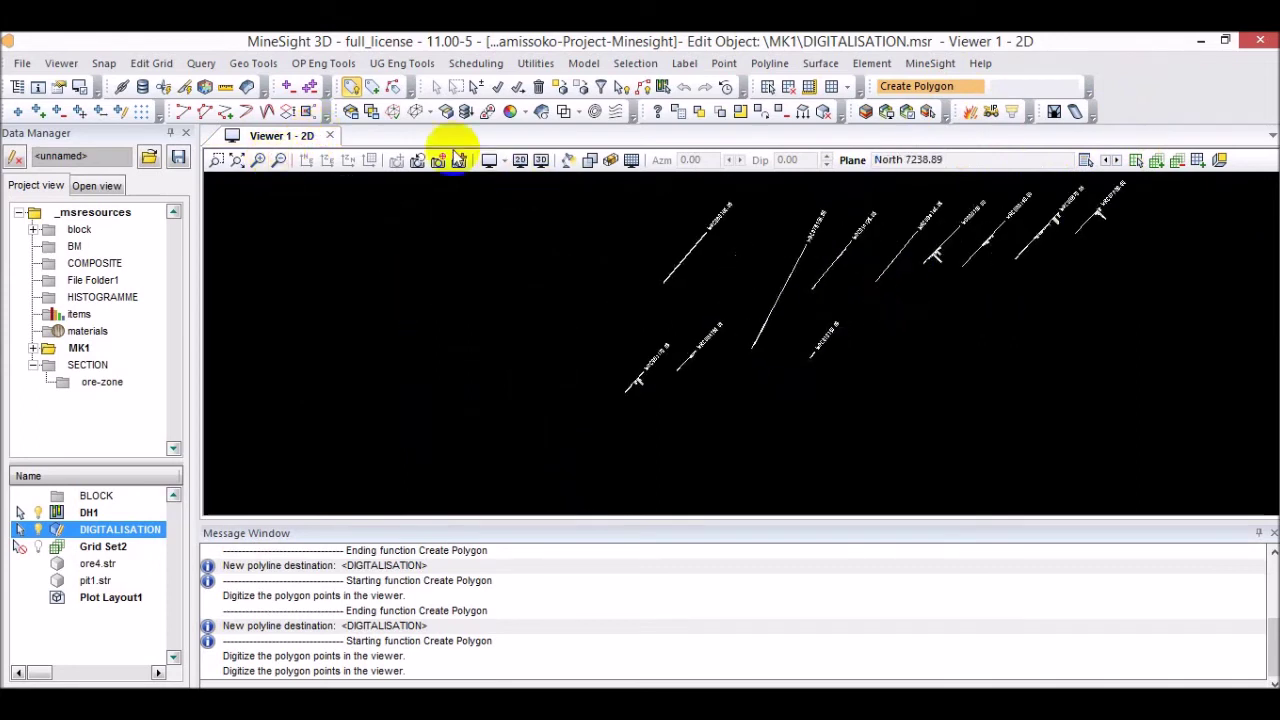
{"action": "left_click", "coordinate": [258, 162]}
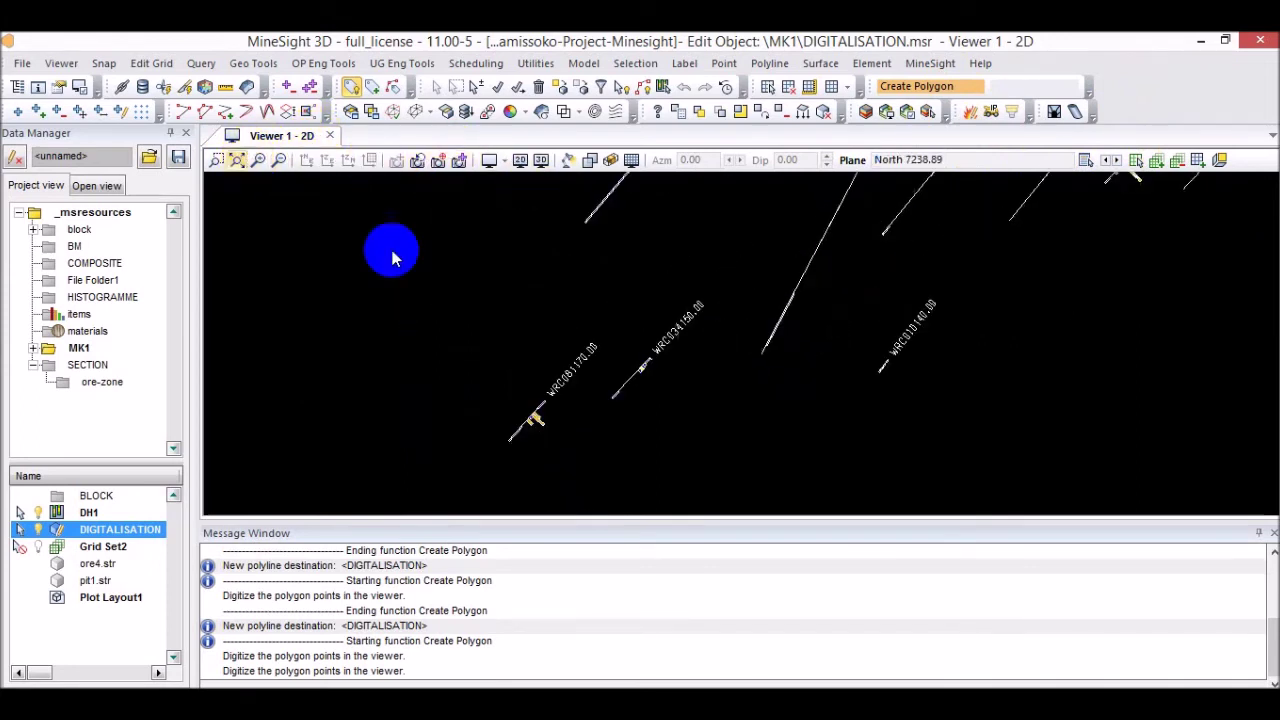
Start a polygon west of drillhole WRC081 and snap its second point to the top of the hole's upper orange intervals.
{"action": "scroll", "coordinate": [1003, 303], "scroll_direction": "down", "scroll_amount": 4}
{"action": "scroll", "coordinate": [1103, 313], "scroll_direction": "up", "scroll_amount": 5}
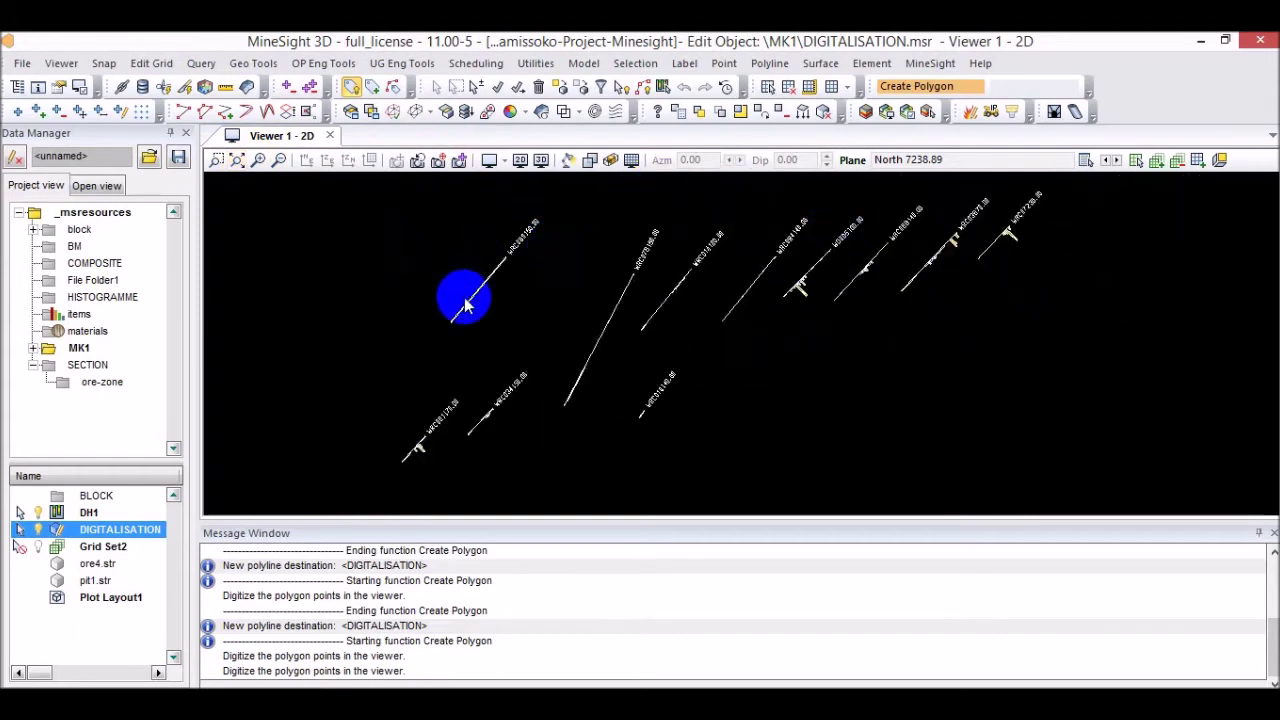
{"action": "scroll", "coordinate": [464, 305], "scroll_direction": "up", "scroll_amount": 2}
{"action": "scroll", "coordinate": [590, 266], "scroll_direction": "down", "scroll_amount": 3}
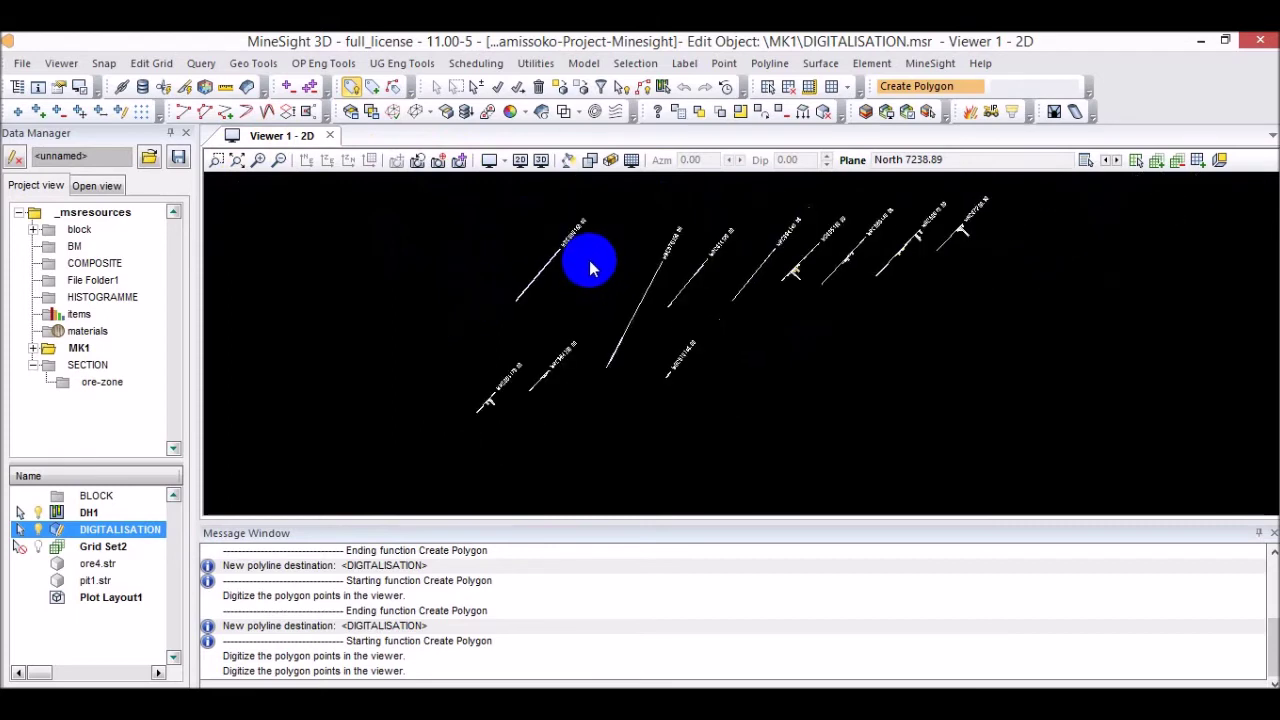
{"action": "scroll", "coordinate": [507, 375], "scroll_direction": "up", "scroll_amount": 2}
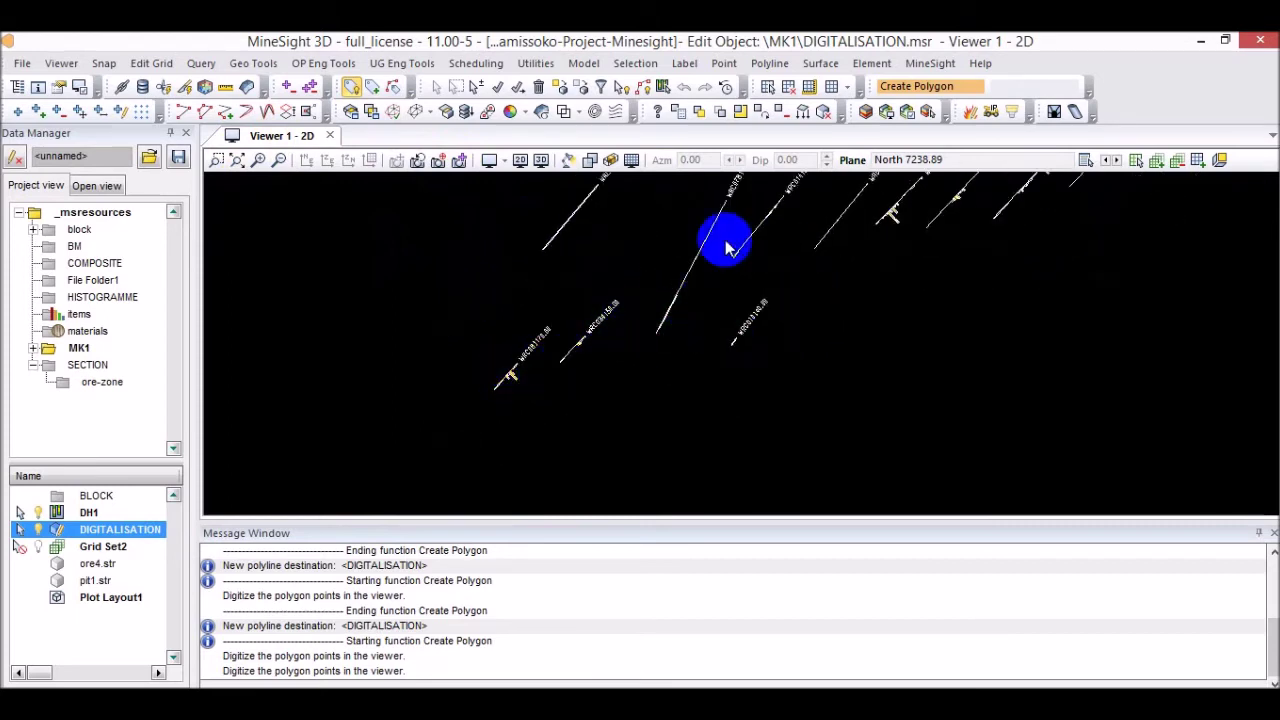
{"action": "scroll", "coordinate": [726, 276], "scroll_direction": "down", "scroll_amount": 3}
{"action": "scroll", "coordinate": [650, 328], "scroll_direction": "up", "scroll_amount": 5}
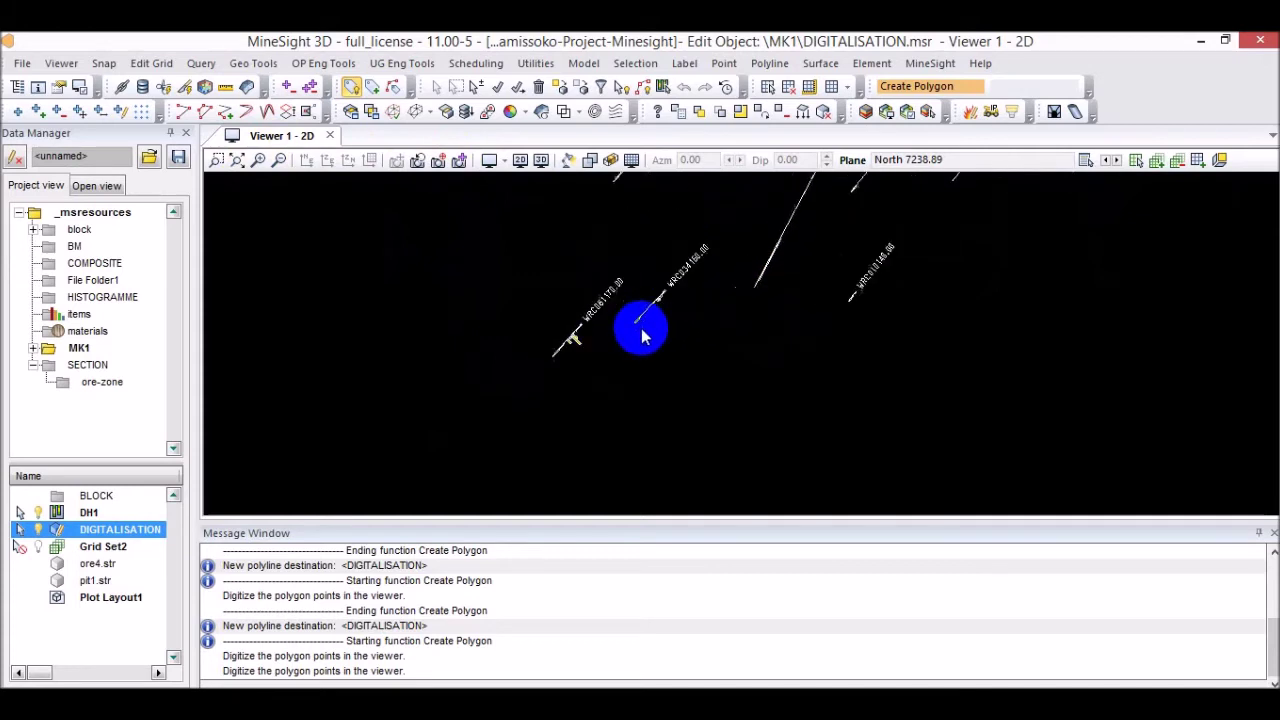
{"action": "scroll", "coordinate": [492, 366], "scroll_direction": "up", "scroll_amount": 2}
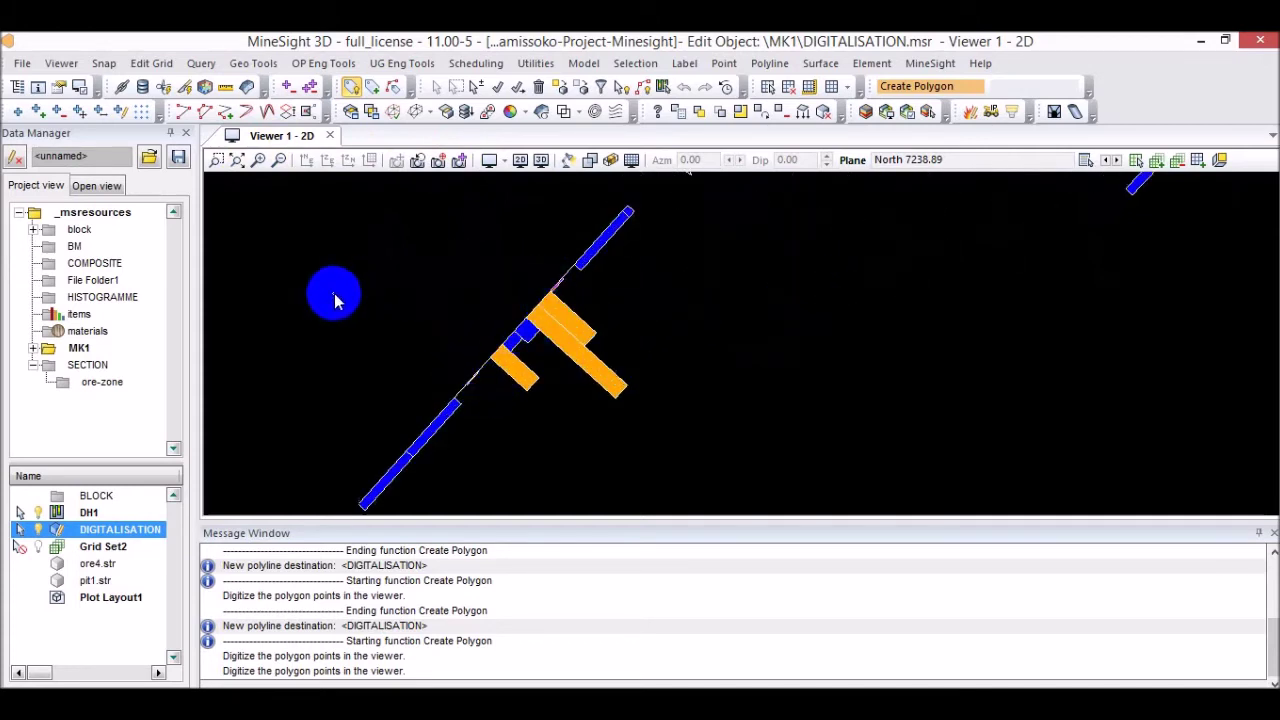
{"action": "left_click", "coordinate": [334, 294]}
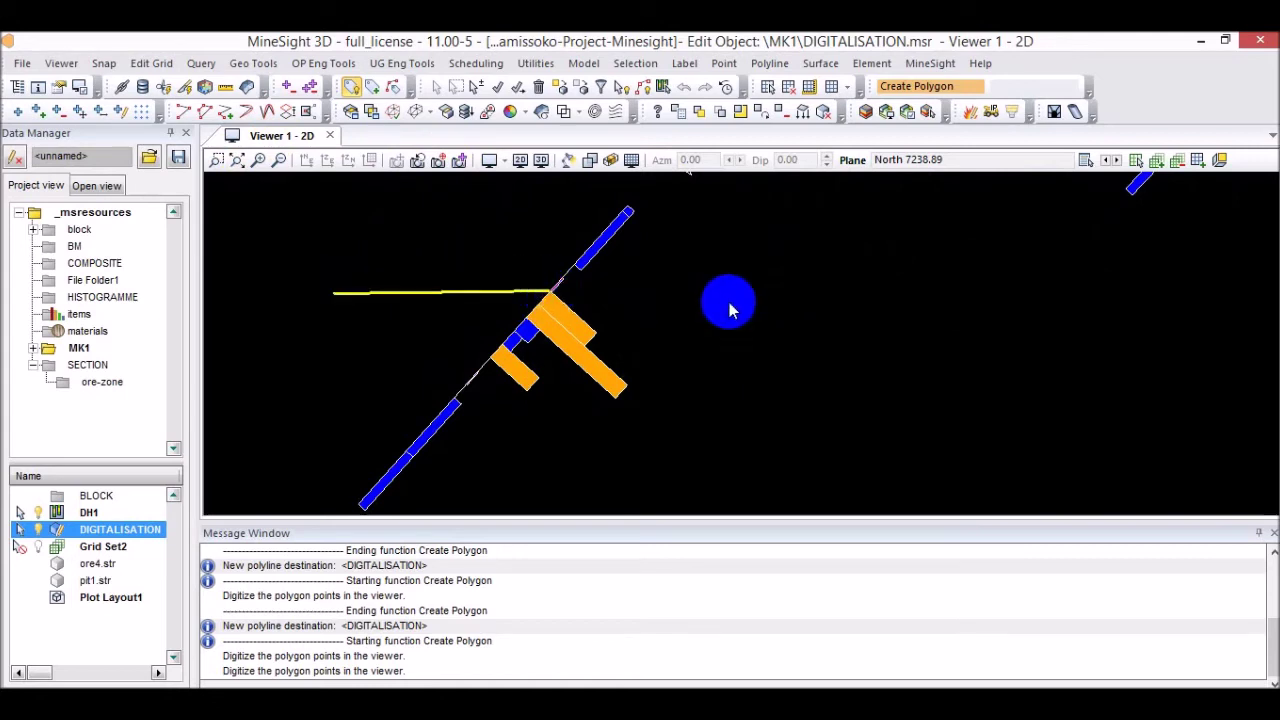
Extend the polygon's upper edge to the top of the yellow interval on drillhole WRC034.
{"action": "scroll", "coordinate": [728, 305], "scroll_direction": "down", "scroll_amount": 3}
{"action": "scroll", "coordinate": [818, 260], "scroll_direction": "up", "scroll_amount": 4}
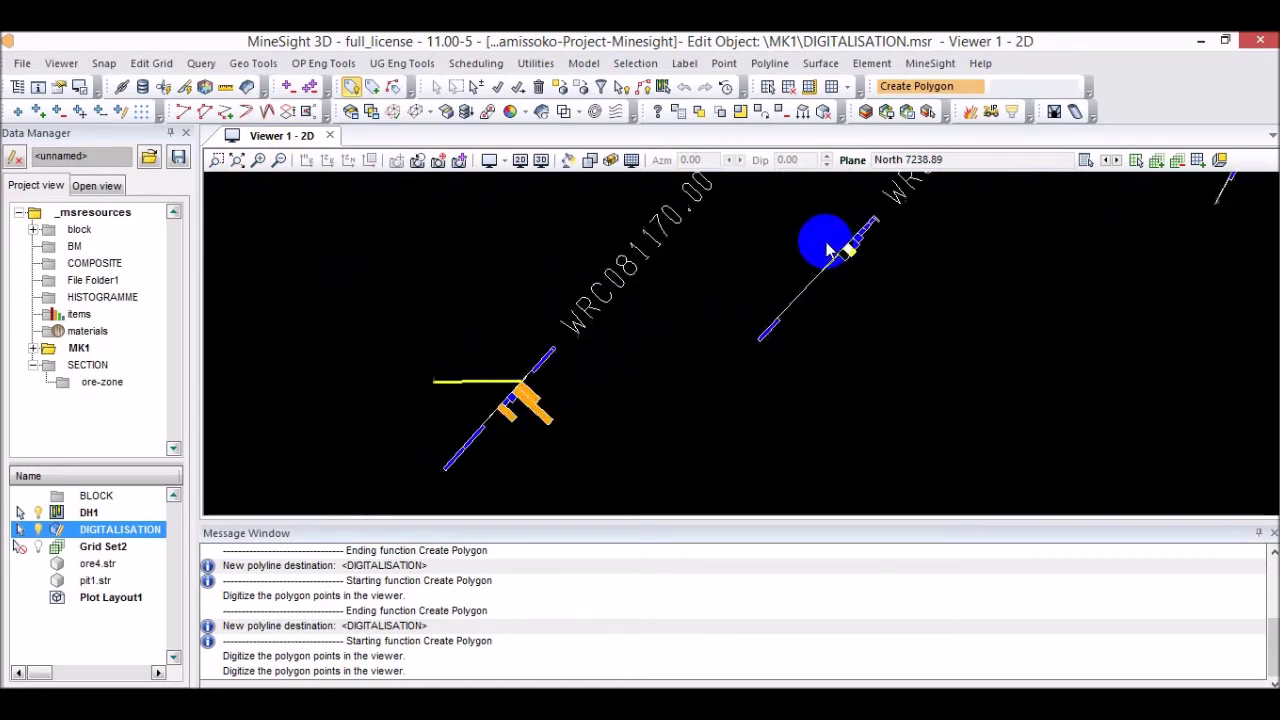
{"action": "scroll", "coordinate": [865, 256], "scroll_direction": "up", "scroll_amount": 3}
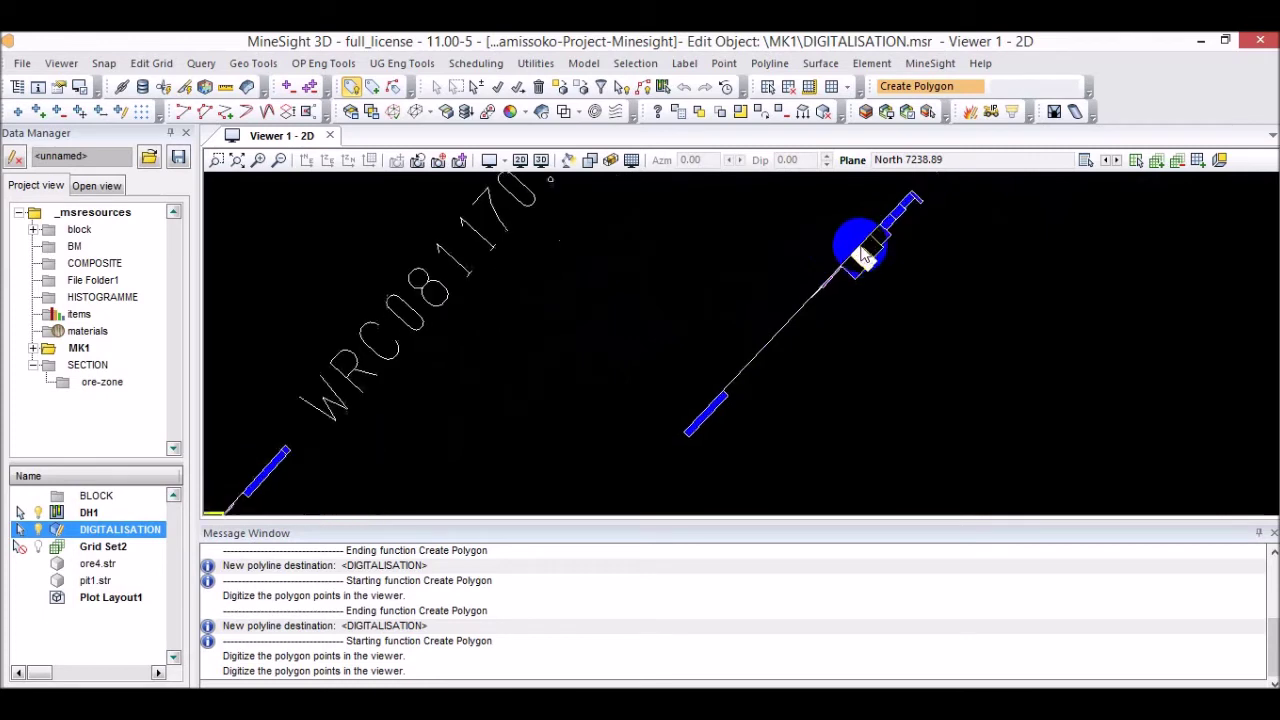
{"action": "scroll", "coordinate": [862, 252], "scroll_direction": "down", "scroll_amount": 5}
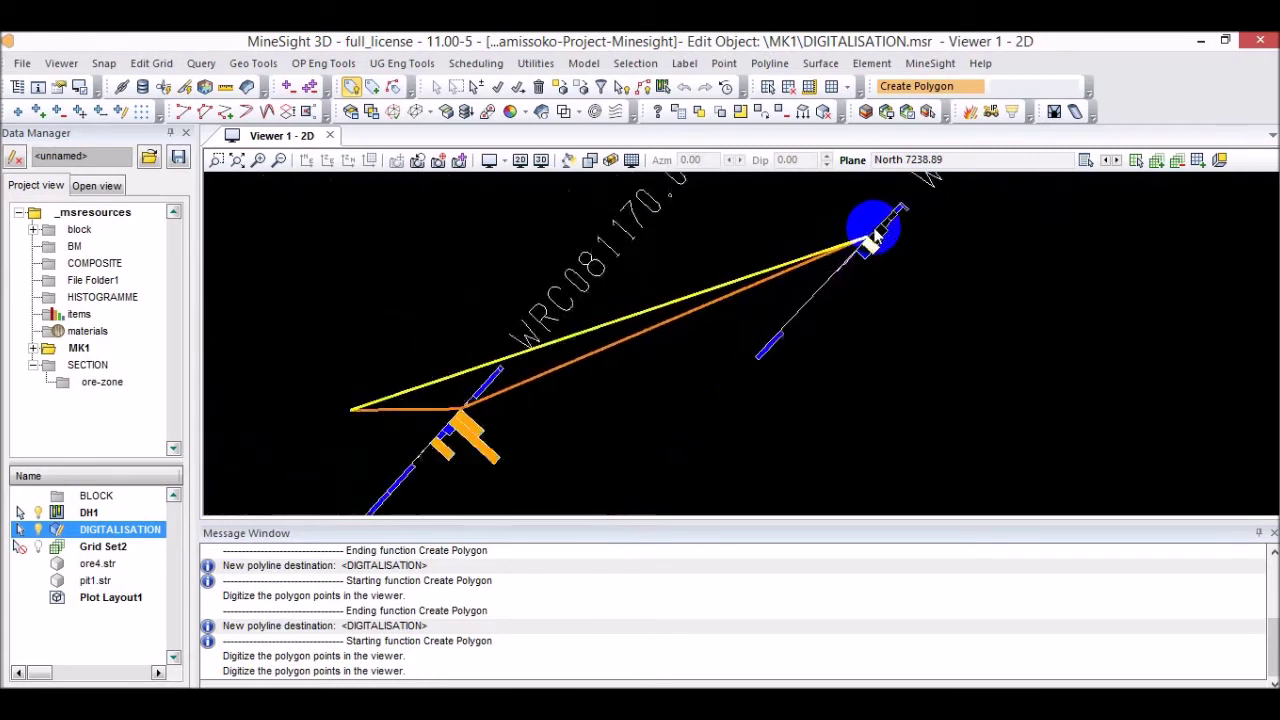
Carry the polygon's upper edge east to the top of the uppermost yellow interval on drillhole WD005.
{"action": "scroll", "coordinate": [876, 222], "scroll_direction": "down", "scroll_amount": 3}
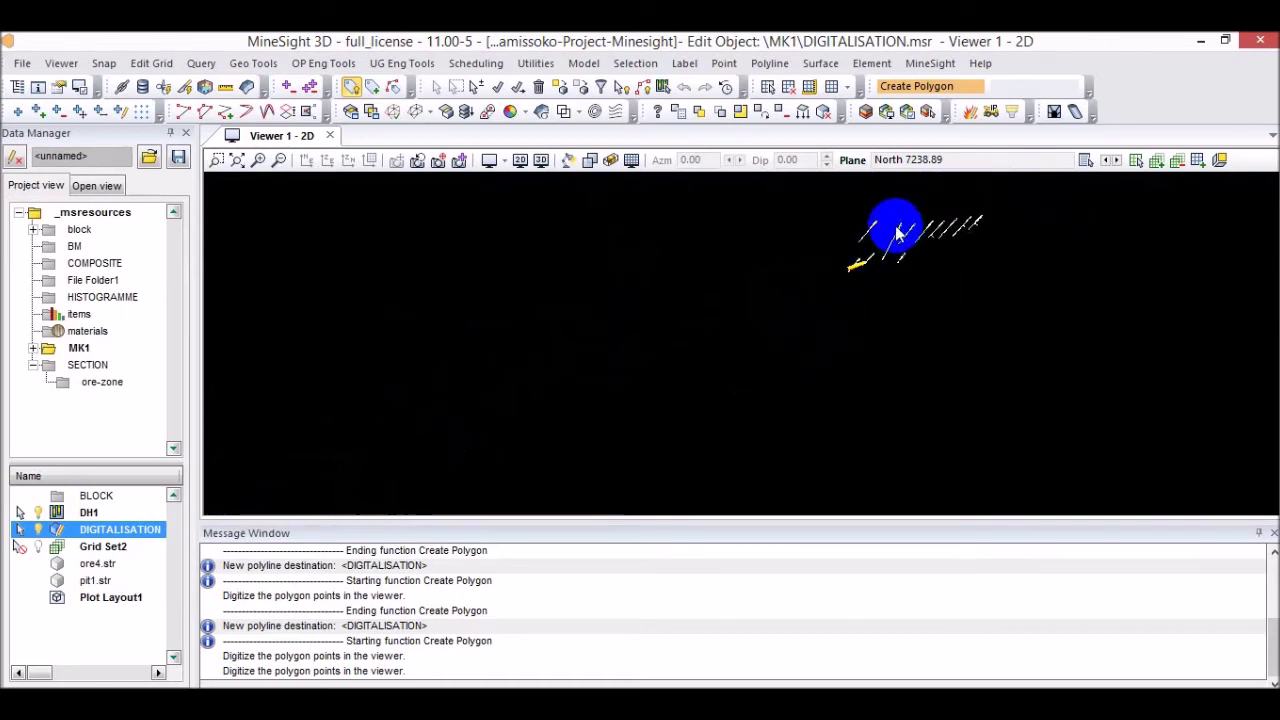
{"action": "scroll", "coordinate": [885, 228], "scroll_direction": "up", "scroll_amount": 4}
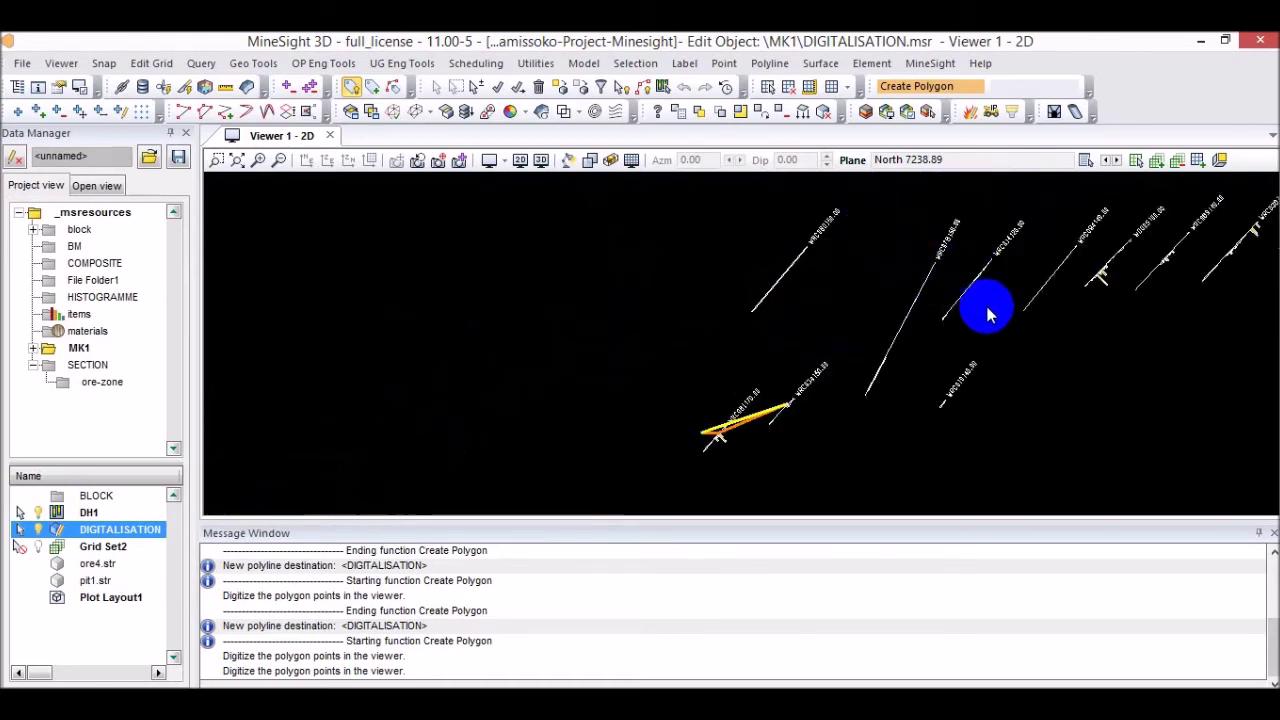
{"action": "scroll", "coordinate": [986, 290], "scroll_direction": "up", "scroll_amount": 3}
{"action": "scroll", "coordinate": [949, 274], "scroll_direction": "down", "scroll_amount": 5}
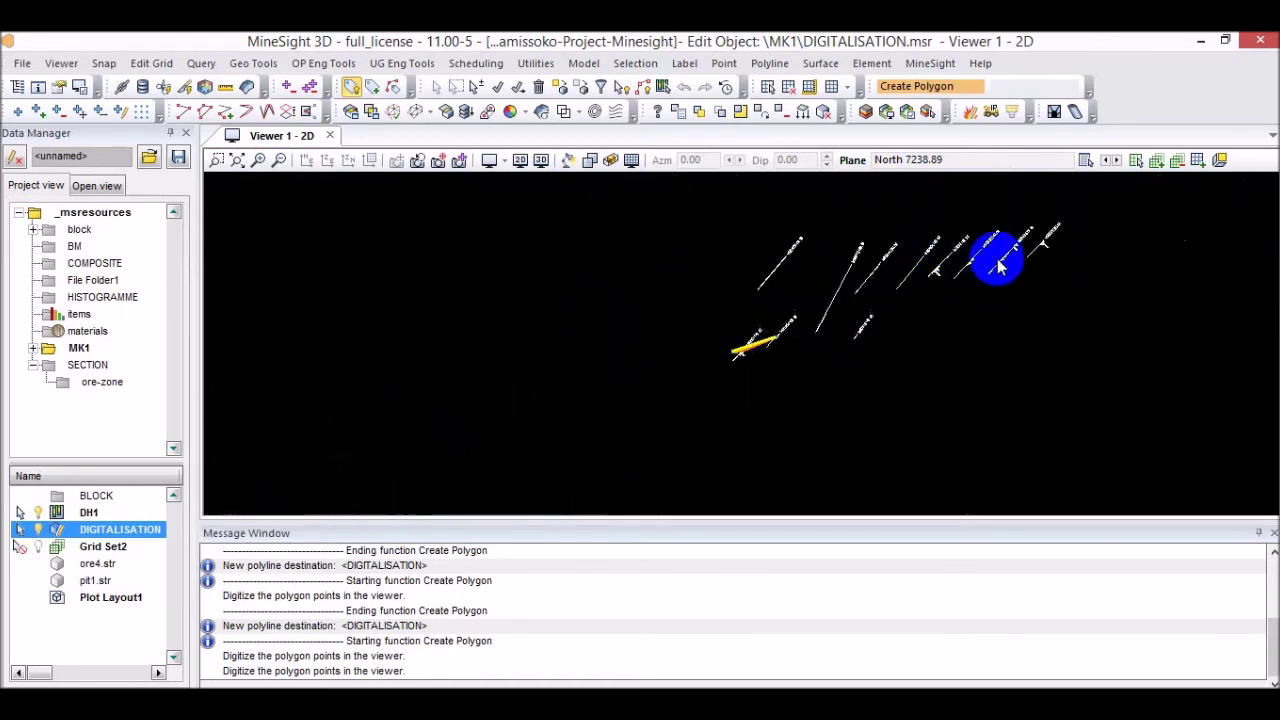
{"action": "scroll", "coordinate": [934, 269], "scroll_direction": "up", "scroll_amount": 5}
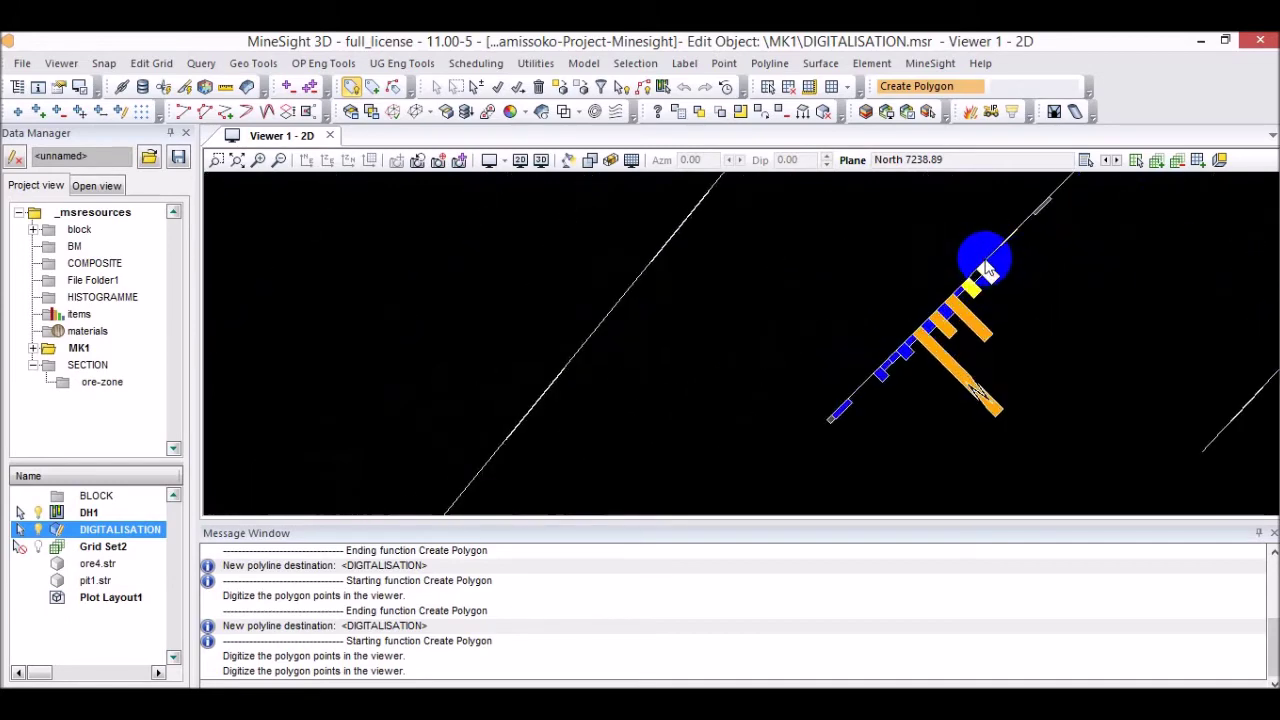
Snap the upper edge to the top of the orange interval on WRC069 and the top of the uppermost orange interval on WRC036.
{"action": "scroll", "coordinate": [1046, 309], "scroll_direction": "down", "scroll_amount": 5}
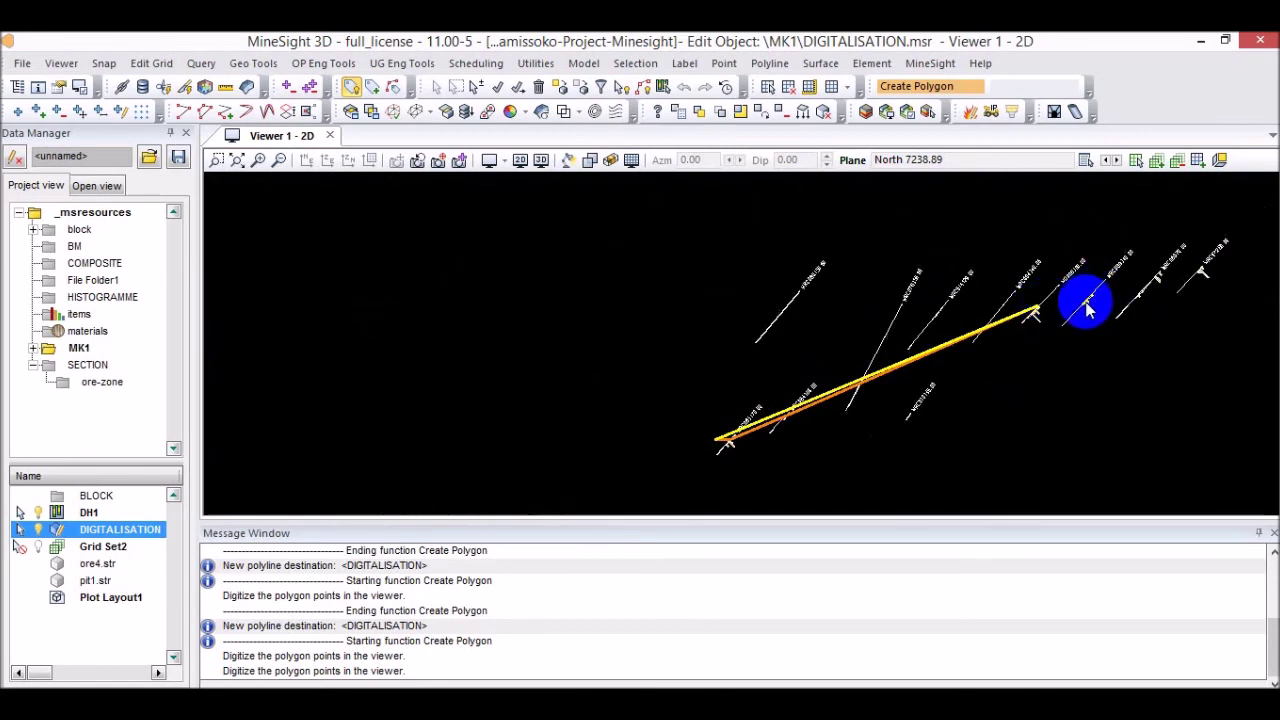
{"action": "scroll", "coordinate": [1088, 310], "scroll_direction": "up", "scroll_amount": 5}
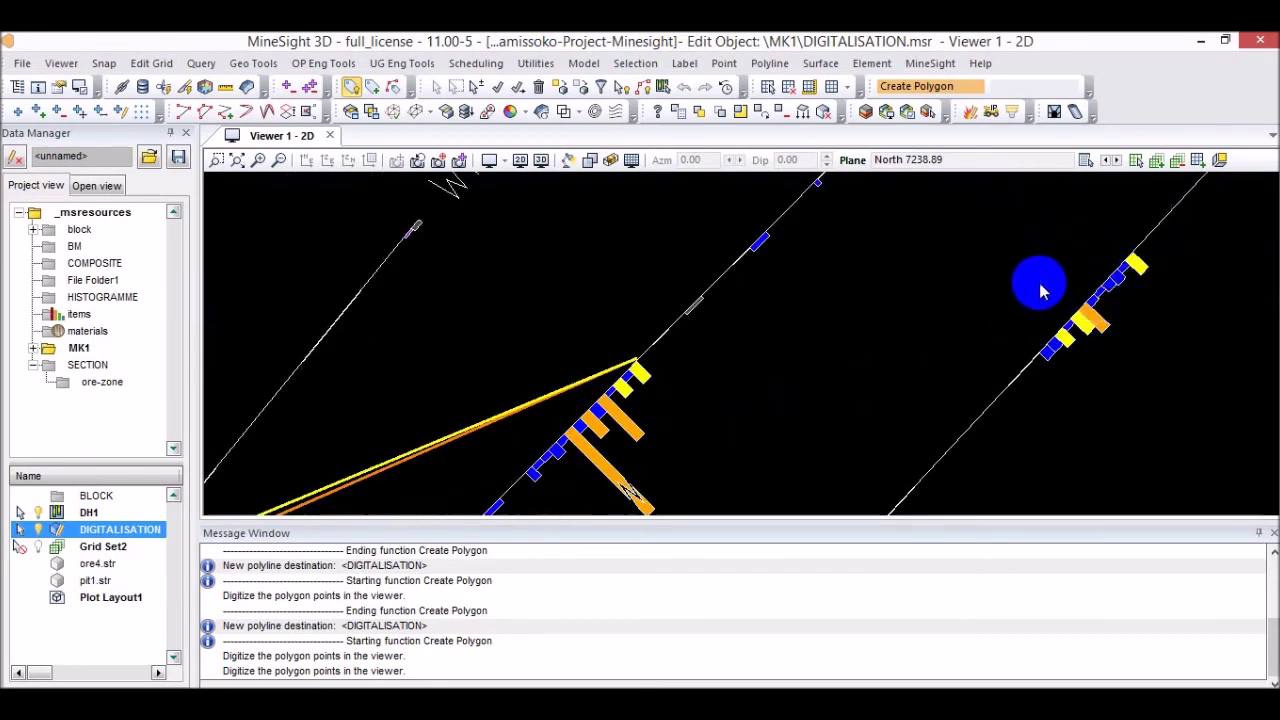
{"action": "scroll", "coordinate": [1040, 276], "scroll_direction": "up", "scroll_amount": 2}
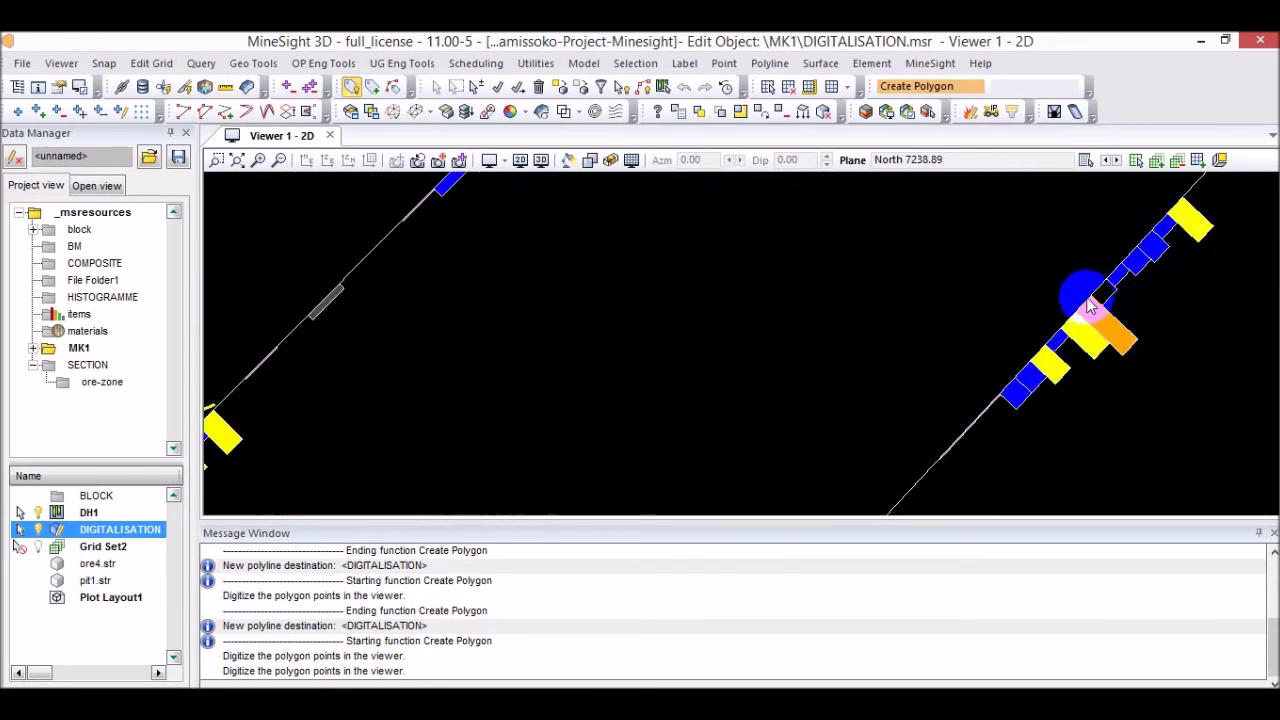
{"action": "scroll", "coordinate": [1095, 300], "scroll_direction": "down", "scroll_amount": 5}
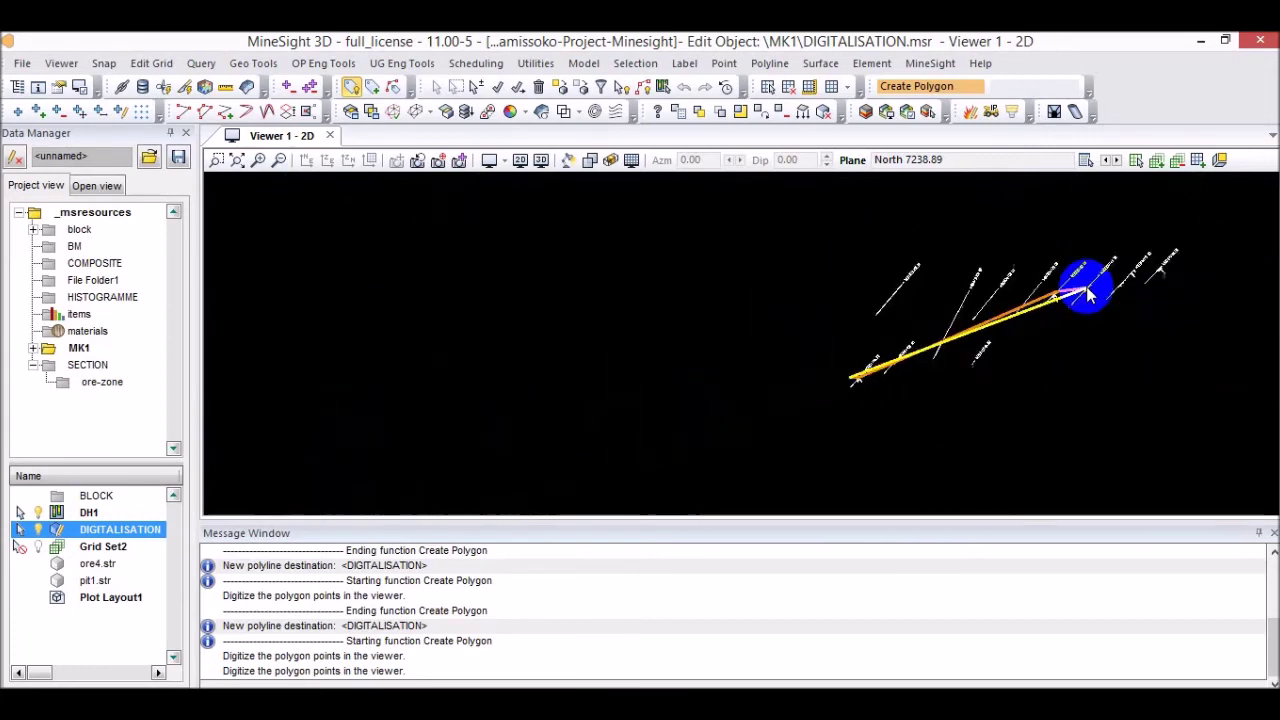
{"action": "scroll", "coordinate": [1110, 282], "scroll_direction": "up", "scroll_amount": 5}
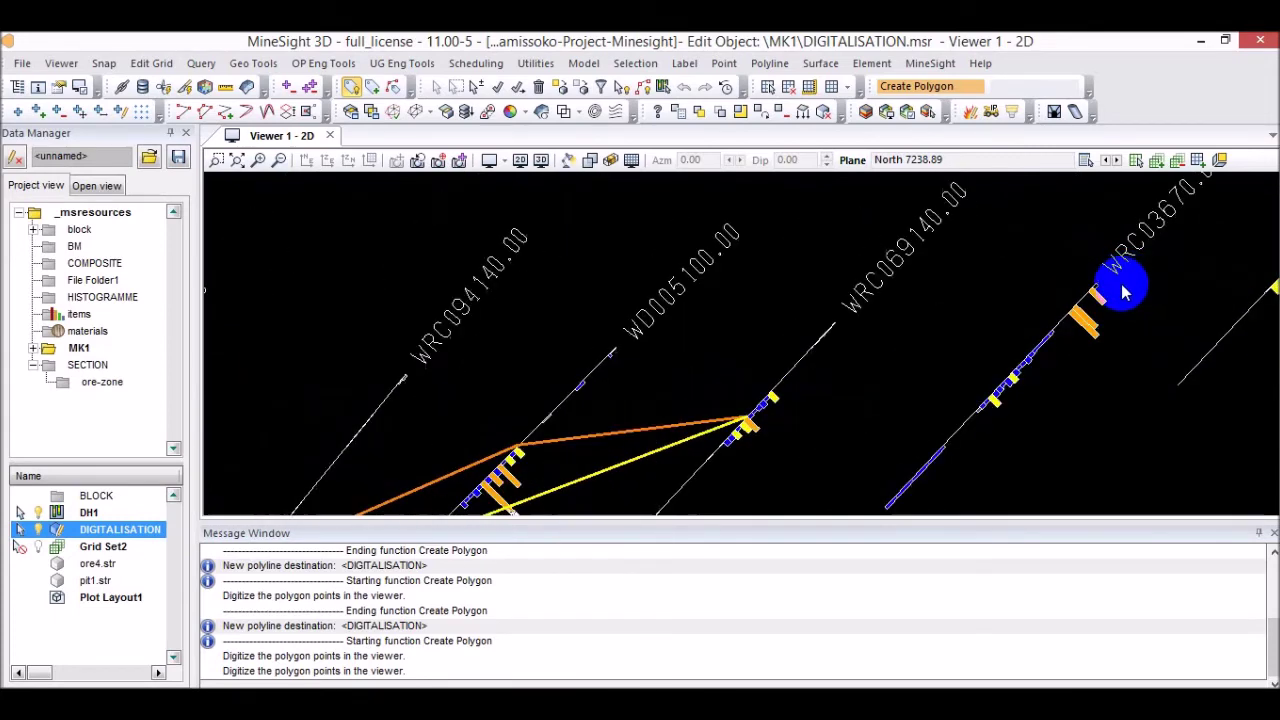
{"action": "scroll", "coordinate": [1080, 258], "scroll_direction": "up", "scroll_amount": 2}
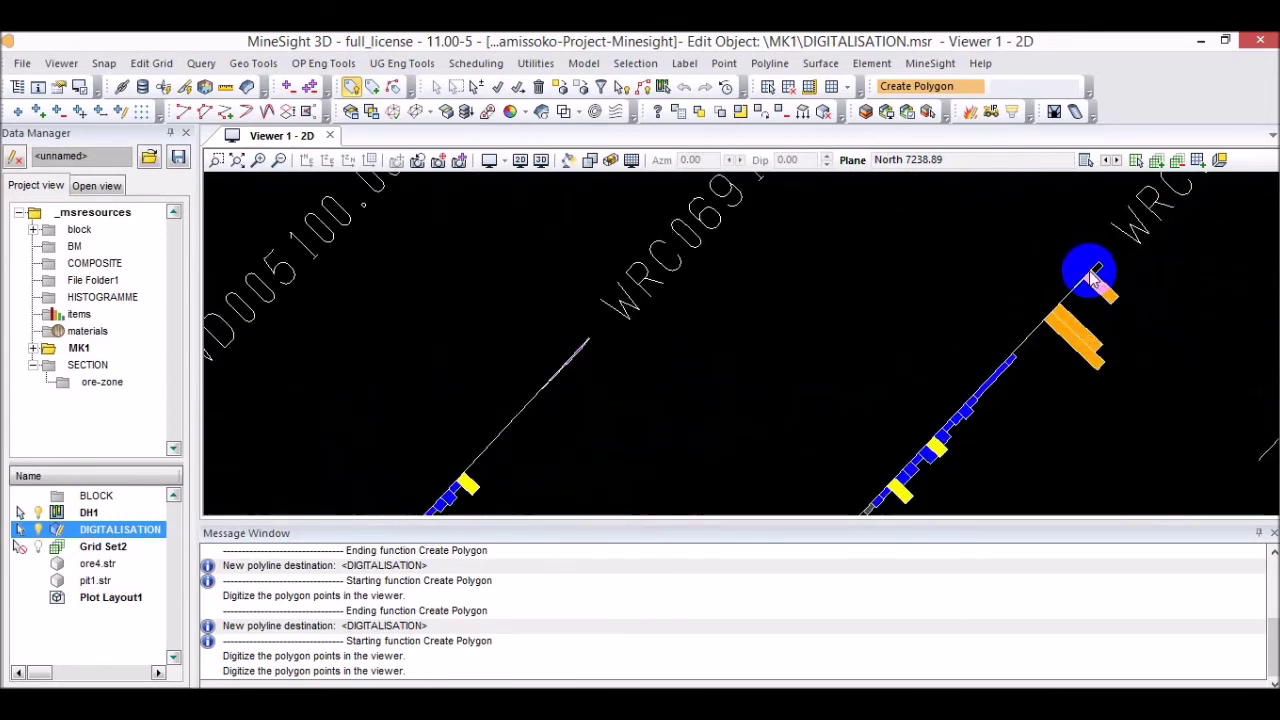
Snap the upper edge to the top of the upper yellow interval on WRC072 and wrap the polygon around the hole's east side with two points.
{"action": "scroll", "coordinate": [1092, 275], "scroll_direction": "down", "scroll_amount": 3}
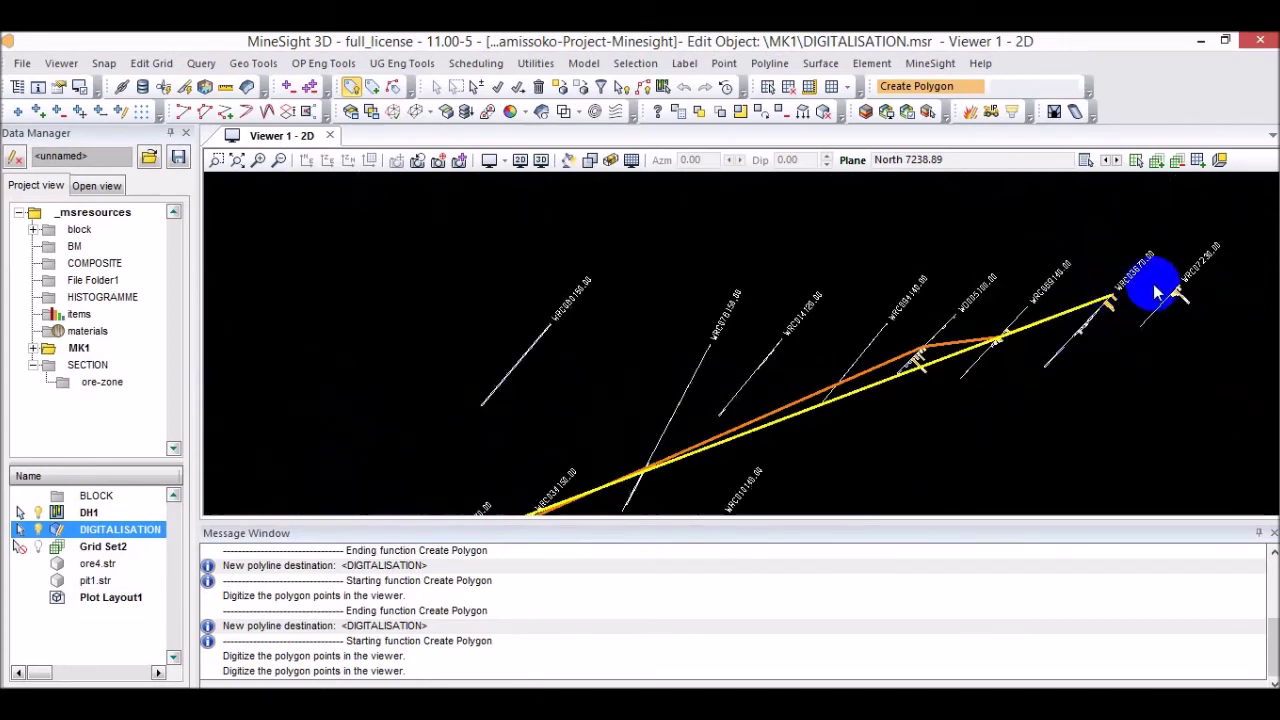
{"action": "scroll", "coordinate": [1180, 293], "scroll_direction": "up", "scroll_amount": 4}
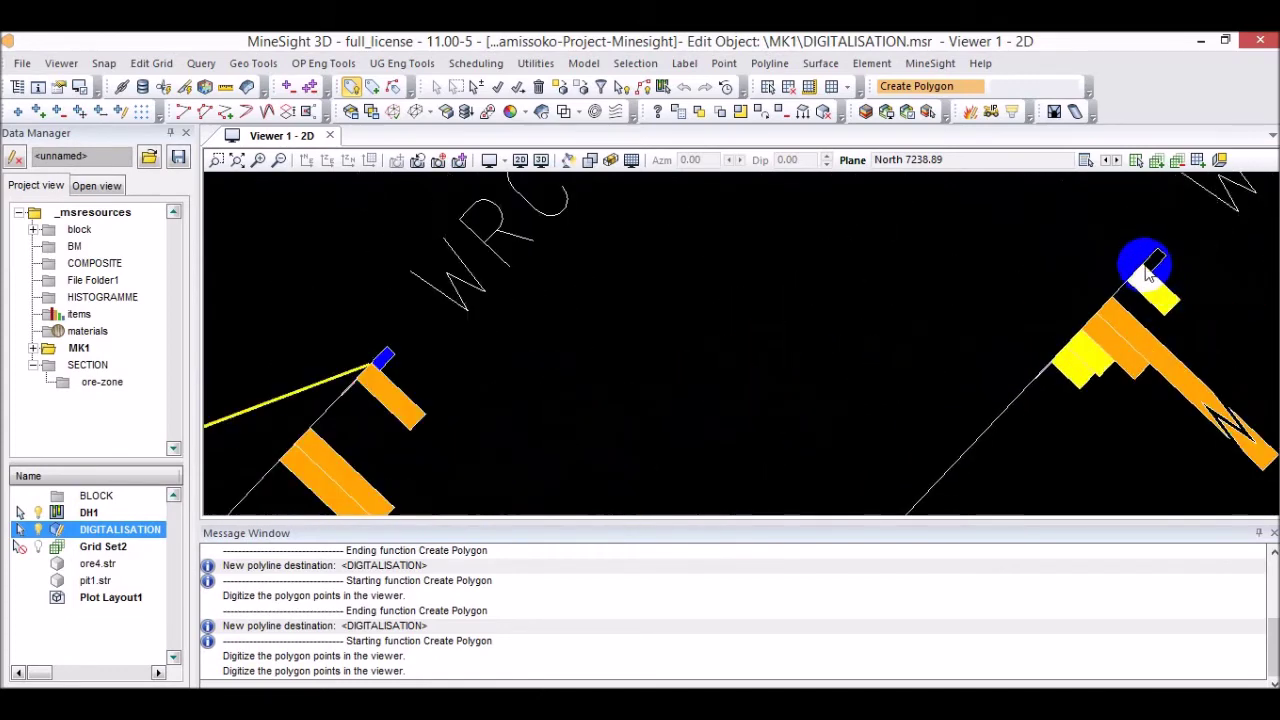
{"action": "scroll", "coordinate": [1146, 270], "scroll_direction": "down", "scroll_amount": 4}
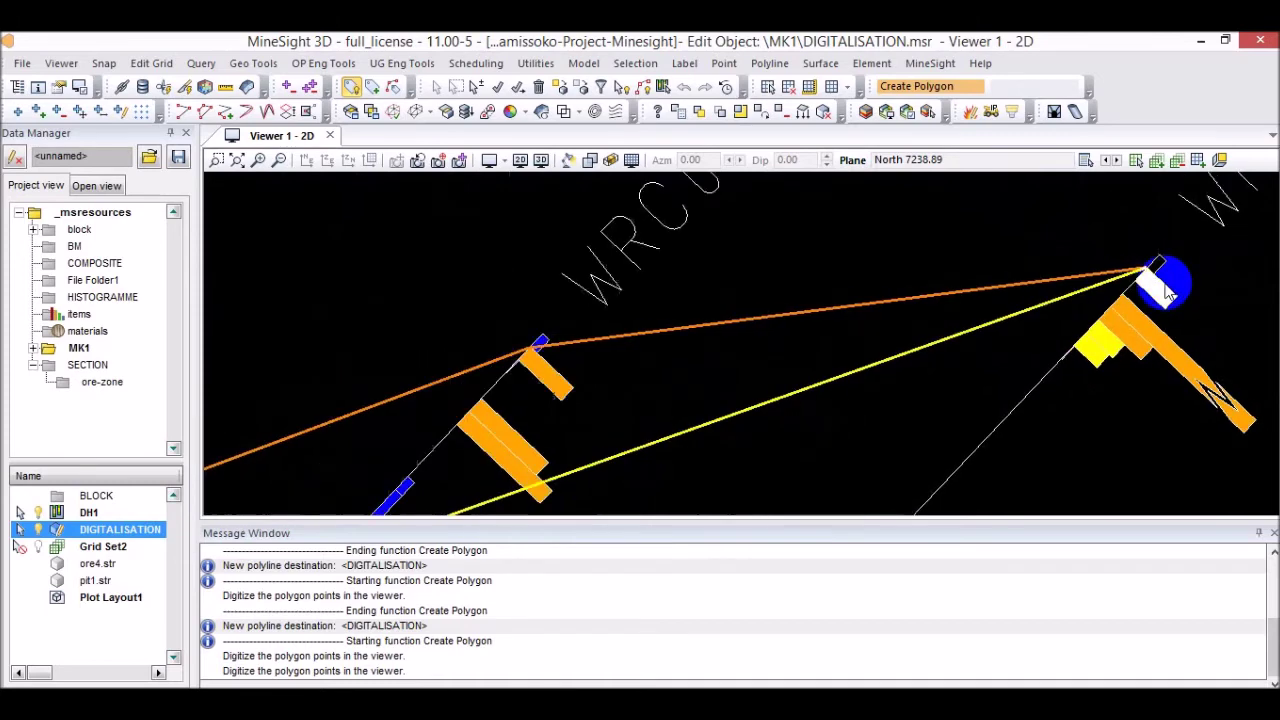
{"action": "scroll", "coordinate": [1133, 303], "scroll_direction": "up", "scroll_amount": 4}
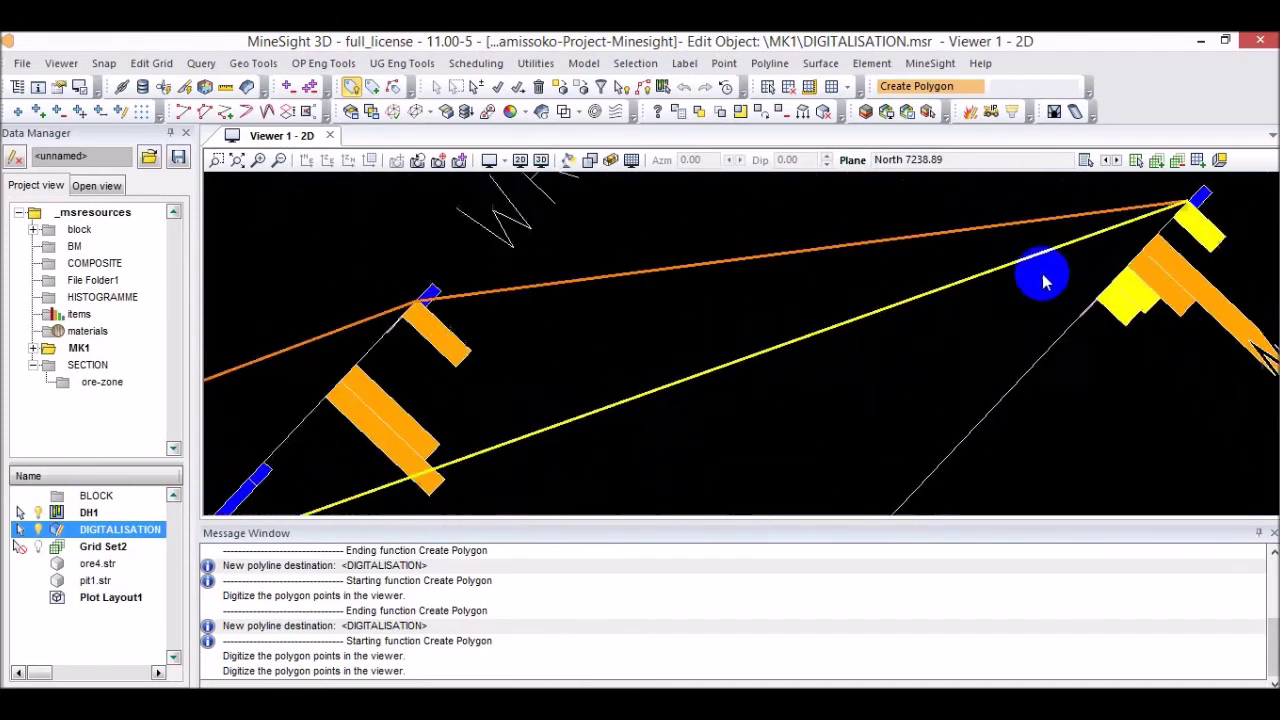
{"action": "scroll", "coordinate": [1043, 277], "scroll_direction": "down", "scroll_amount": 2}
{"action": "left_click", "coordinate": [1186, 248]}
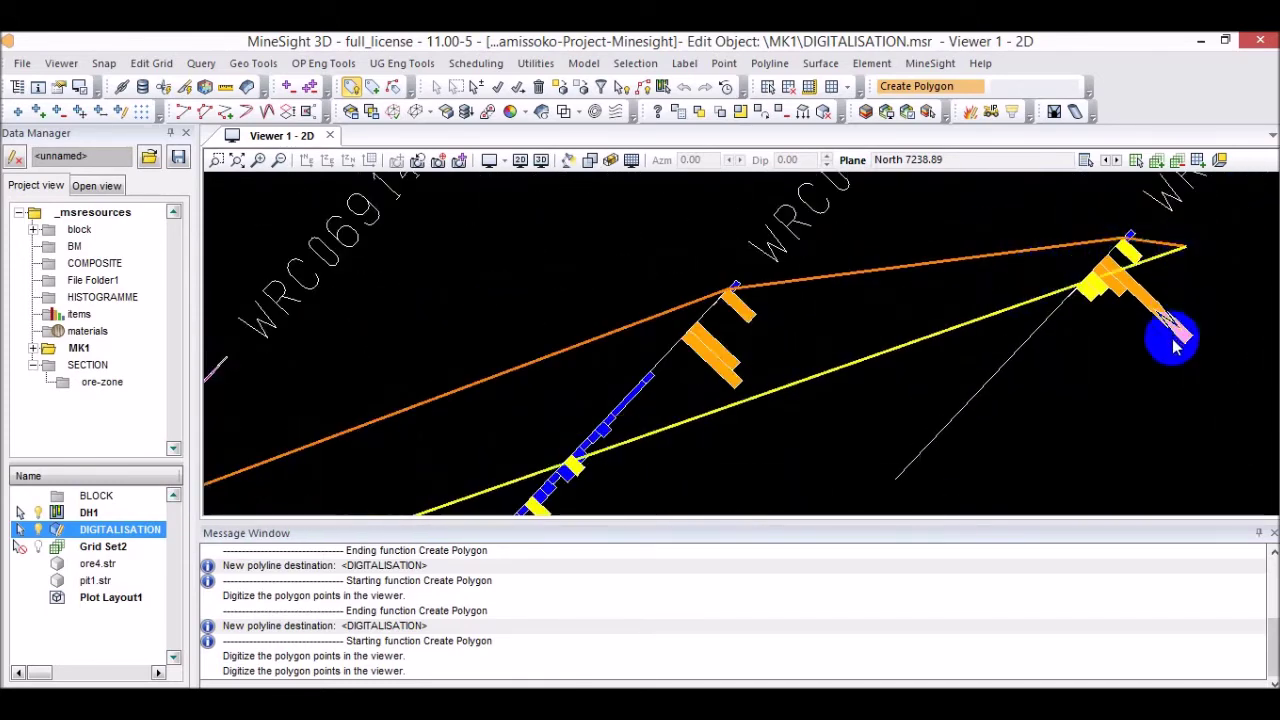
{"action": "left_click", "coordinate": [1176, 341]}
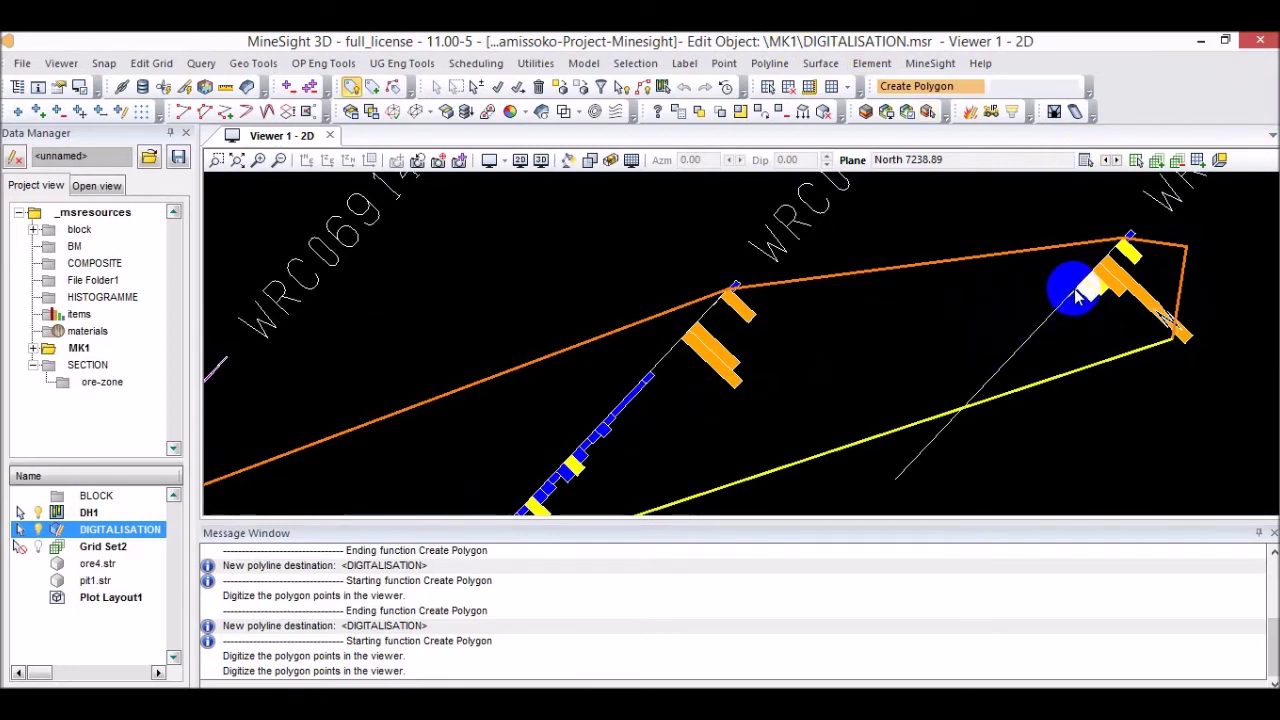
Run the polygon's lower edge to the base of the lowest yellow interval on WRC072 and the base of the lower orange intervals on WRC036.
{"action": "scroll", "coordinate": [688, 345], "scroll_direction": "up", "scroll_amount": 2}
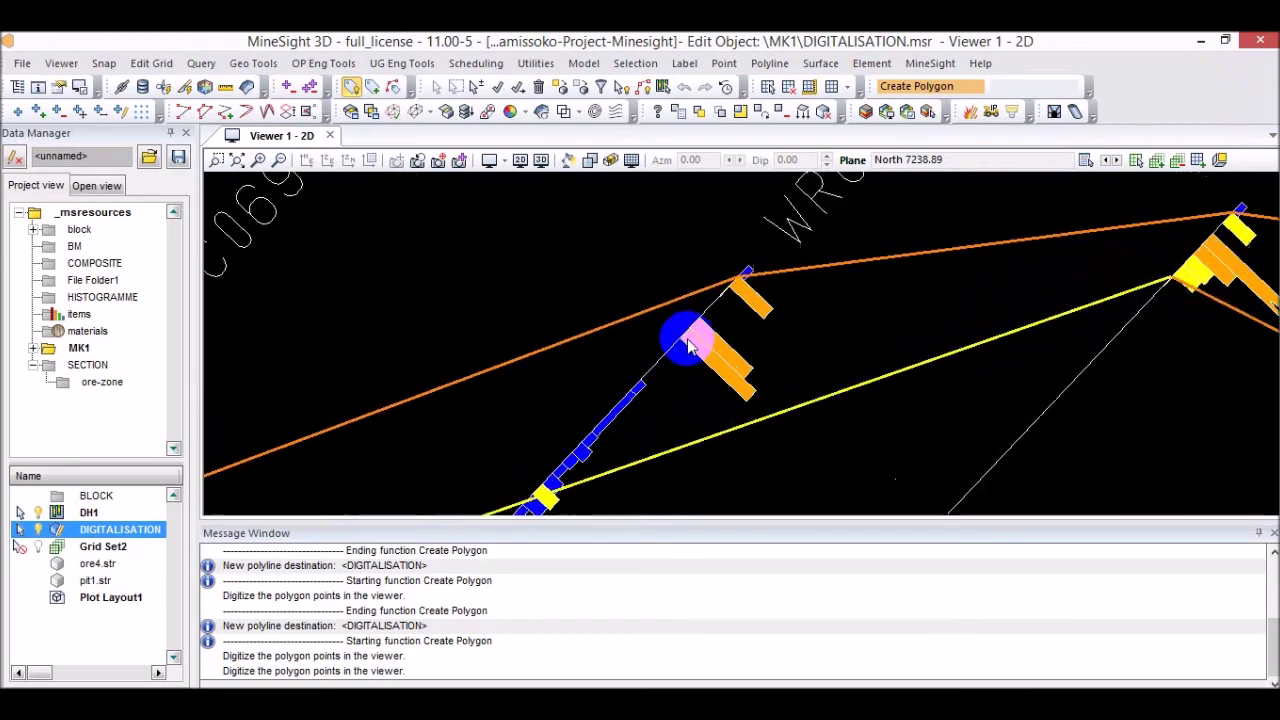
{"action": "scroll", "coordinate": [677, 343], "scroll_direction": "down", "scroll_amount": 5}
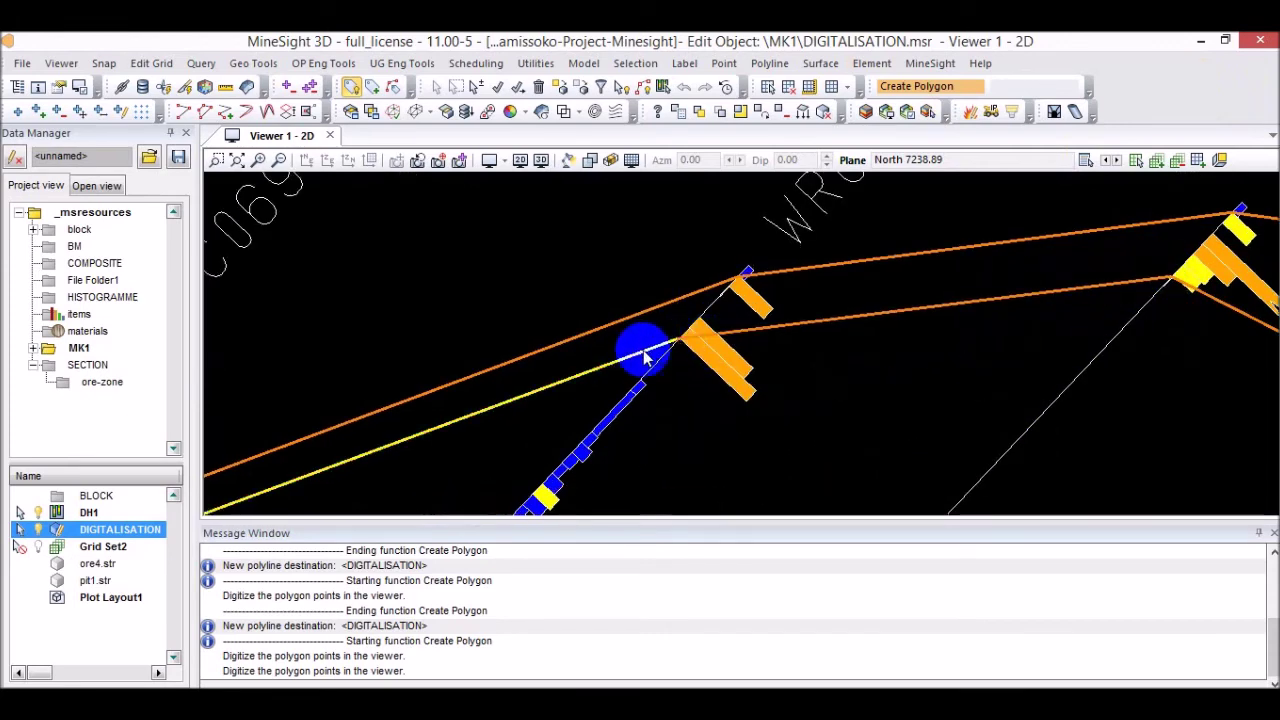
Snap the lower edge to the base of the lowest yellow interval on WRC069 and the base of the longest orange interval on WD005.
{"action": "scroll", "coordinate": [550, 420], "scroll_direction": "up", "scroll_amount": 5}
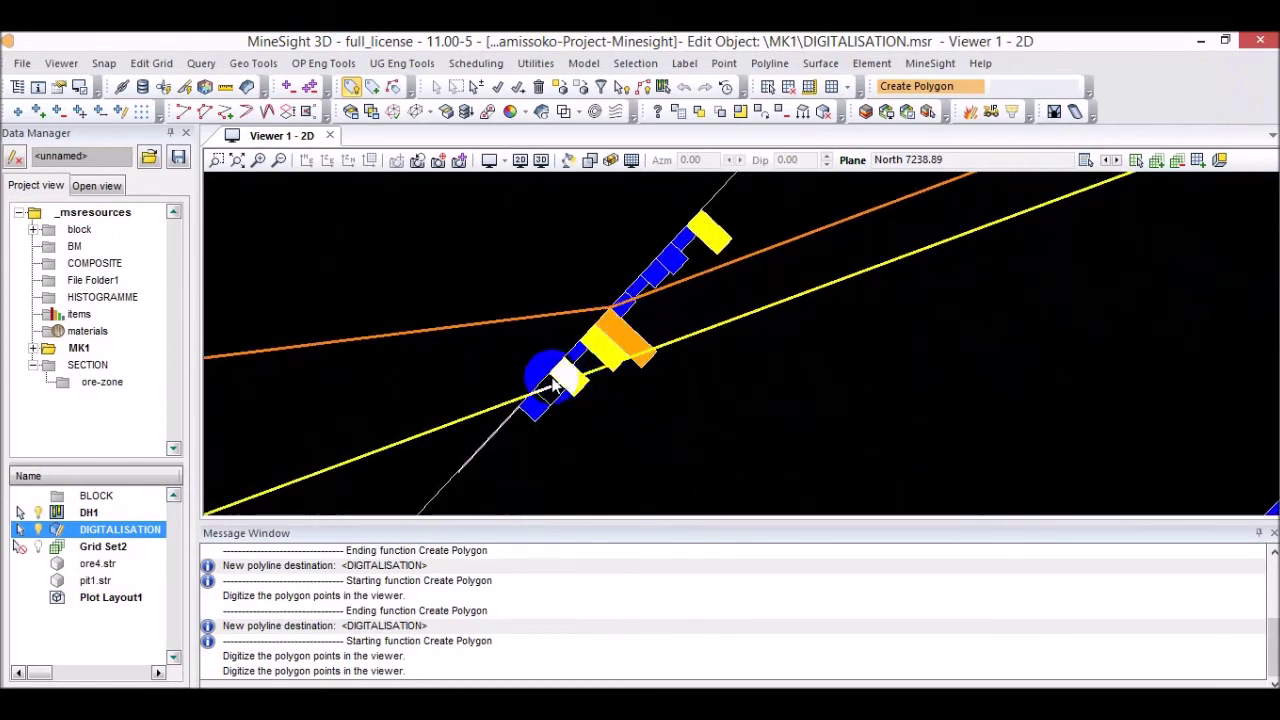
{"action": "scroll", "coordinate": [520, 392], "scroll_direction": "down", "scroll_amount": 5}
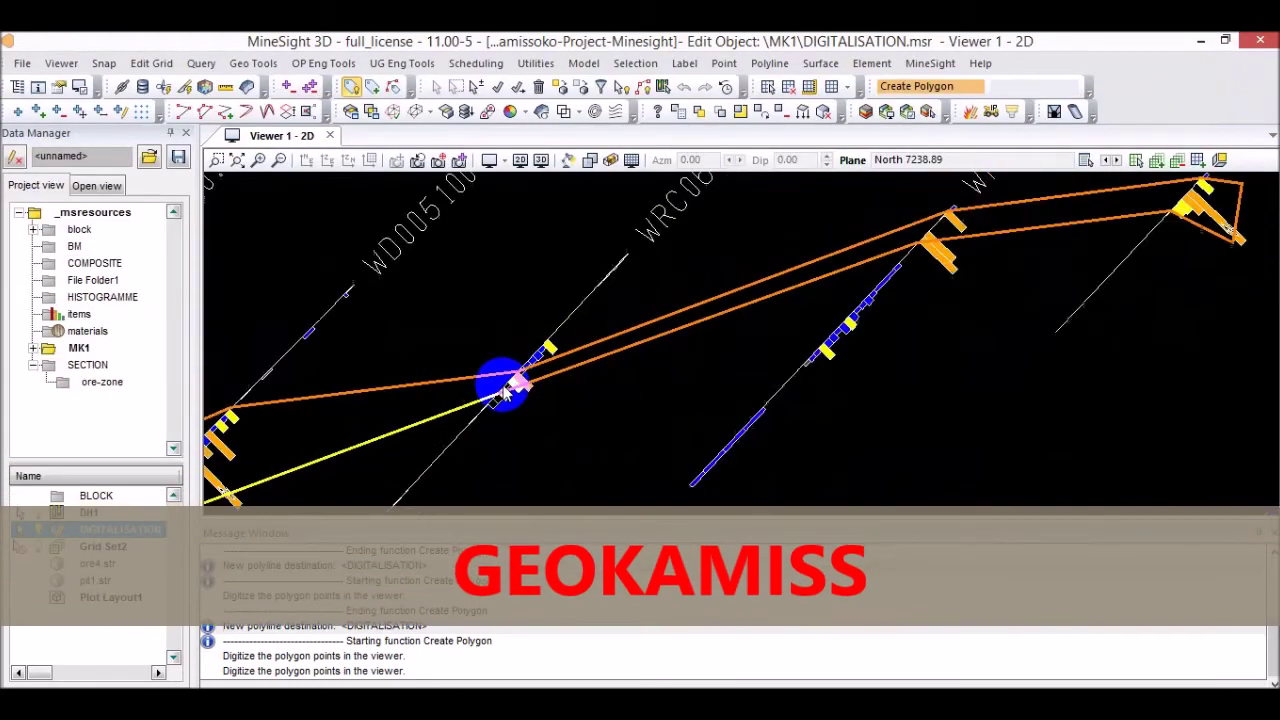
{"action": "scroll", "coordinate": [383, 423], "scroll_direction": "up", "scroll_amount": 5}
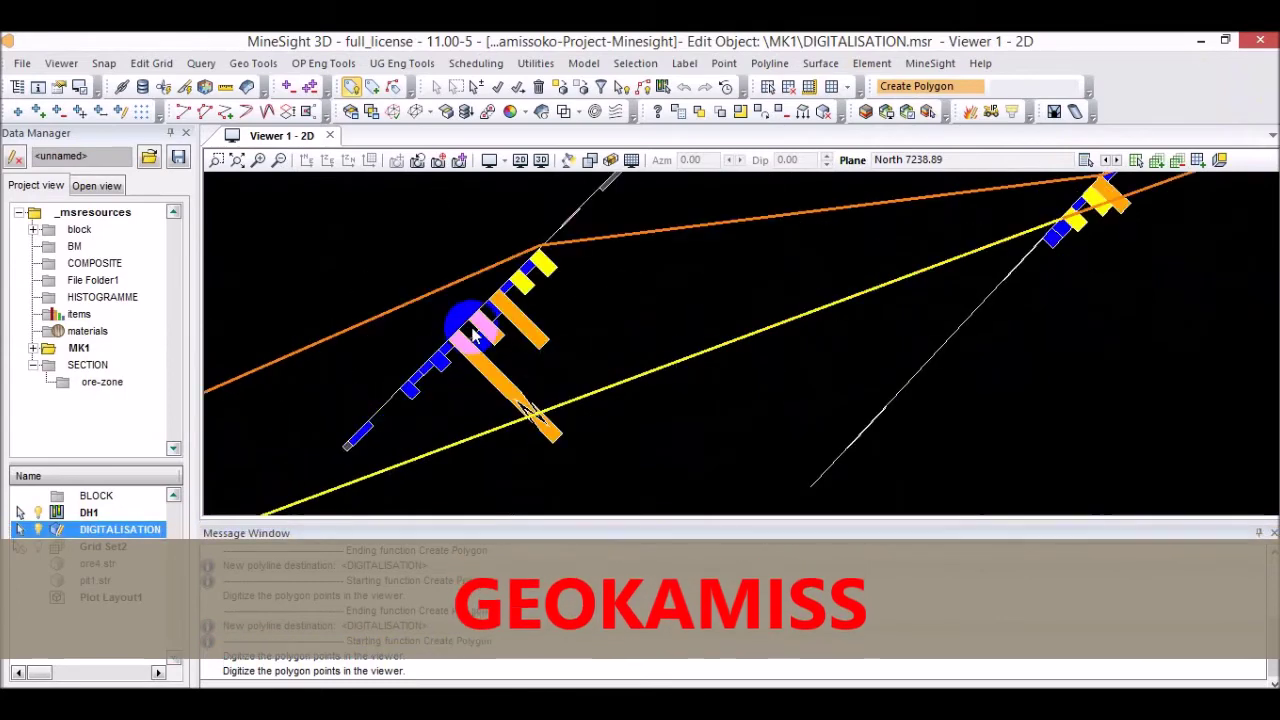
{"action": "scroll", "coordinate": [456, 352], "scroll_direction": "up", "scroll_amount": 2}
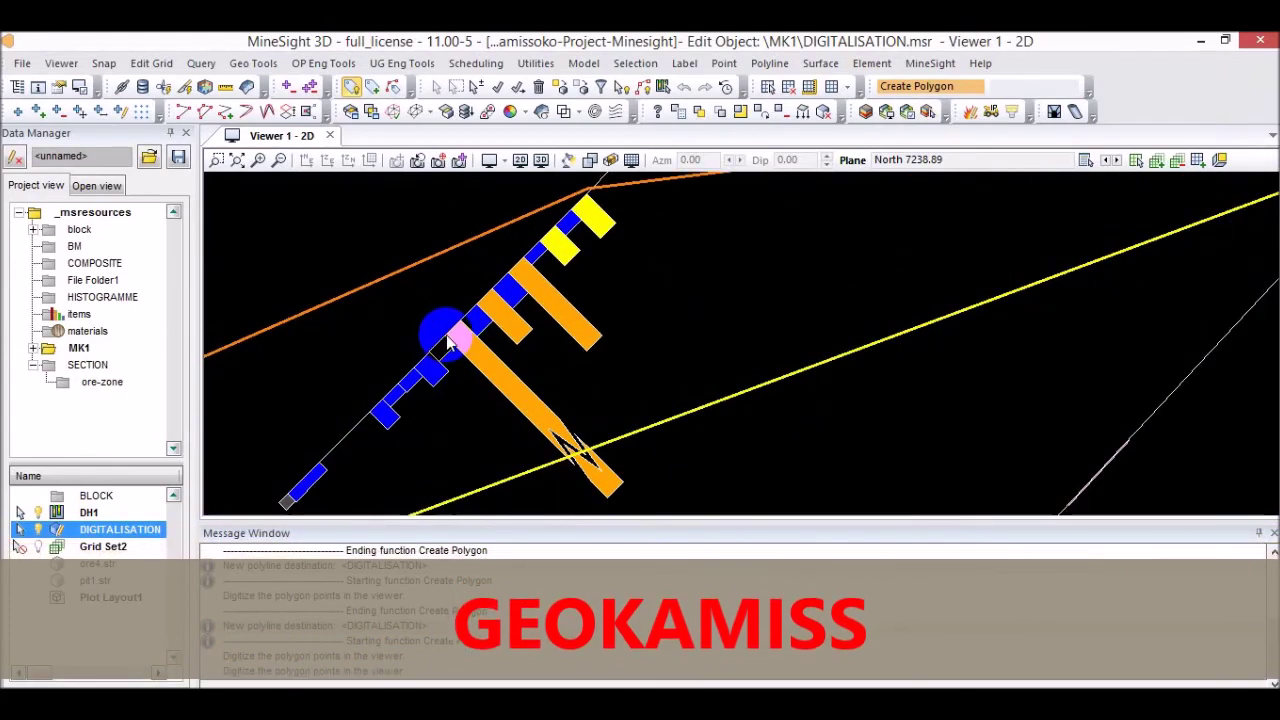
{"action": "scroll", "coordinate": [450, 340], "scroll_direction": "down", "scroll_amount": 5}
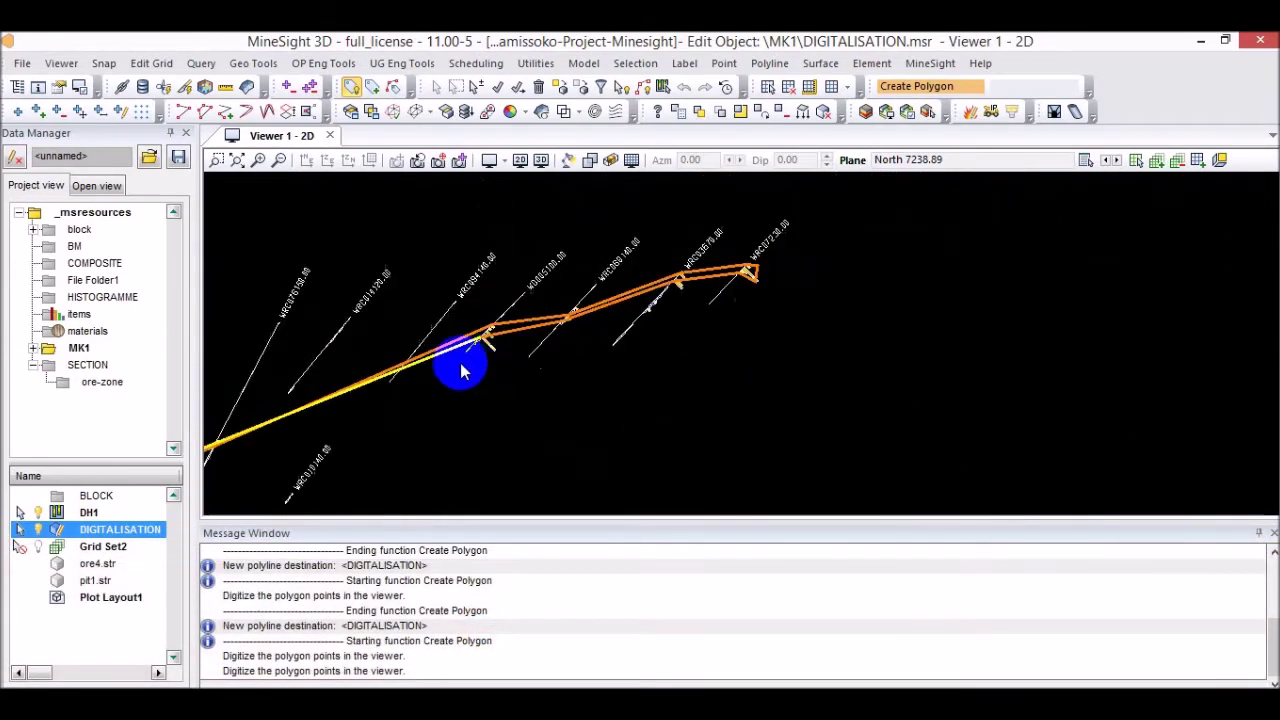
Snap the polygon's lower edge to the base of the yellow interval on WRC034.
{"action": "scroll", "coordinate": [400, 385], "scroll_direction": "up", "scroll_amount": 4}
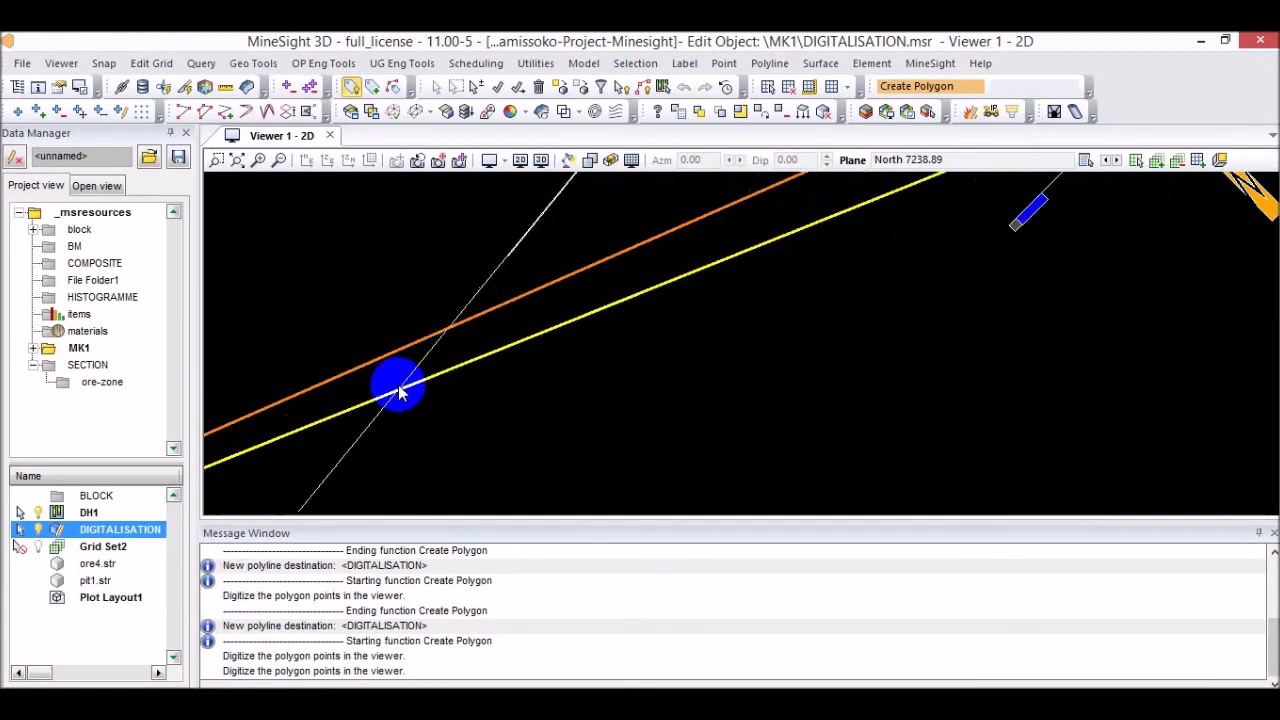
{"action": "scroll", "coordinate": [478, 350], "scroll_direction": "down", "scroll_amount": 4}
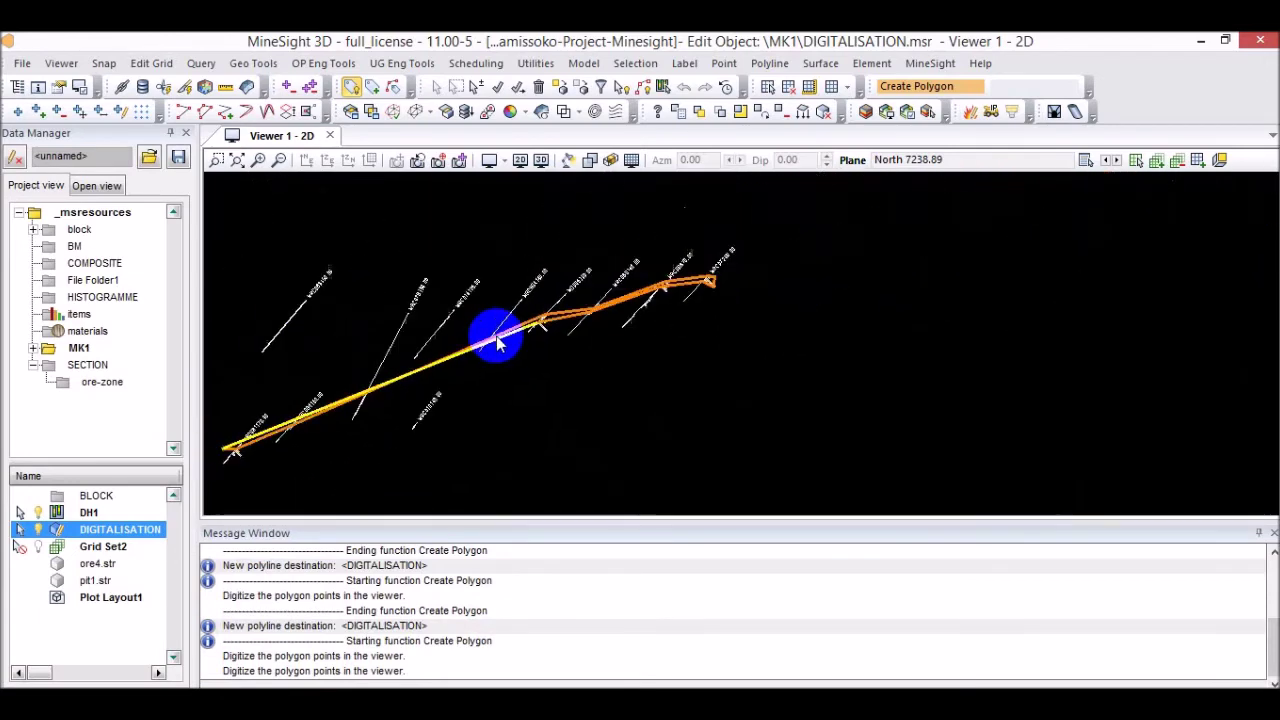
{"action": "scroll", "coordinate": [357, 400], "scroll_direction": "down", "scroll_amount": 2}
{"action": "scroll", "coordinate": [291, 414], "scroll_direction": "up", "scroll_amount": 5}
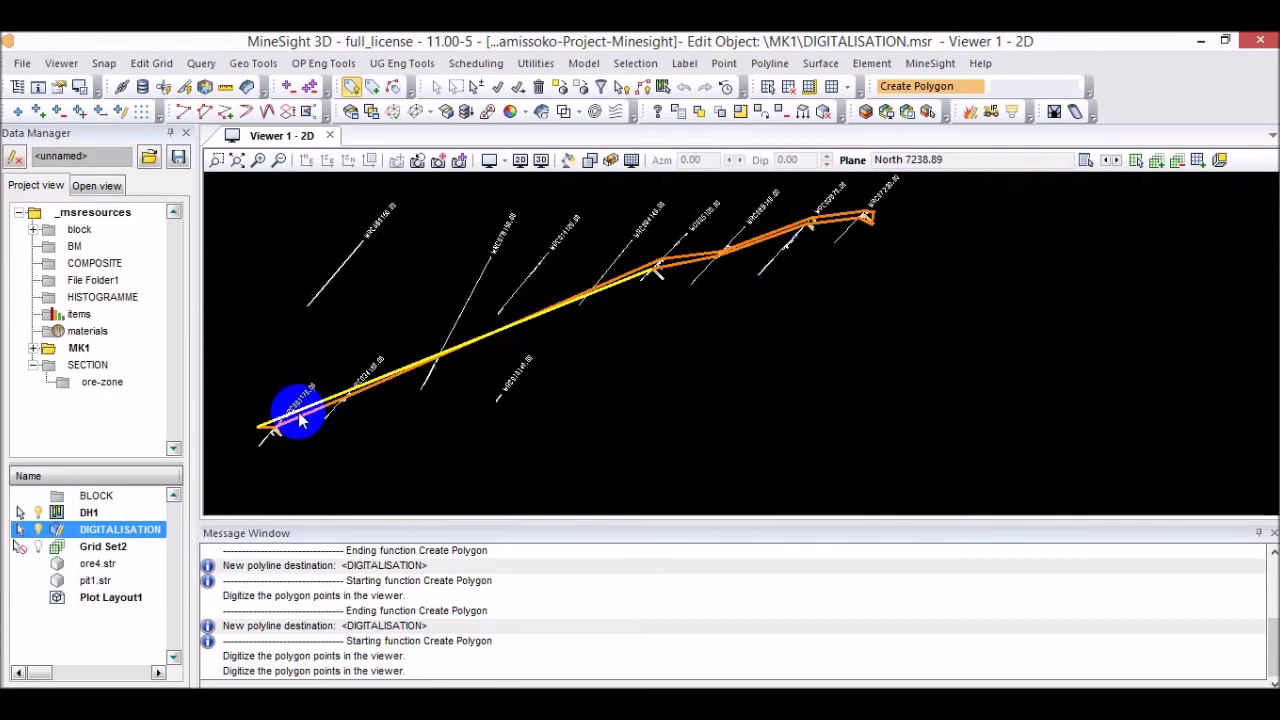
{"action": "scroll", "coordinate": [330, 388], "scroll_direction": "up", "scroll_amount": 2}
{"action": "scroll", "coordinate": [523, 400], "scroll_direction": "up", "scroll_amount": 3}
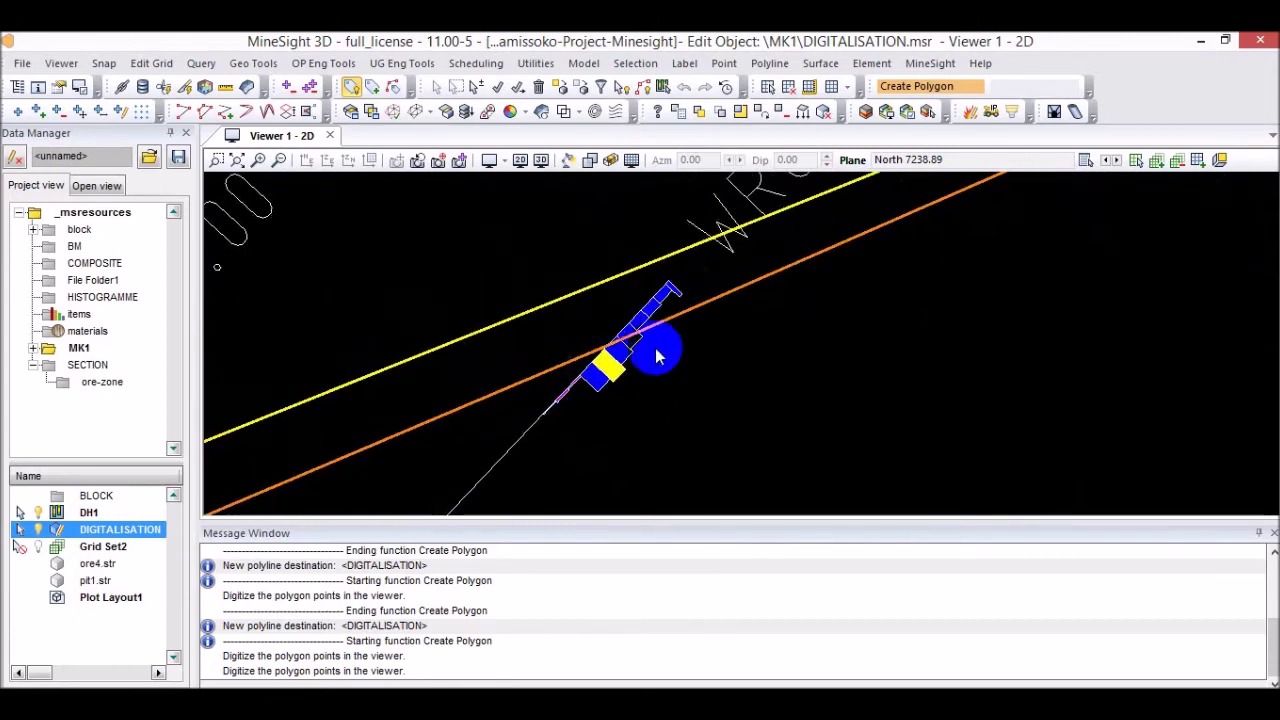
{"action": "scroll", "coordinate": [540, 390], "scroll_direction": "down", "scroll_amount": 5}
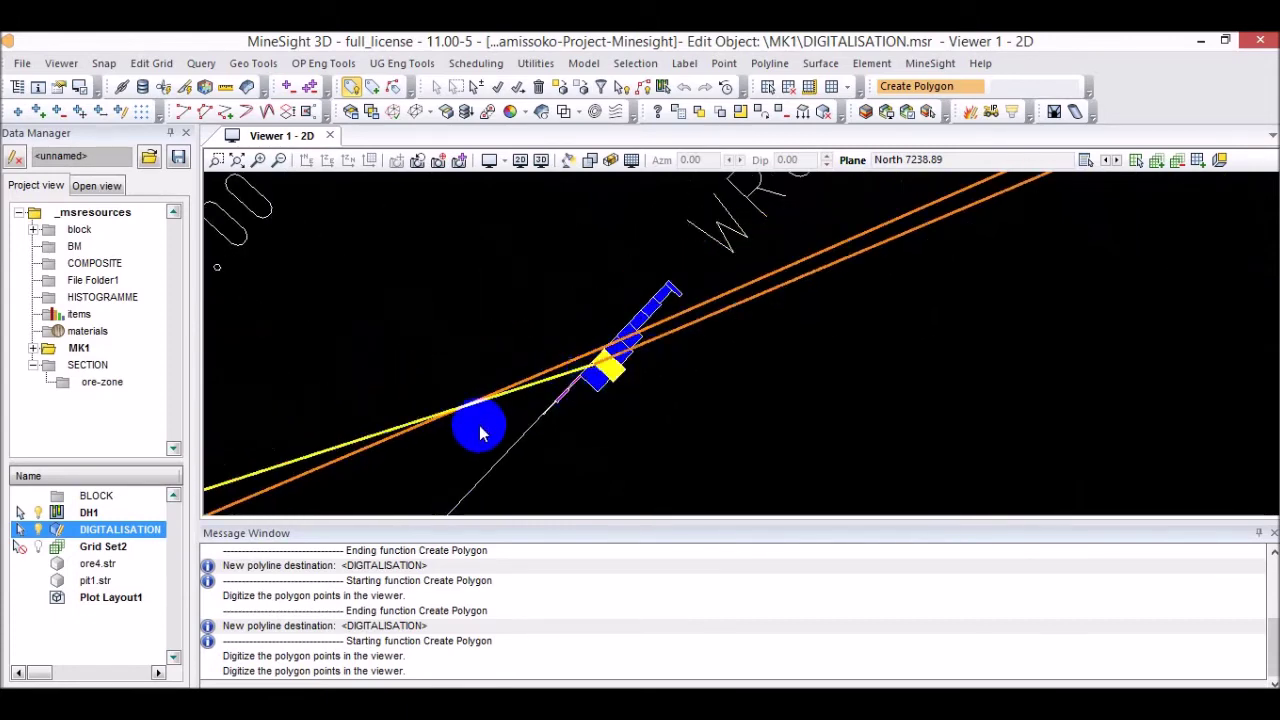
Snap the lower edge to the base of the lowest orange interval on WRC081 and finish the polygon.
{"action": "scroll", "coordinate": [512, 395], "scroll_direction": "up", "scroll_amount": 4}
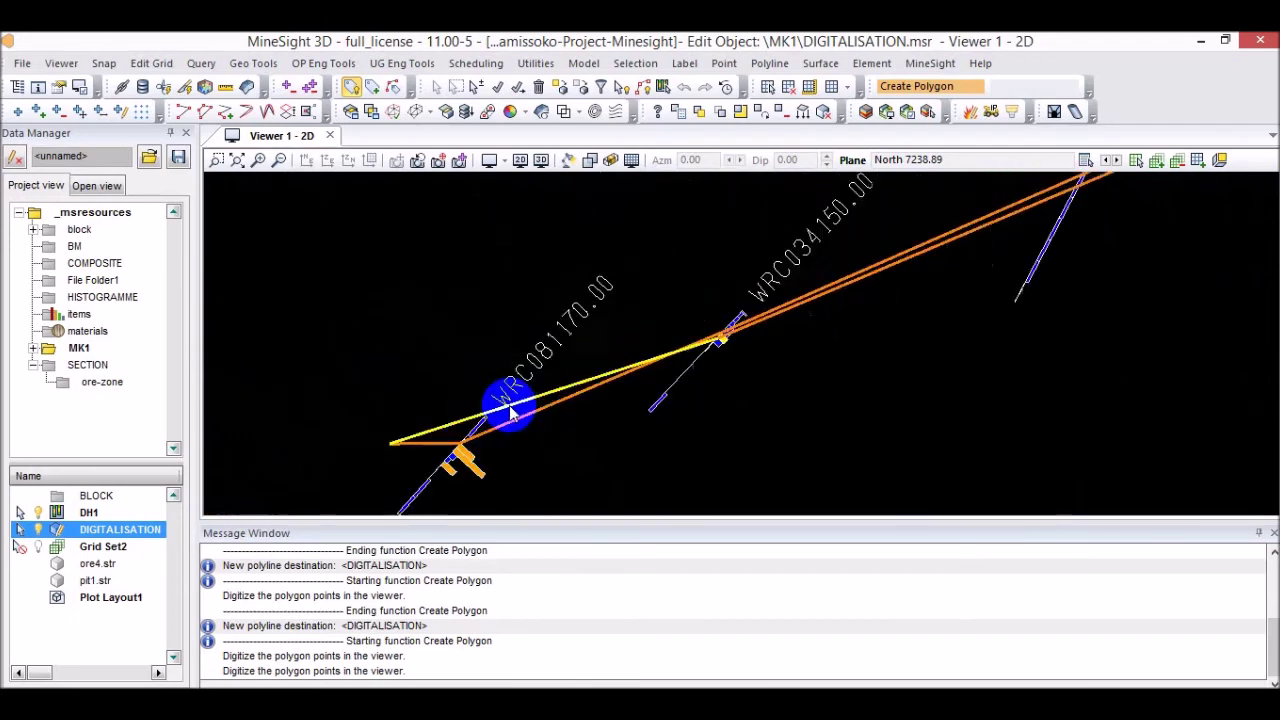
{"action": "scroll", "coordinate": [486, 457], "scroll_direction": "down", "scroll_amount": 1}
{"action": "scroll", "coordinate": [459, 480], "scroll_direction": "up", "scroll_amount": 3}
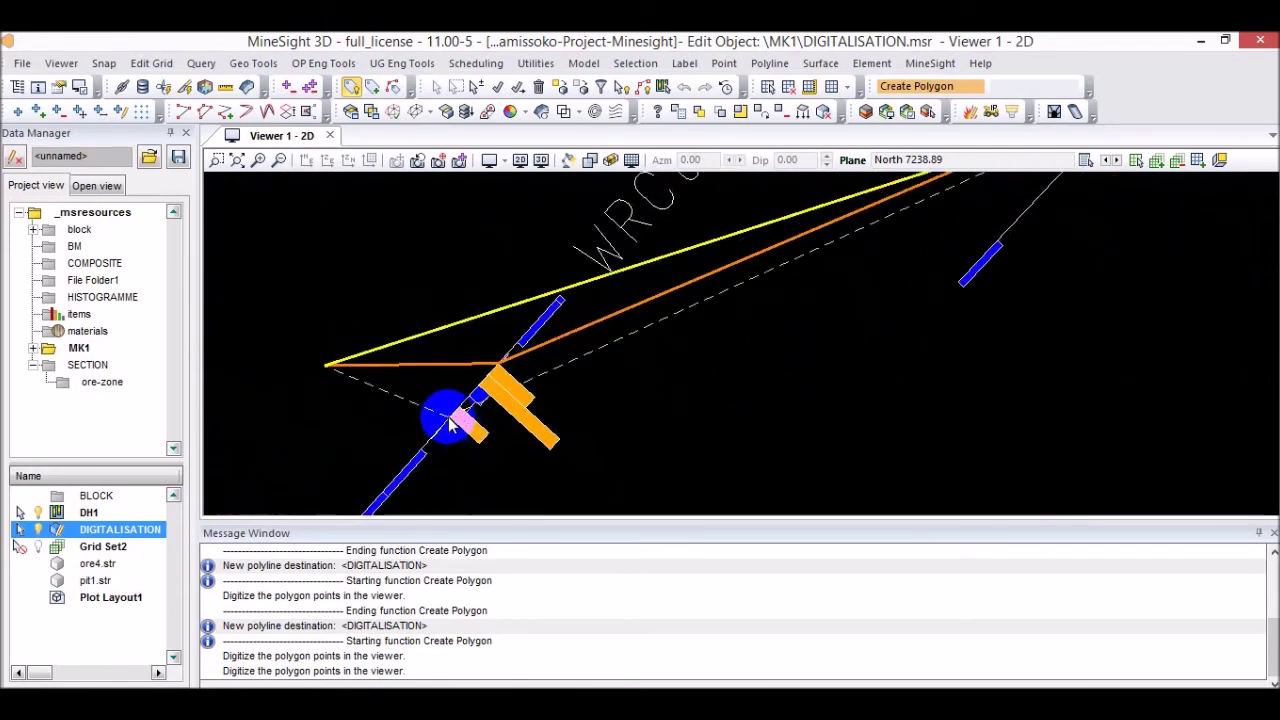
{"action": "left_click", "coordinate": [450, 423]}
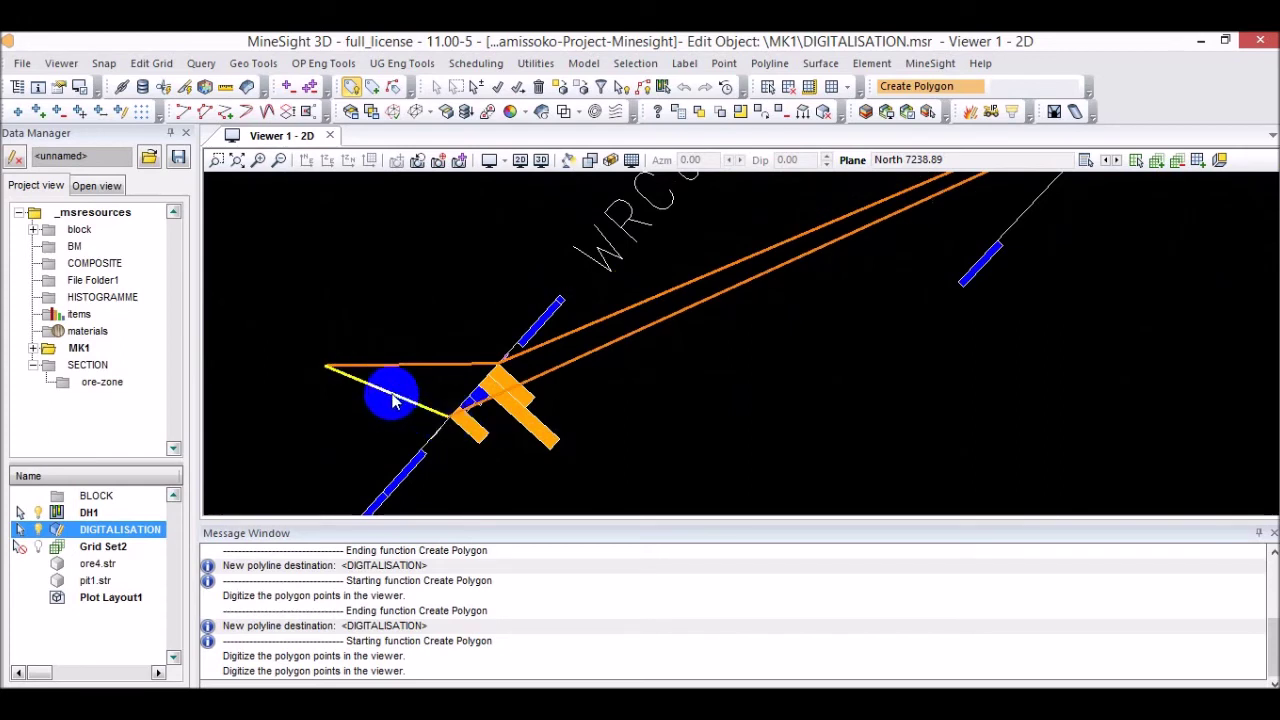
{"action": "right_click", "coordinate": [393, 400]}
{"action": "left_click", "coordinate": [993, 108]}
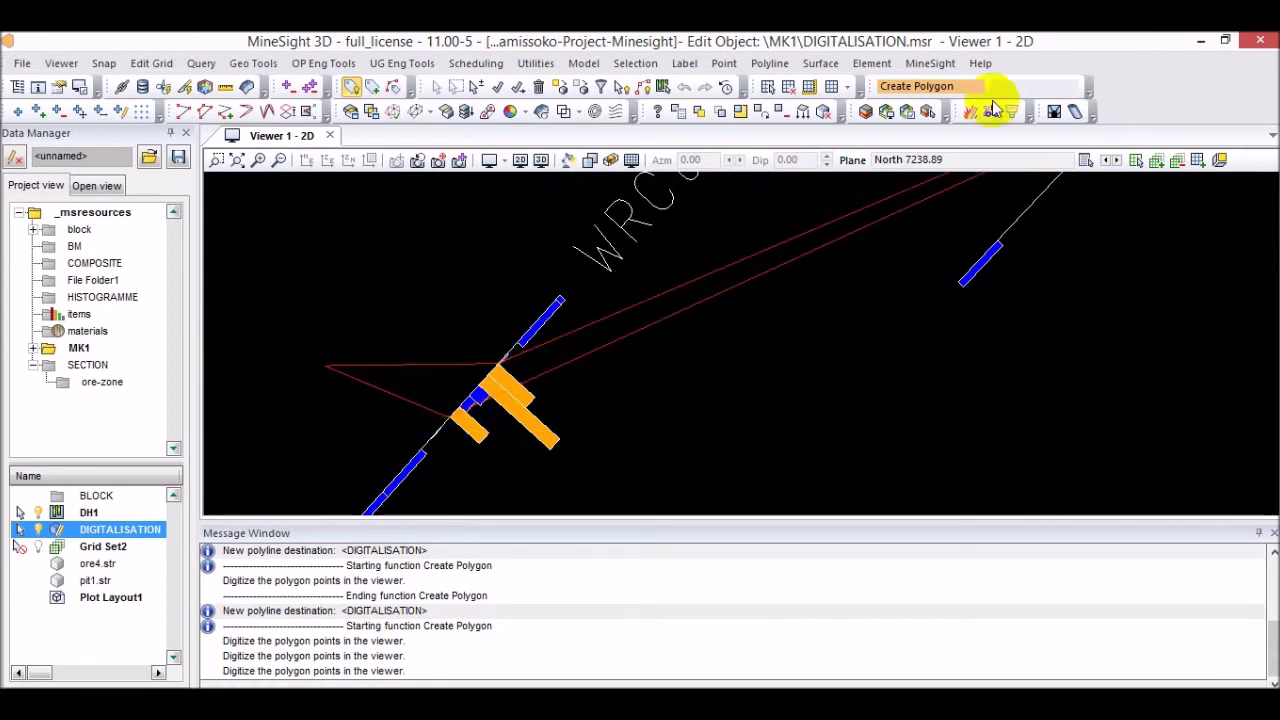
Change the 2D section plane to North 7268.89.
{"action": "left_click", "coordinate": [1114, 160]}
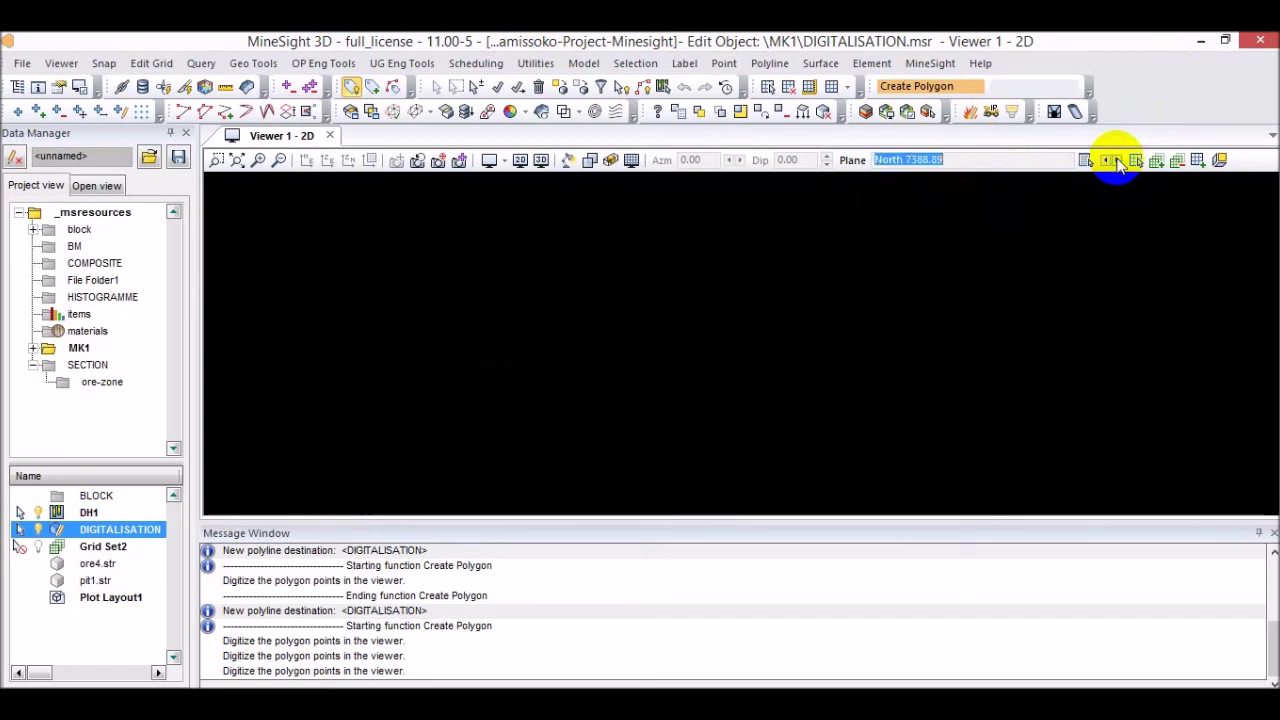
{"action": "key", "text": "Page_Down"}
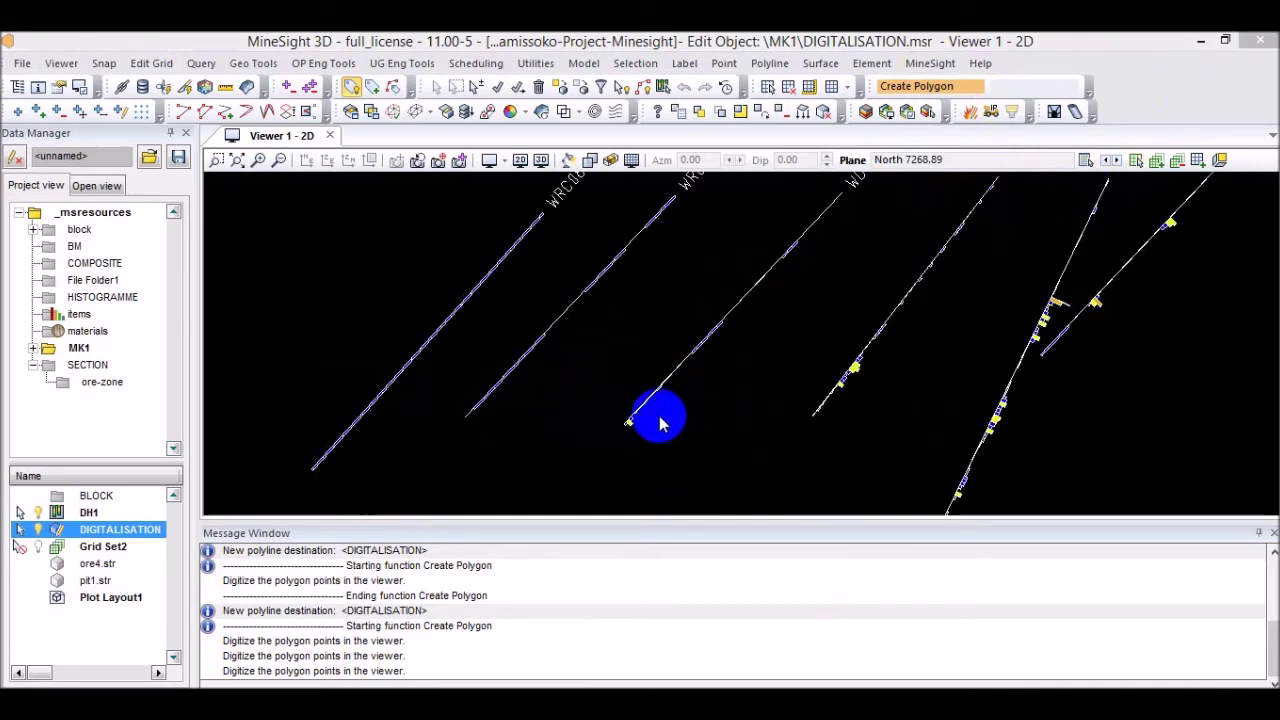
{"action": "left_click", "coordinate": [258, 162]}
Start a new polygon with a point west of WD011 and snap it to the top of the yellow interval near the hole's end.
{"action": "middle_click_drag", "start_coordinate": [594, 428], "coordinate": [528, 498]}
{"action": "scroll", "coordinate": [525, 480], "scroll_direction": "down", "scroll_amount": 3}
{"action": "scroll", "coordinate": [525, 478], "scroll_direction": "up", "scroll_amount": 4}
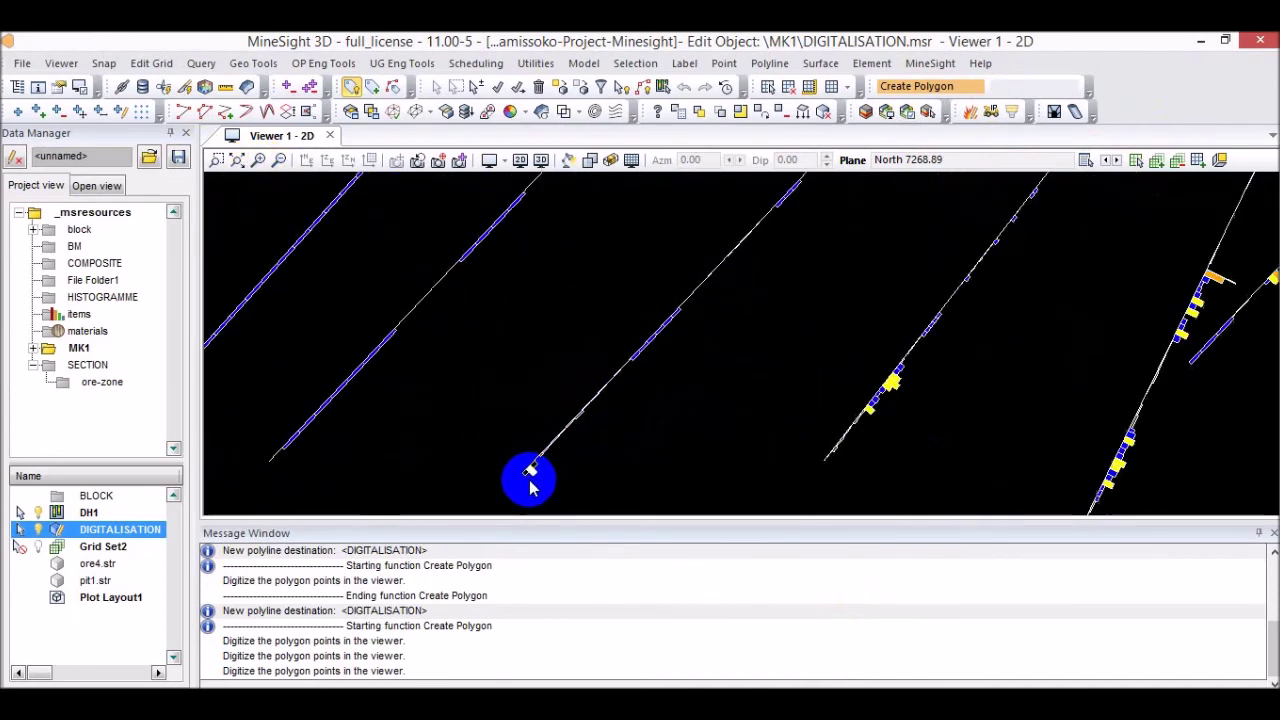
{"action": "scroll", "coordinate": [528, 480], "scroll_direction": "up", "scroll_amount": 3}
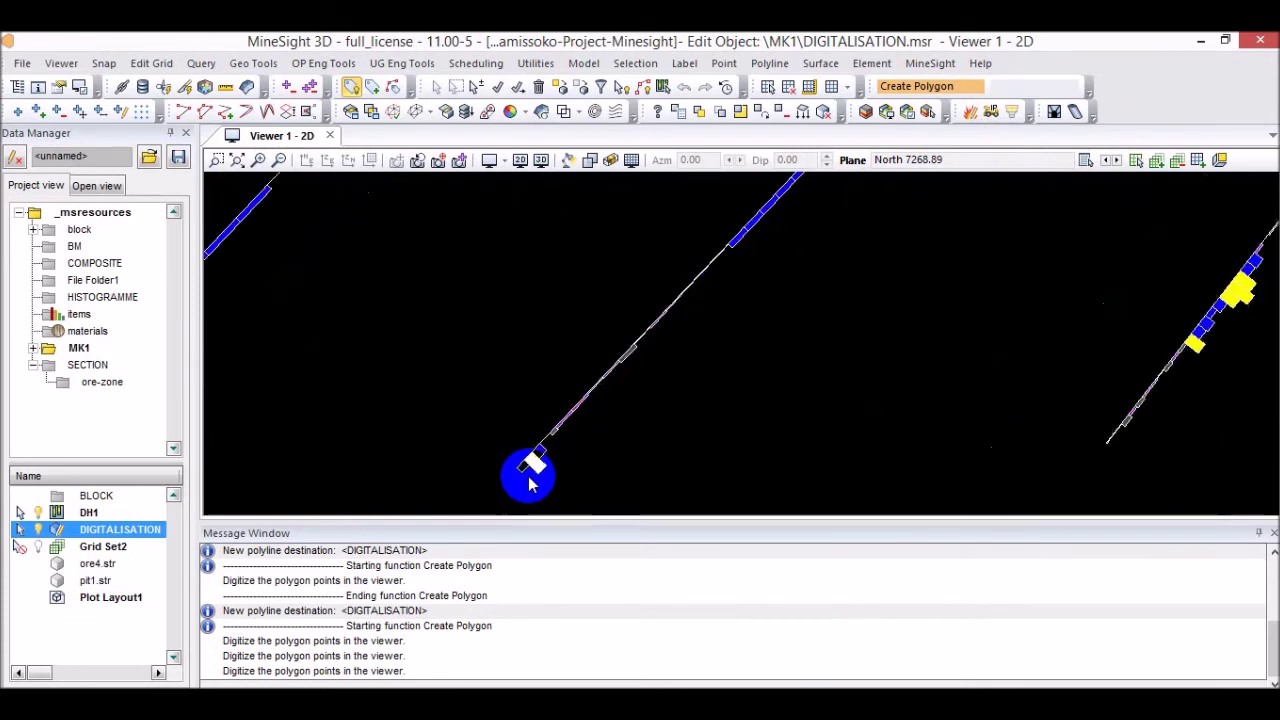
{"action": "scroll", "coordinate": [533, 460], "scroll_direction": "up", "scroll_amount": 2}
{"action": "scroll", "coordinate": [620, 435], "scroll_direction": "down", "scroll_amount": 4}
{"action": "scroll", "coordinate": [868, 368], "scroll_direction": "up", "scroll_amount": 2}
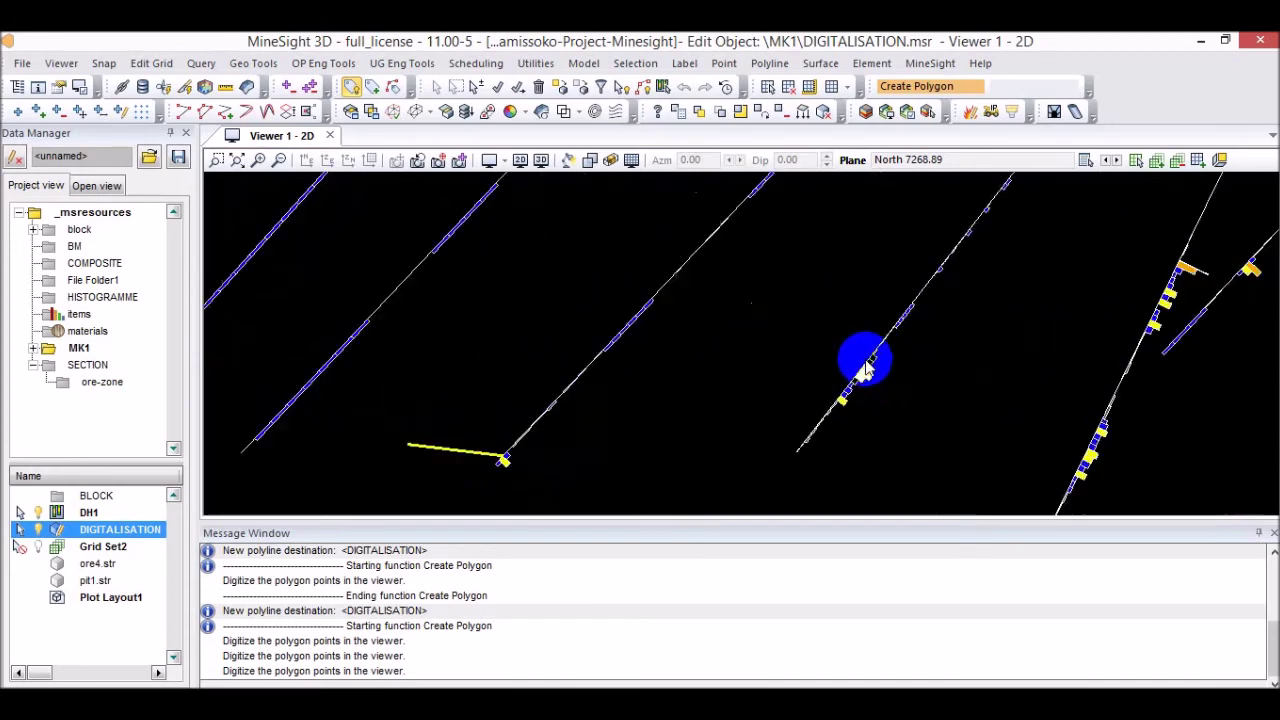
Run the upper edge to the top of the upper yellow interval on WRC010 and the top of the orange interval on WD032.
{"action": "scroll", "coordinate": [868, 368], "scroll_direction": "up", "scroll_amount": 1}
{"action": "left_click", "coordinate": [868, 368]}
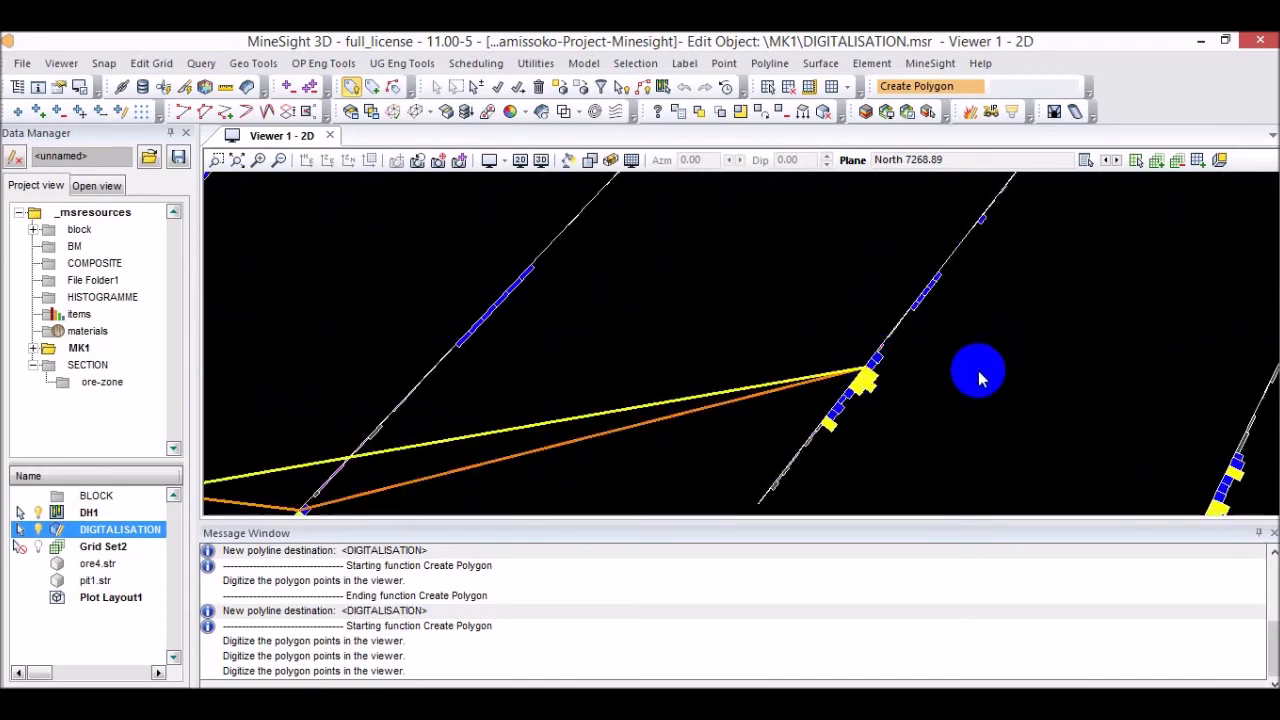
{"action": "scroll", "coordinate": [977, 371], "scroll_direction": "down", "scroll_amount": 3}
{"action": "scroll", "coordinate": [1015, 400], "scroll_direction": "up", "scroll_amount": 2}
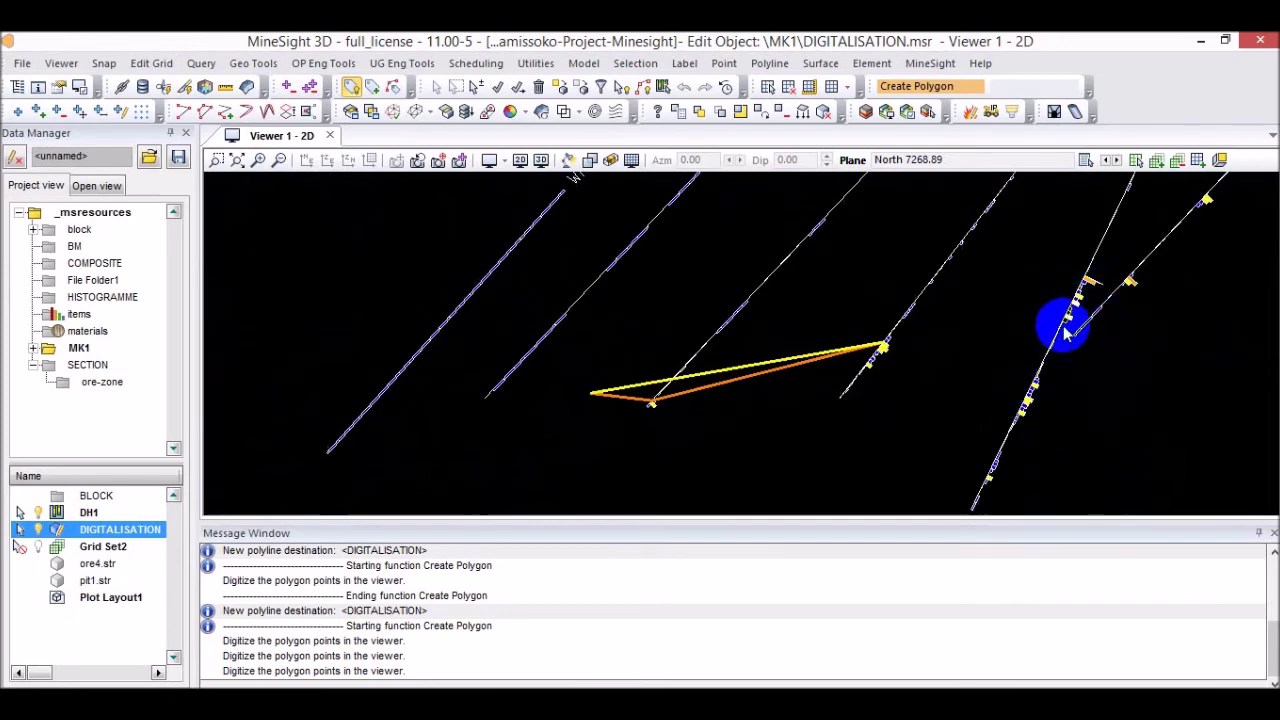
{"action": "scroll", "coordinate": [1015, 385], "scroll_direction": "up", "scroll_amount": 2}
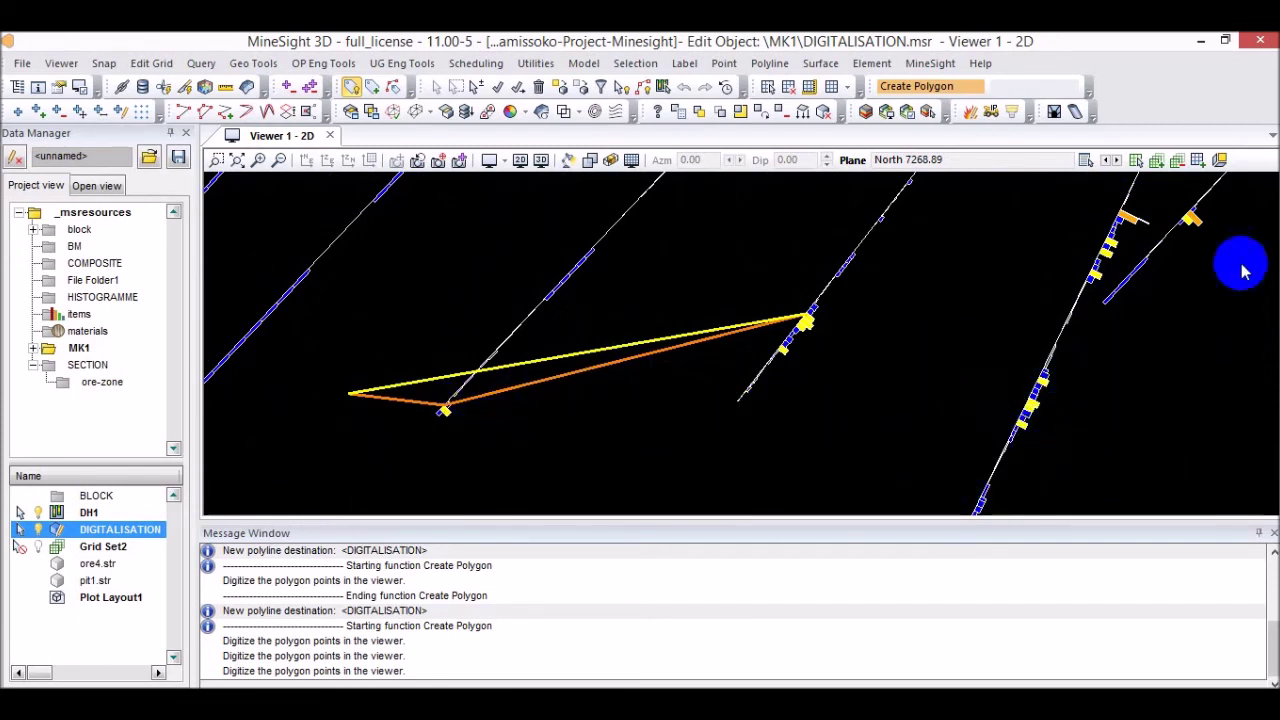
{"action": "scroll", "coordinate": [1052, 262], "scroll_direction": "down", "scroll_amount": 2}
{"action": "scroll", "coordinate": [1097, 238], "scroll_direction": "up", "scroll_amount": 3}
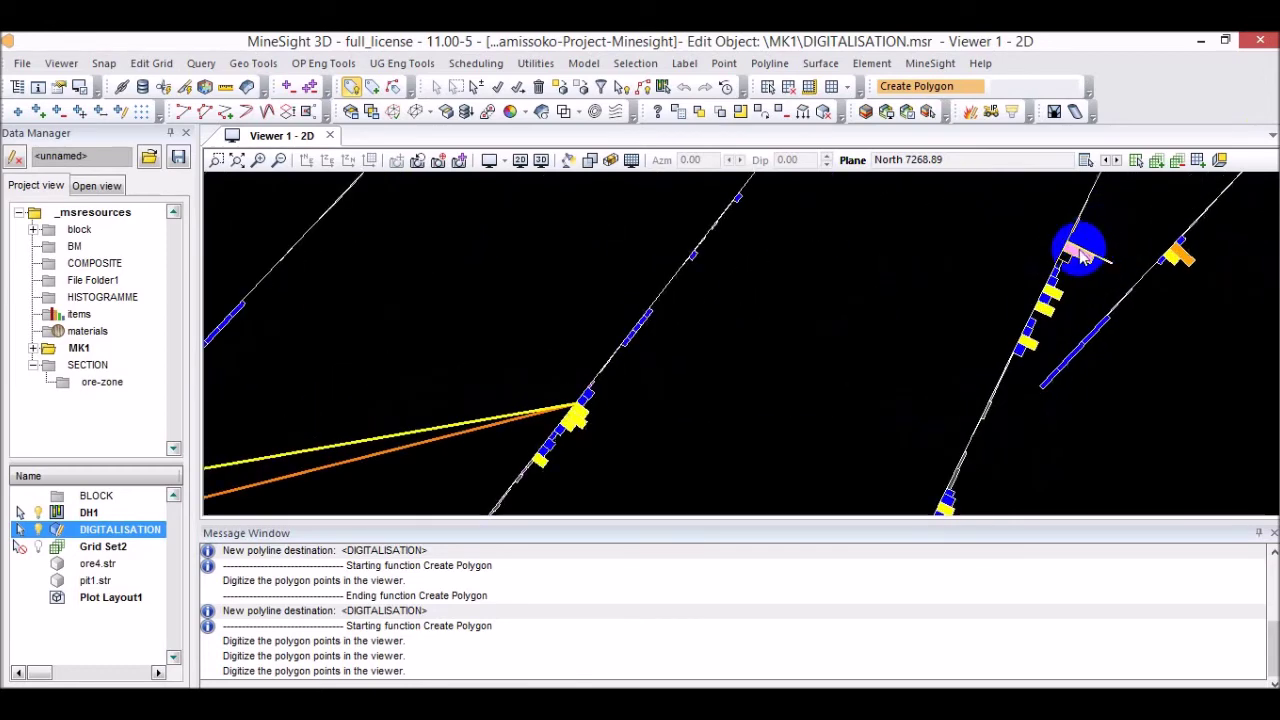
{"action": "scroll", "coordinate": [1072, 240], "scroll_direction": "down", "scroll_amount": 3}
Snap the upper edge to the top of the uppermost orange interval on WRC070.
{"action": "scroll", "coordinate": [1095, 252], "scroll_direction": "up", "scroll_amount": 1}
{"action": "scroll", "coordinate": [1090, 248], "scroll_direction": "up", "scroll_amount": 2}
{"action": "scroll", "coordinate": [1070, 280], "scroll_direction": "down", "scroll_amount": 4}
{"action": "scroll", "coordinate": [1122, 242], "scroll_direction": "up", "scroll_amount": 1}
{"action": "scroll", "coordinate": [1120, 240], "scroll_direction": "up", "scroll_amount": 4}
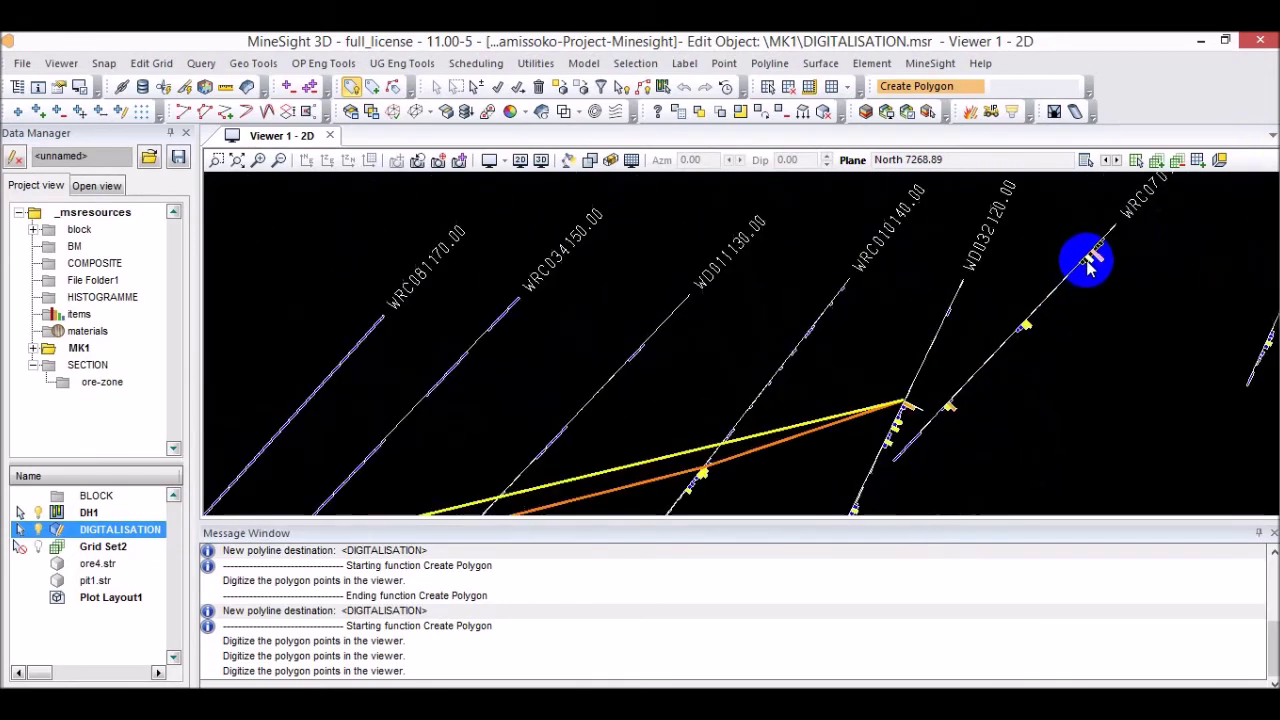
{"action": "scroll", "coordinate": [1073, 318], "scroll_direction": "down", "scroll_amount": 2}
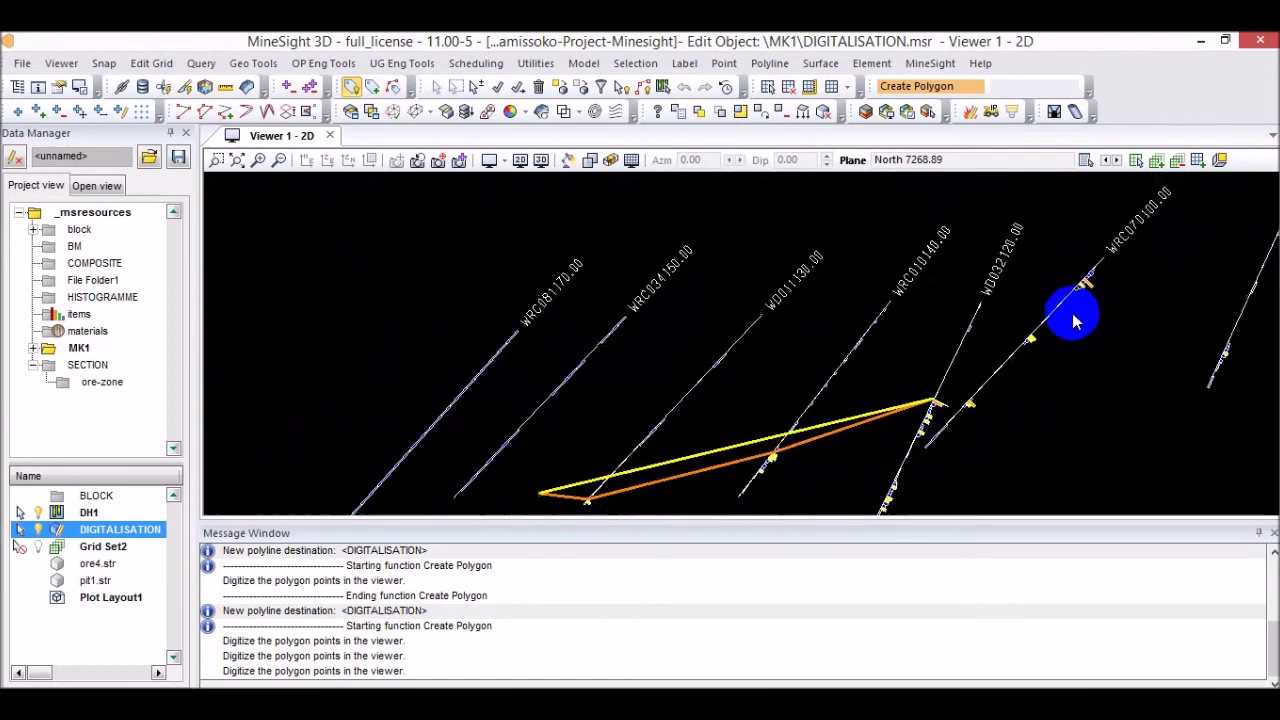
{"action": "scroll", "coordinate": [960, 405], "scroll_direction": "up", "scroll_amount": 2}
{"action": "scroll", "coordinate": [1070, 340], "scroll_direction": "down", "scroll_amount": 2}
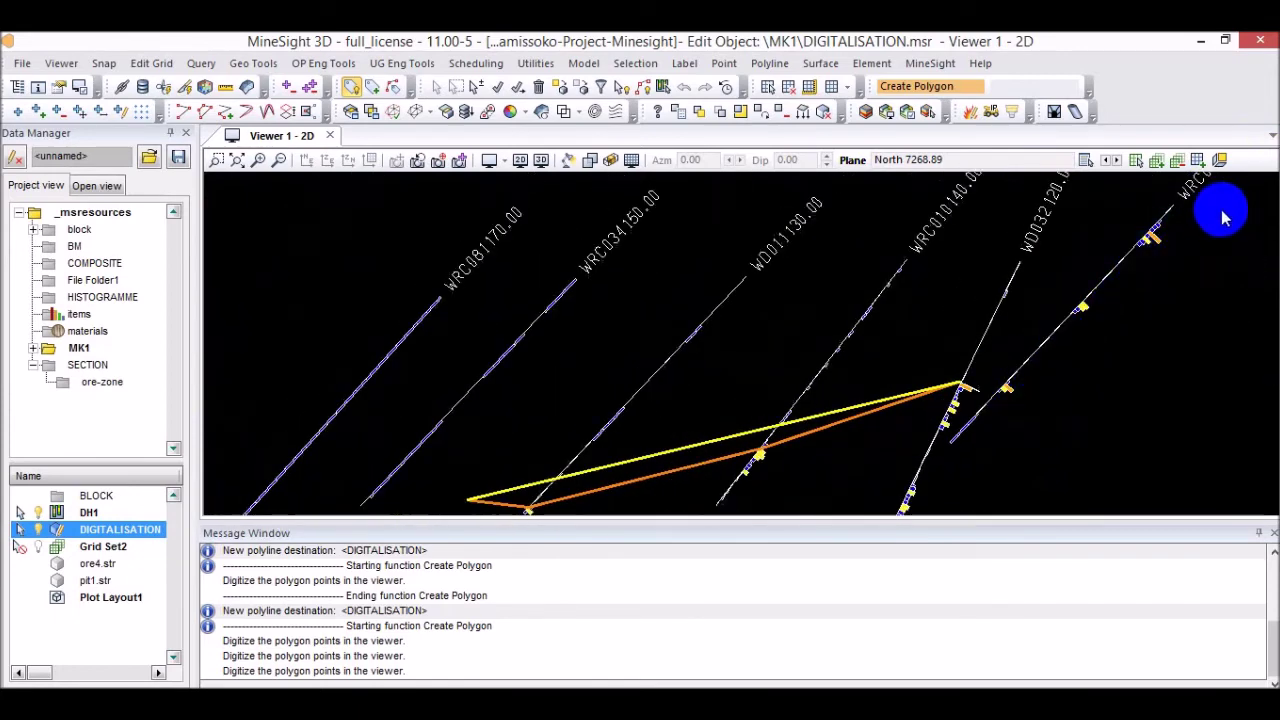
{"action": "scroll", "coordinate": [1152, 237], "scroll_direction": "up", "scroll_amount": 2}
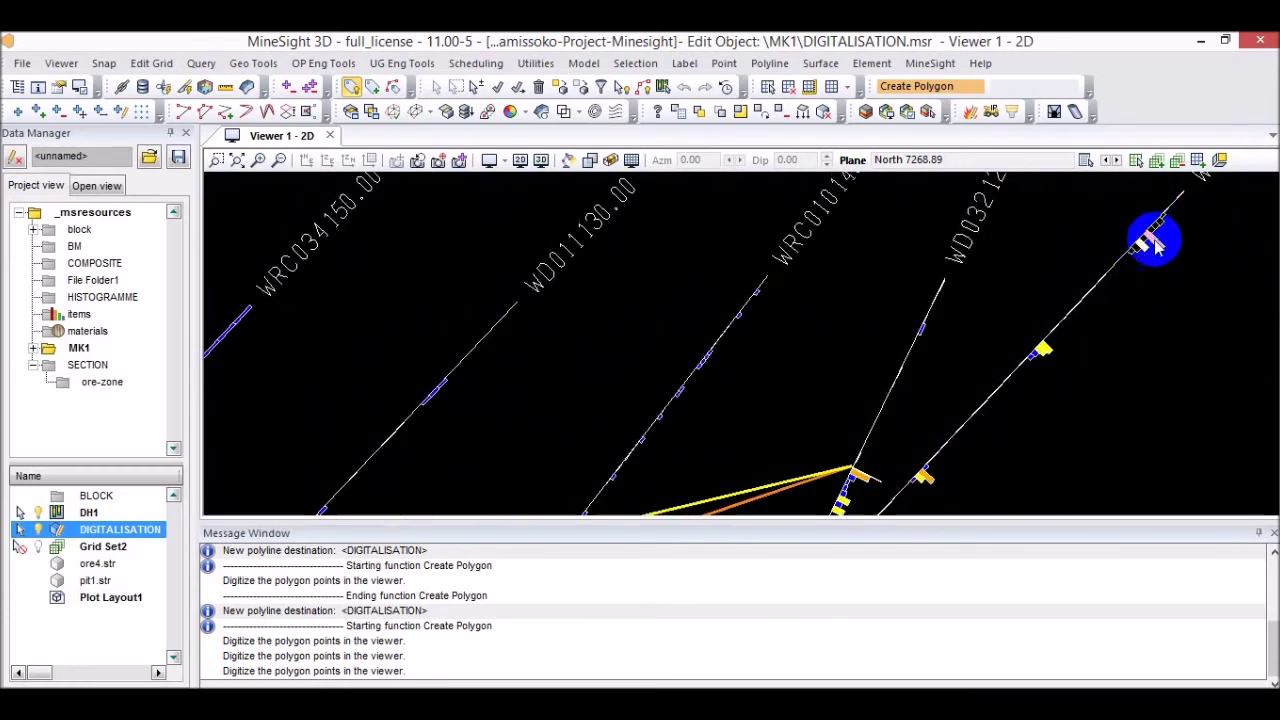
{"action": "scroll", "coordinate": [1155, 245], "scroll_direction": "up", "scroll_amount": 1}
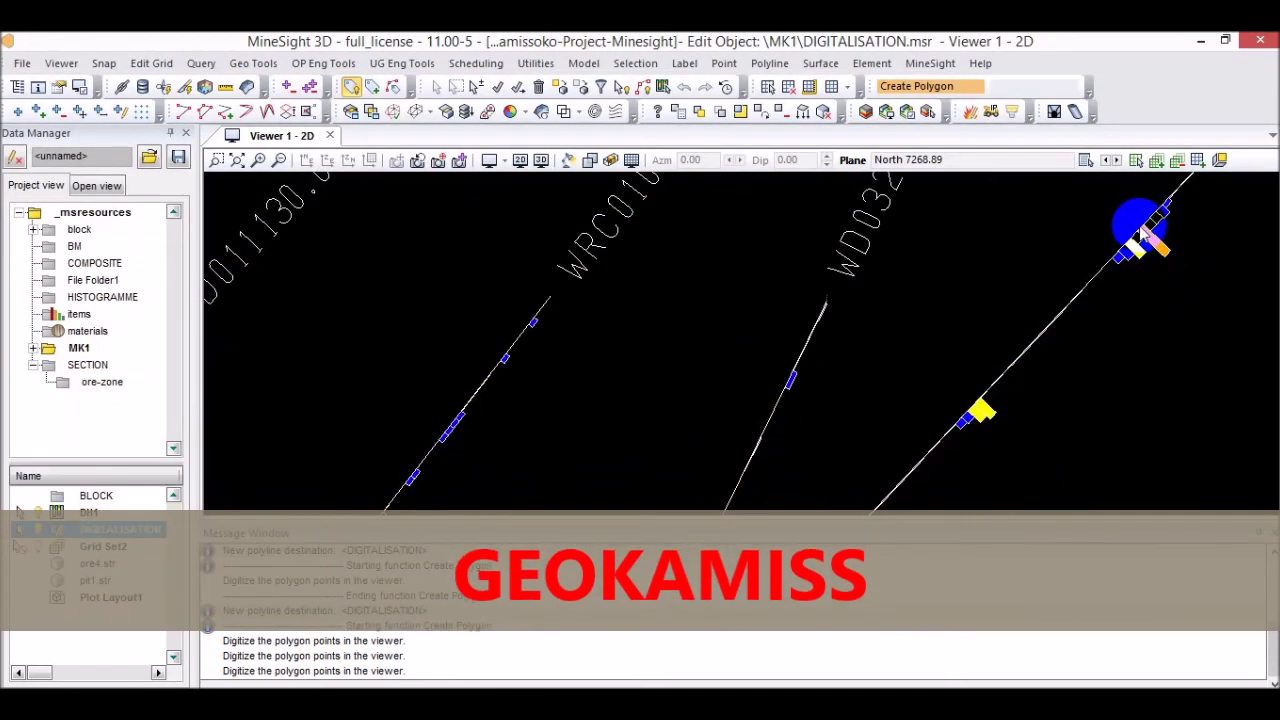
{"action": "left_click", "coordinate": [1143, 232]}
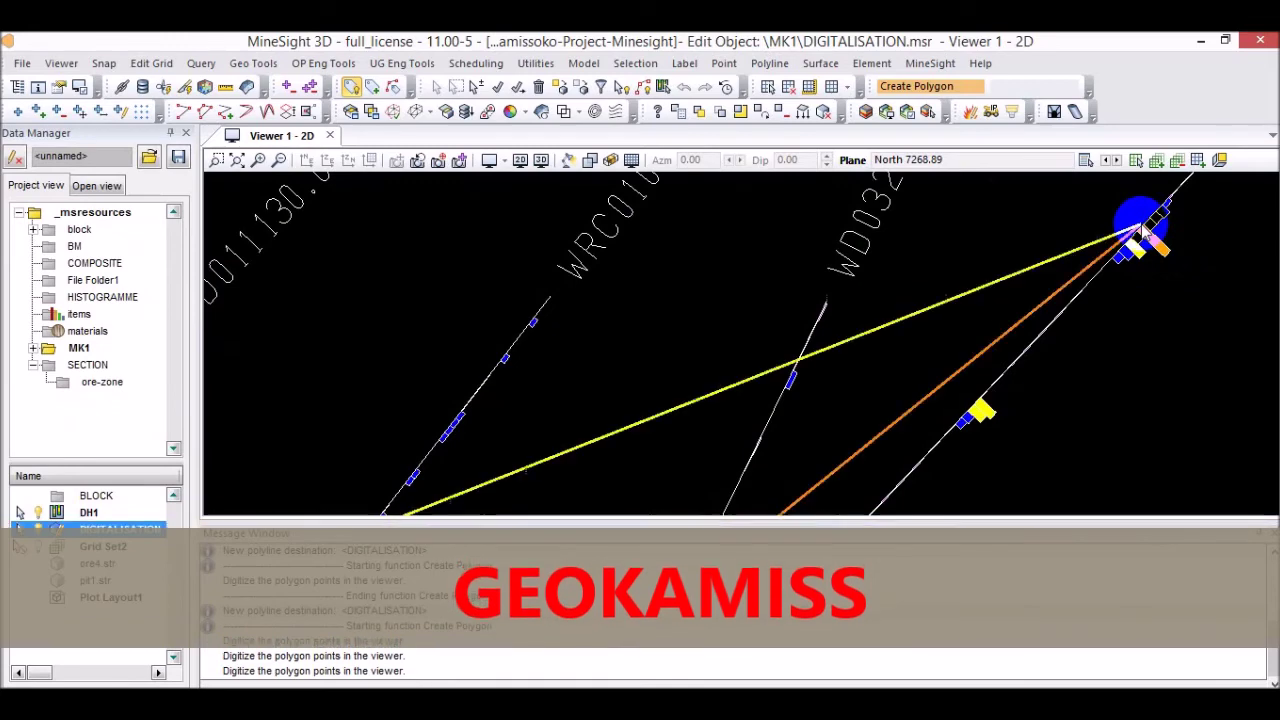
Snap the upper edge to the top of the uppermost orange interval on WRC027.
{"action": "scroll", "coordinate": [1144, 232], "scroll_direction": "down", "scroll_amount": 2}
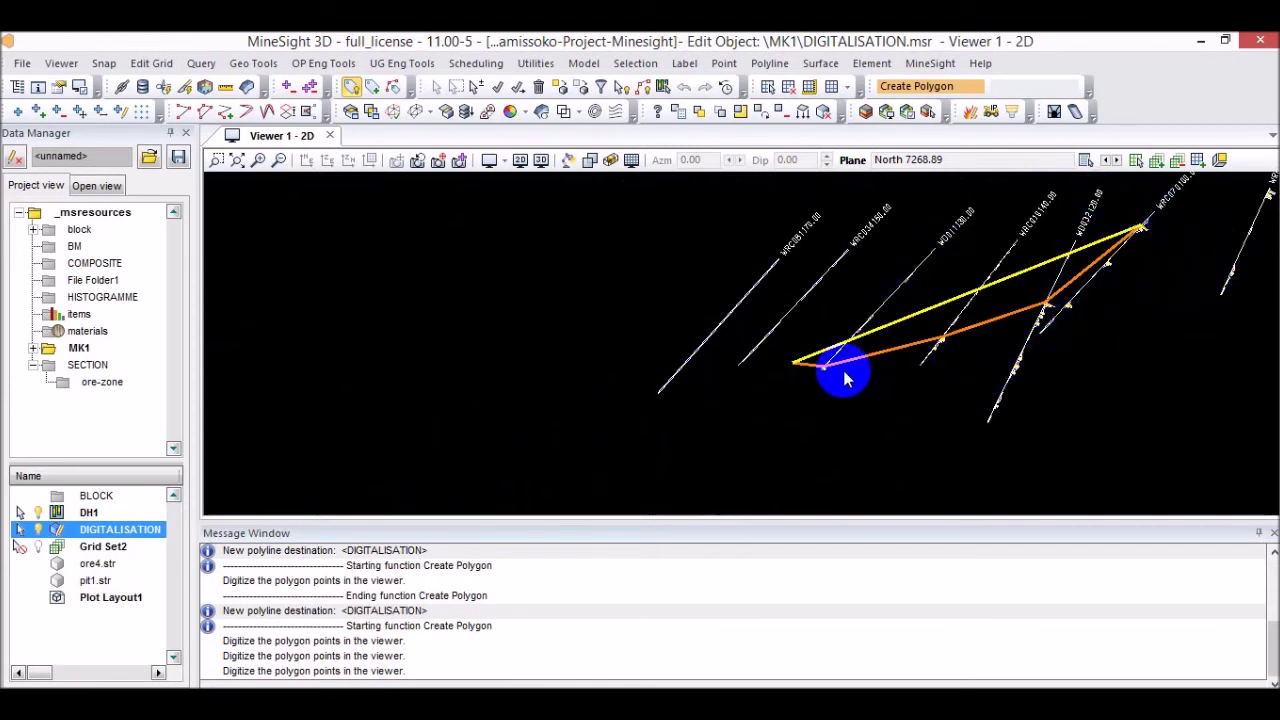
{"action": "scroll", "coordinate": [843, 366], "scroll_direction": "up", "scroll_amount": 2}
{"action": "scroll", "coordinate": [790, 355], "scroll_direction": "down", "scroll_amount": 3}
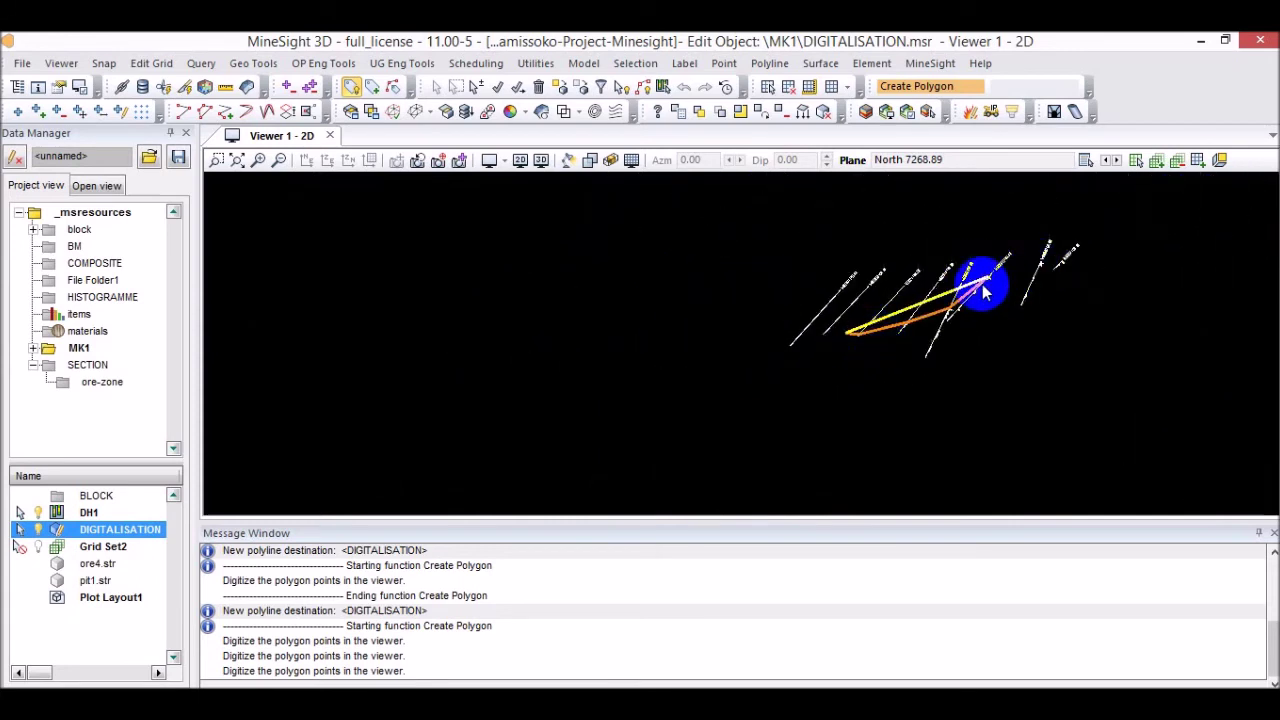
{"action": "scroll", "coordinate": [983, 290], "scroll_direction": "up", "scroll_amount": 4}
{"action": "scroll", "coordinate": [1150, 288], "scroll_direction": "down", "scroll_amount": 3}
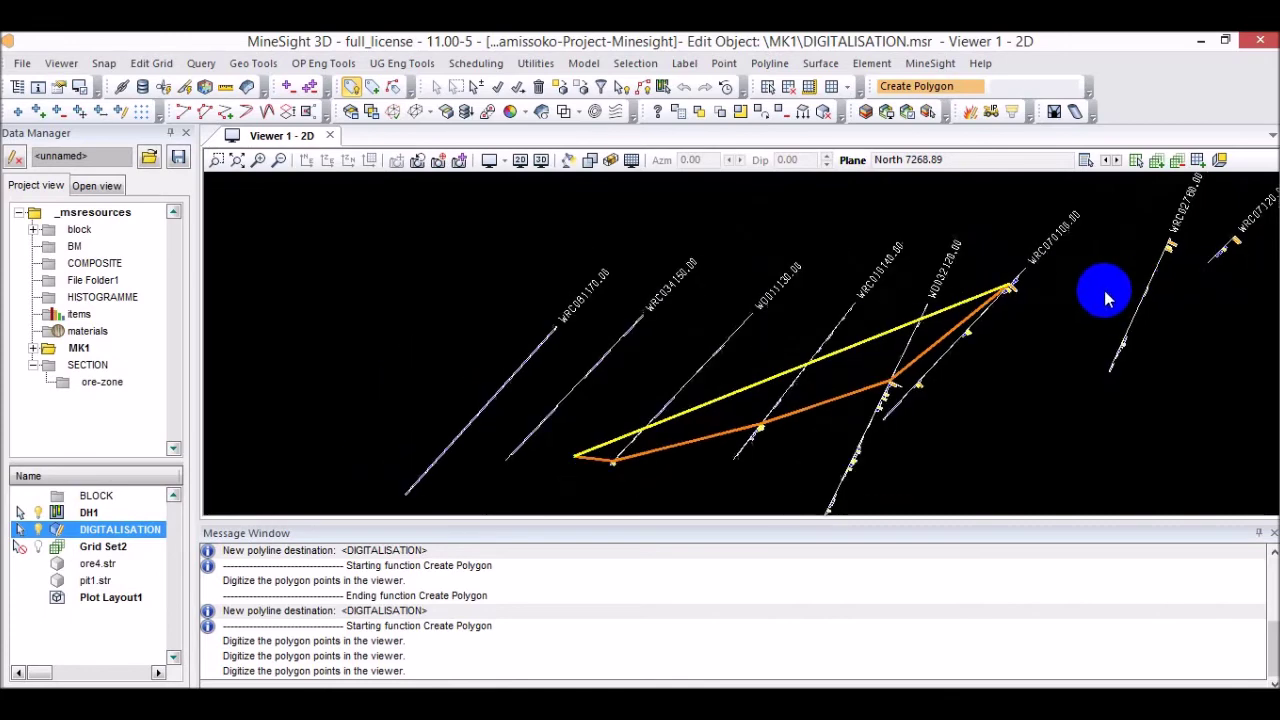
{"action": "scroll", "coordinate": [1171, 257], "scroll_direction": "up", "scroll_amount": 5}
{"action": "scroll", "coordinate": [1122, 258], "scroll_direction": "up", "scroll_amount": 2}
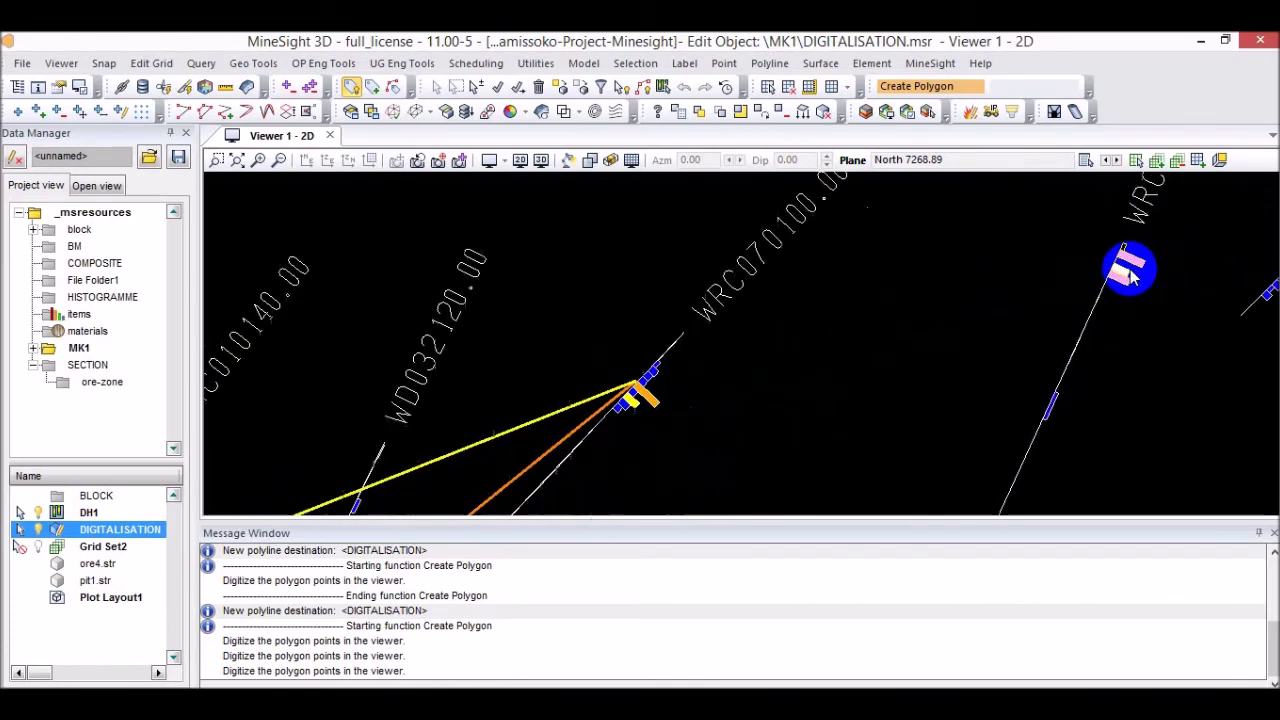
{"action": "scroll", "coordinate": [1118, 248], "scroll_direction": "down", "scroll_amount": 3}
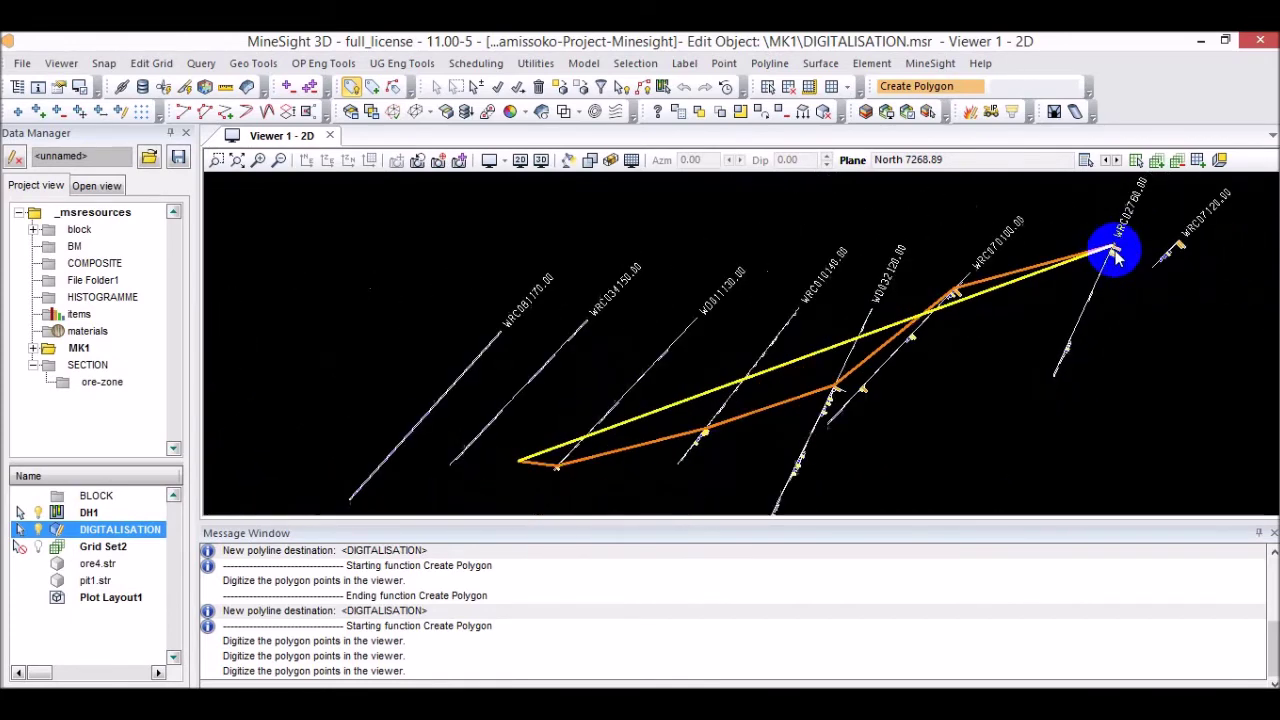
Snap the upper edge to the top of the orange interval on WRC071 and wrap the polygon around the hole's east side with two points.
{"action": "scroll", "coordinate": [1185, 250], "scroll_direction": "up", "scroll_amount": 2}
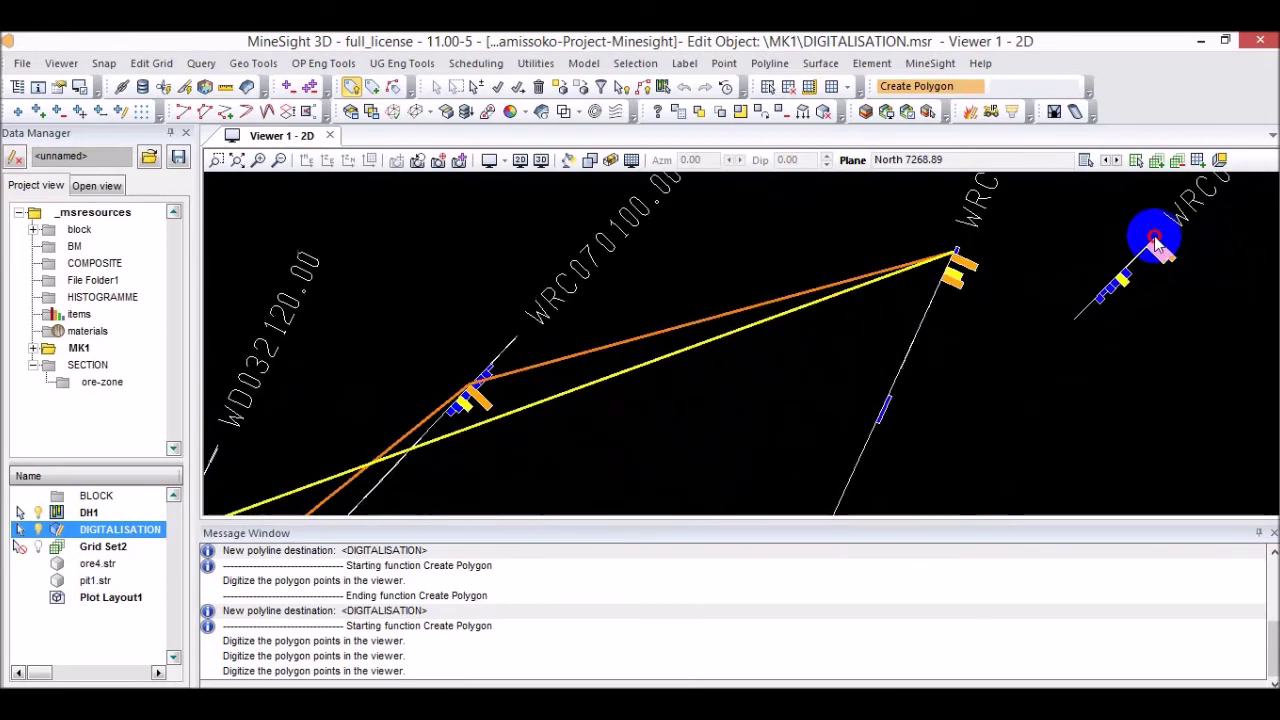
{"action": "scroll", "coordinate": [1157, 245], "scroll_direction": "down", "scroll_amount": 4}
{"action": "scroll", "coordinate": [1200, 253], "scroll_direction": "up", "scroll_amount": 3}
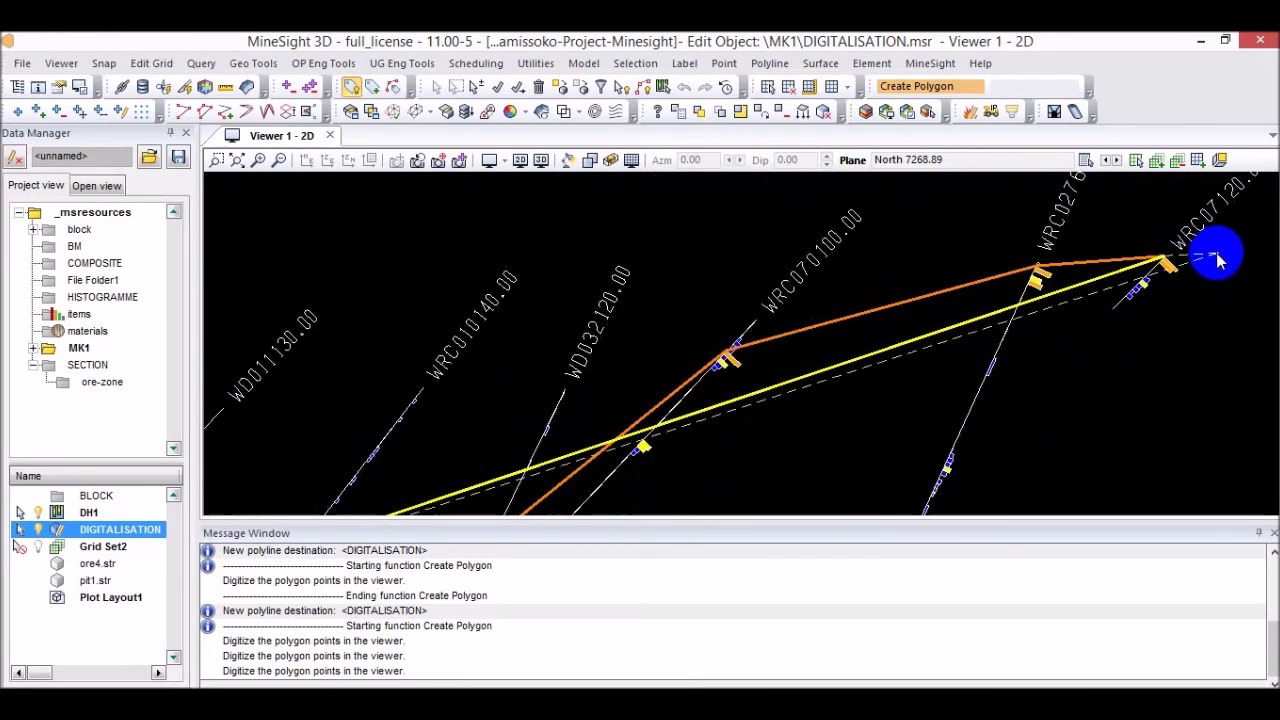
{"action": "left_click", "coordinate": [1216, 258]}
{"action": "scroll", "coordinate": [1168, 283], "scroll_direction": "up", "scroll_amount": 2}
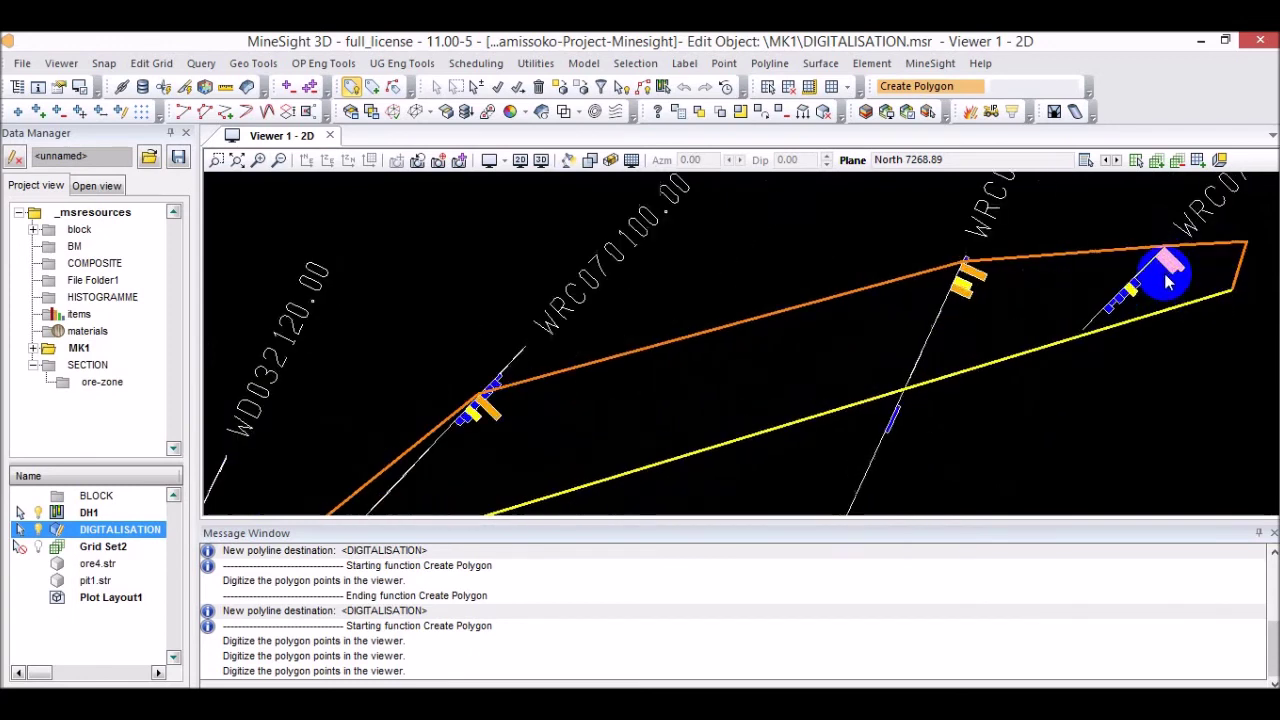
Start the lower edge beneath the orange interval on WRC071 and carry it back below the upper ore intervals on WRC027 and WRC070.
{"action": "left_click", "coordinate": [1160, 262]}
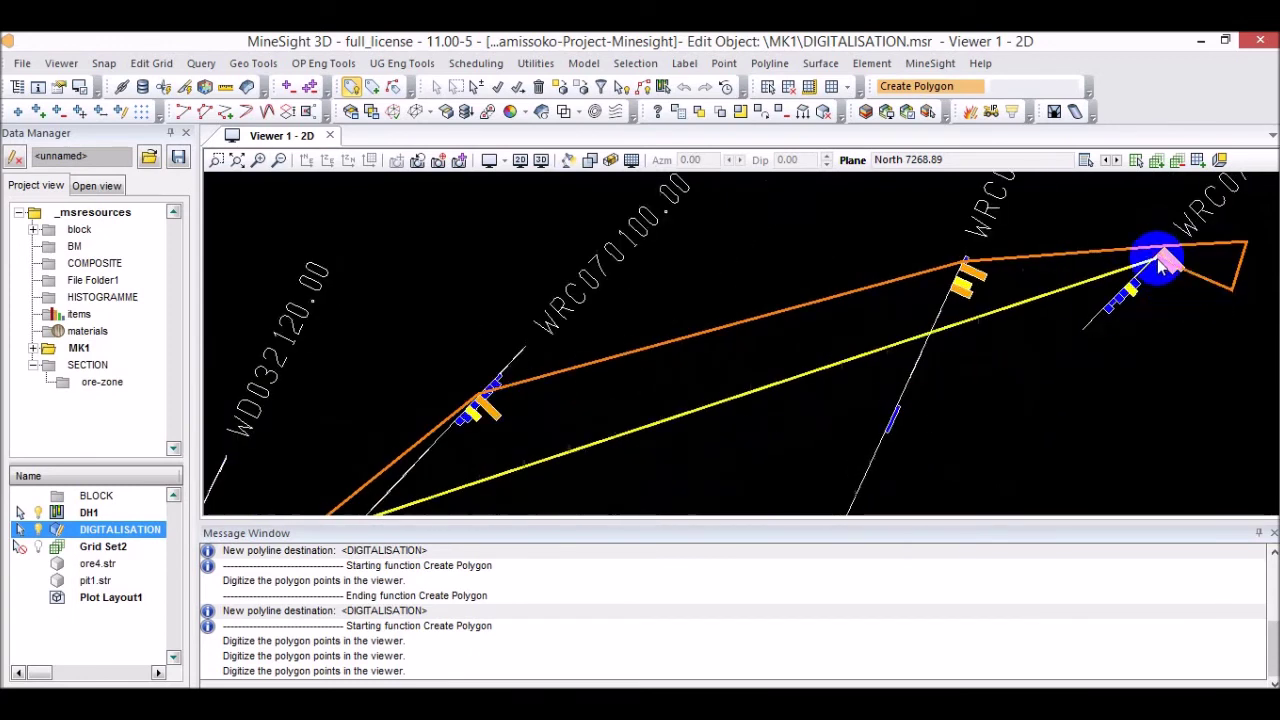
{"action": "left_click", "coordinate": [952, 291]}
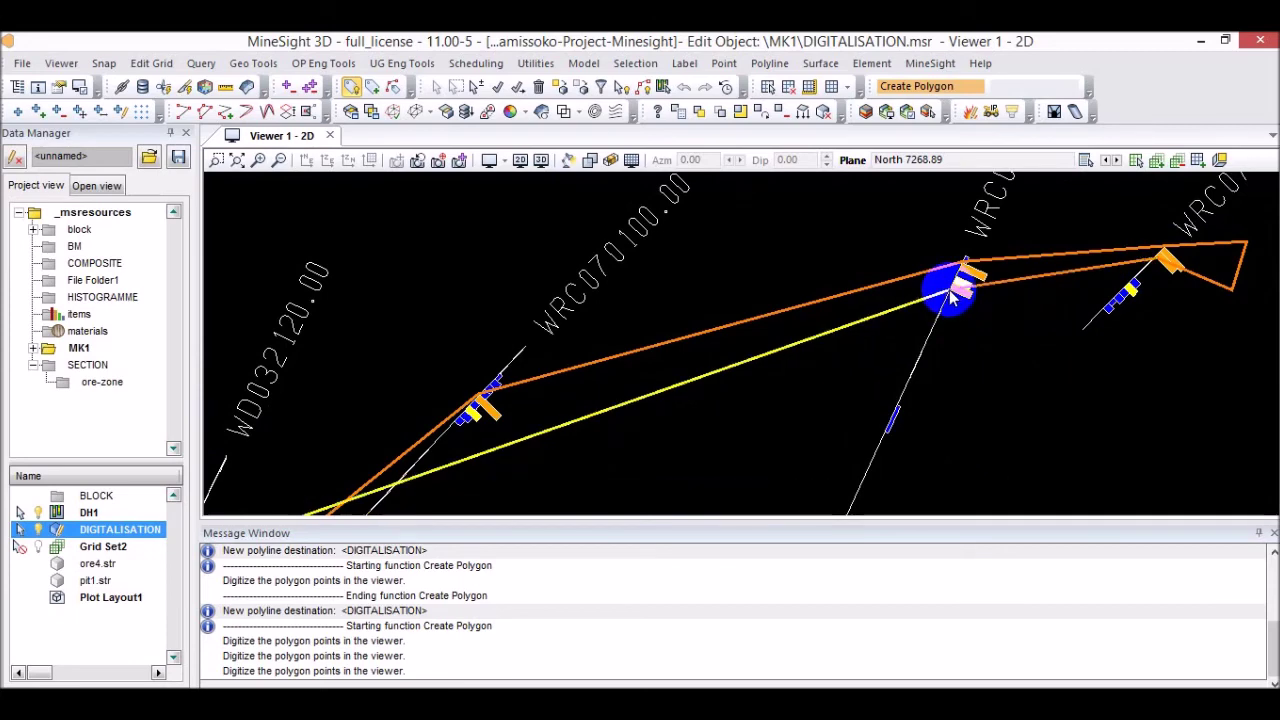
{"action": "scroll", "coordinate": [975, 278], "scroll_direction": "down", "scroll_amount": 2}
{"action": "scroll", "coordinate": [745, 365], "scroll_direction": "up", "scroll_amount": 1}
{"action": "scroll", "coordinate": [745, 365], "scroll_direction": "up", "scroll_amount": 2}
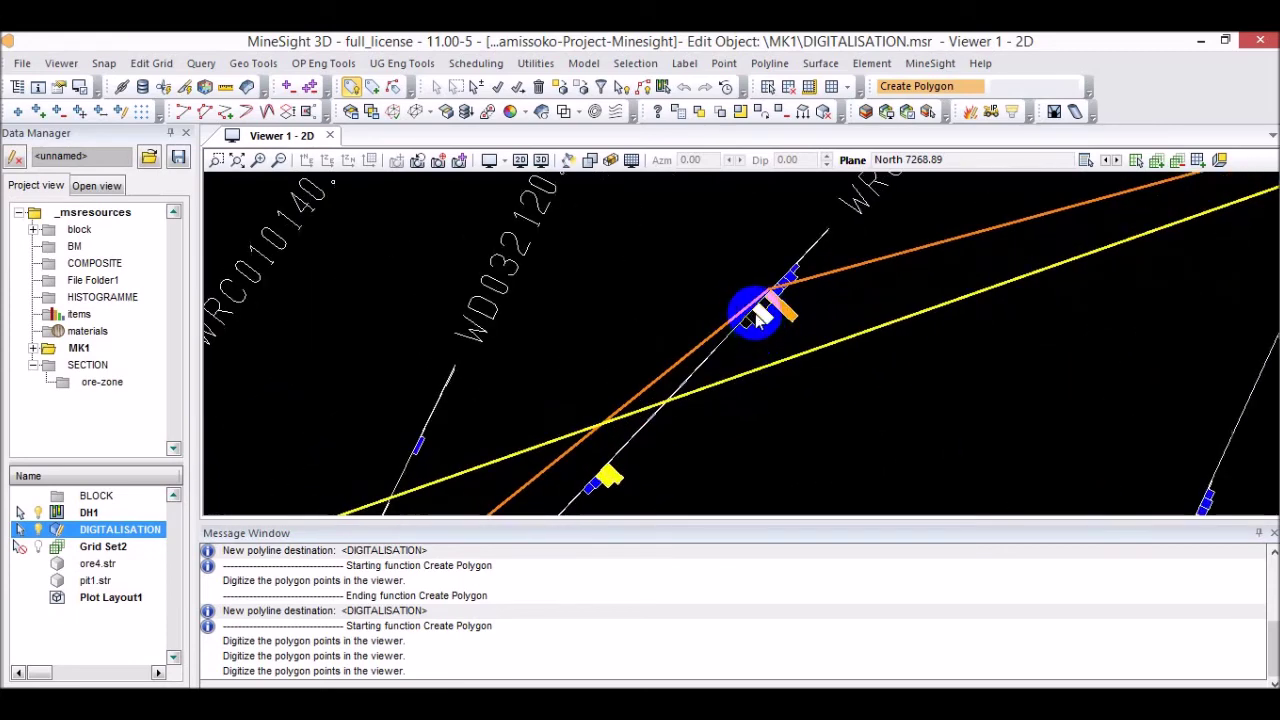
{"action": "scroll", "coordinate": [758, 318], "scroll_direction": "down", "scroll_amount": 3}
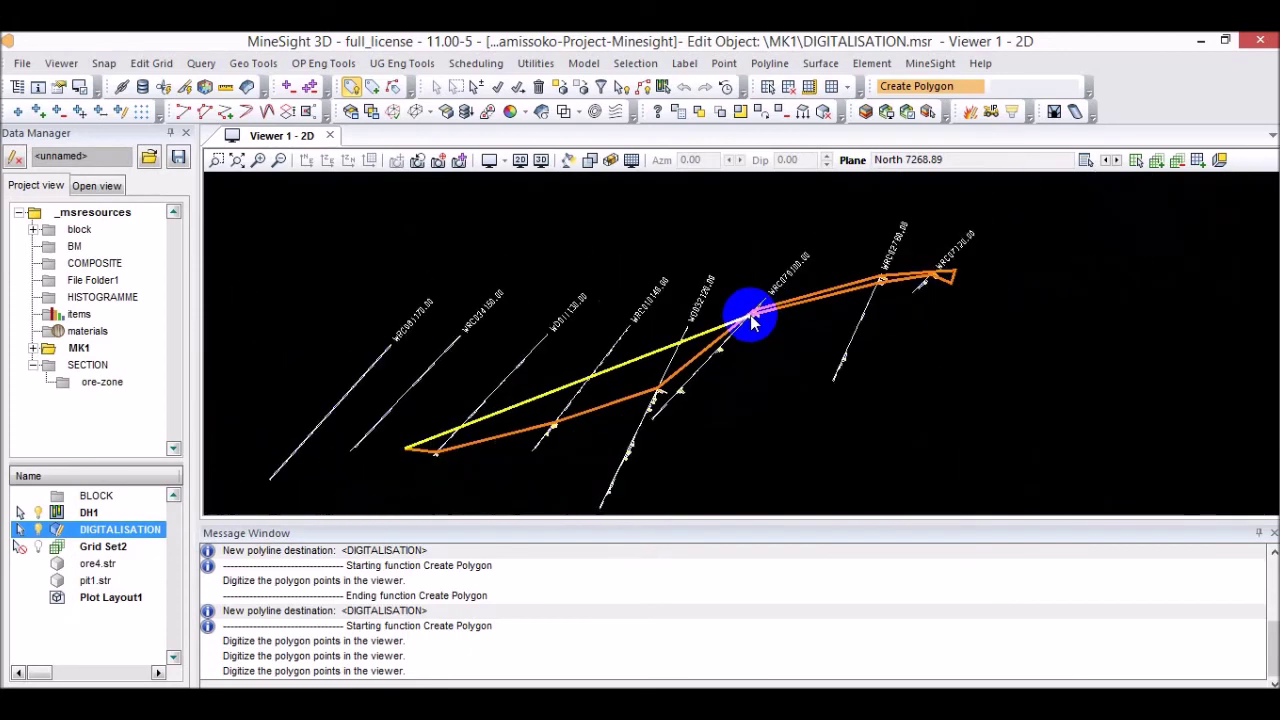
Continue the lower edge to the yellow interval on WD032 and beneath the upper yellow interval on WRC010.
{"action": "scroll", "coordinate": [740, 335], "scroll_direction": "down", "scroll_amount": 3}
{"action": "scroll", "coordinate": [715, 345], "scroll_direction": "up", "scroll_amount": 6}
{"action": "left_click", "coordinate": [697, 372]}
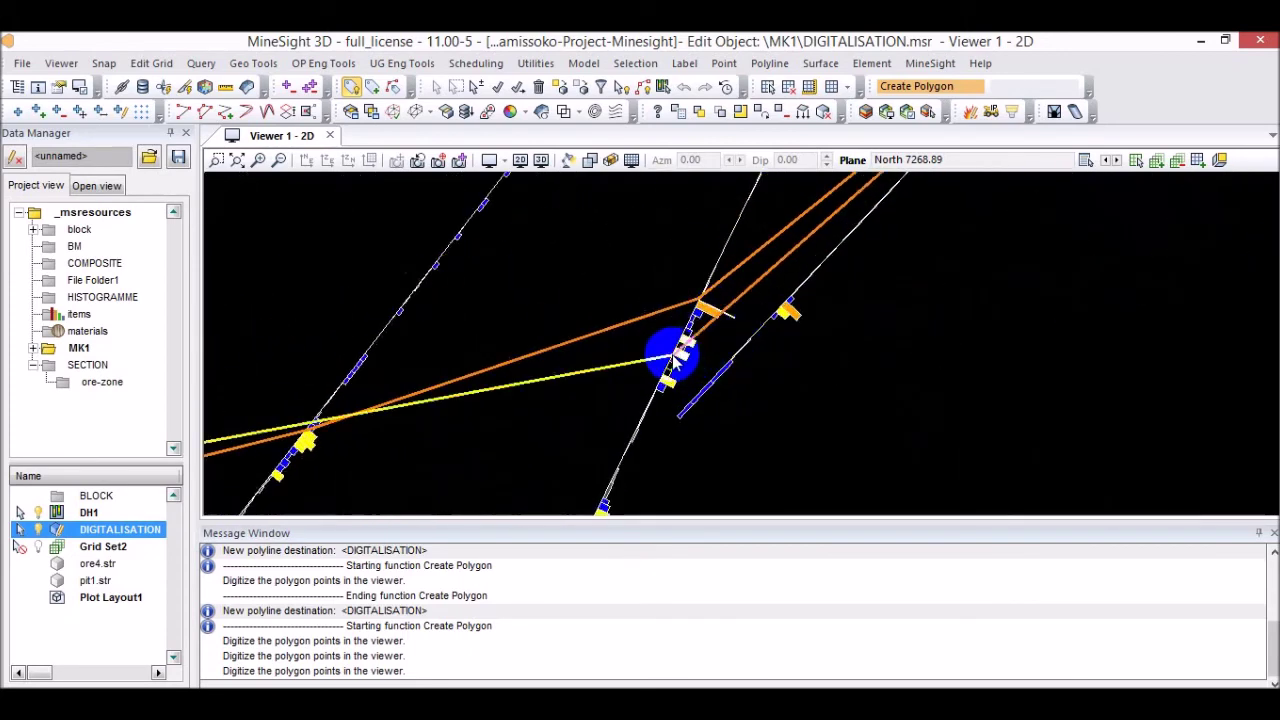
{"action": "scroll", "coordinate": [640, 378], "scroll_direction": "down", "scroll_amount": 3}
{"action": "scroll", "coordinate": [590, 383], "scroll_direction": "up", "scroll_amount": 4}
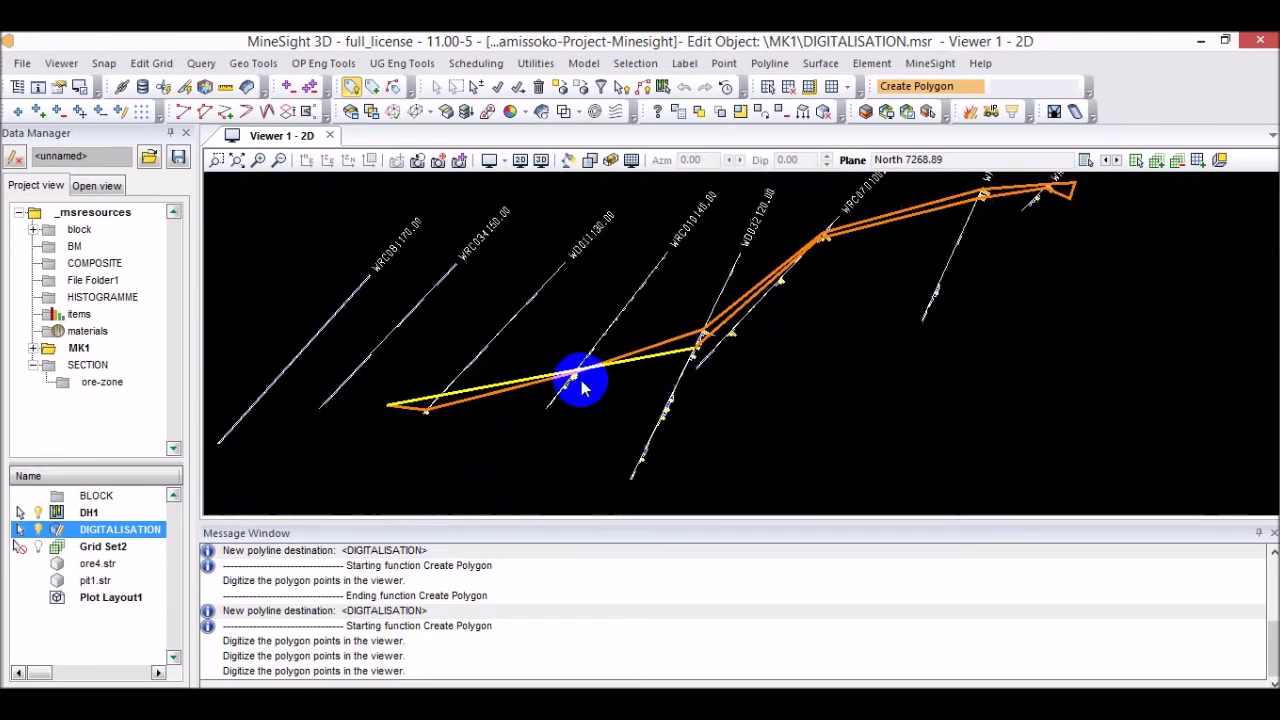
{"action": "scroll", "coordinate": [583, 385], "scroll_direction": "up", "scroll_amount": 2}
{"action": "scroll", "coordinate": [586, 390], "scroll_direction": "up", "scroll_amount": 2}
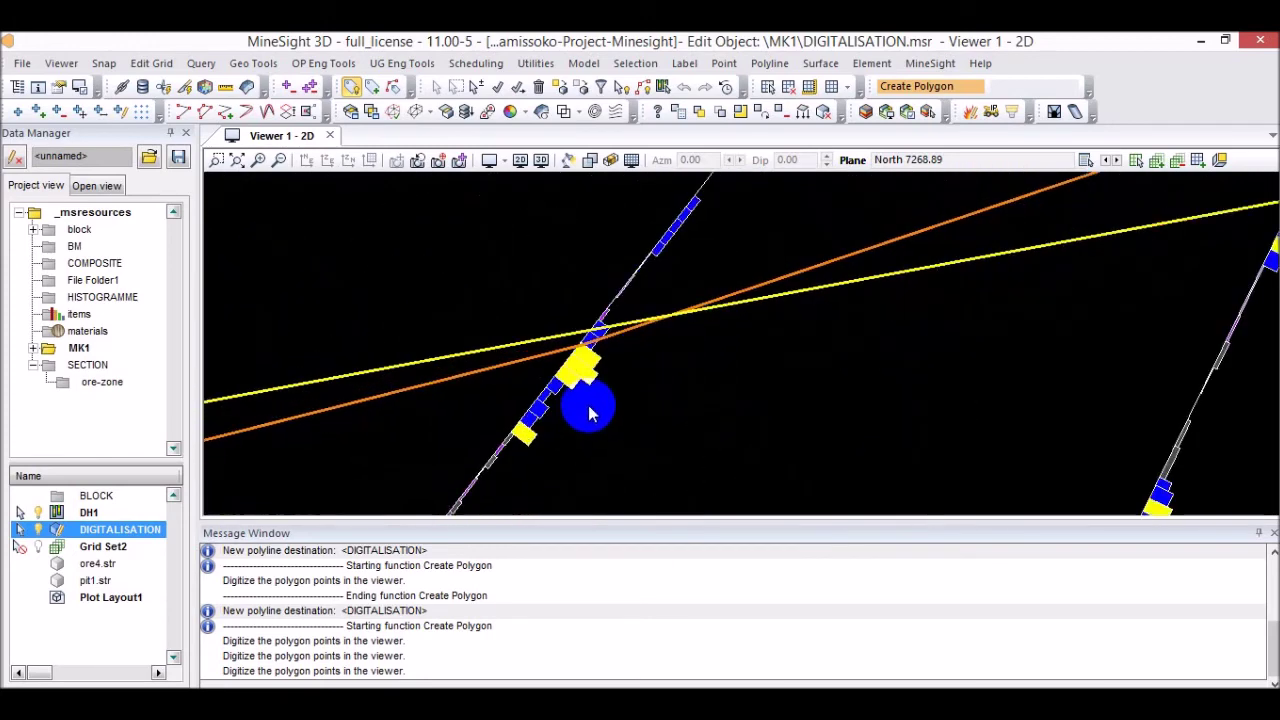
Snap the lower edge beneath the yellow interval on WD011, add one point west of the hole and close the polygon.
{"action": "scroll", "coordinate": [562, 385], "scroll_direction": "down", "scroll_amount": 5}
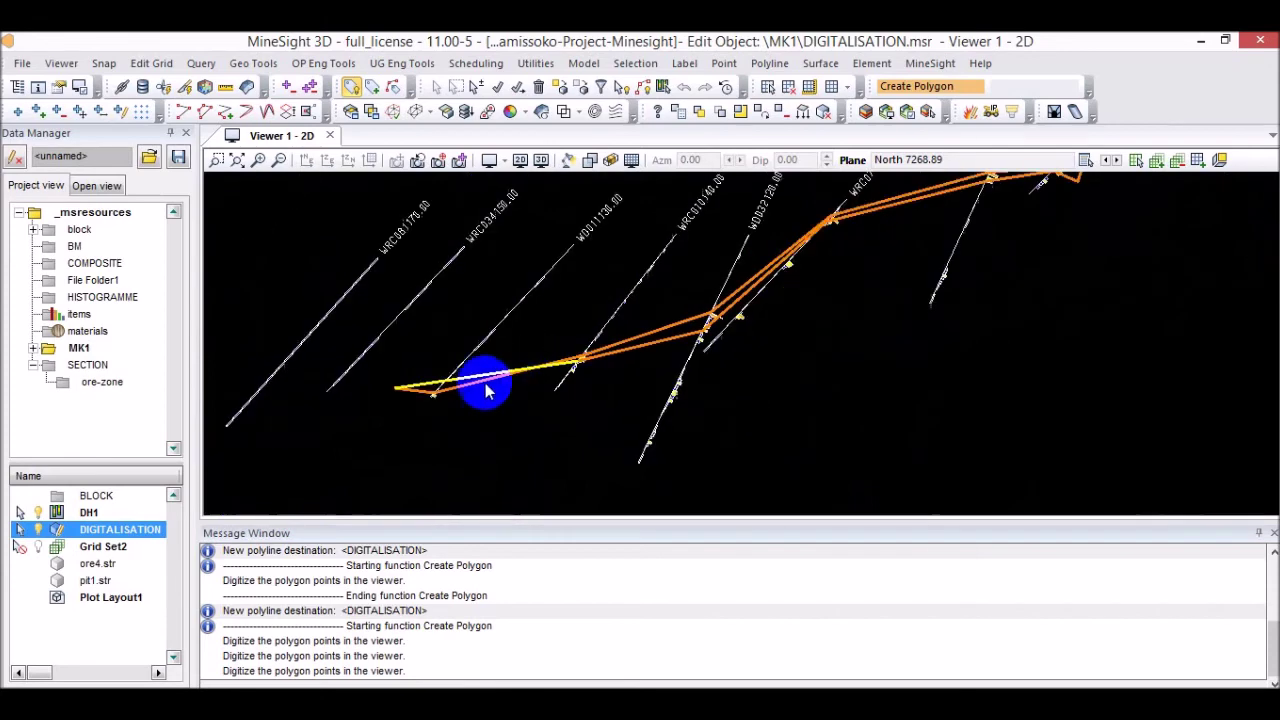
{"action": "scroll", "coordinate": [443, 396], "scroll_direction": "up", "scroll_amount": 3}
{"action": "scroll", "coordinate": [412, 418], "scroll_direction": "up", "scroll_amount": 4}
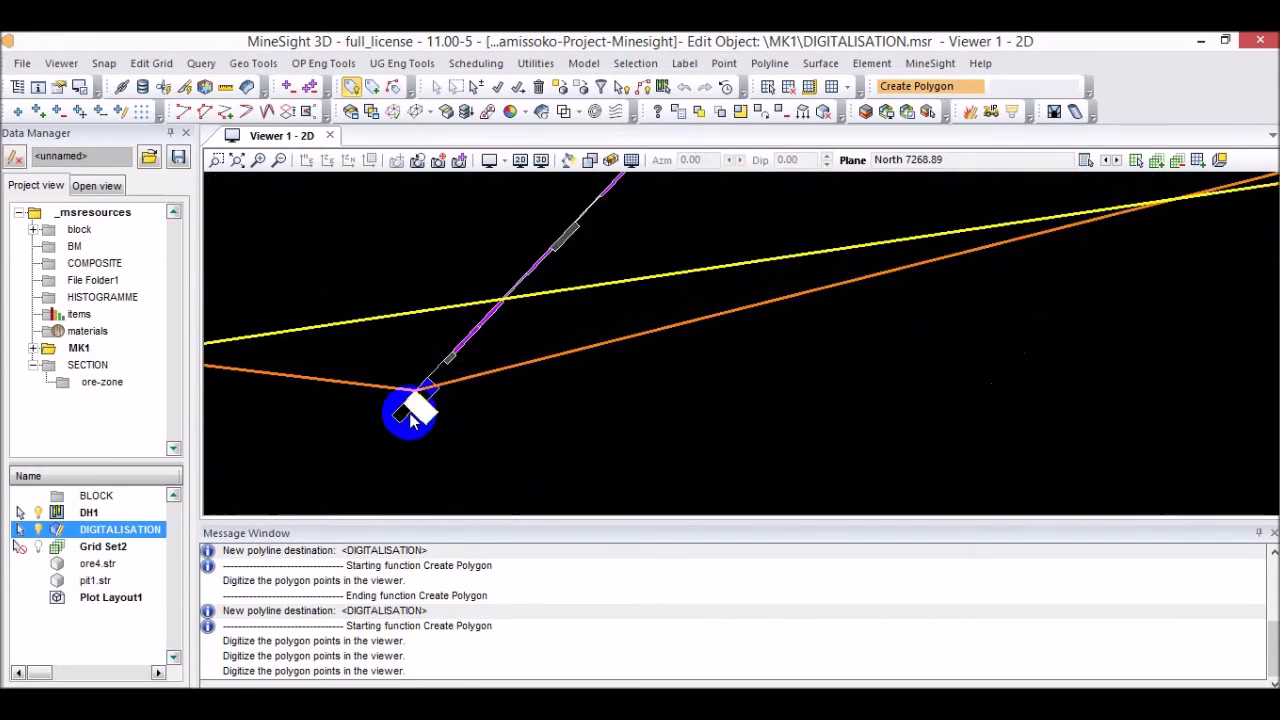
{"action": "scroll", "coordinate": [390, 410], "scroll_direction": "down", "scroll_amount": 4}
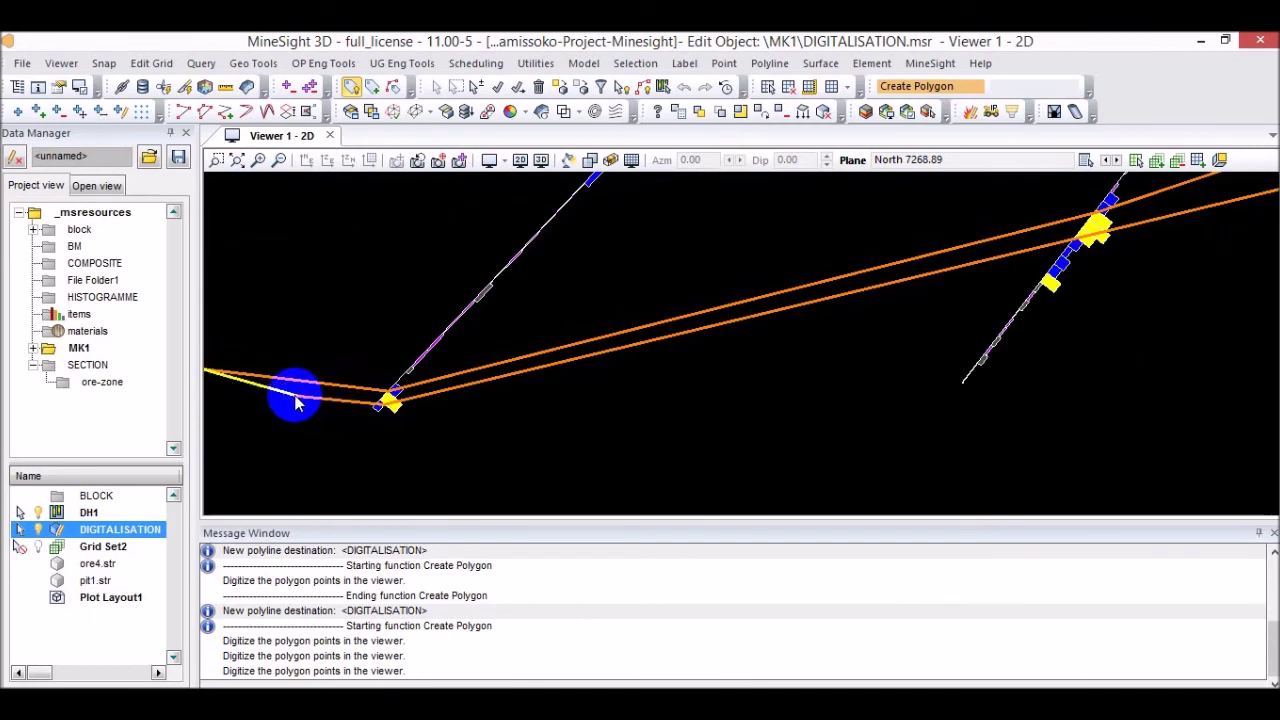
{"action": "right_click", "coordinate": [284, 398]}
Step the section plane through North 7298.89, 7328.89 and 7358.89 on to North 7508.89.
{"action": "left_click", "coordinate": [1076, 160]}
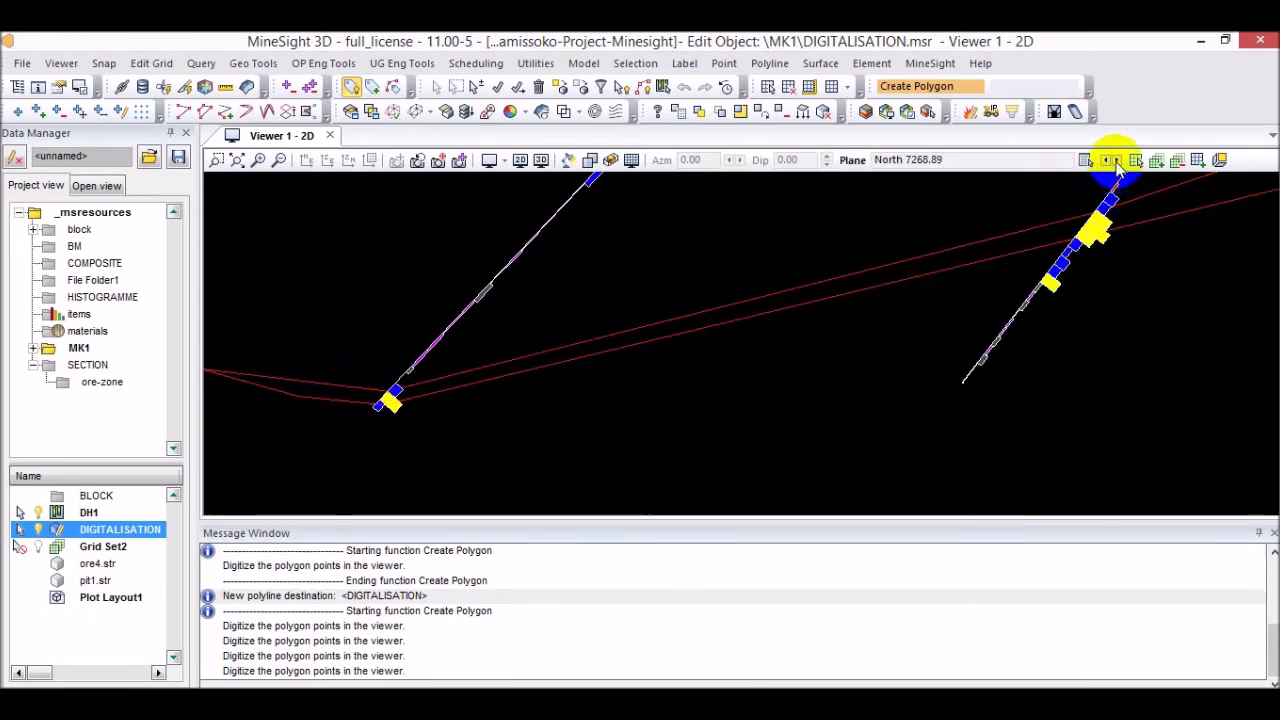
{"action": "left_click", "coordinate": [1112, 161]}
{"action": "left_click", "coordinate": [767, 549]}
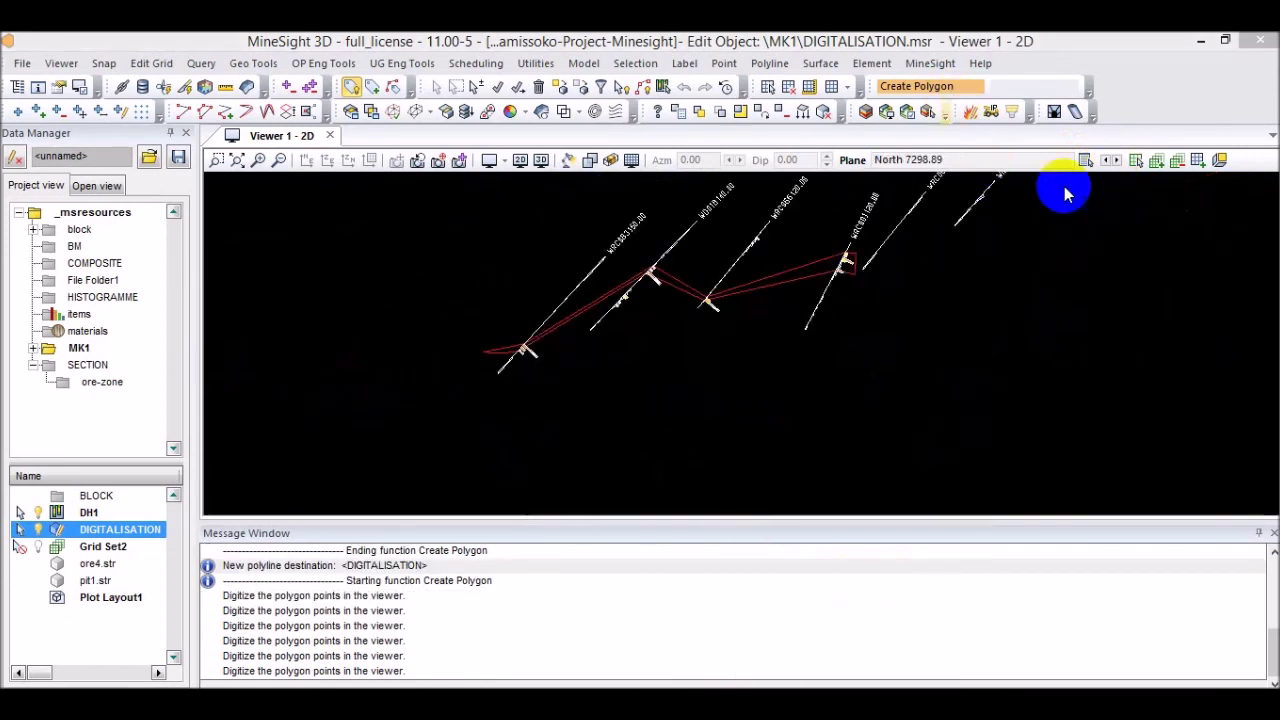
{"action": "left_click", "coordinate": [1112, 161]}
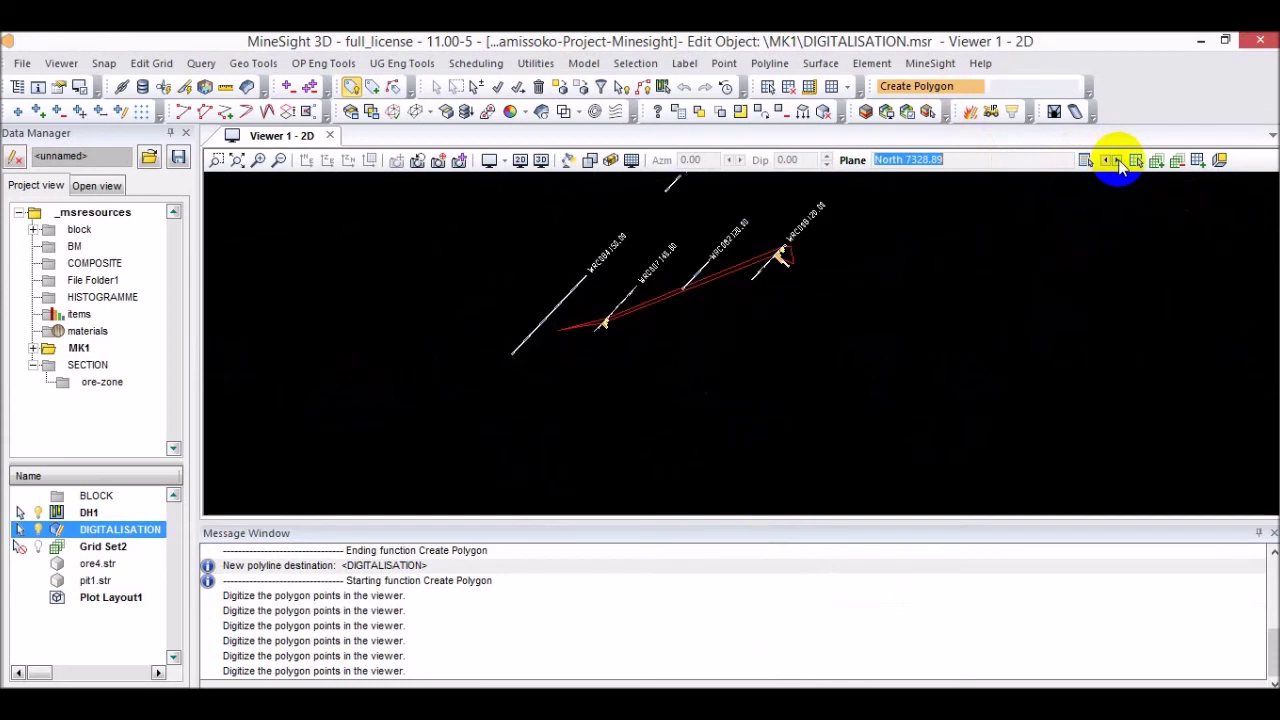
{"action": "left_click", "coordinate": [1117, 160]}
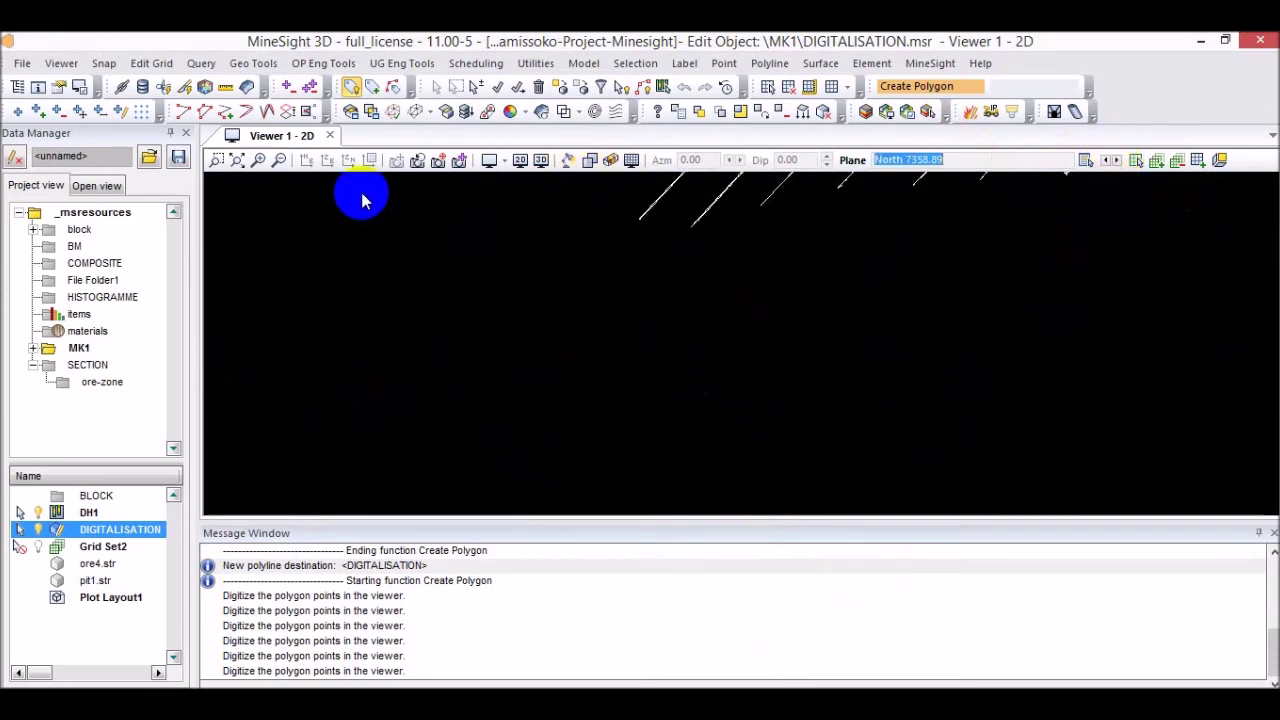
{"action": "left_click", "coordinate": [1118, 161]}
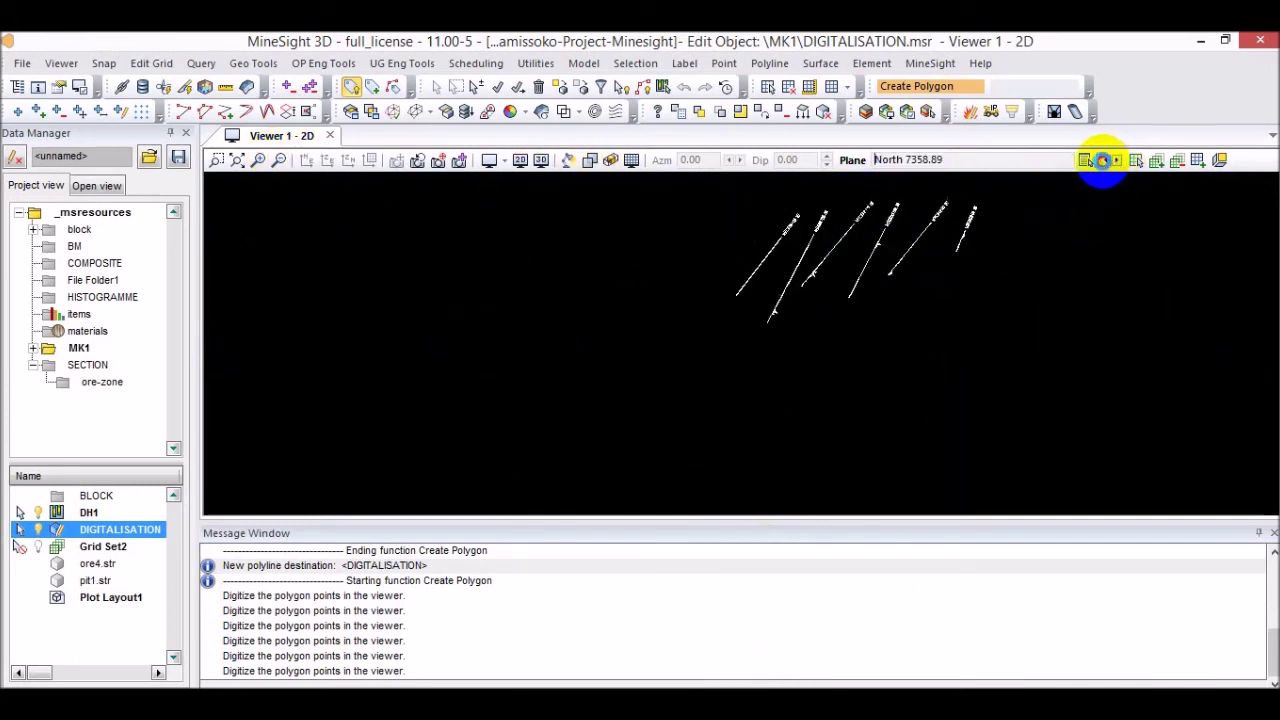
{"action": "left_click", "coordinate": [1101, 161]}
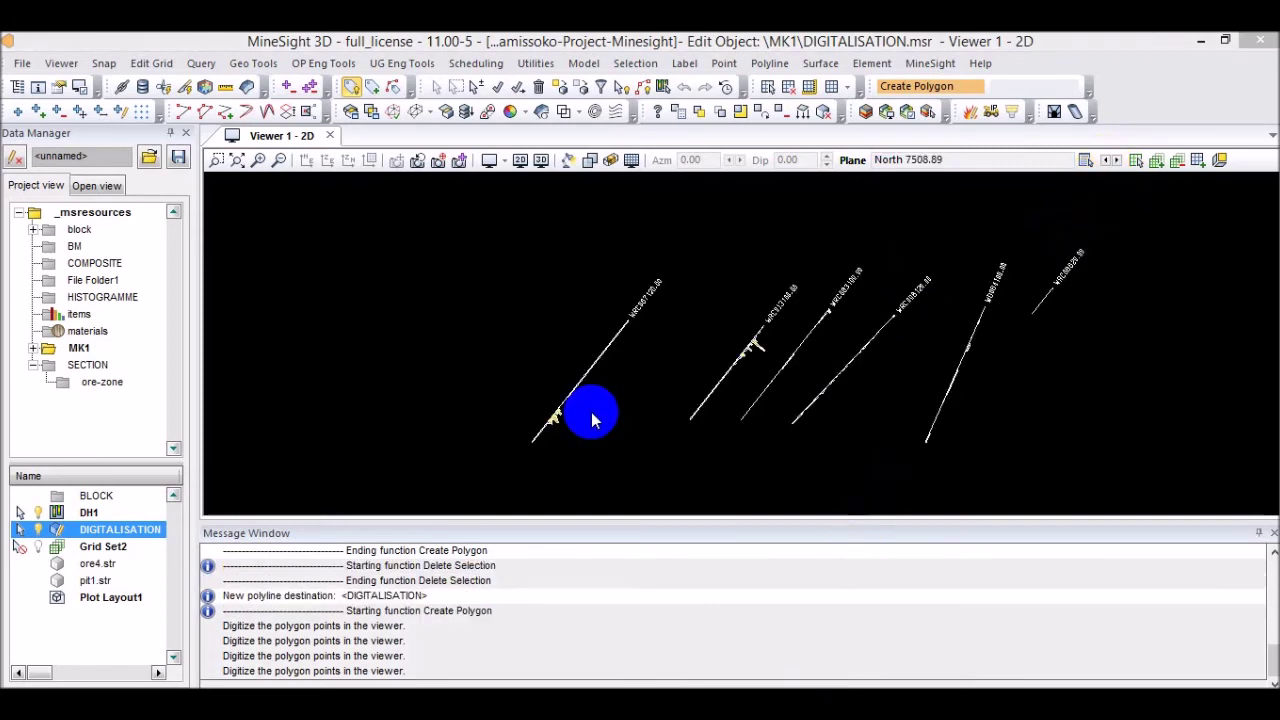
Start a polygon west of WRC087 and snap its upper edge to the top of the hole's uppermost yellow interval.
{"action": "left_click", "coordinate": [280, 162]}
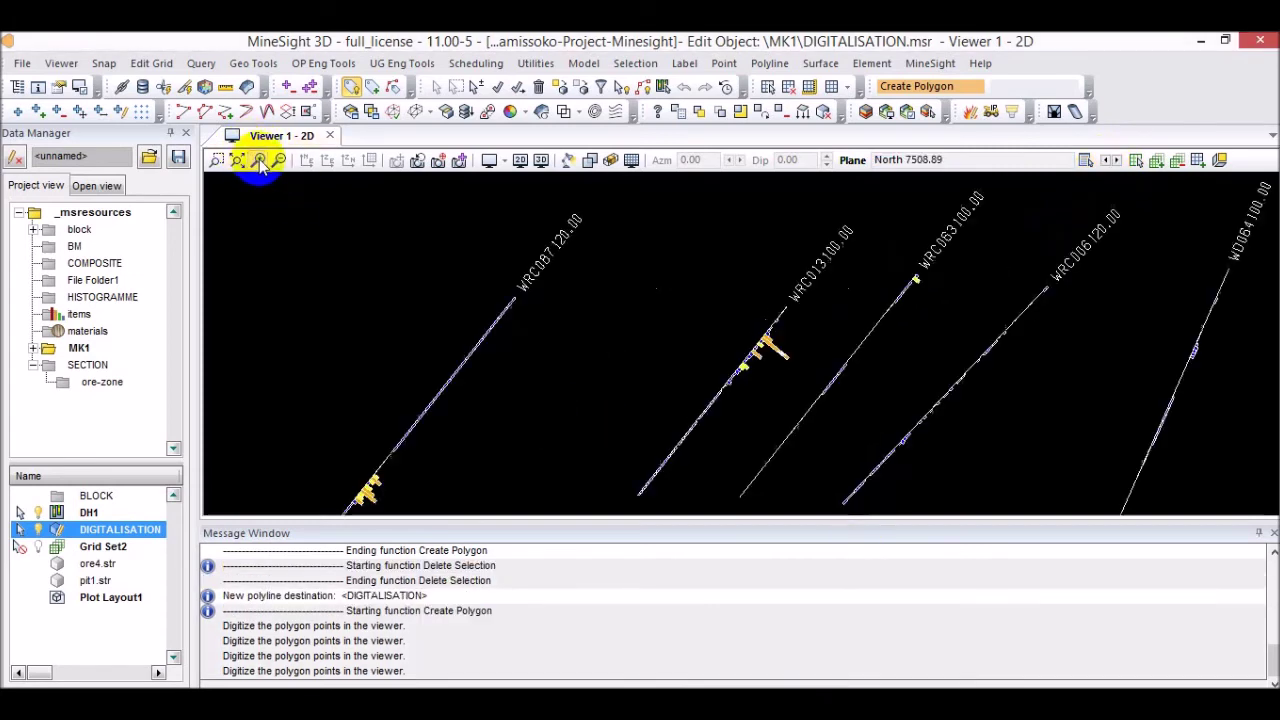
{"action": "scroll", "coordinate": [431, 471], "scroll_direction": "up", "scroll_amount": 3}
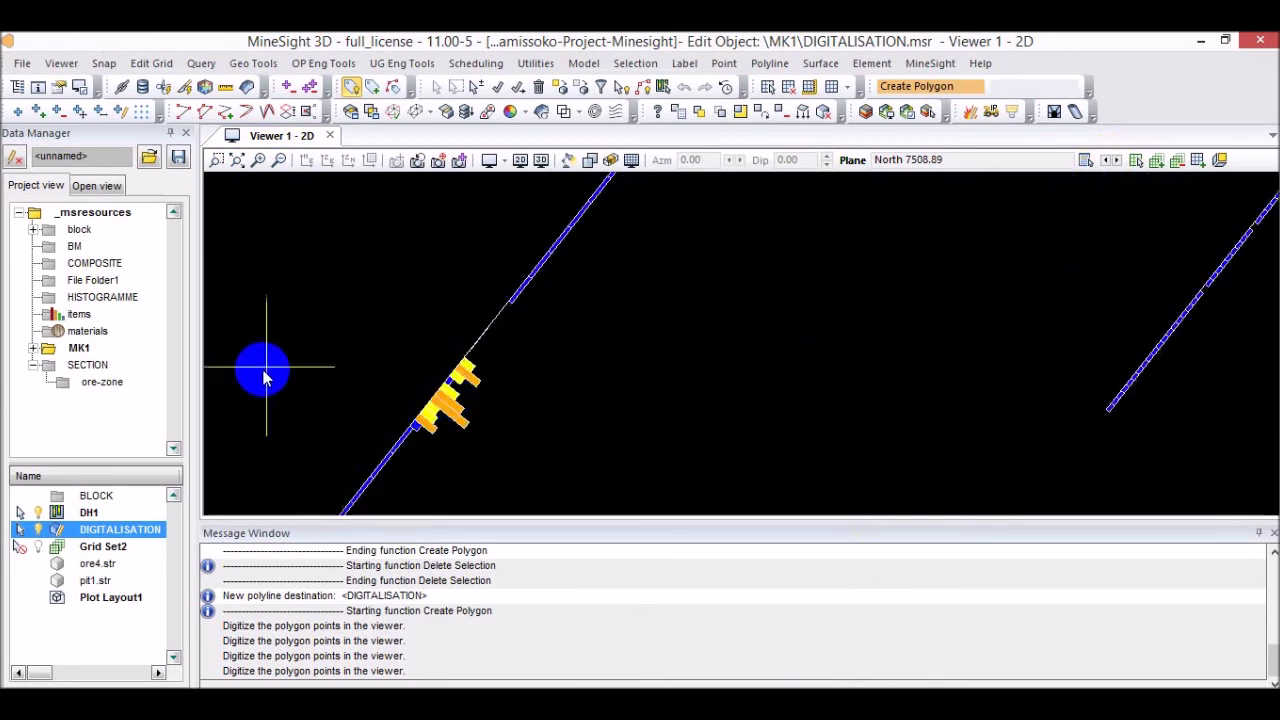
{"action": "scroll", "coordinate": [462, 358], "scroll_direction": "down", "scroll_amount": 3}
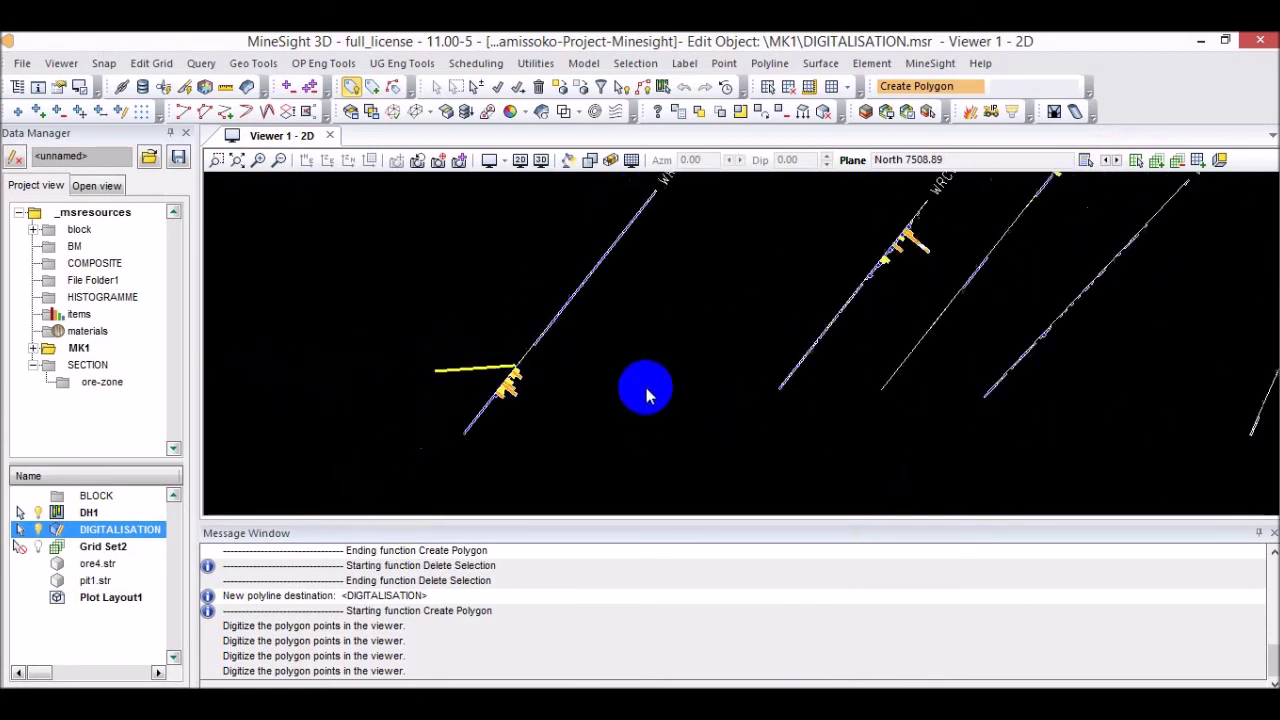
Snap the upper edge to the top of the uppermost orange interval on WRC013.
{"action": "scroll", "coordinate": [963, 246], "scroll_direction": "down", "scroll_amount": 1}
{"action": "scroll", "coordinate": [775, 312], "scroll_direction": "up", "scroll_amount": 4}
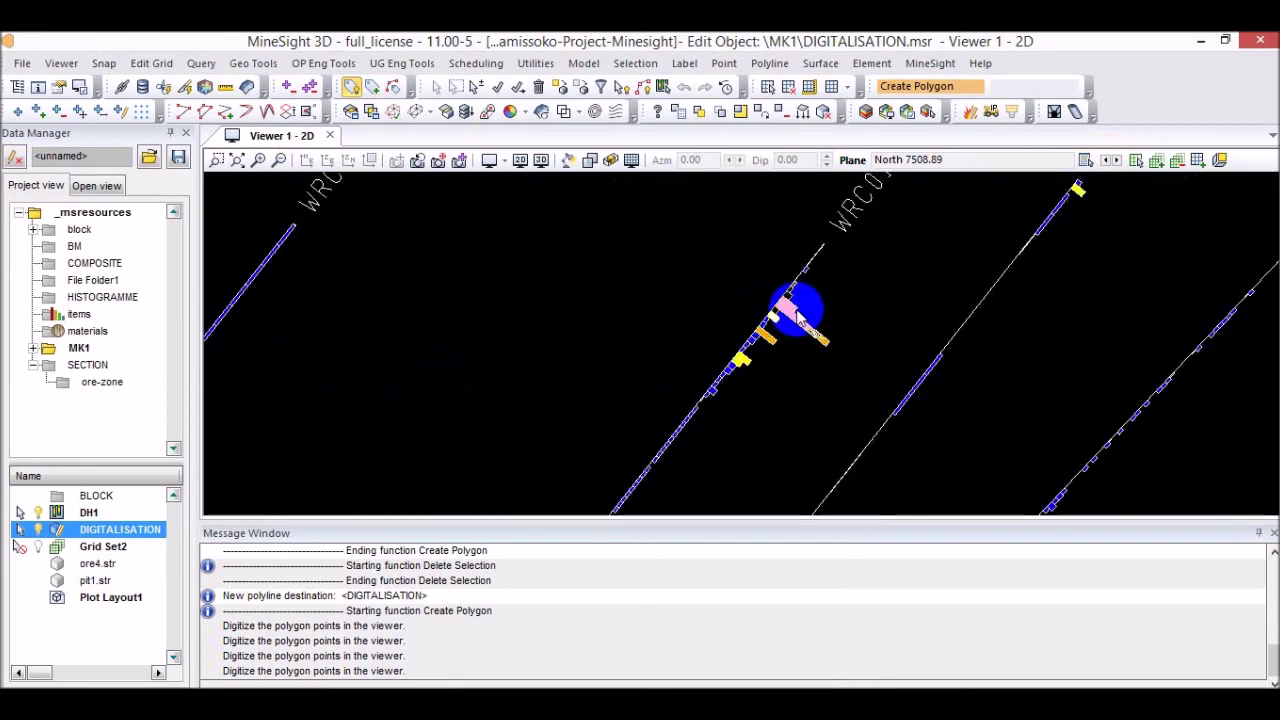
{"action": "left_click", "coordinate": [775, 293]}
{"action": "scroll", "coordinate": [810, 298], "scroll_direction": "down", "scroll_amount": 4}
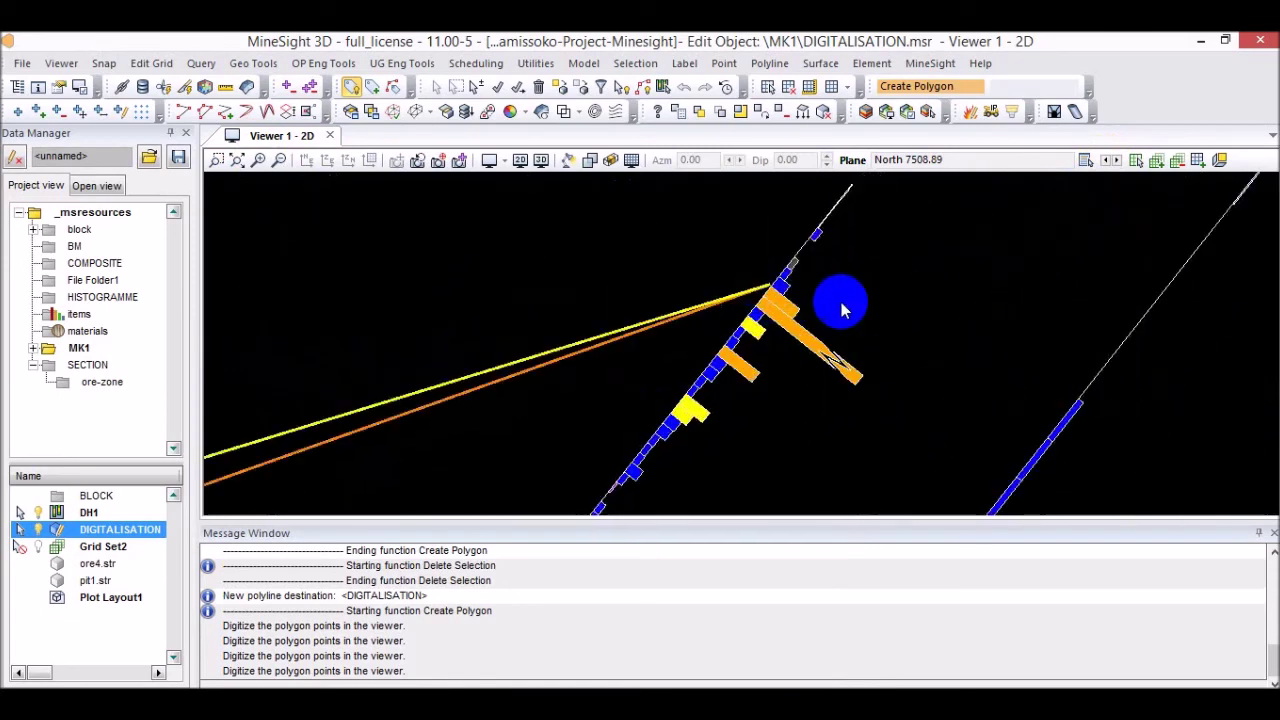
{"action": "scroll", "coordinate": [1110, 316], "scroll_direction": "up", "scroll_amount": 3}
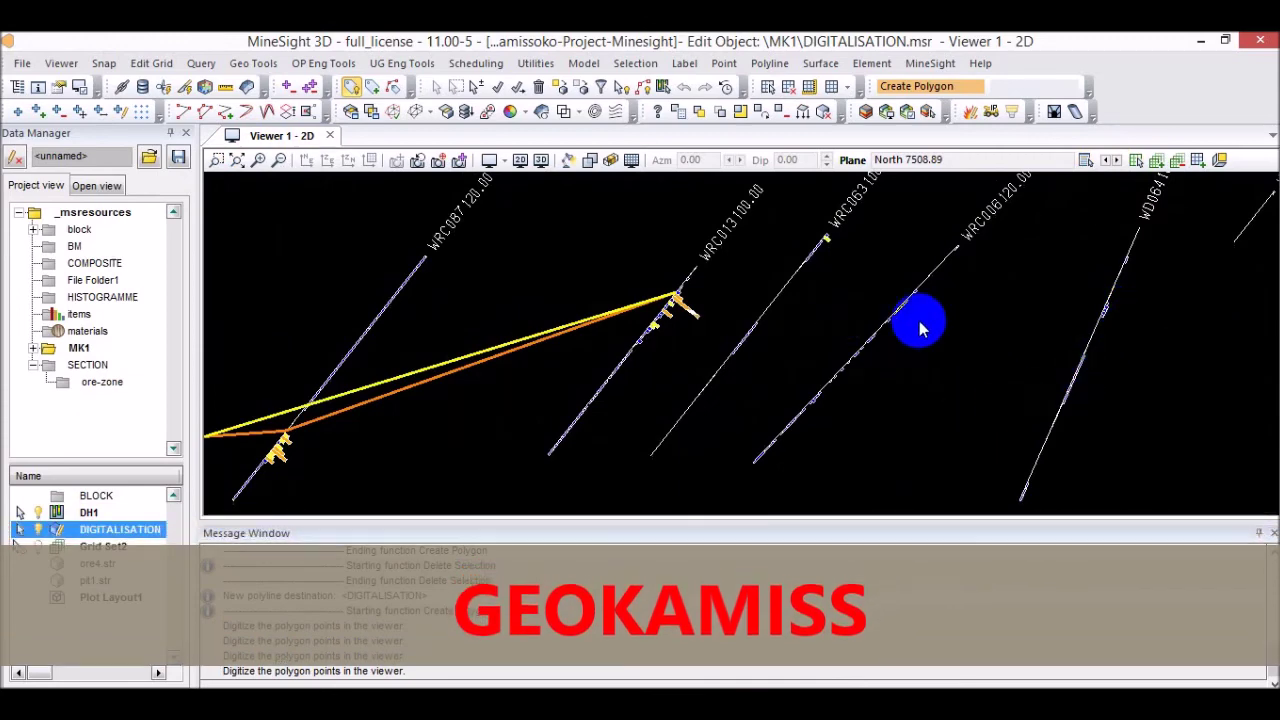
Snap the upper edge to the top of the yellow interval on WRC063 and wrap the polygon around the hole's east side with two points.
{"action": "scroll", "coordinate": [900, 309], "scroll_direction": "down", "scroll_amount": 3}
{"action": "scroll", "coordinate": [878, 287], "scroll_direction": "up", "scroll_amount": 5}
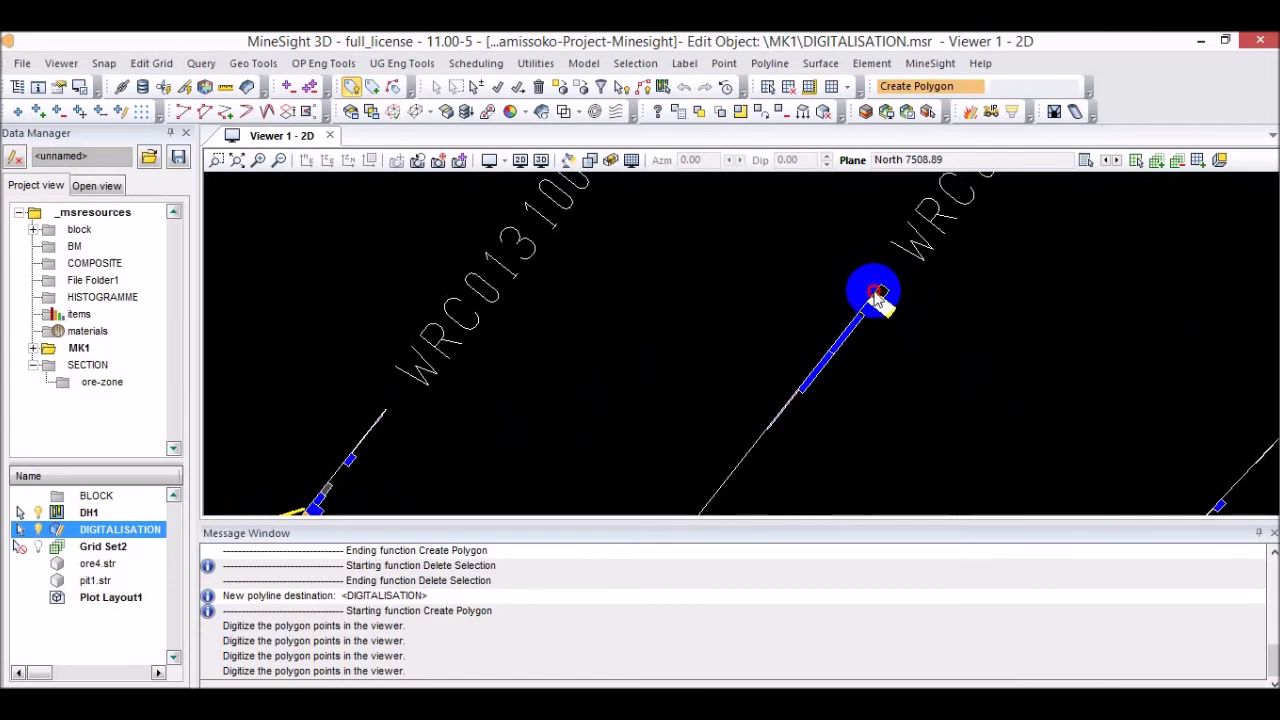
{"action": "left_click", "coordinate": [877, 293]}
{"action": "left_click", "coordinate": [957, 308]}
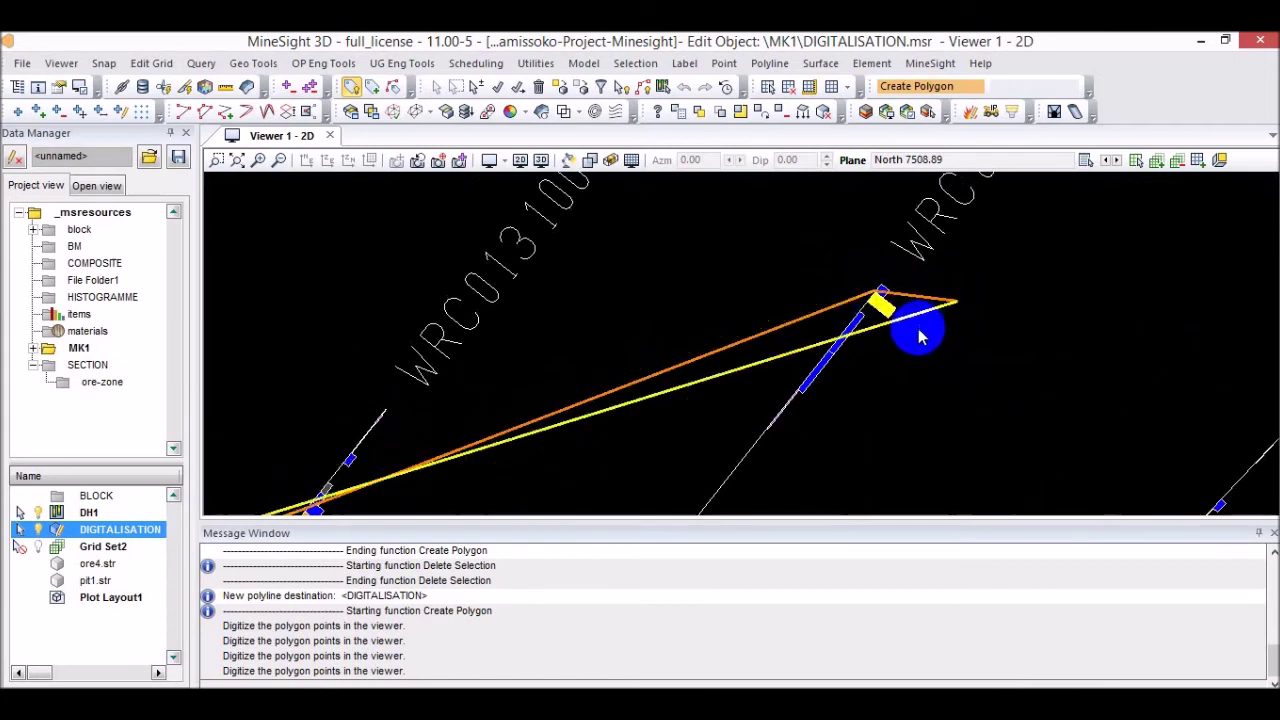
{"action": "left_click", "coordinate": [918, 330]}
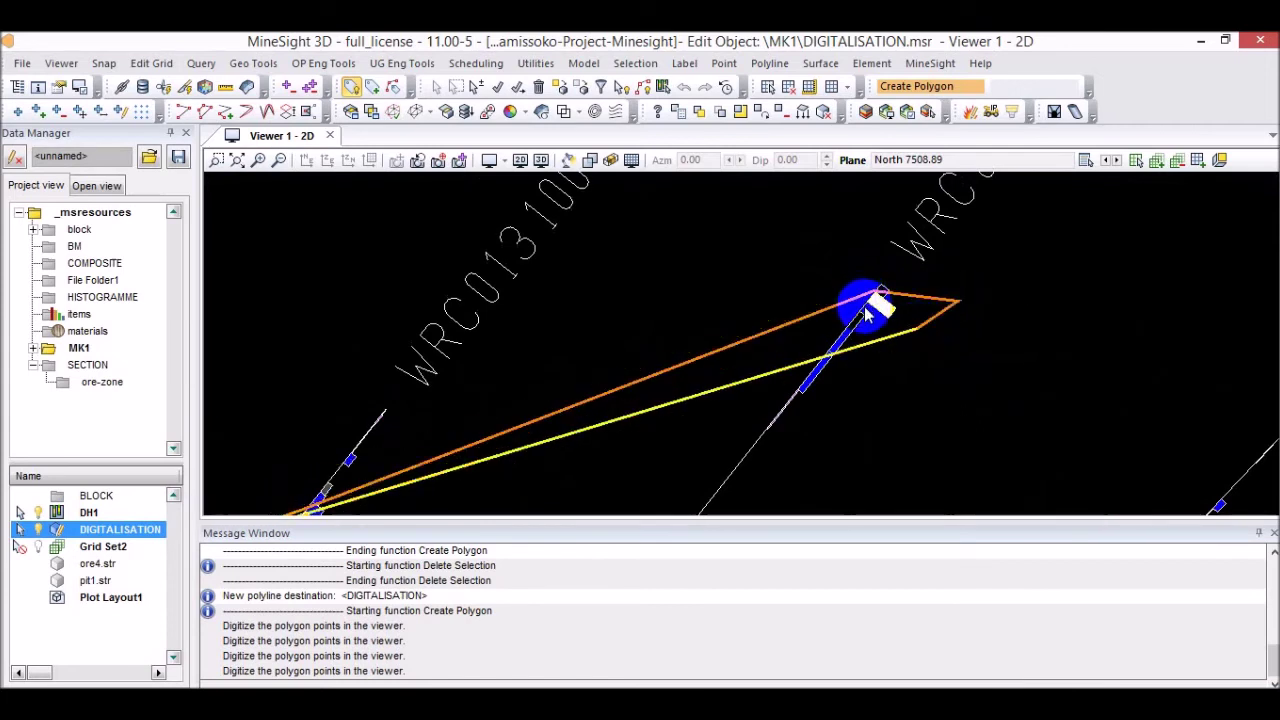
Run the lower edge back beneath the yellow interval on WRC063 and to the lower orange interval on WRC013.
{"action": "scroll", "coordinate": [863, 306], "scroll_direction": "down", "scroll_amount": 3}
{"action": "scroll", "coordinate": [686, 371], "scroll_direction": "up", "scroll_amount": 1}
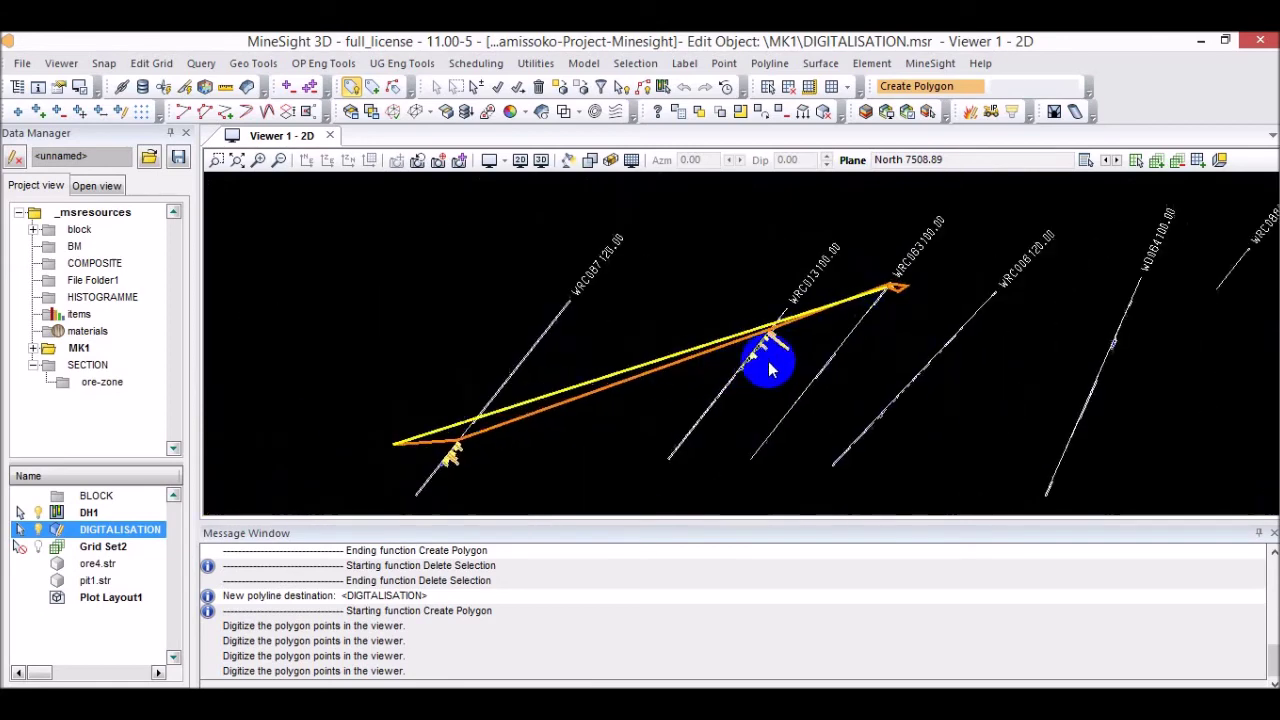
{"action": "scroll", "coordinate": [767, 365], "scroll_direction": "up", "scroll_amount": 3}
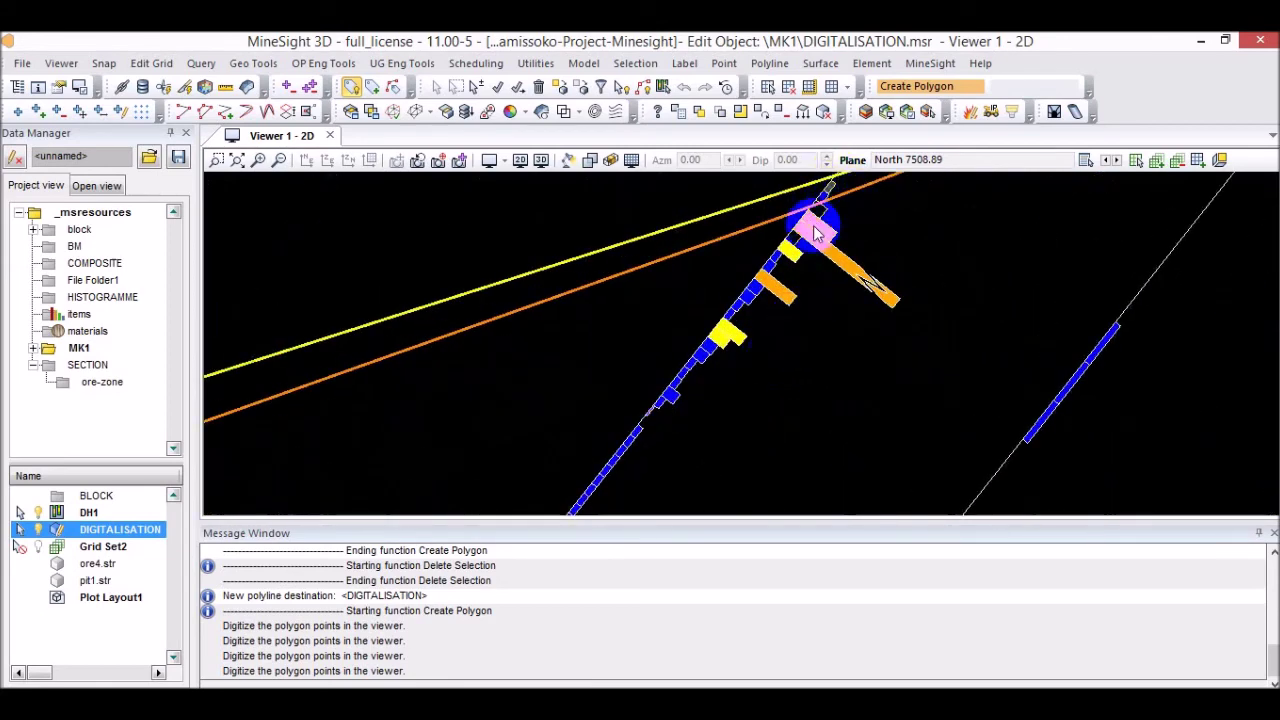
{"action": "scroll", "coordinate": [757, 284], "scroll_direction": "down", "scroll_amount": 5}
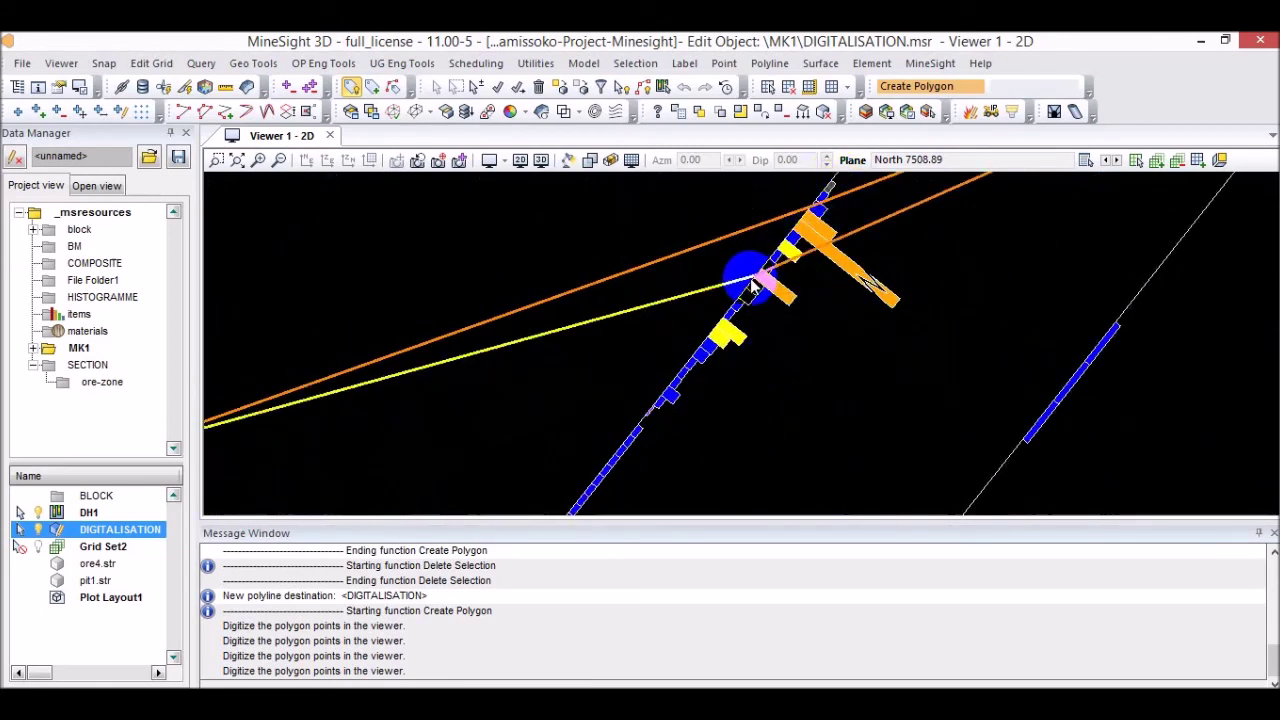
Snap the lower edge beneath the lowest ore interval on WRC087 and close the polygon.
{"action": "scroll", "coordinate": [420, 395], "scroll_direction": "up", "scroll_amount": 5}
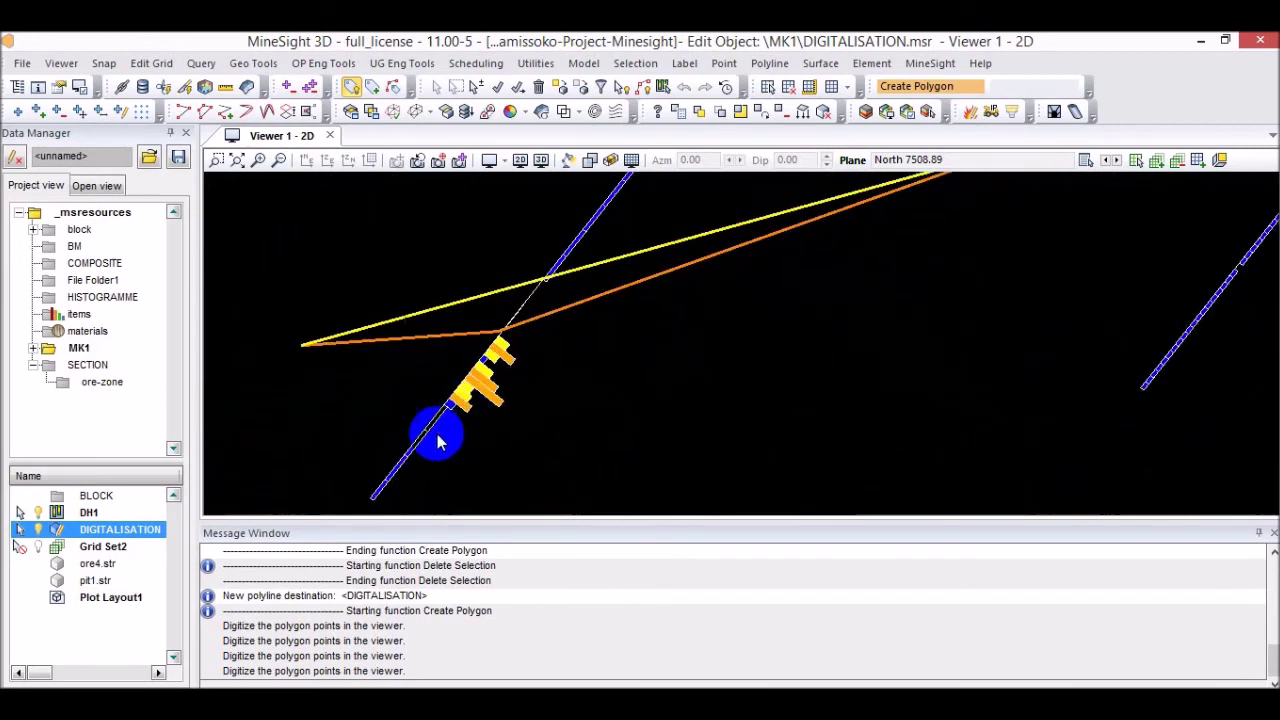
{"action": "left_click", "coordinate": [438, 397]}
{"action": "right_click", "coordinate": [338, 367]}
{"action": "scroll", "coordinate": [870, 366], "scroll_direction": "down", "scroll_amount": 2}
{"action": "scroll", "coordinate": [866, 365], "scroll_direction": "down", "scroll_amount": 3}
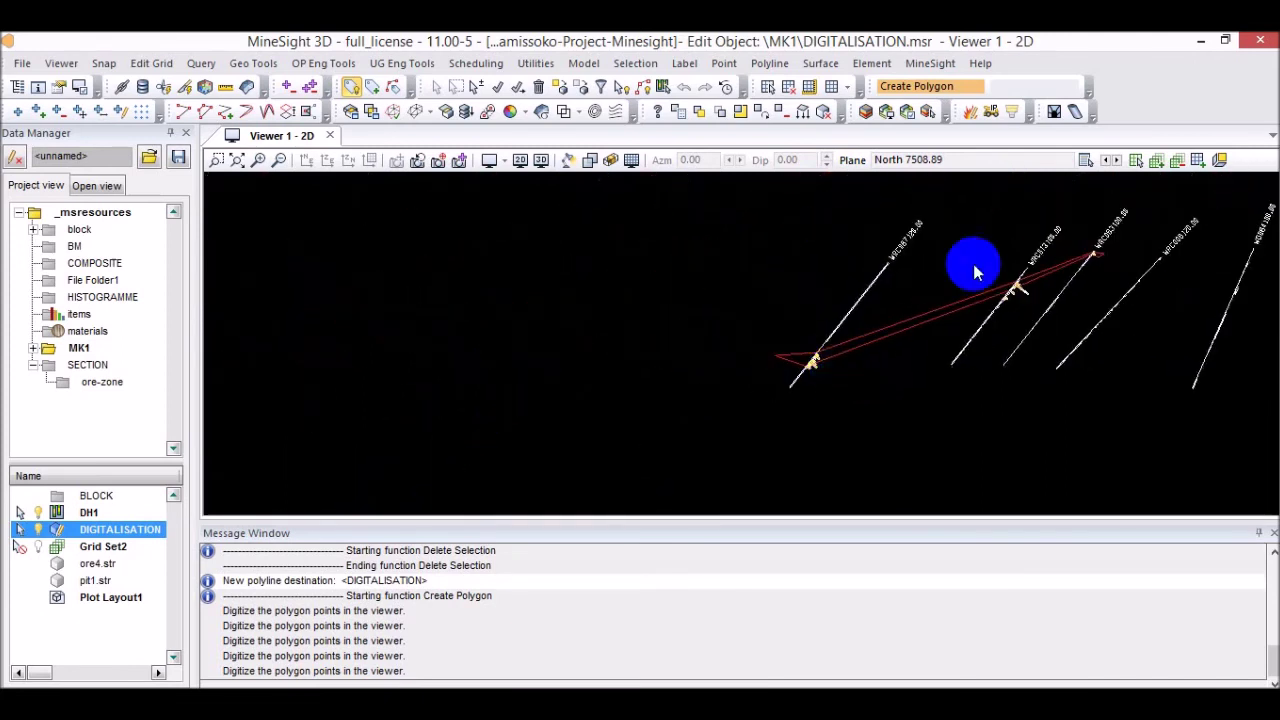
Go to section North 7538.89 and examine its drillholes for ore-grade intervals.
{"action": "left_click", "coordinate": [1116, 160]}
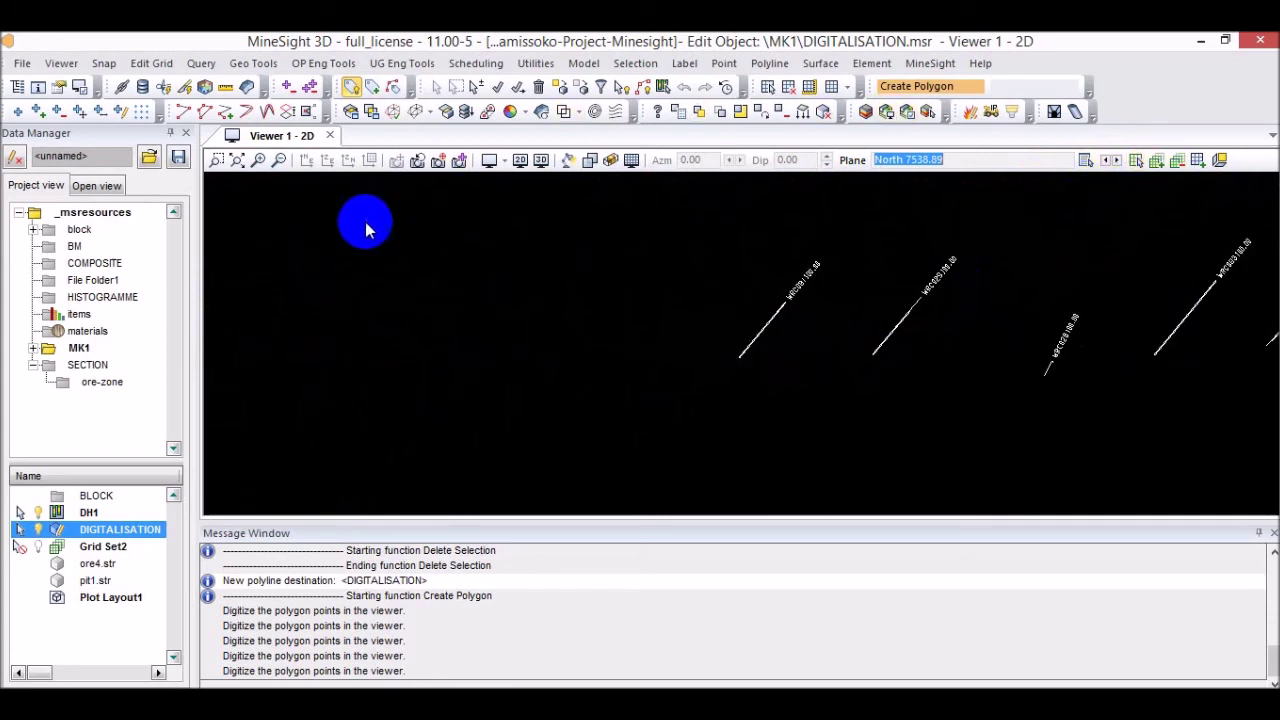
{"action": "left_click", "coordinate": [280, 161]}
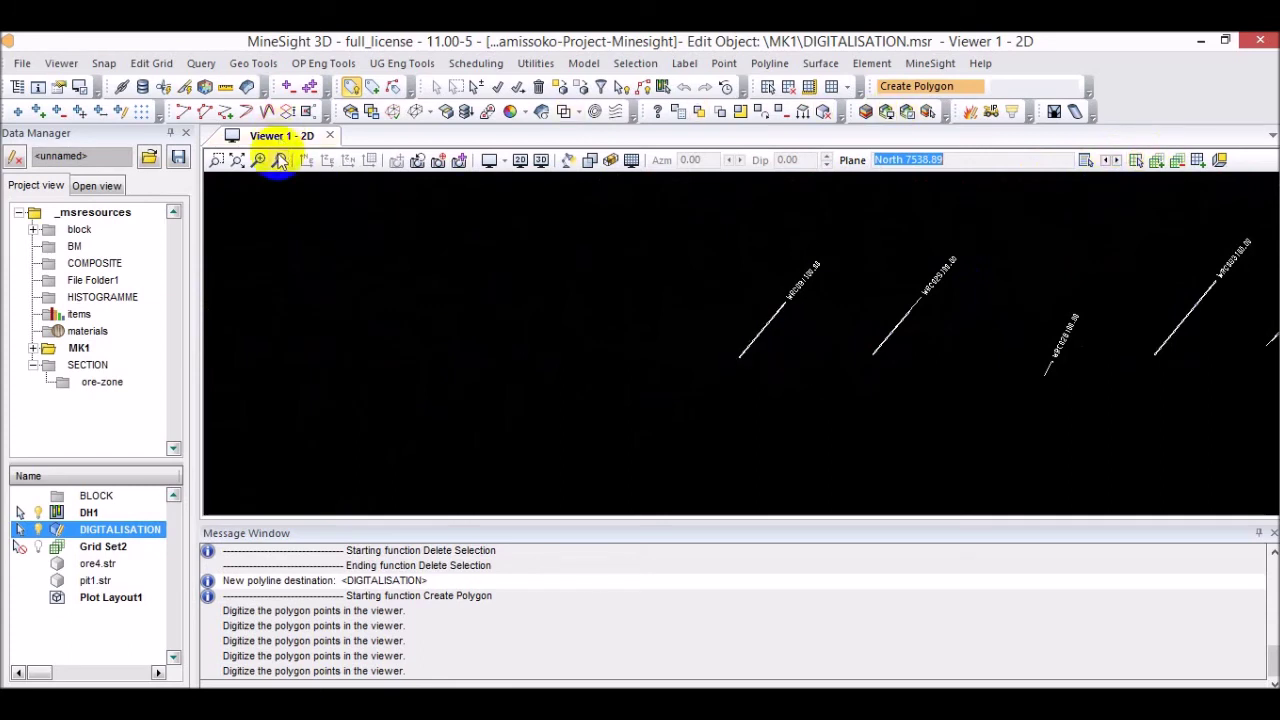
{"action": "left_click", "coordinate": [962, 362]}
{"action": "left_click", "coordinate": [875, 340]}
{"action": "scroll", "coordinate": [1030, 340], "scroll_direction": "up", "scroll_amount": 2}
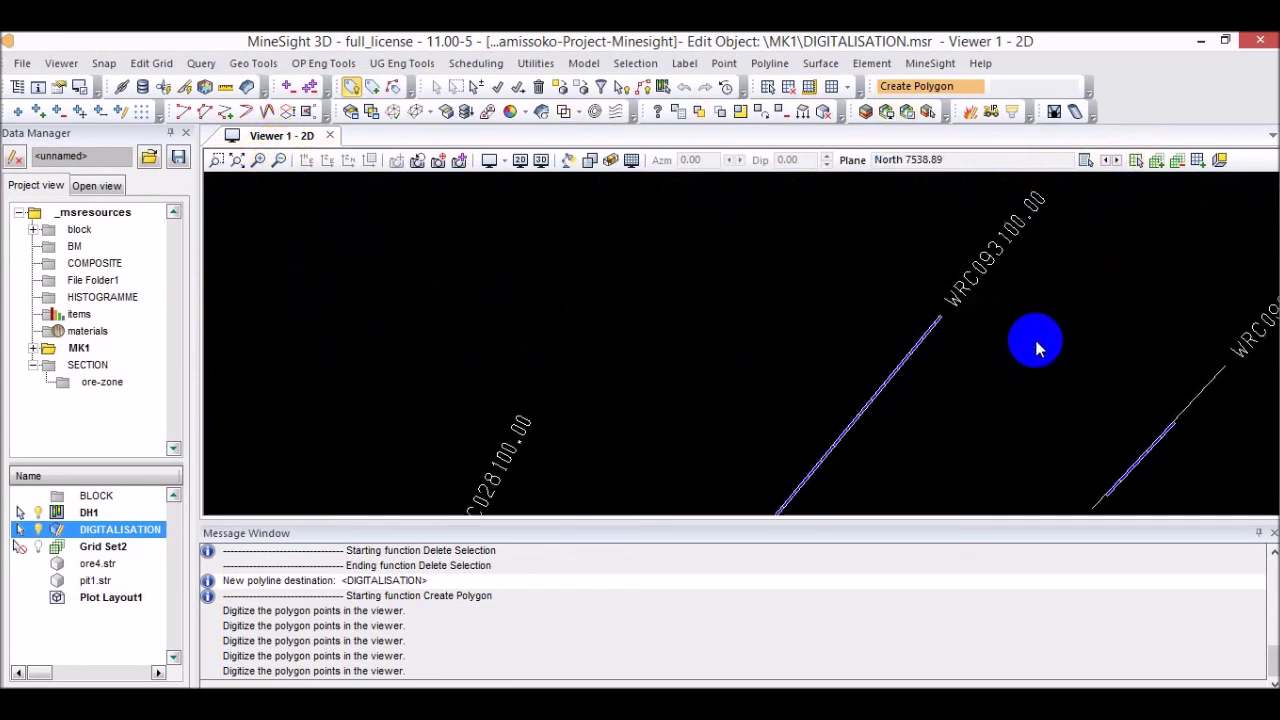
Advance the section plane to North 7568.89 and show its full row of drillholes.
{"action": "left_click", "coordinate": [1114, 160]}
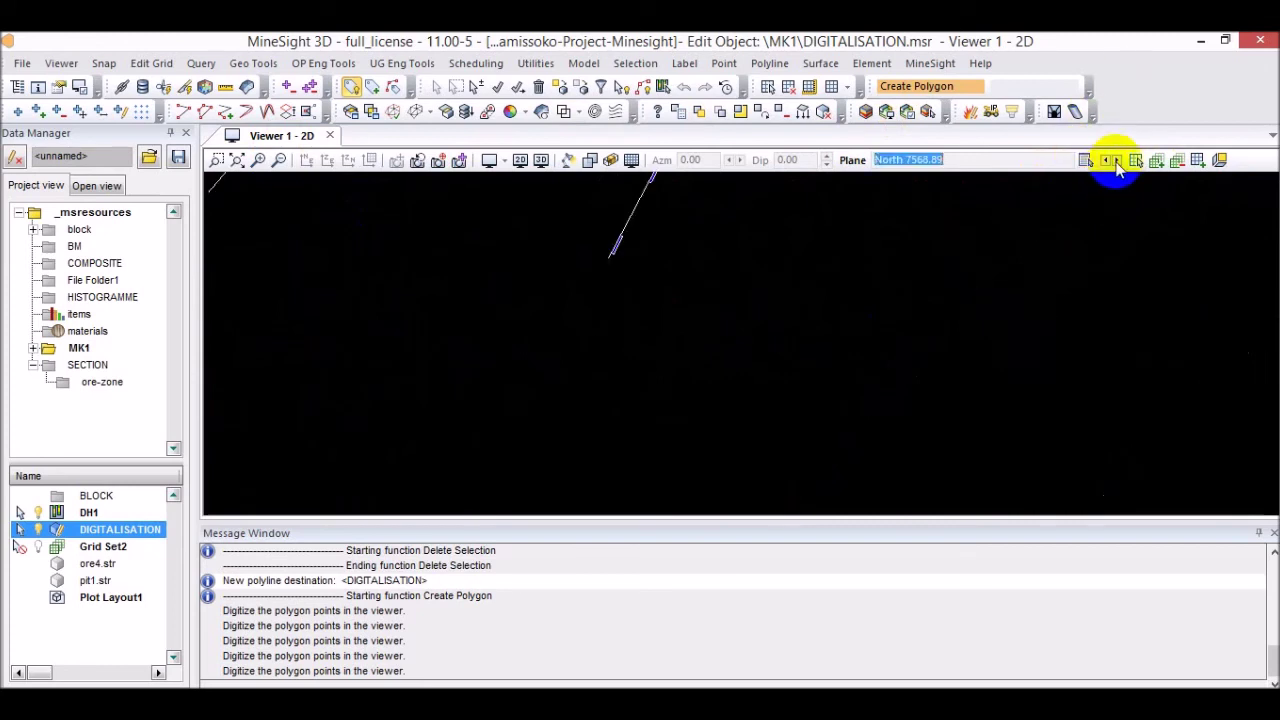
{"action": "left_click", "coordinate": [280, 165]}
{"action": "left_click", "coordinate": [280, 165]}
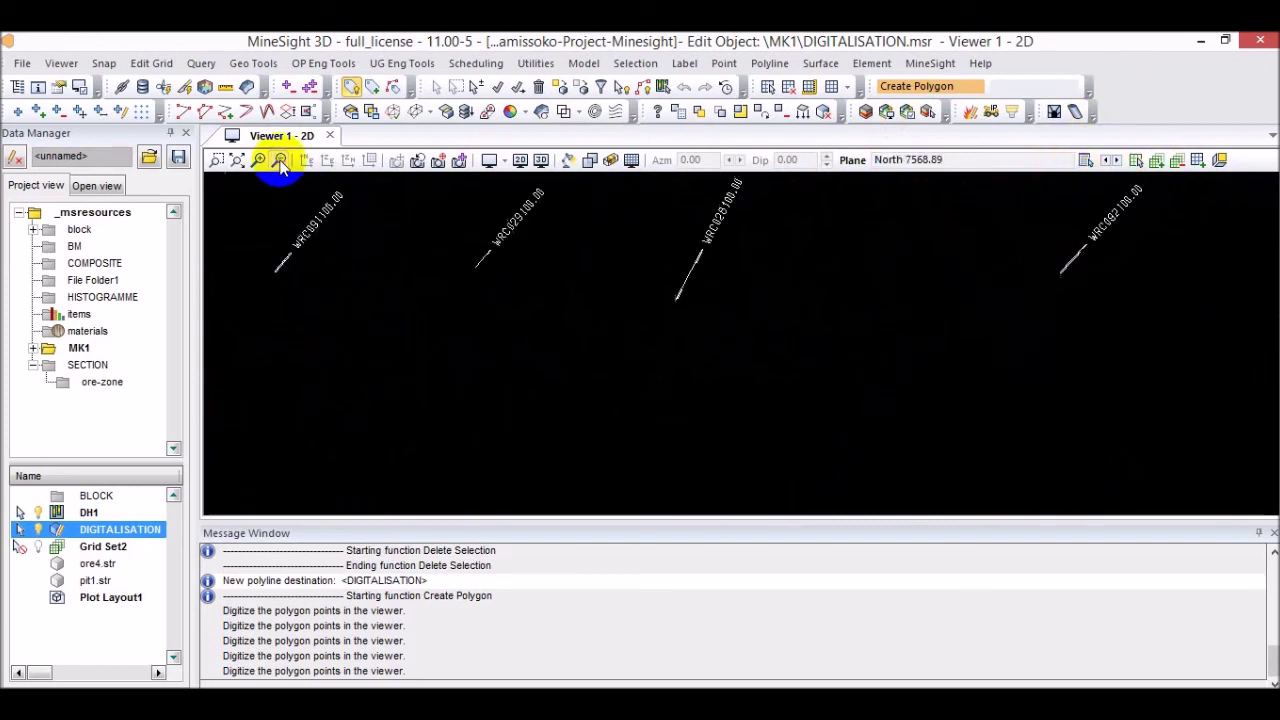
Advance the section plane through North 7598.89 to North 7628.89 and return the viewer to 3D.
{"action": "left_click", "coordinate": [1112, 161]}
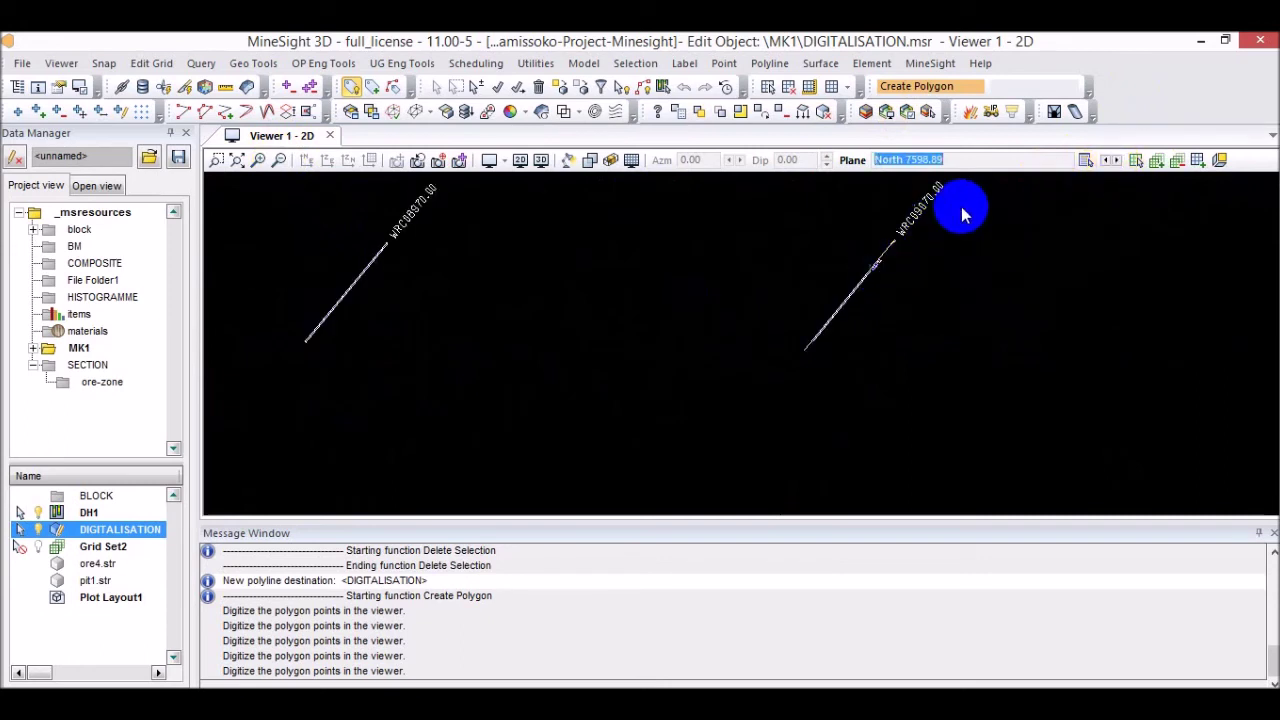
{"action": "left_click", "coordinate": [1113, 160]}
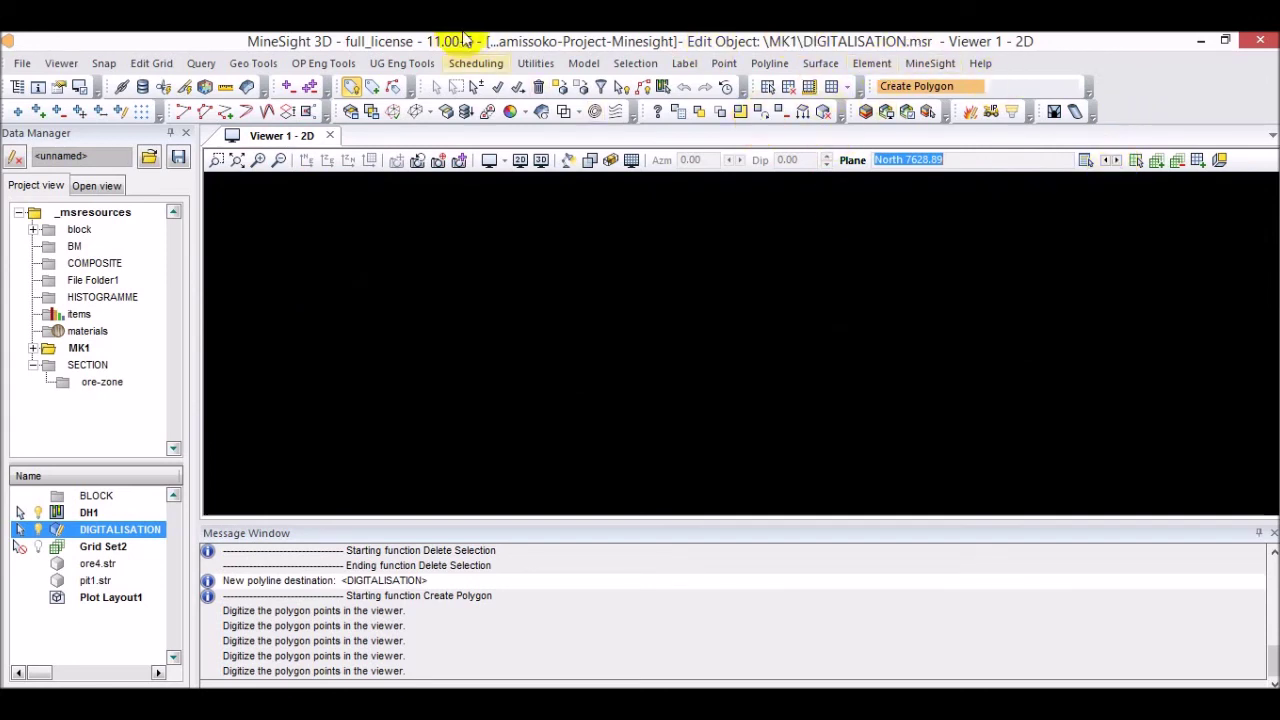
{"action": "left_click", "coordinate": [1197, 163]}
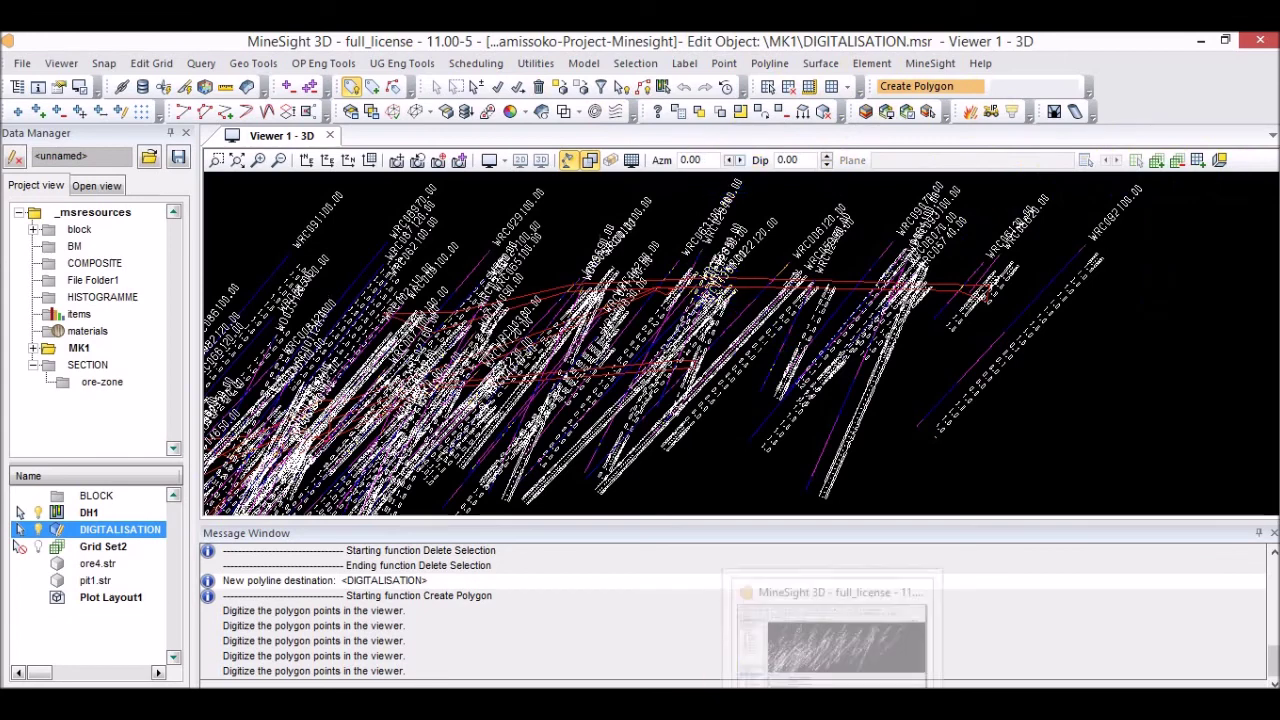
{"action": "key", "text": "super+d"}
{"action": "key", "text": "super+d"}
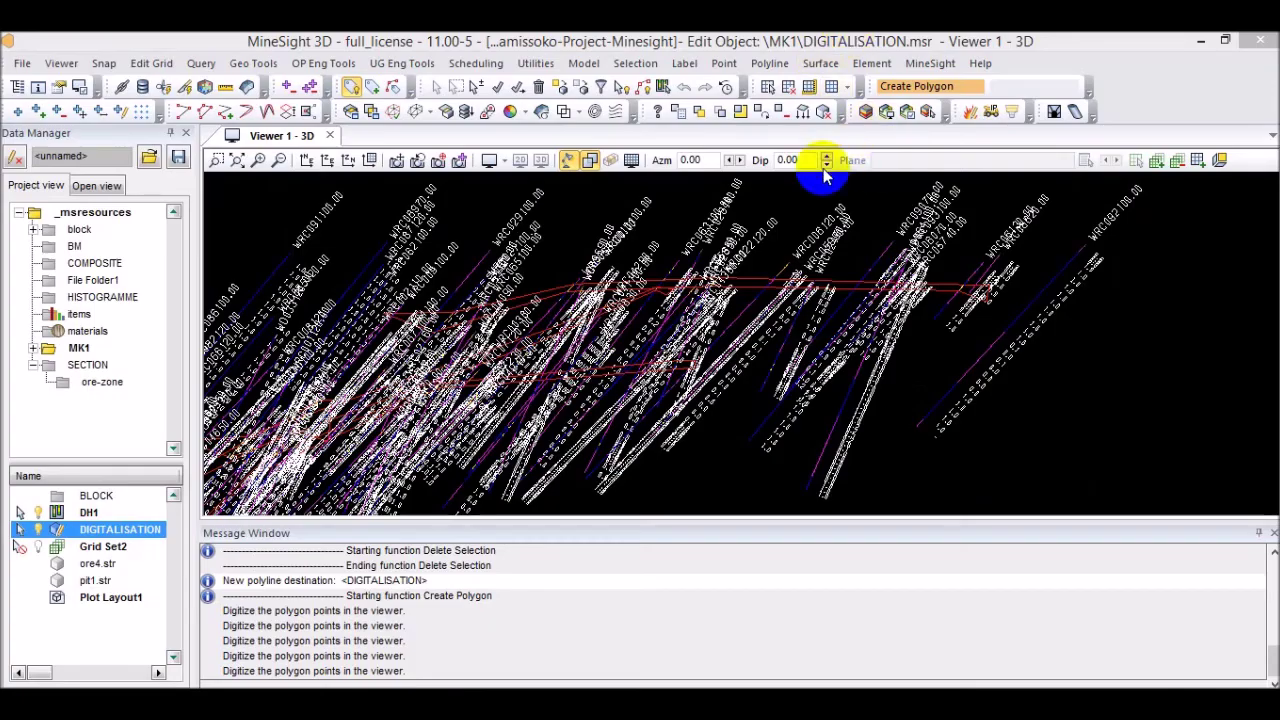
Rotate the 3D view to azimuth 28 to examine the digitized polygons against the drillholes.
{"action": "left_click", "coordinate": [740, 161]}
{"action": "left_click", "coordinate": [740, 161]}
{"action": "left_click", "coordinate": [740, 161]}
{"action": "left_click", "coordinate": [740, 161]}
{"action": "left_click", "coordinate": [737, 161]}
{"action": "left_click", "coordinate": [737, 161]}
{"action": "left_click", "coordinate": [737, 161]}
{"action": "left_click", "coordinate": [737, 161]}
{"action": "left_click", "coordinate": [737, 161]}
{"action": "left_click", "coordinate": [737, 161]}
{"action": "left_click", "coordinate": [737, 161]}
{"action": "left_click", "coordinate": [737, 161]}
{"action": "left_click", "coordinate": [737, 161]}
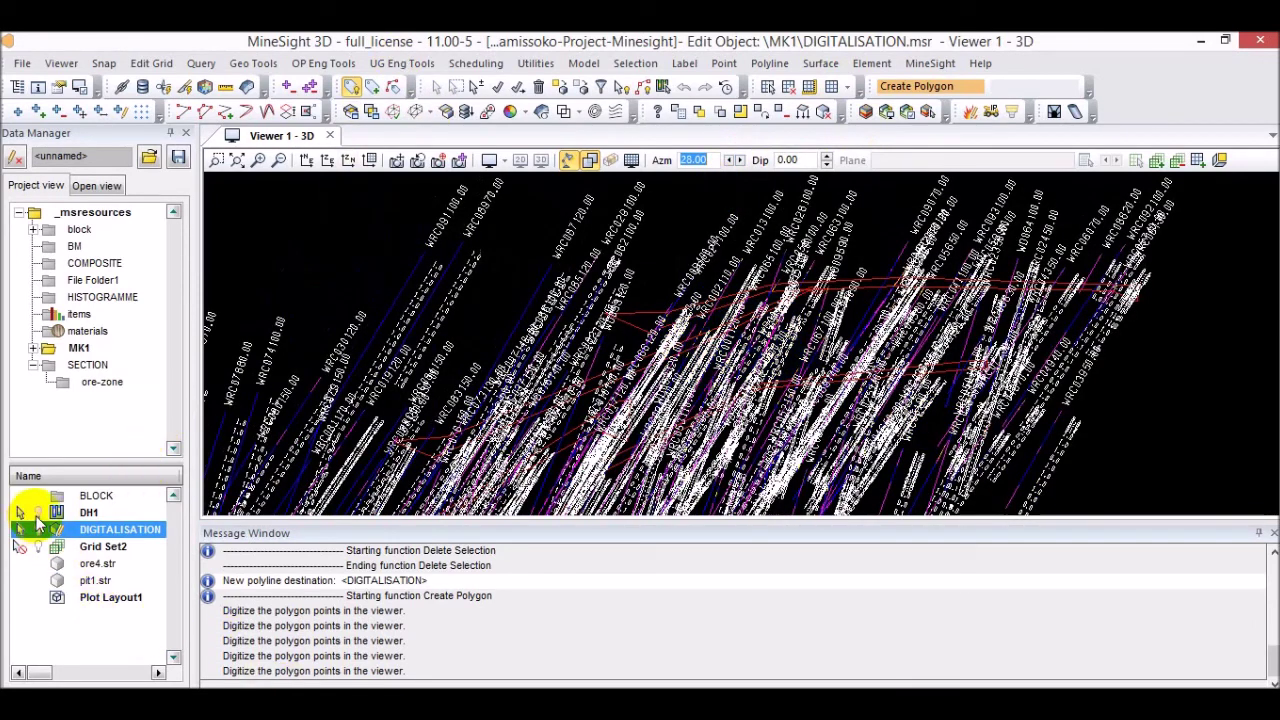
Hide the DH1 drillholes, end polygon creation and view the ore polygons alone from azimuth 263.
{"action": "left_click", "coordinate": [38, 514]}
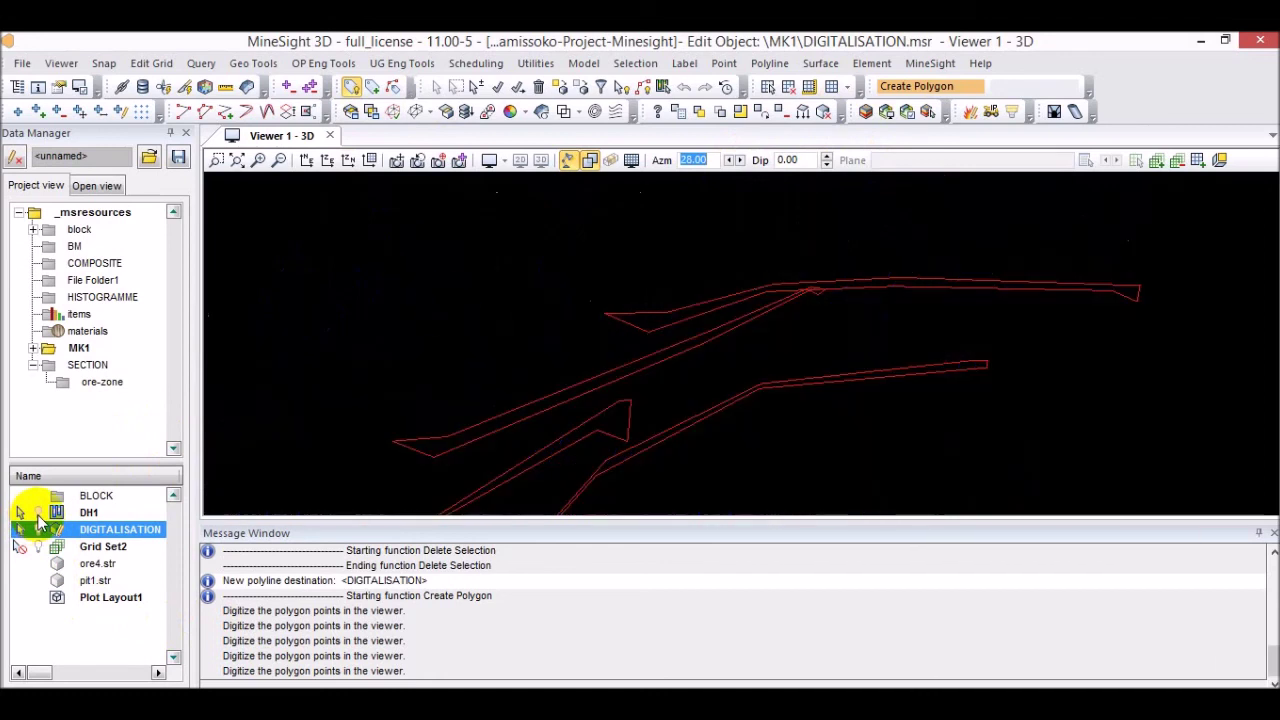
{"action": "type", "text": "263"}
{"action": "key", "text": "Return"}
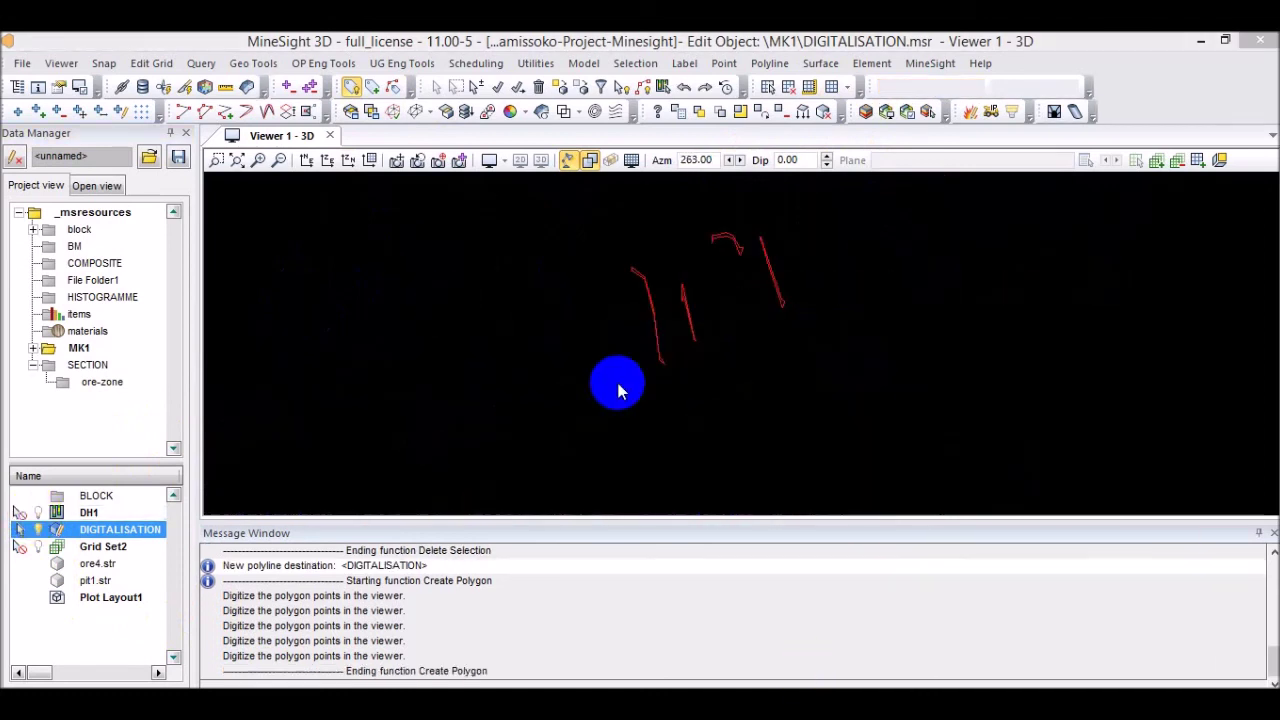
{"action": "left_click", "coordinate": [607, 157]}
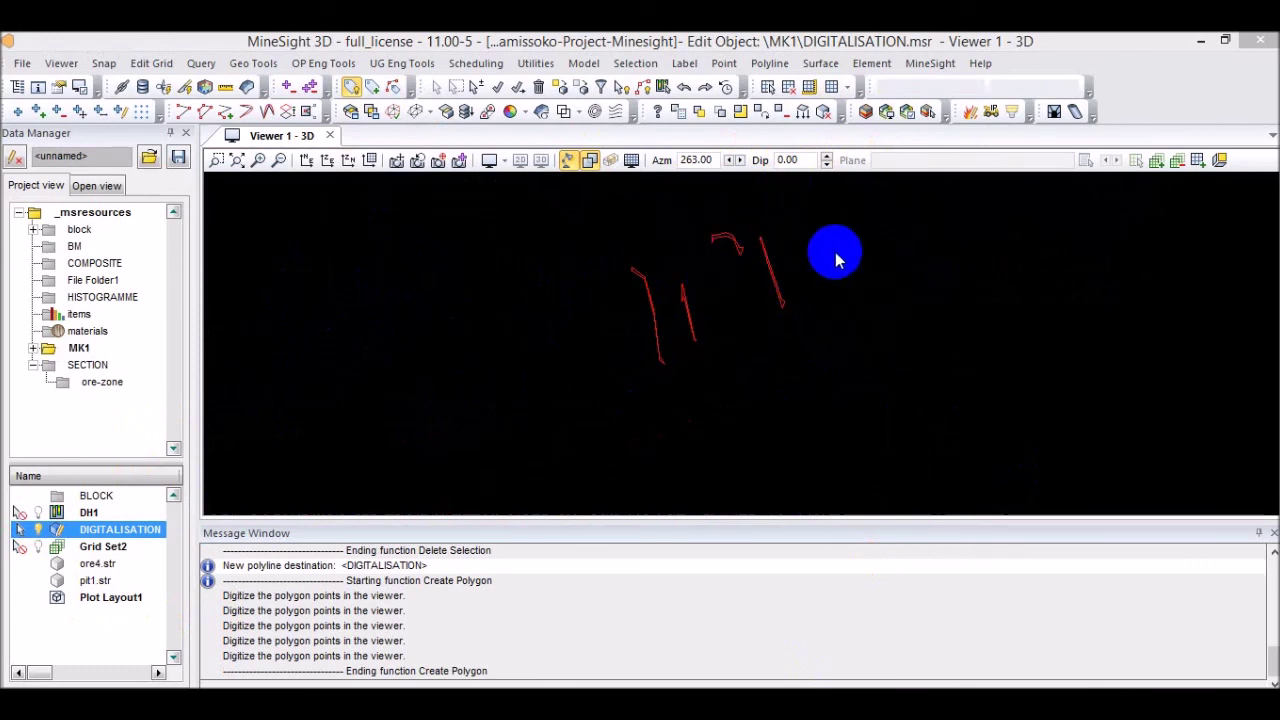
Rotate the view around the ore polygons to azimuth 133 and examine their shape and spacing between sections.
{"action": "left_click", "coordinate": [738, 162]}
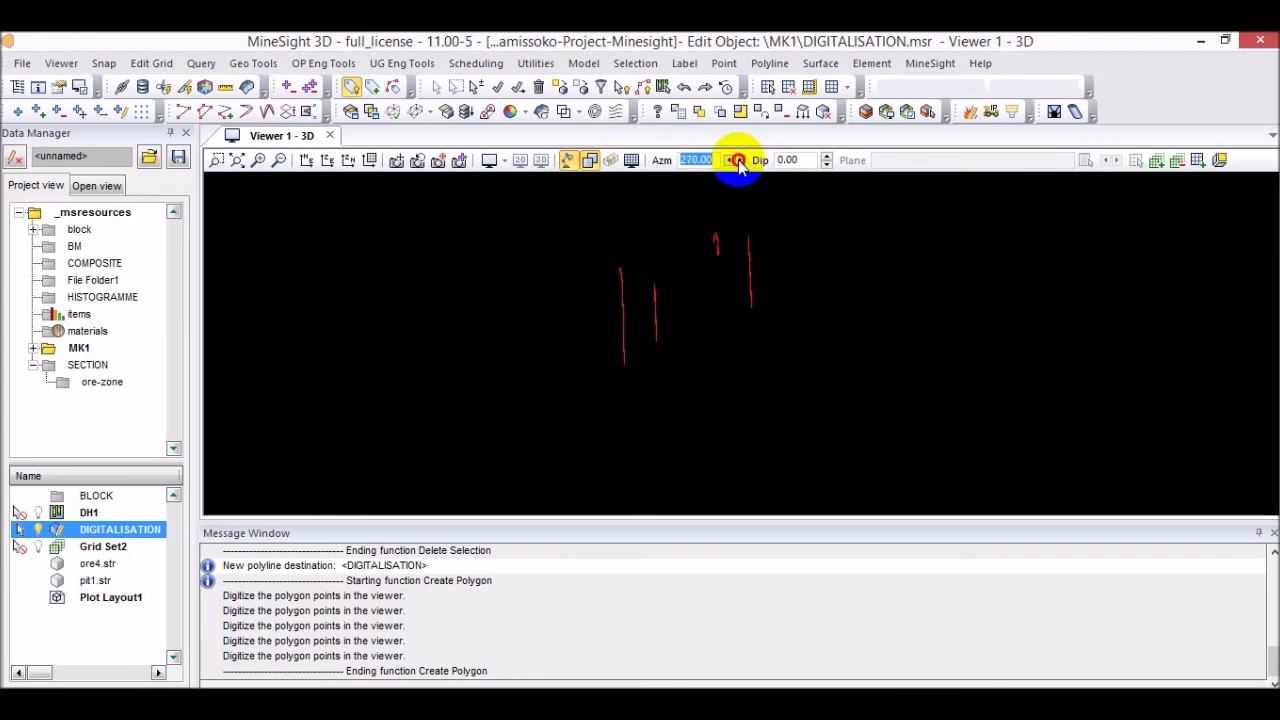
{"action": "left_click_drag", "start_coordinate": [738, 162], "coordinate": [738, 162]}
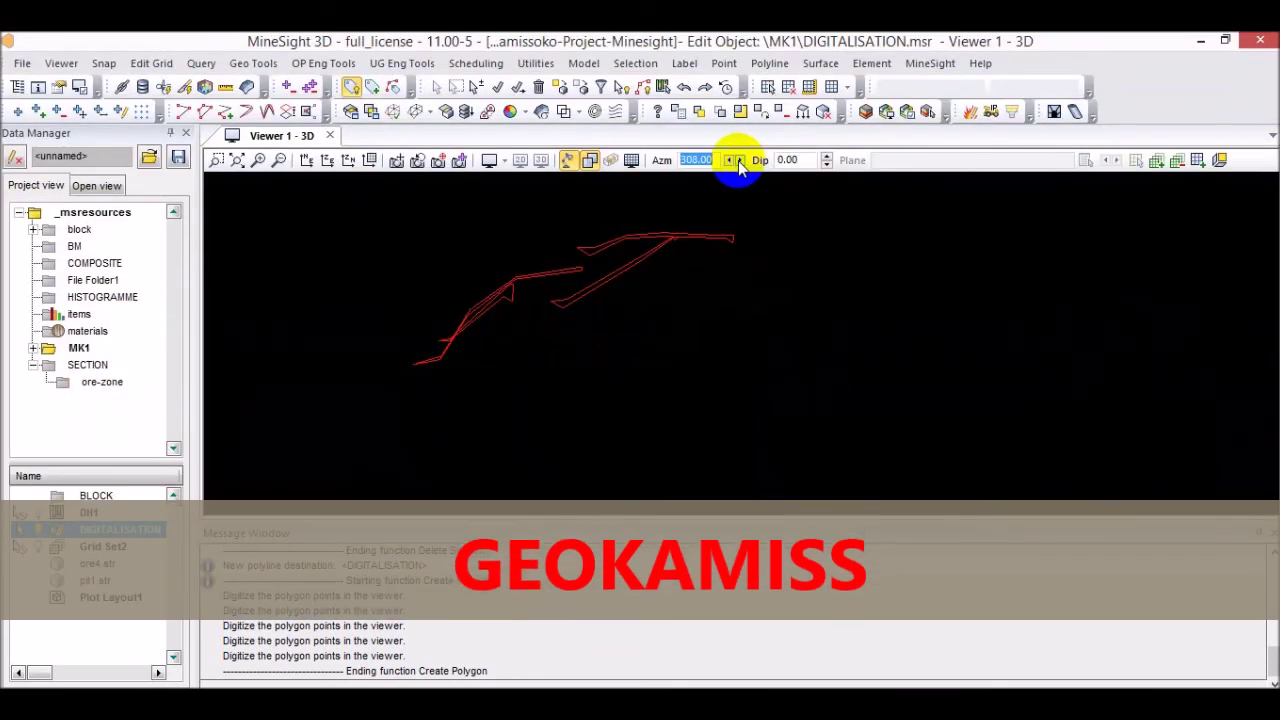
{"action": "left_click_drag", "start_coordinate": [738, 162], "coordinate": [738, 166]}
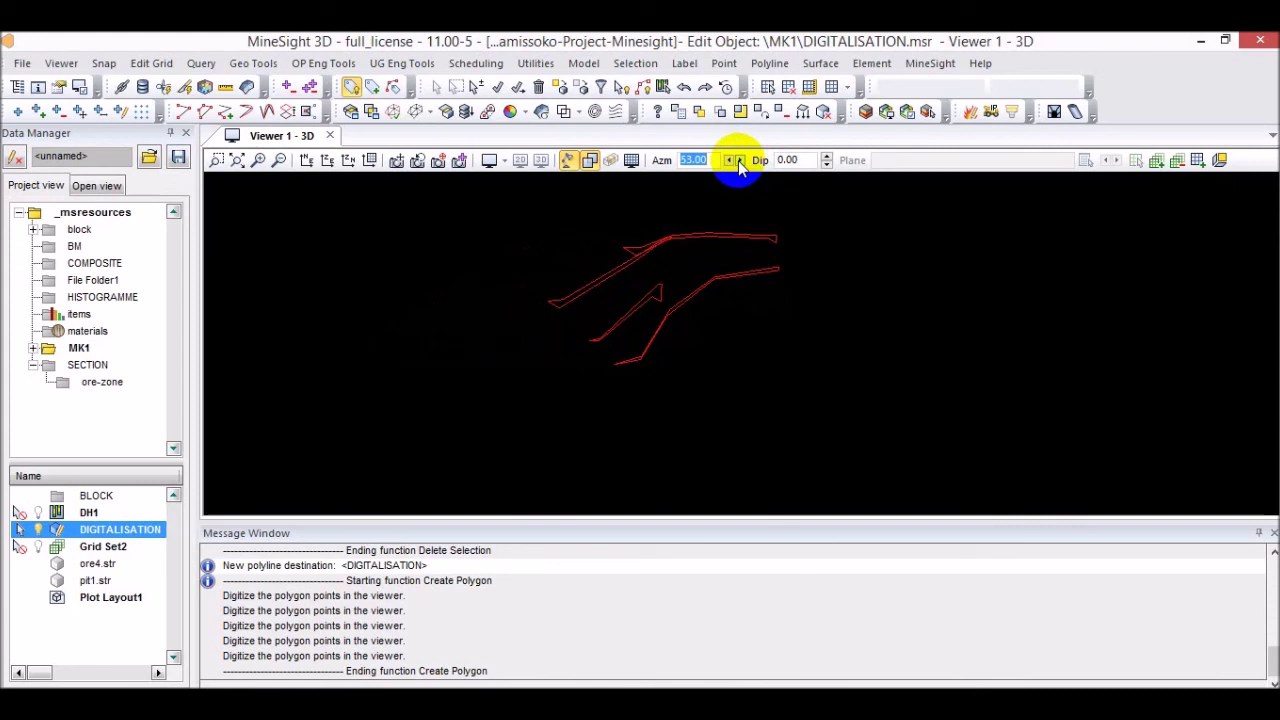
{"action": "left_click_drag", "start_coordinate": [738, 166], "coordinate": [738, 166]}
{"action": "left_click", "coordinate": [680, 314]}
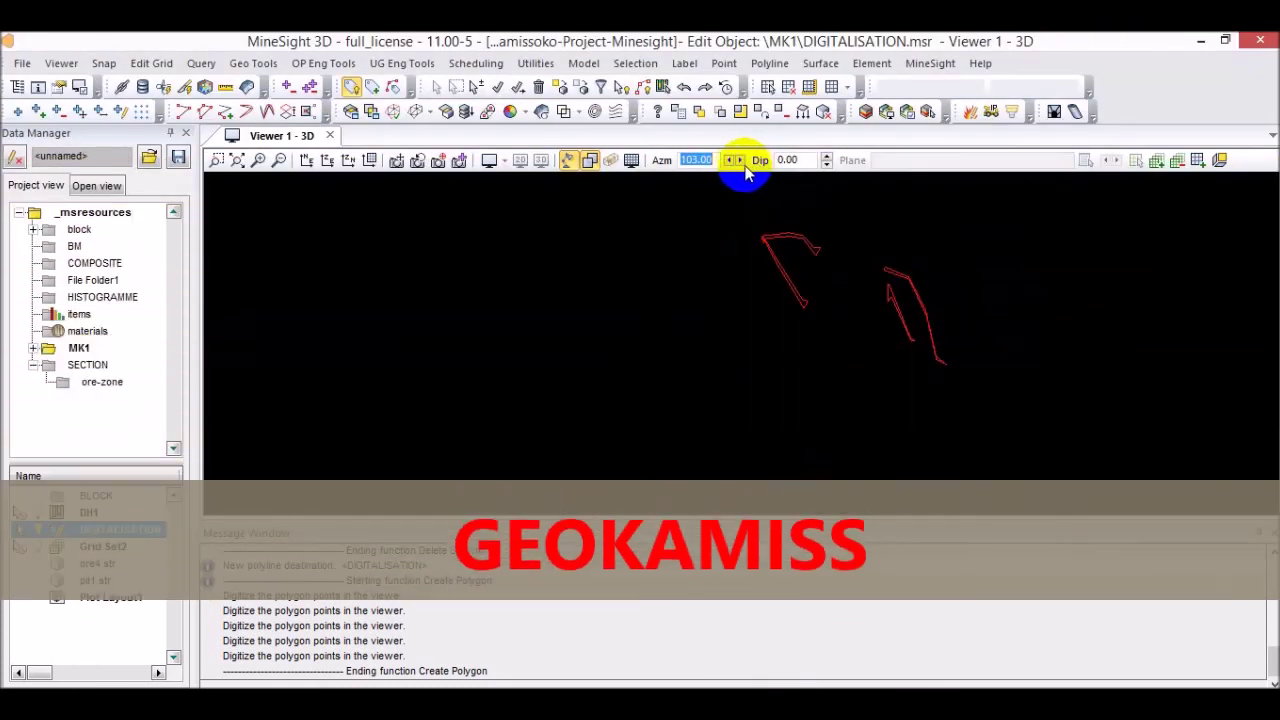
{"action": "left_click_drag", "start_coordinate": [740, 165], "coordinate": [741, 170]}
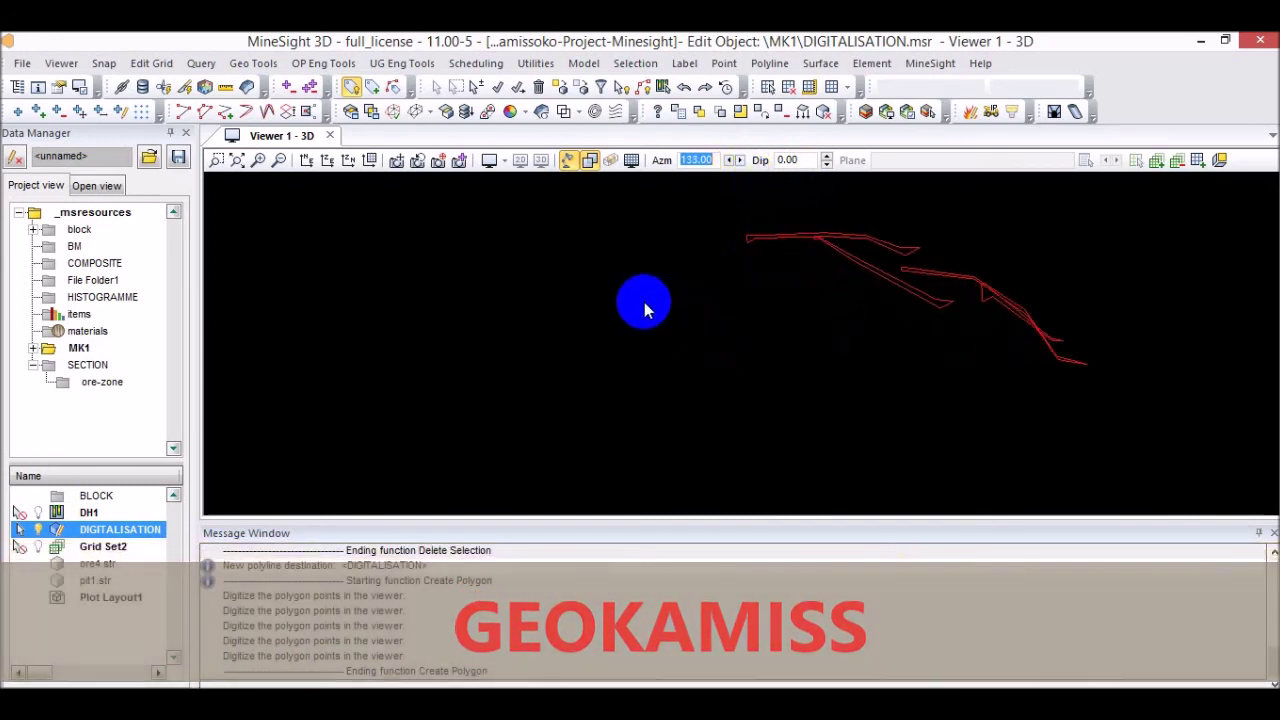